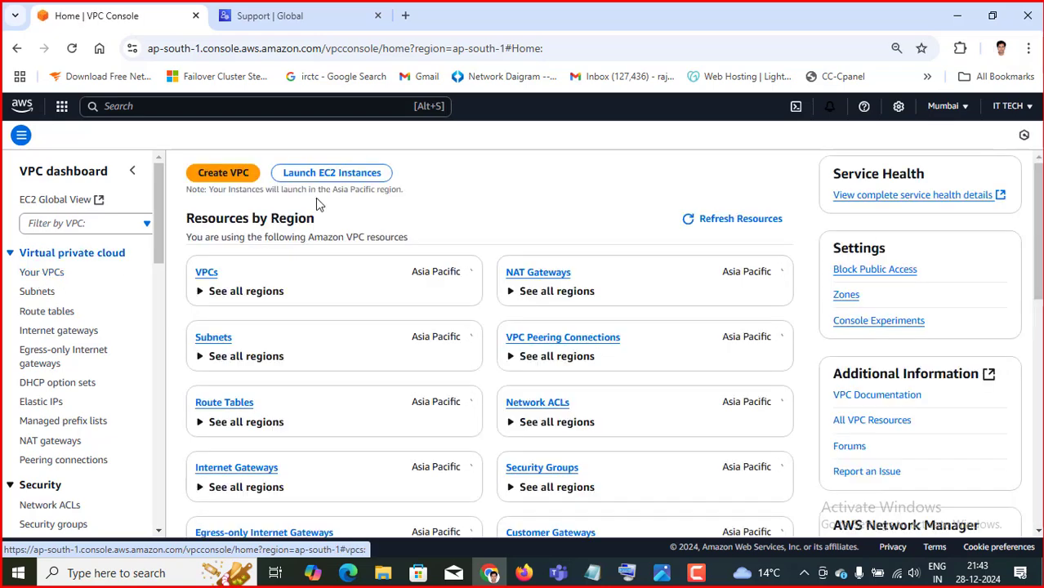
Step: Begin a new VPC with the VPC only option and name it mumbai-vpc
click(228, 179)
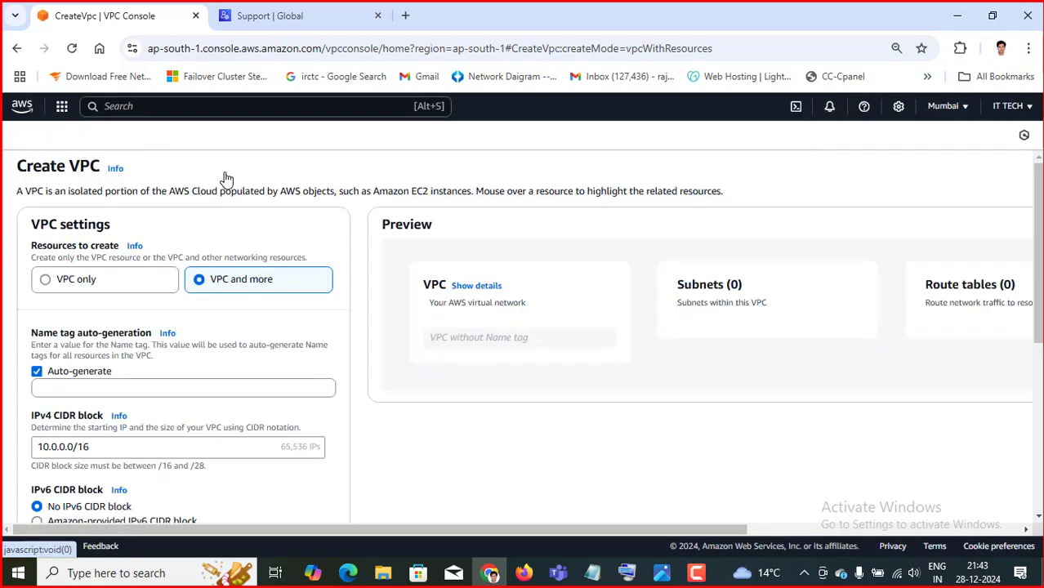
click(46, 281)
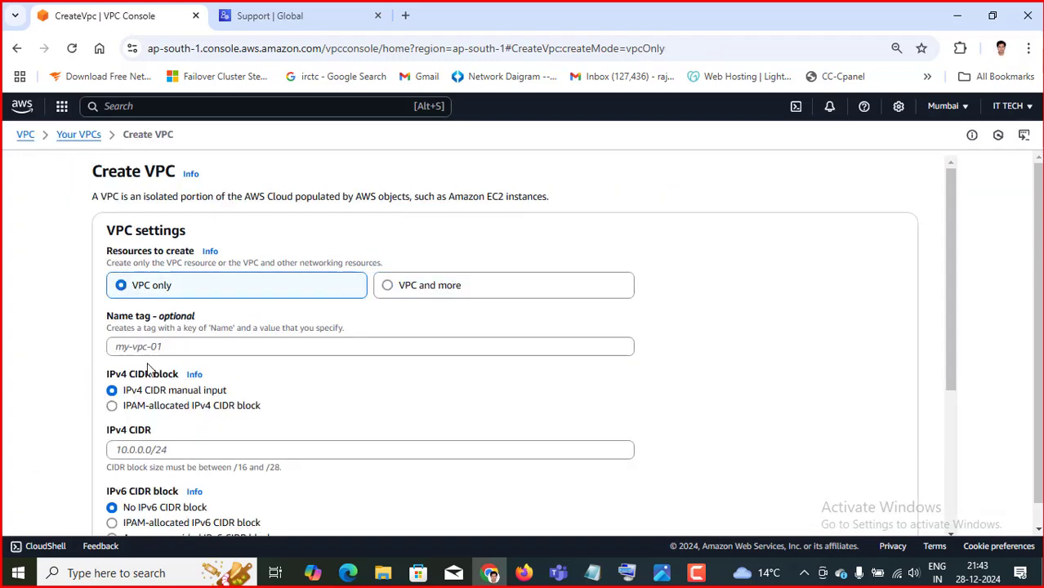
click(194, 347)
text(mu)
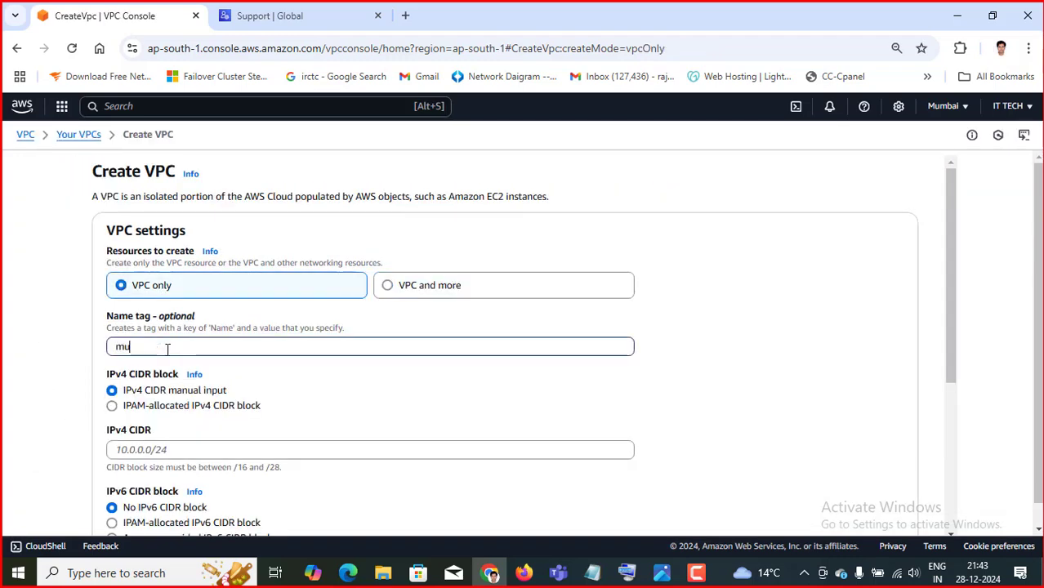
text(mbai-vpc)
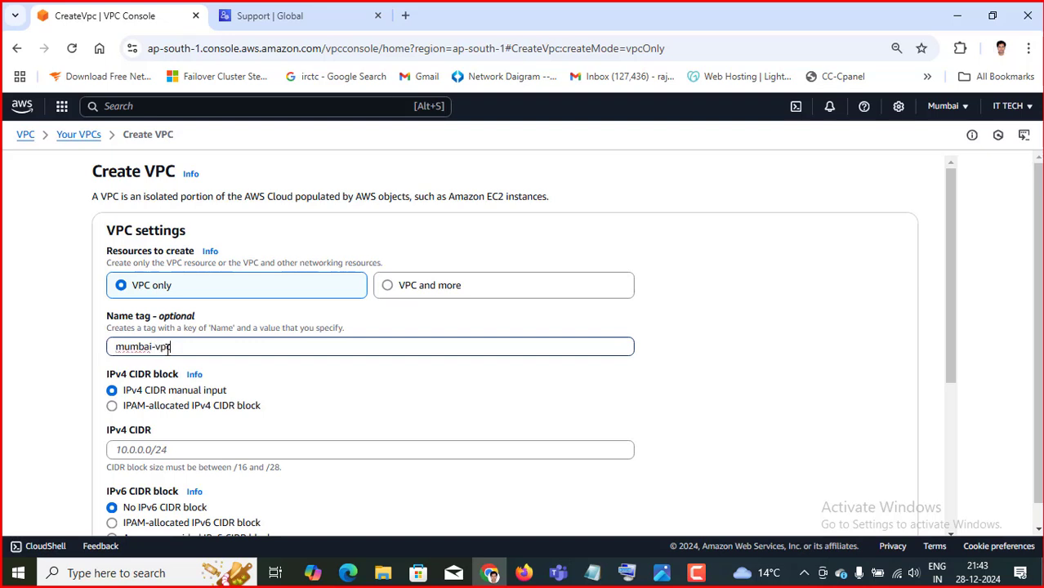
Step: Set the VPC's IPv4 CIDR to 10.0.0.0/16 and create the VPC
scroll(167, 349, down, 1)
click(151, 373)
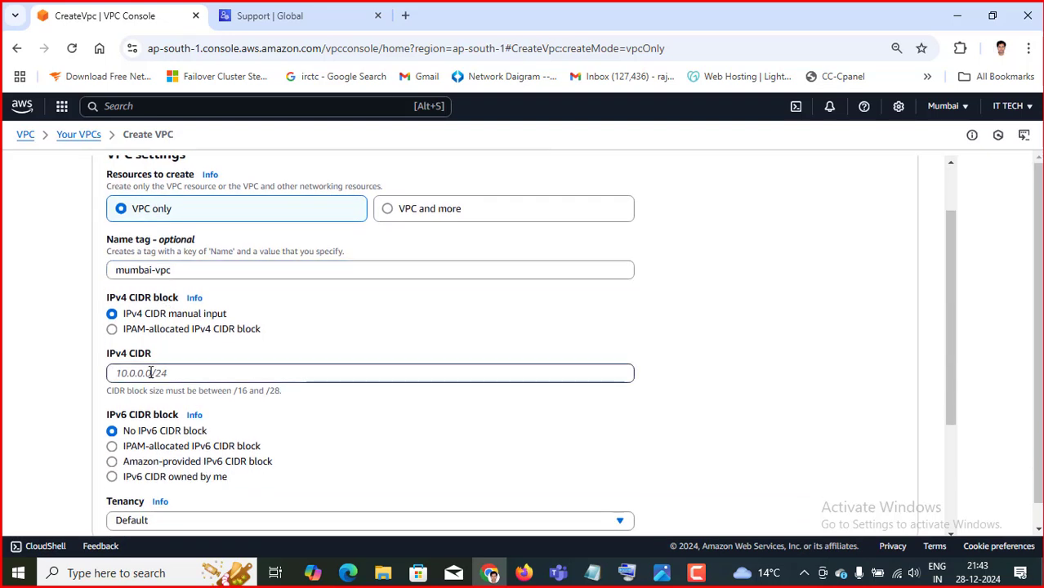
text(10.0.0.0/16)
scroll(151, 373, down, 3)
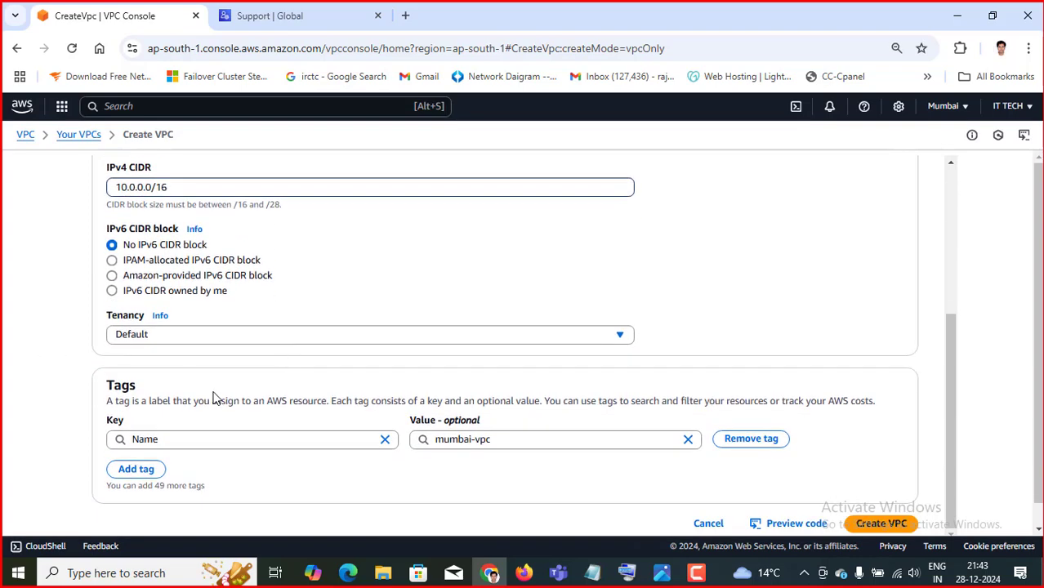
click(881, 524)
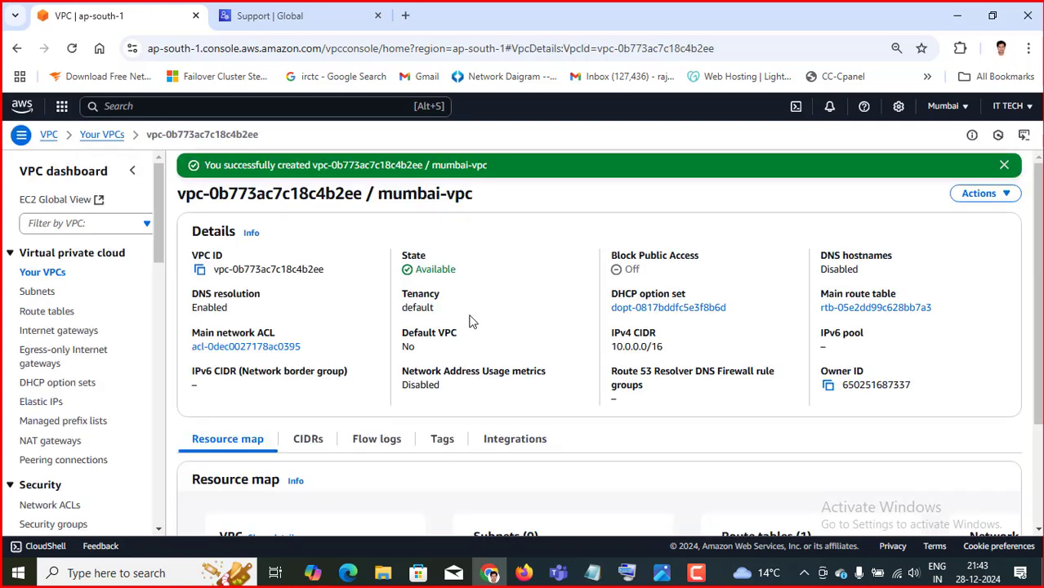
Step: Begin a new subnet in mumbai-vpc and name it sub
click(41, 292)
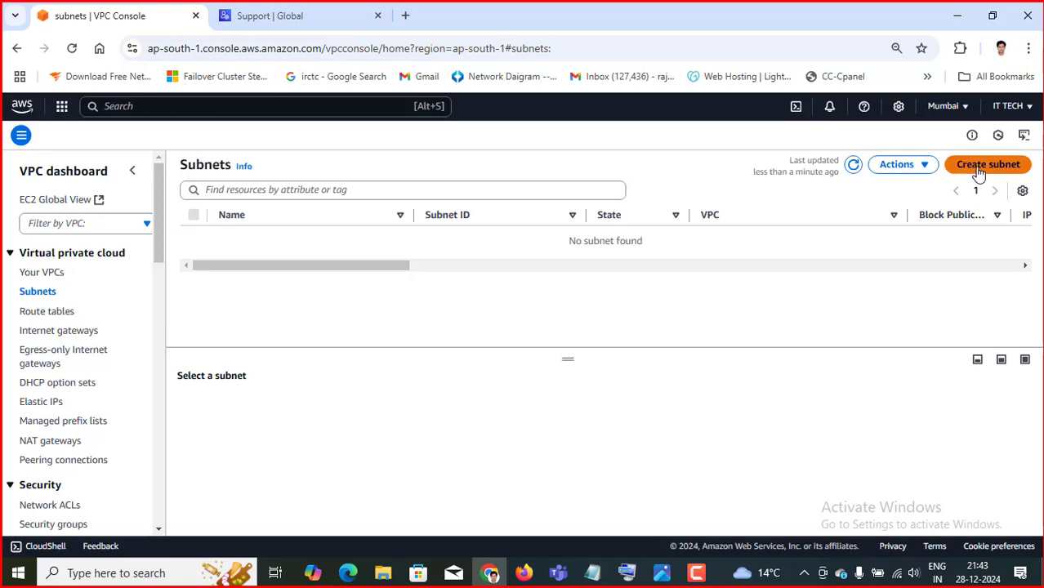
click(981, 168)
click(171, 261)
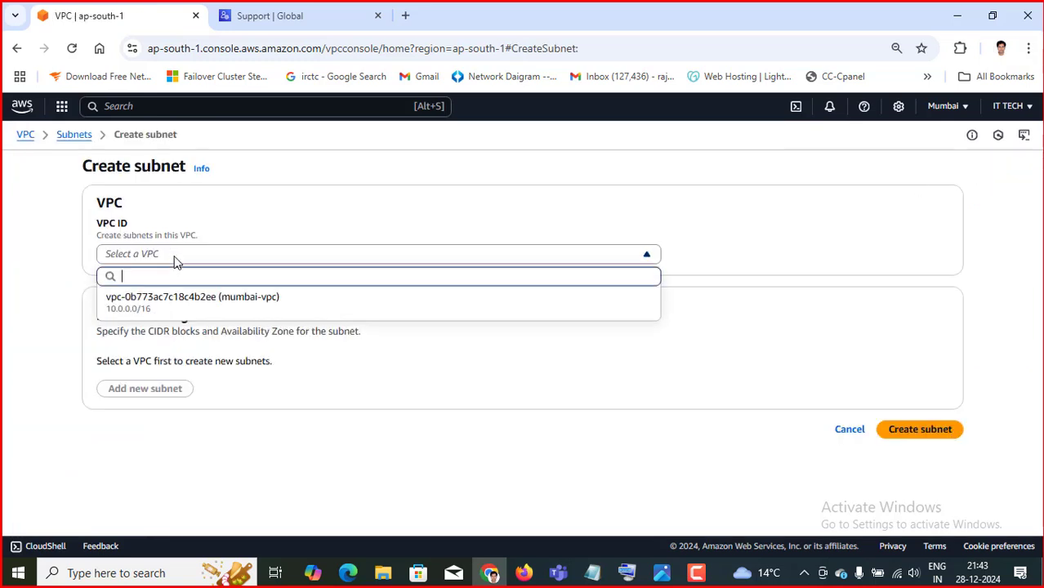
click(239, 300)
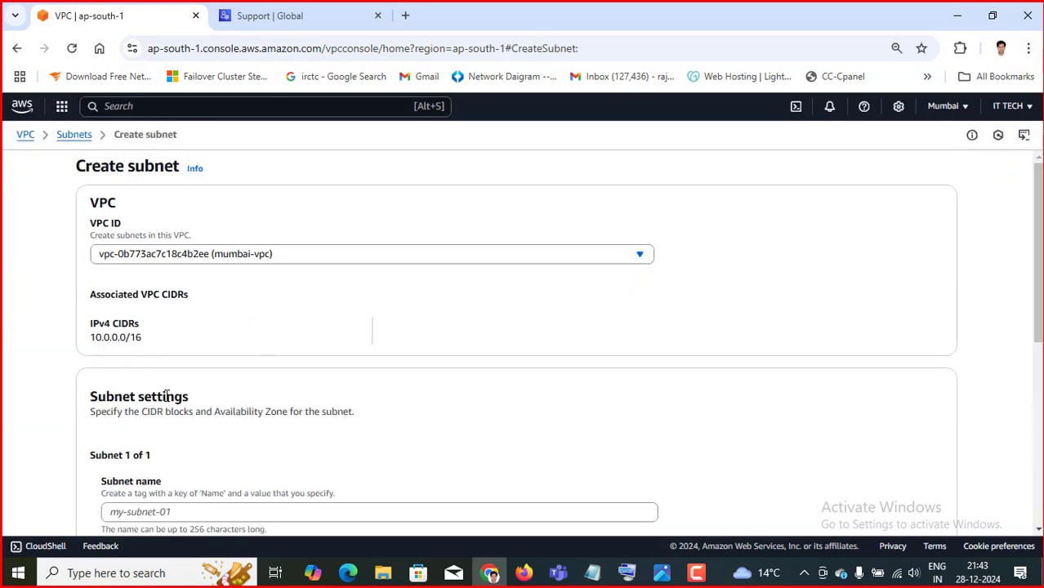
scroll(166, 395, down, 3)
click(141, 283)
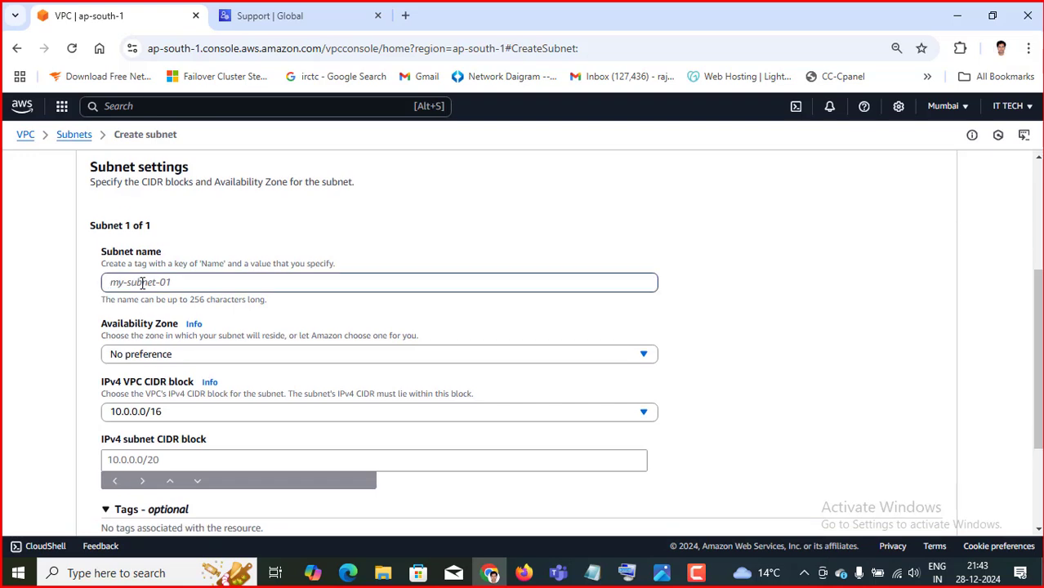
text(m)
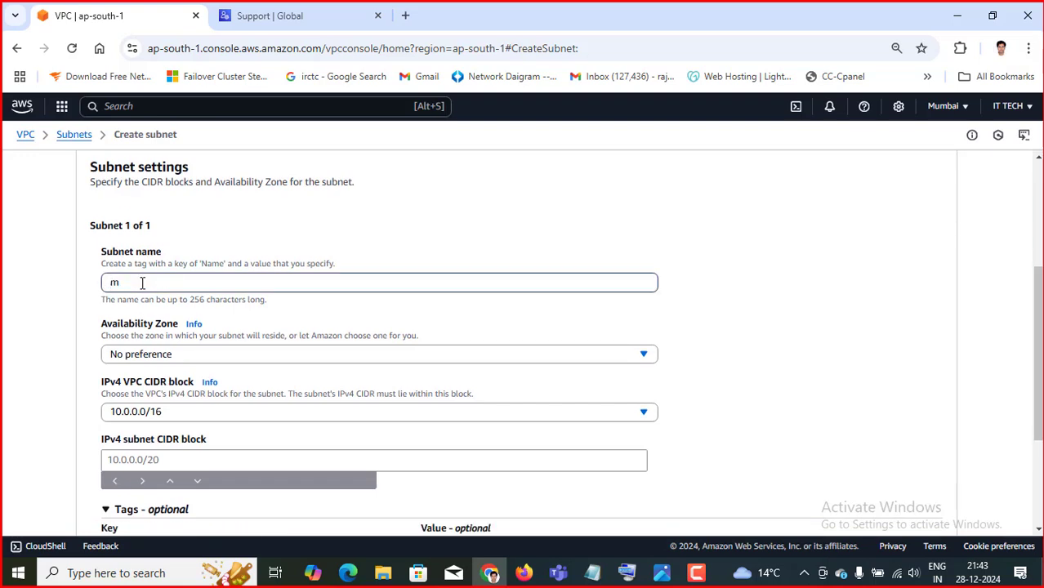
key(BackSpace)
text(sub)
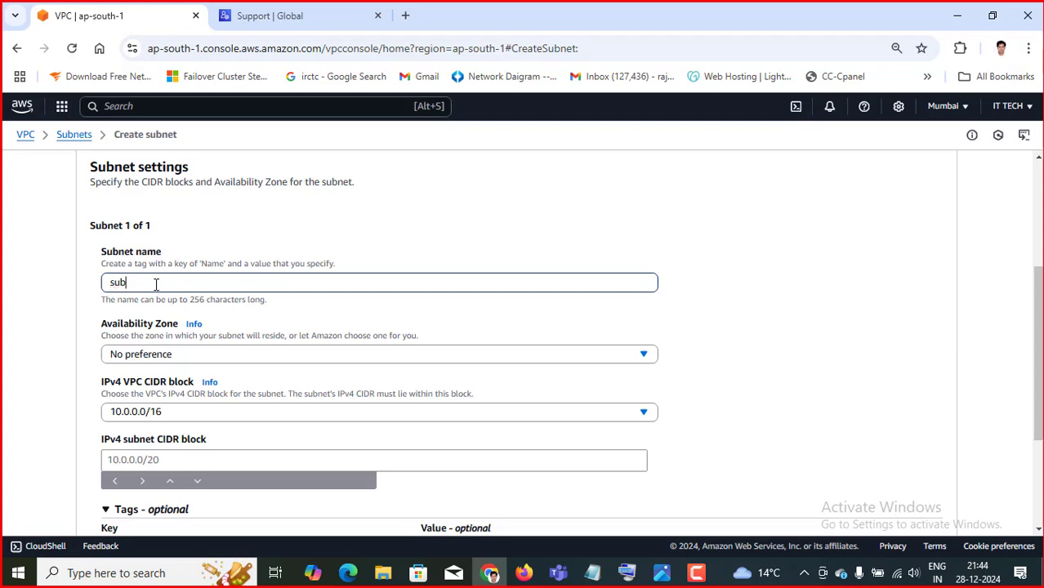
Step: Set the subnet's availability zone to Asia Pacific (Mumbai) / ap-south-1a
scroll(308, 259, up, 3)
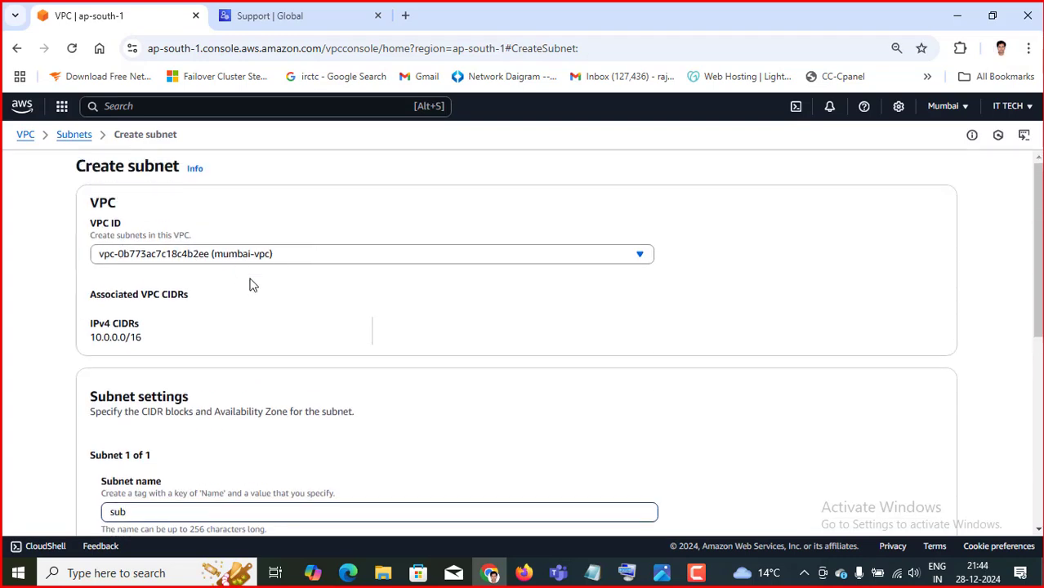
scroll(252, 284, down, 4)
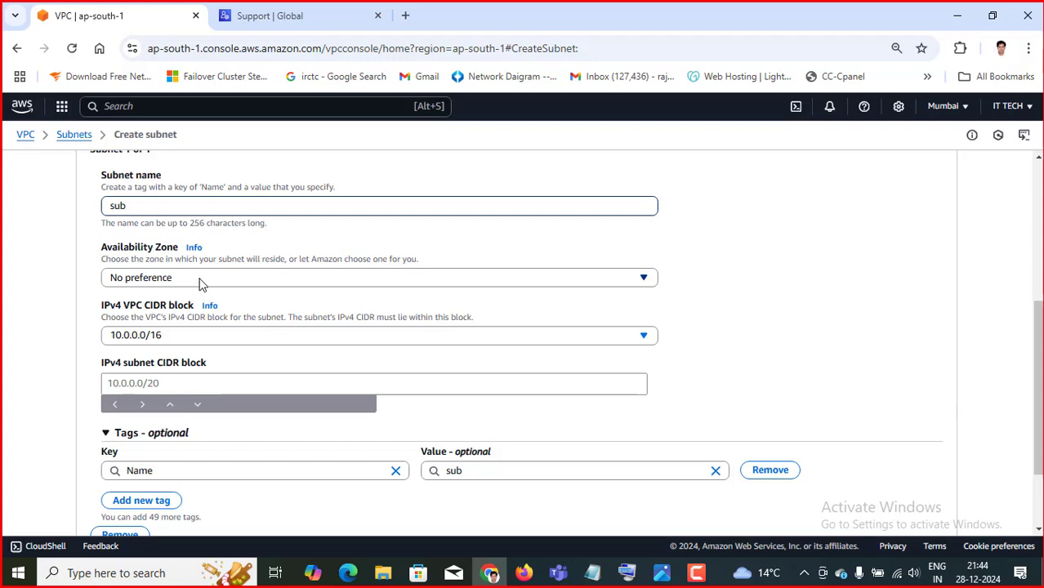
click(202, 283)
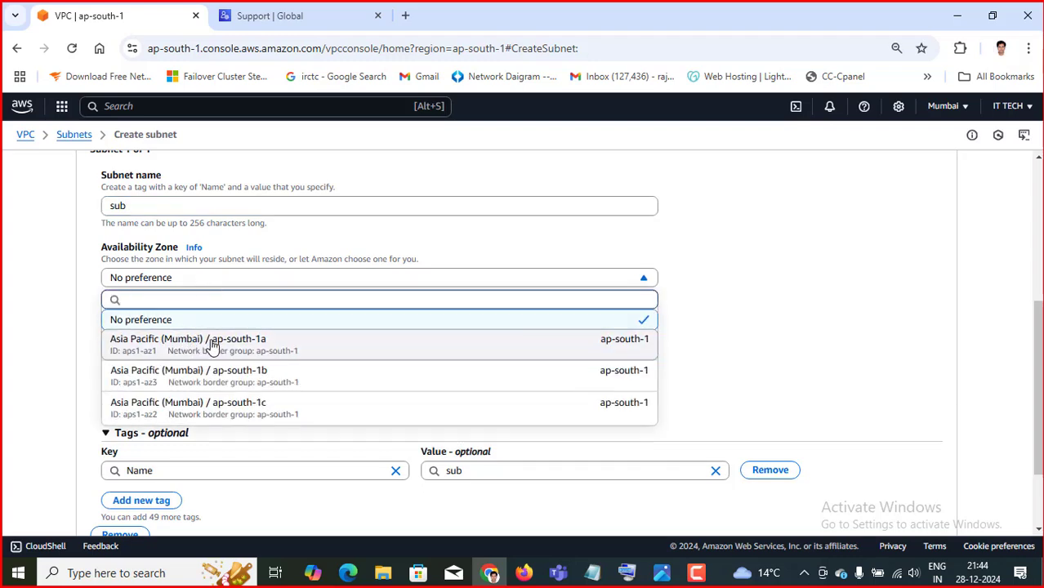
click(263, 347)
scroll(216, 347, down, 1)
scroll(216, 347, down, 1)
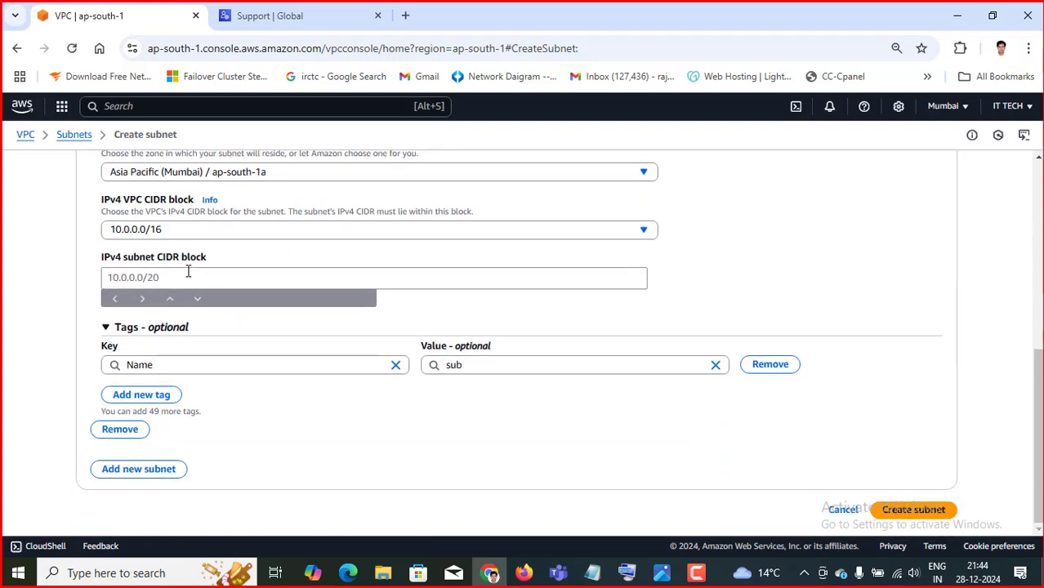
Step: Set the IPv4 subnet CIDR block to 10.0.1.0/24, check it against the network diagram, and create the subnet
click(158, 278)
text(10.0.)
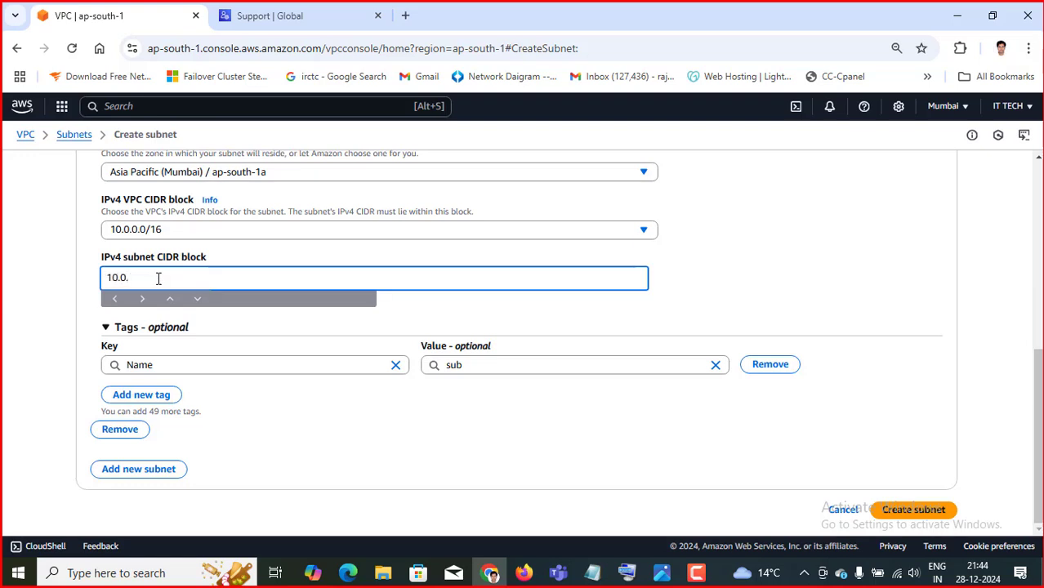
text(1.0/24)
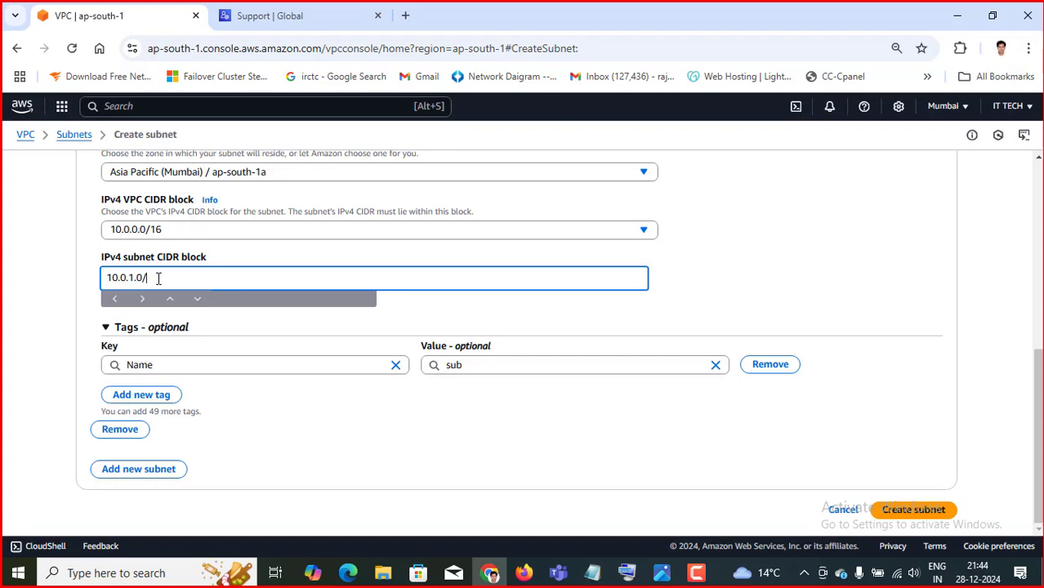
click(663, 573)
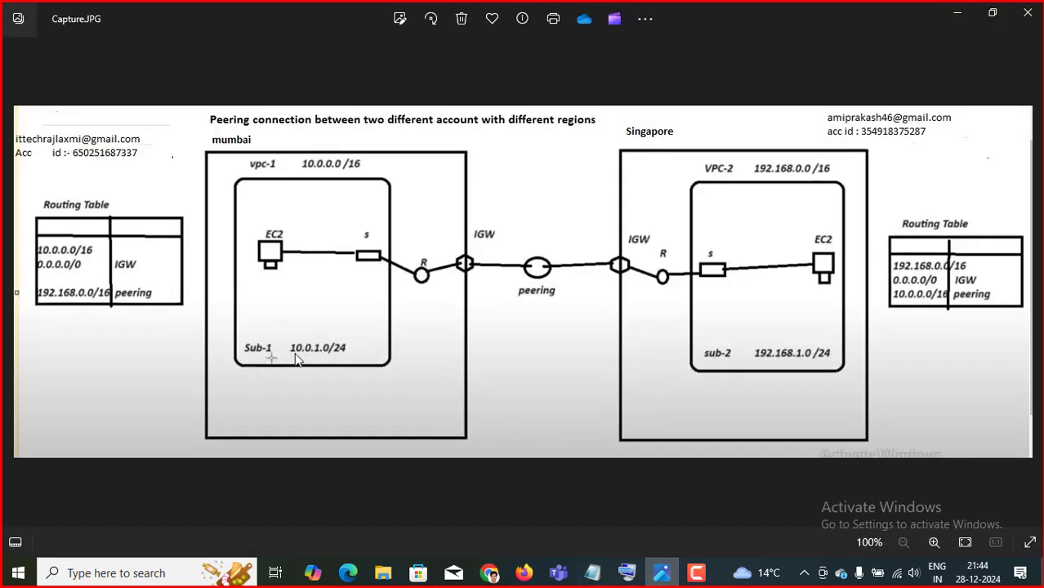
click(489, 573)
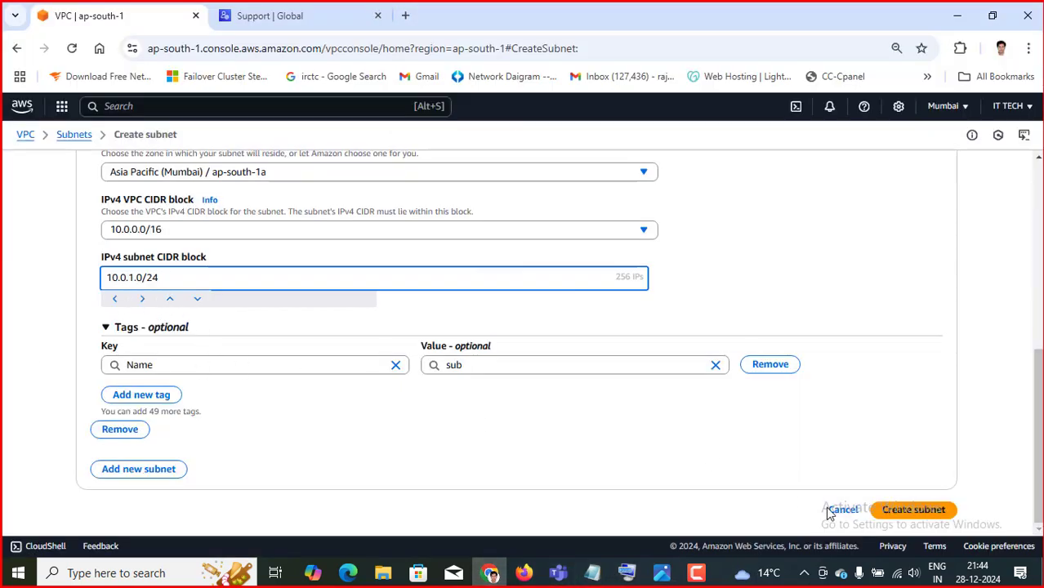
click(915, 510)
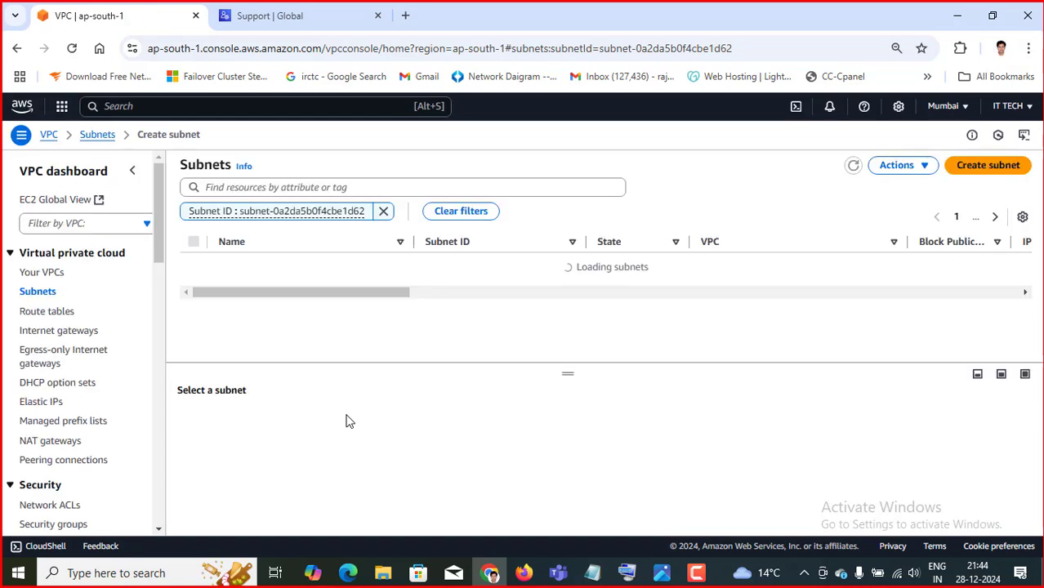
Step: Begin a new internet gateway and set its name tag to igw
click(49, 333)
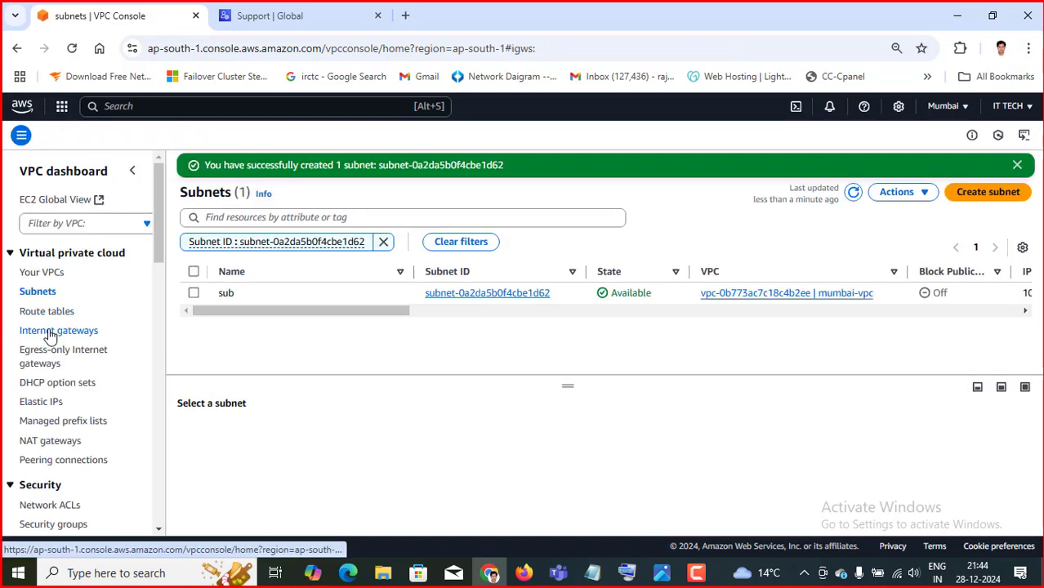
click(42, 296)
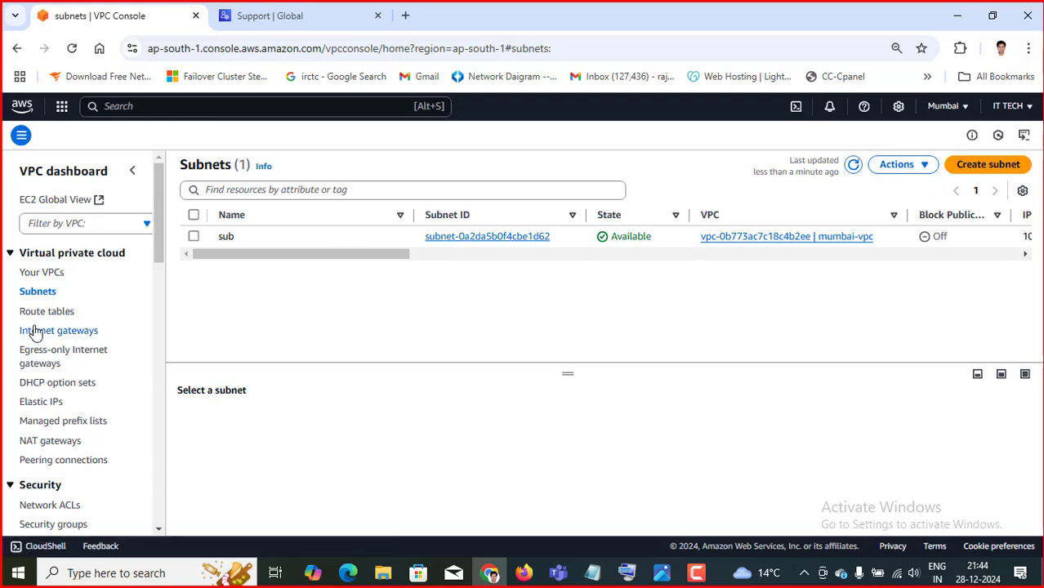
click(45, 335)
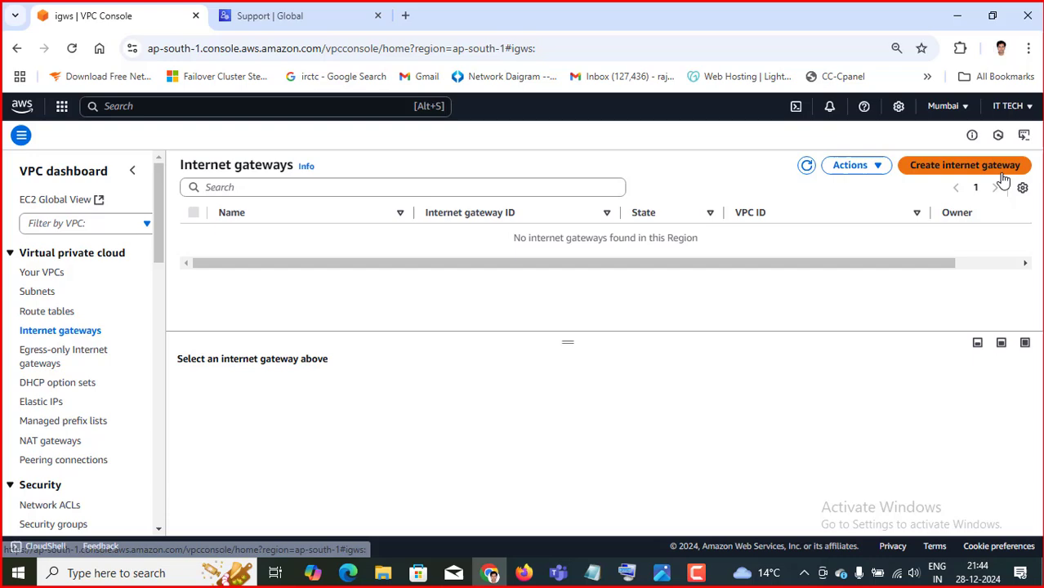
click(956, 166)
click(234, 274)
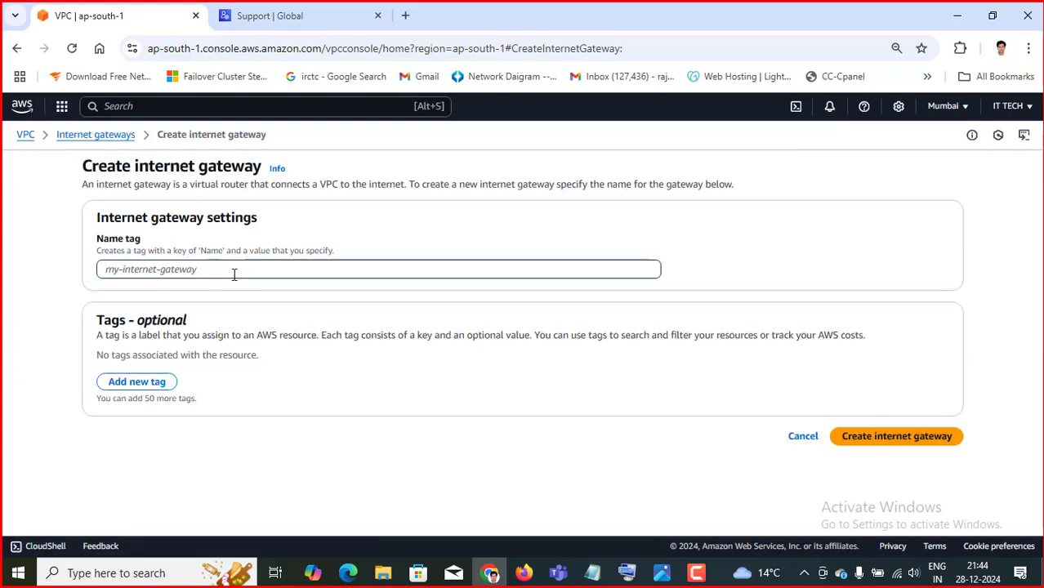
text(igw)
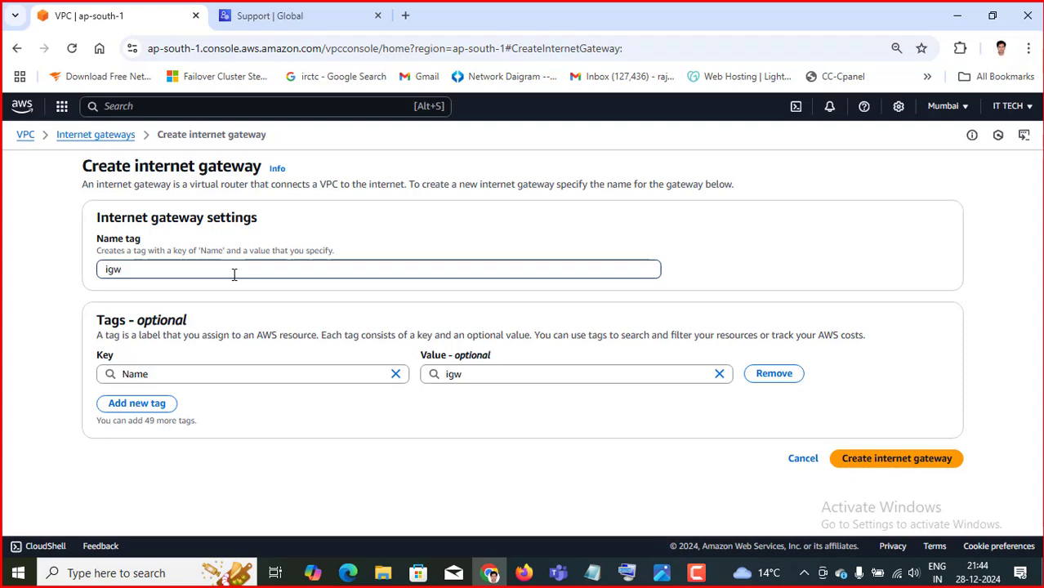
click(557, 573)
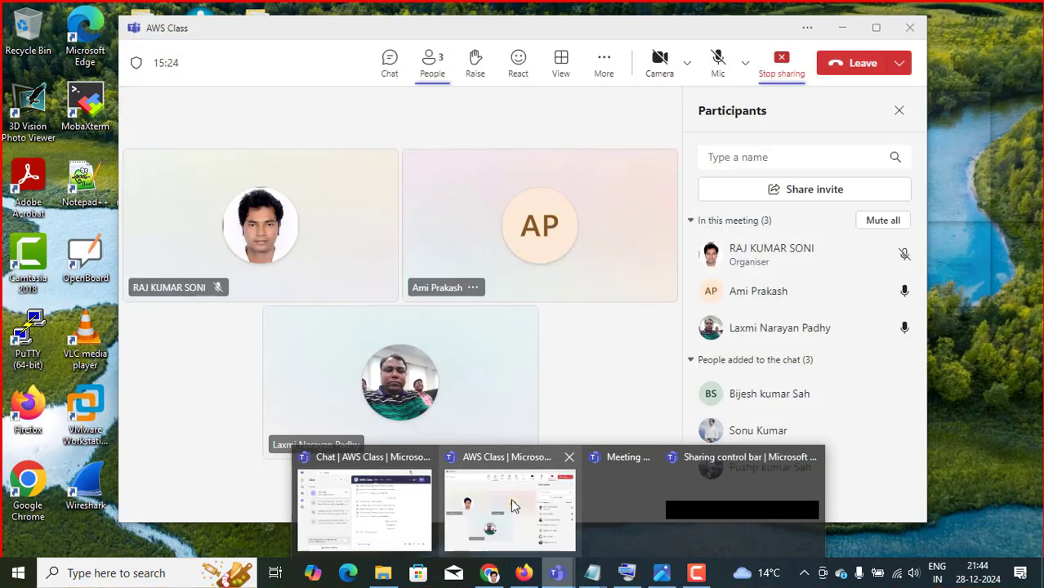
click(510, 498)
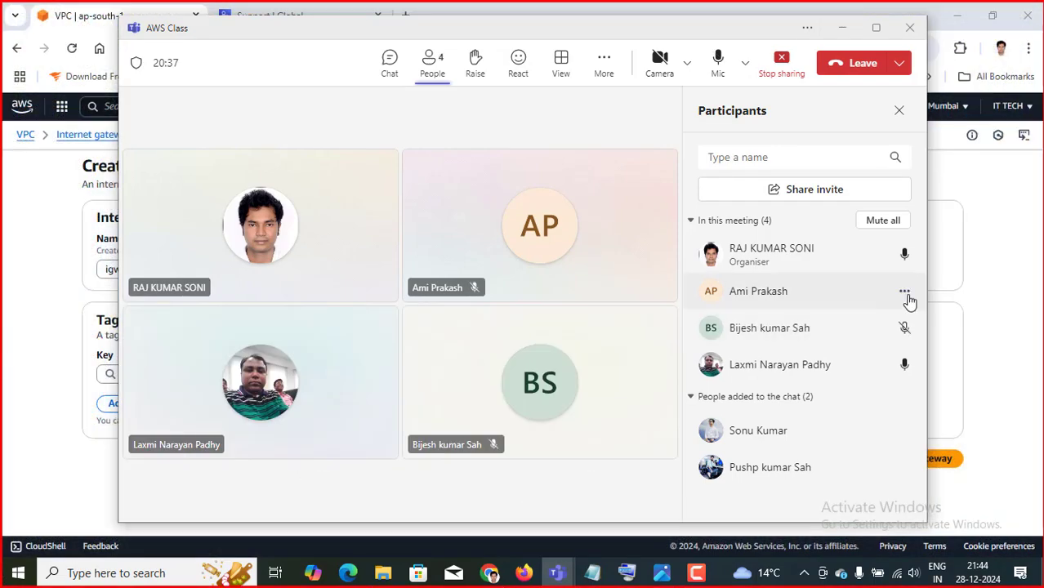
click(807, 28)
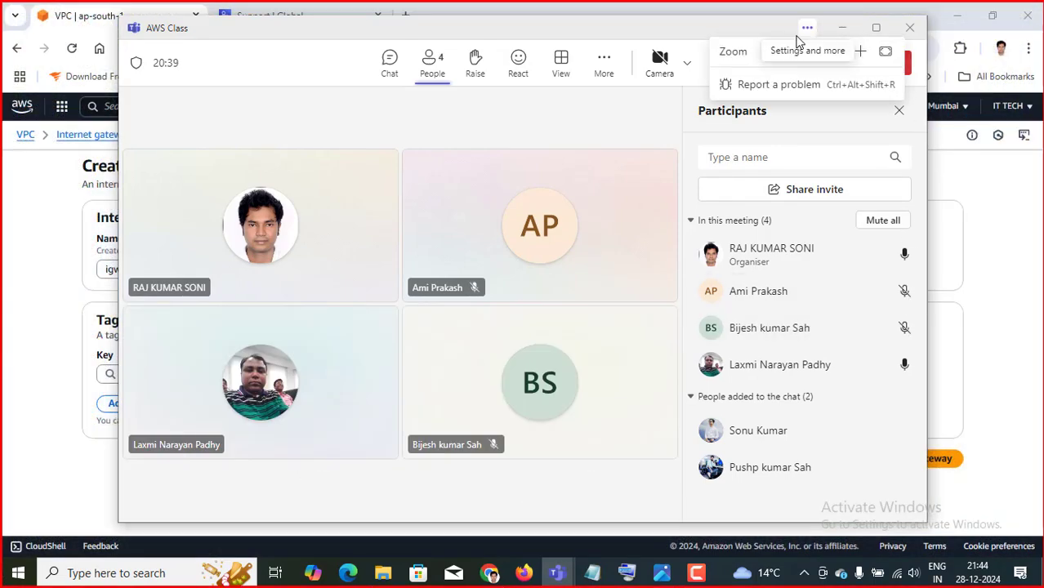
click(807, 33)
click(994, 206)
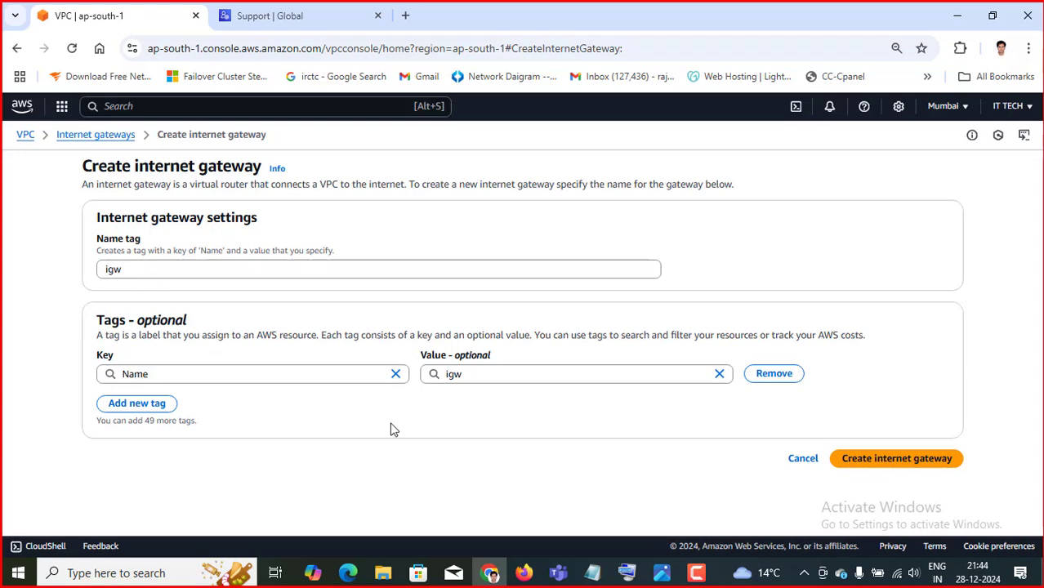
Step: Create the internet gateway igw and attach it to mumbai-vpc
click(875, 460)
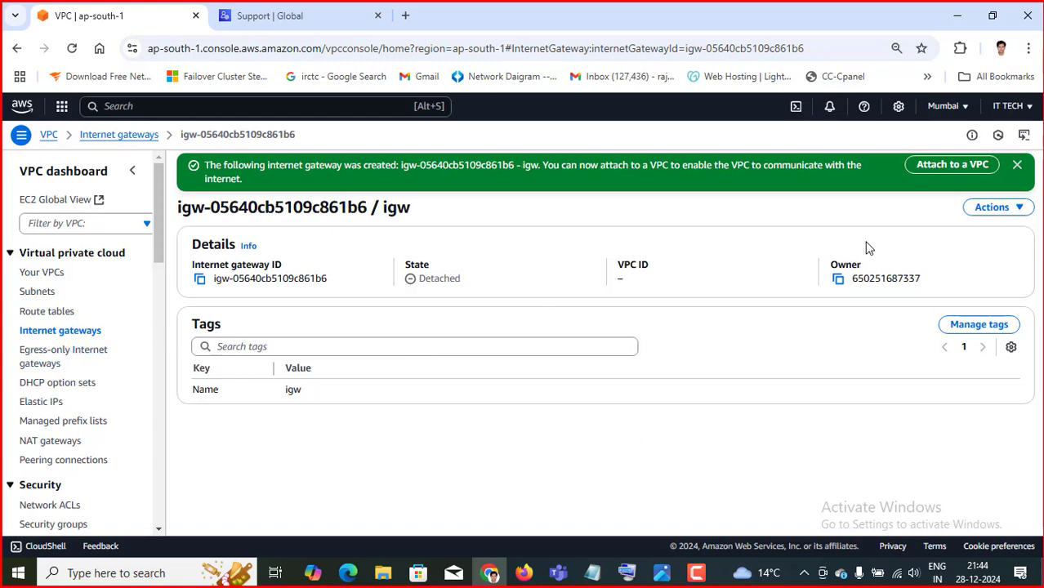
click(945, 166)
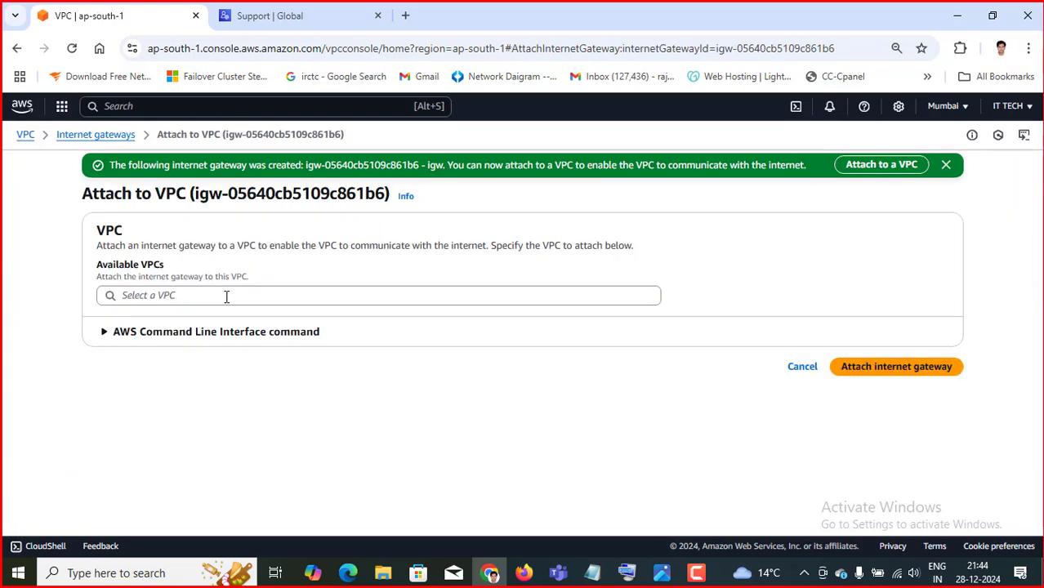
click(227, 296)
click(199, 318)
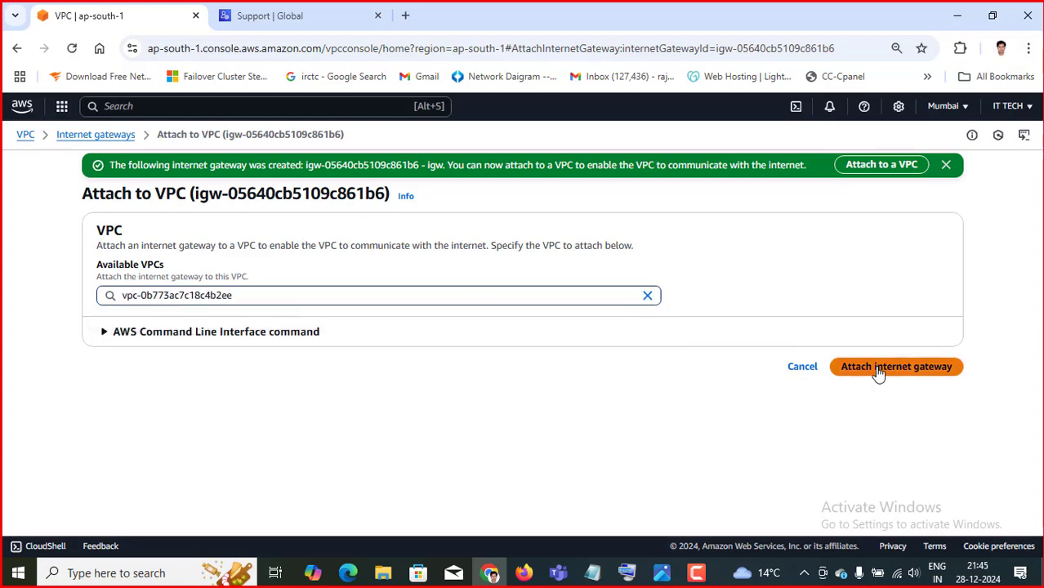
click(878, 369)
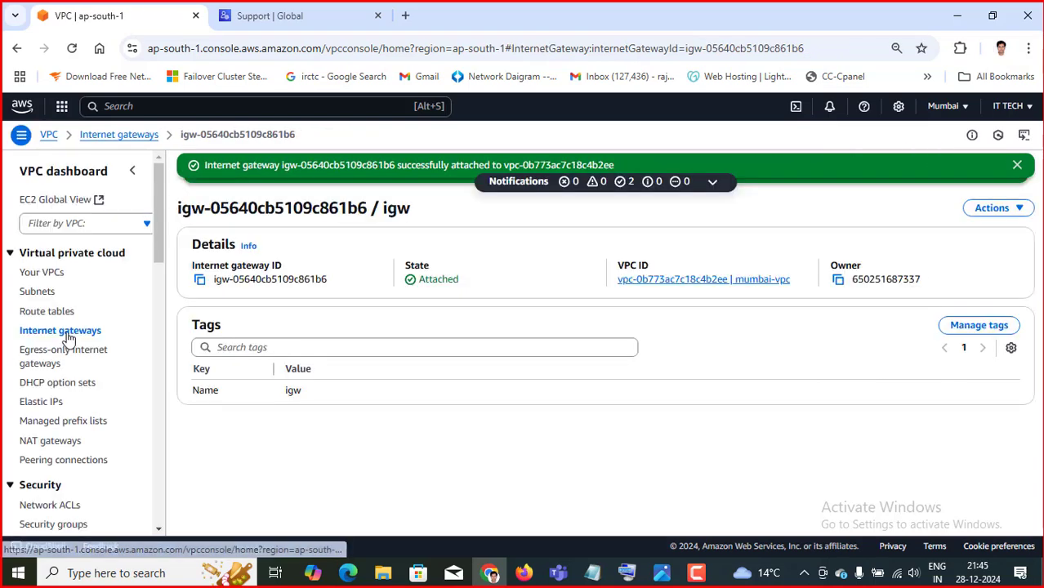
Step: Begin a new route table in the Mumbai region and name it Rou
click(39, 316)
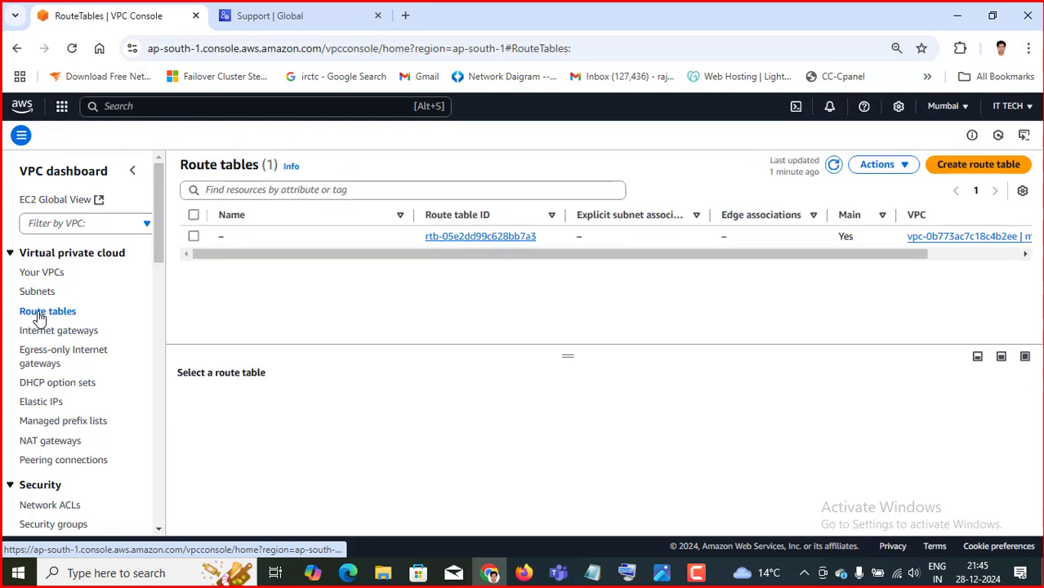
click(969, 168)
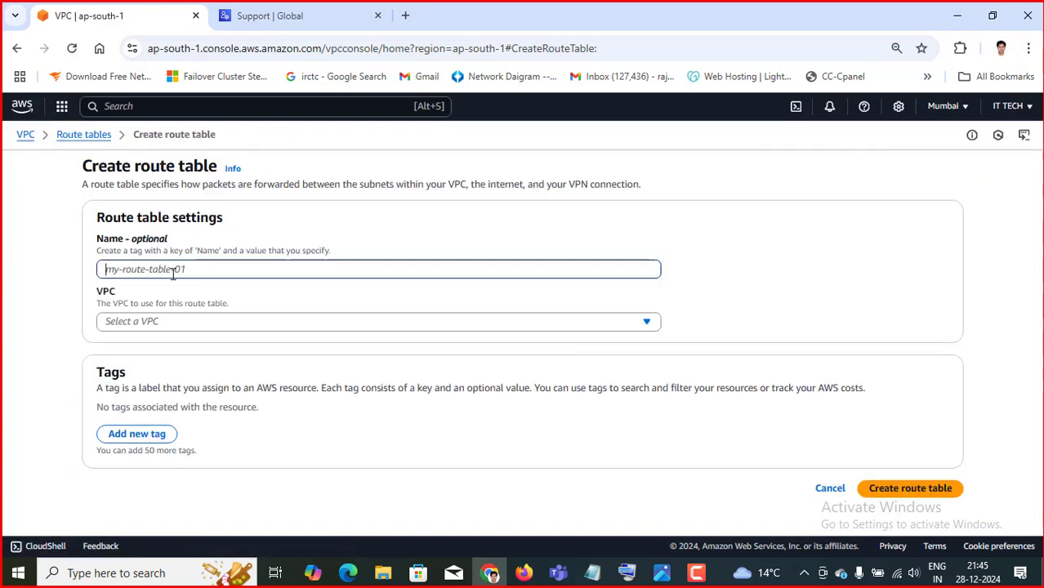
text(r)
key(BackSpace)
text(r)
key(BackSpace)
text(R)
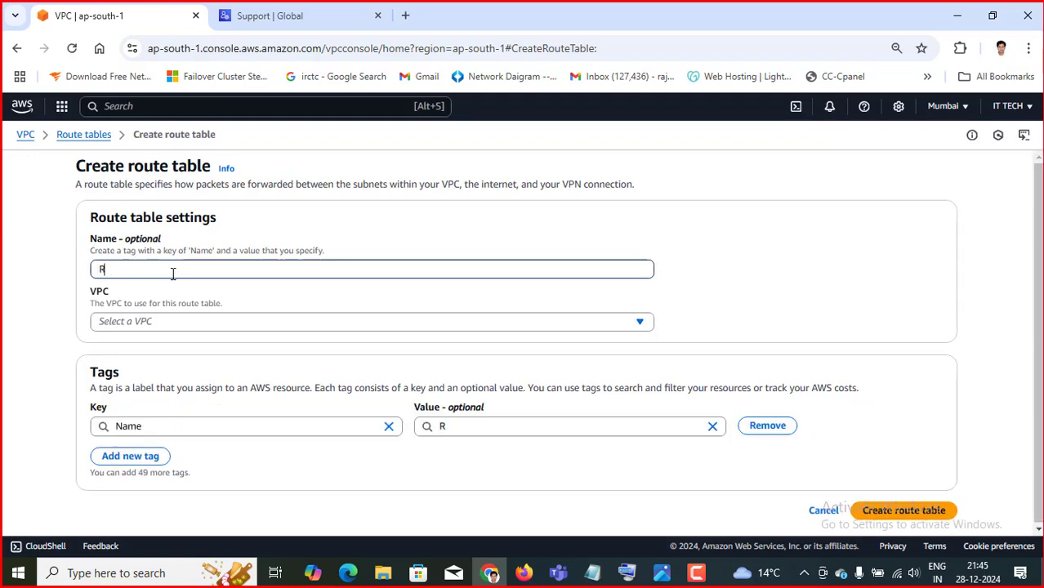
text(ou)
Step: Assign the new route table to mumbai-vpc and create it
click(181, 325)
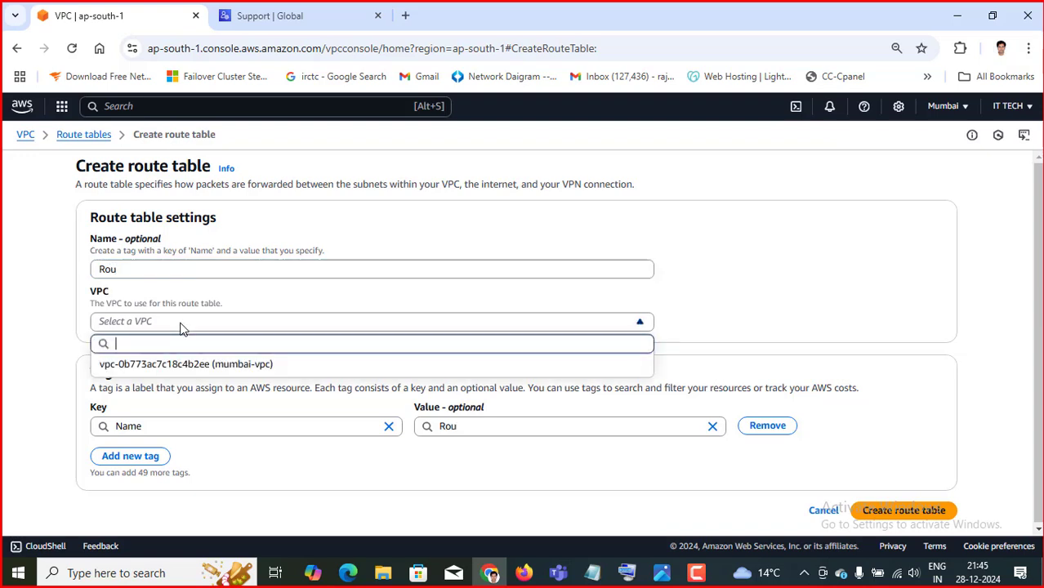
click(251, 365)
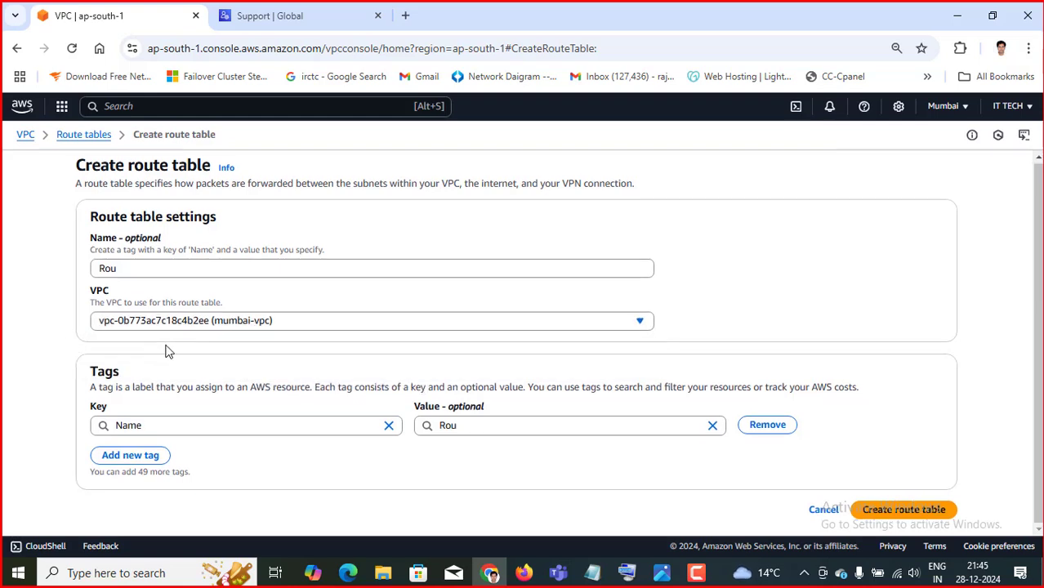
click(900, 512)
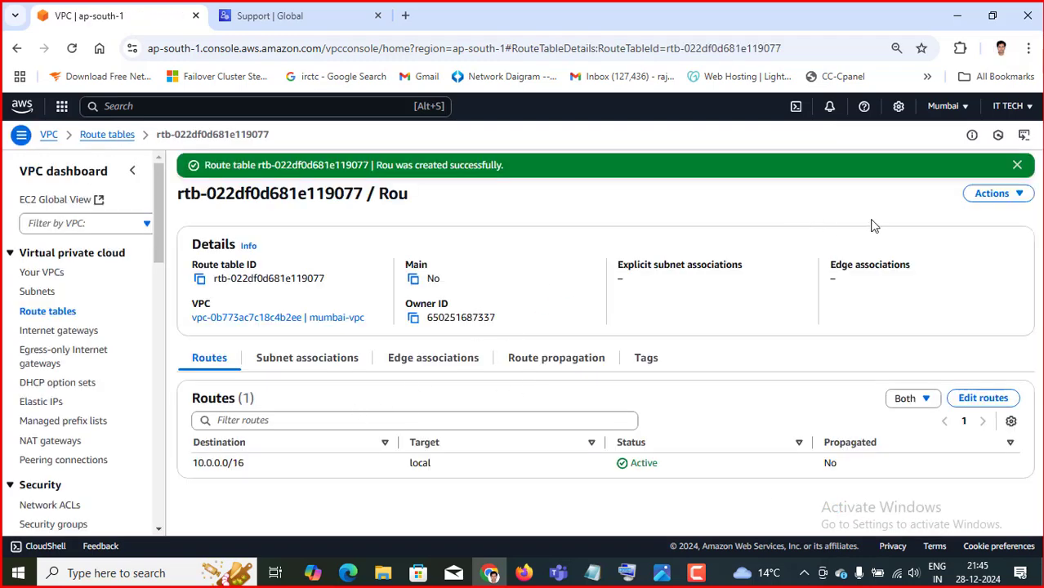
Step: Associate the subnet sub (10.0.1.0/24) with the route table Rou and save the association
click(990, 197)
click(680, 213)
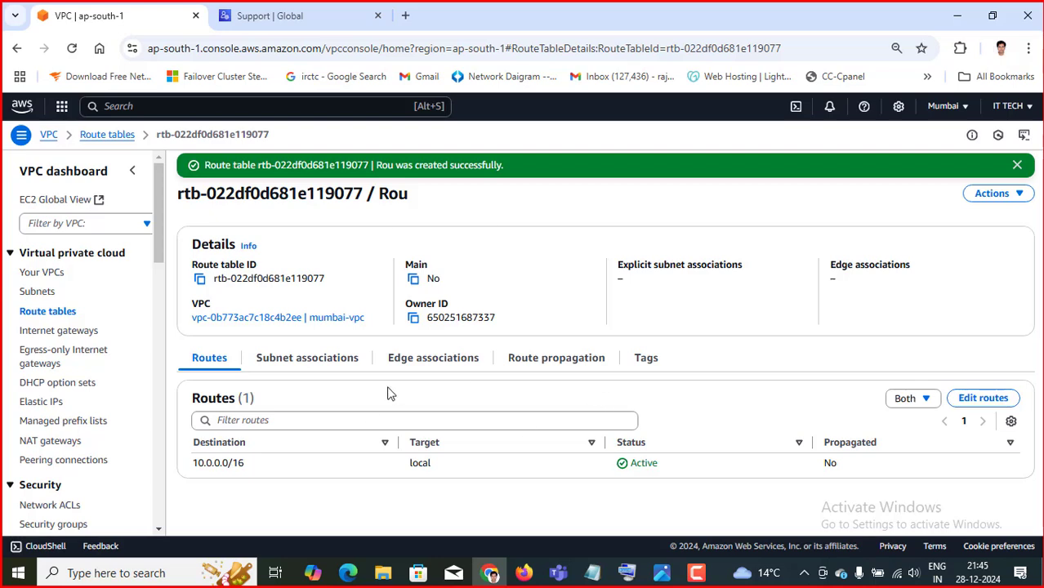
click(307, 362)
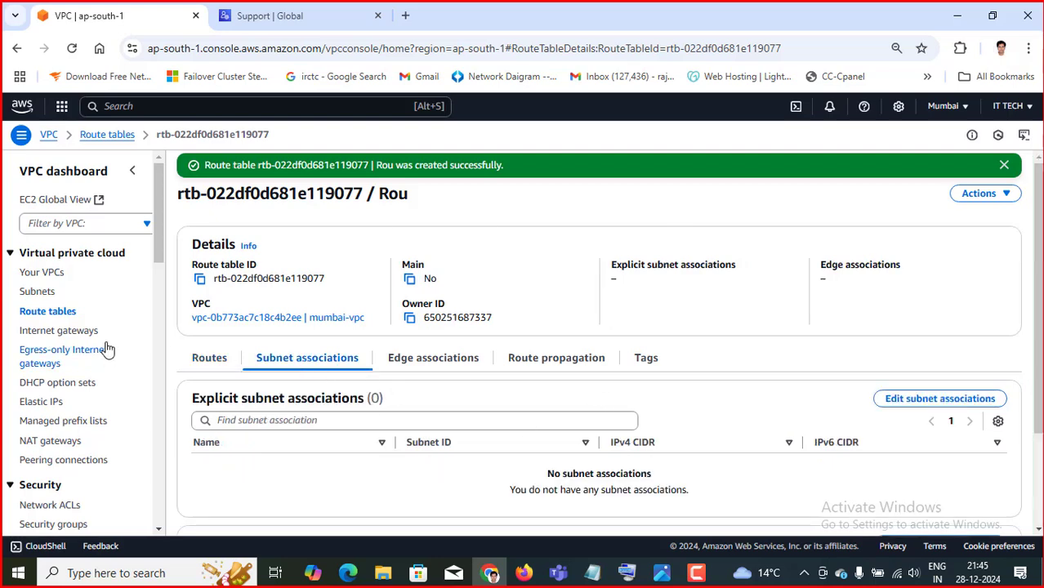
click(927, 404)
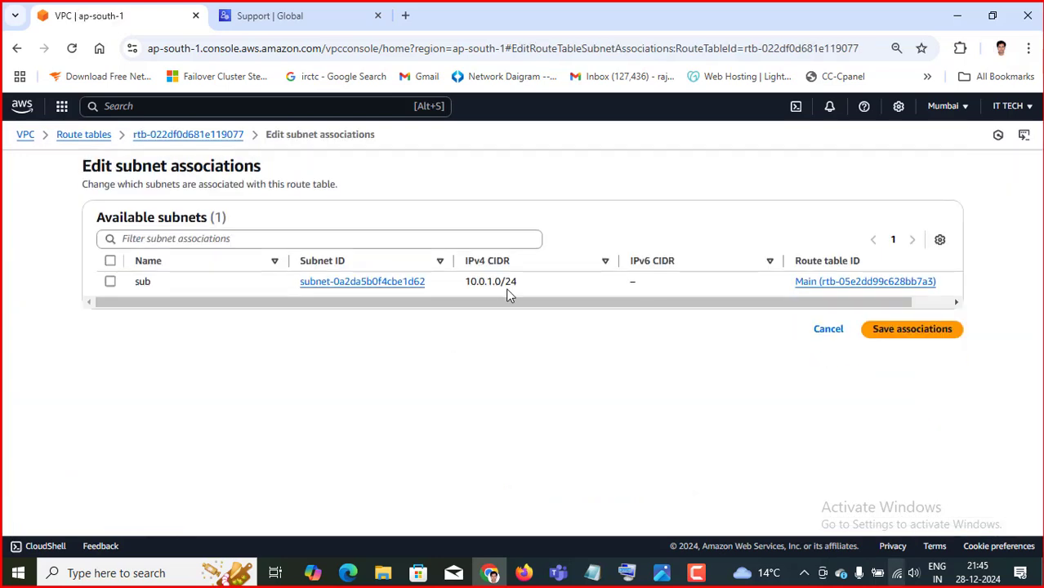
click(111, 281)
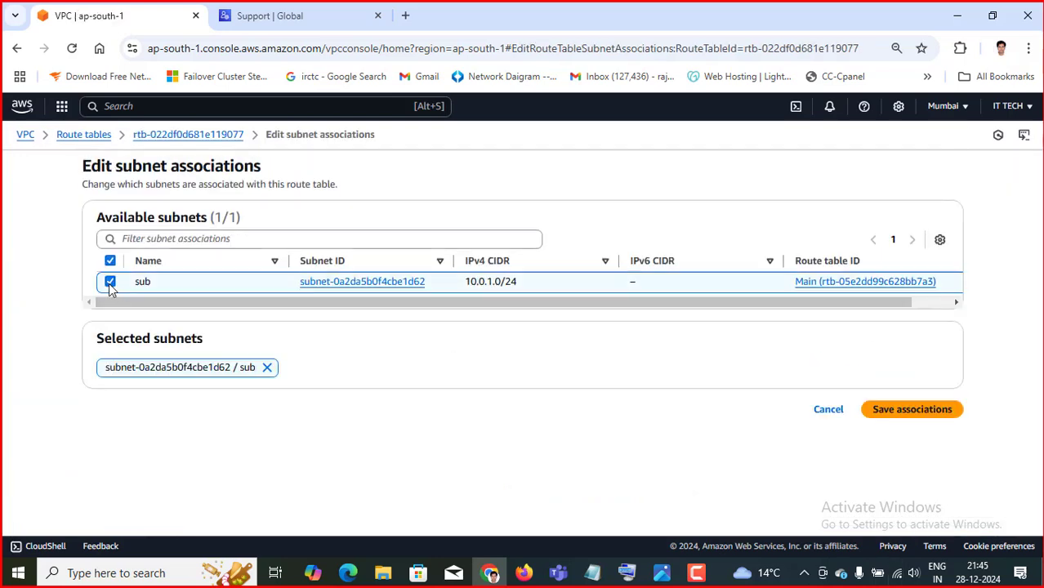
click(901, 410)
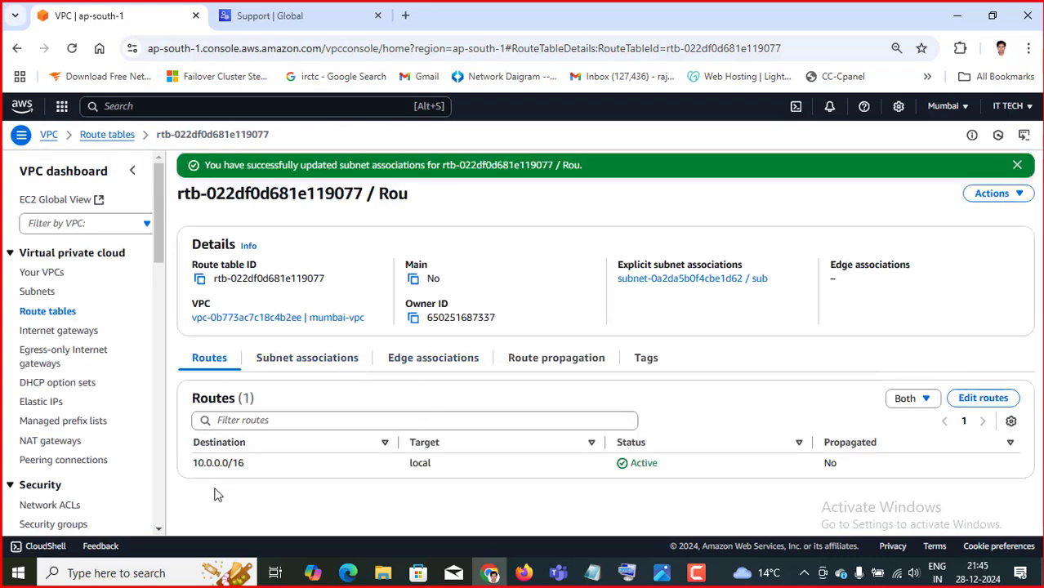
Step: Add a 0.0.0.0/0 route targeting the internet gateway igw to the route table Rou and save the changes
click(987, 403)
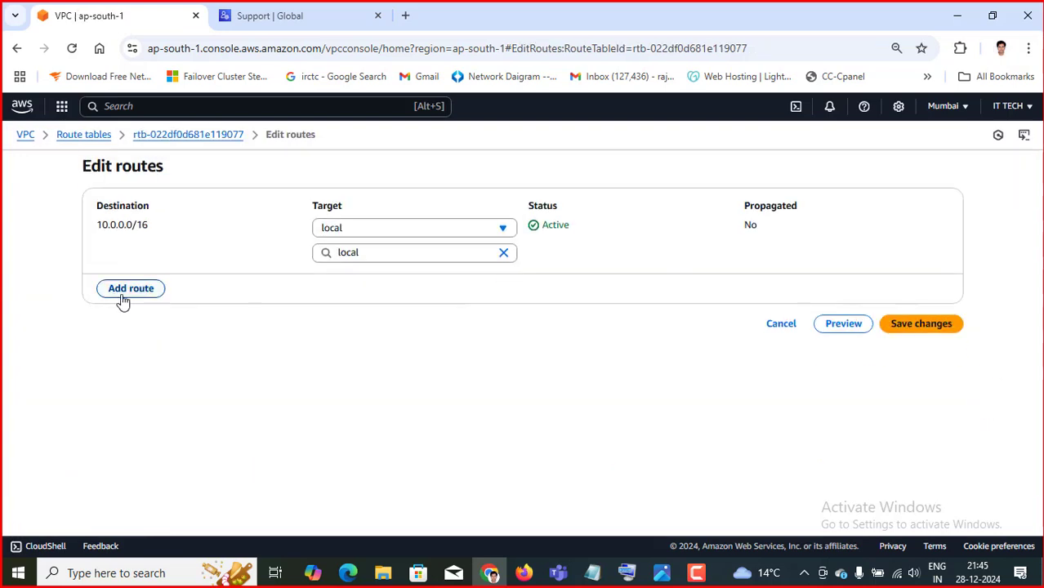
click(122, 296)
click(144, 277)
click(154, 298)
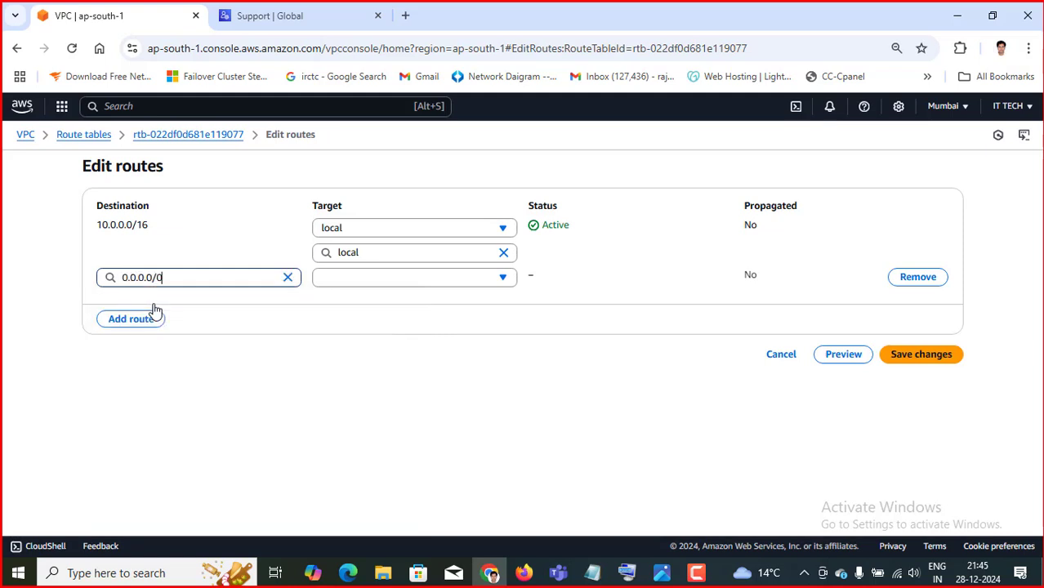
click(364, 282)
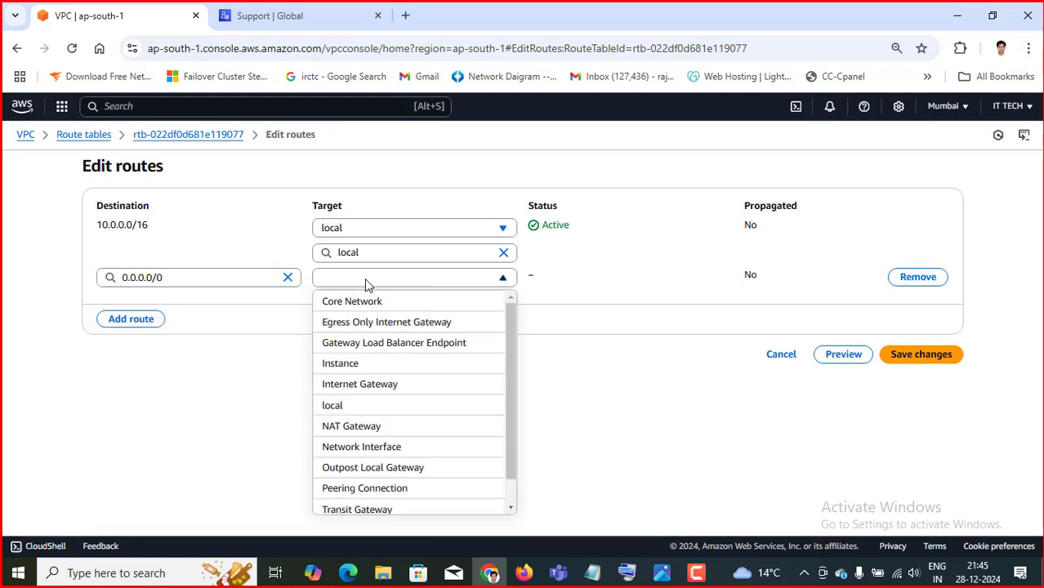
click(375, 392)
click(407, 305)
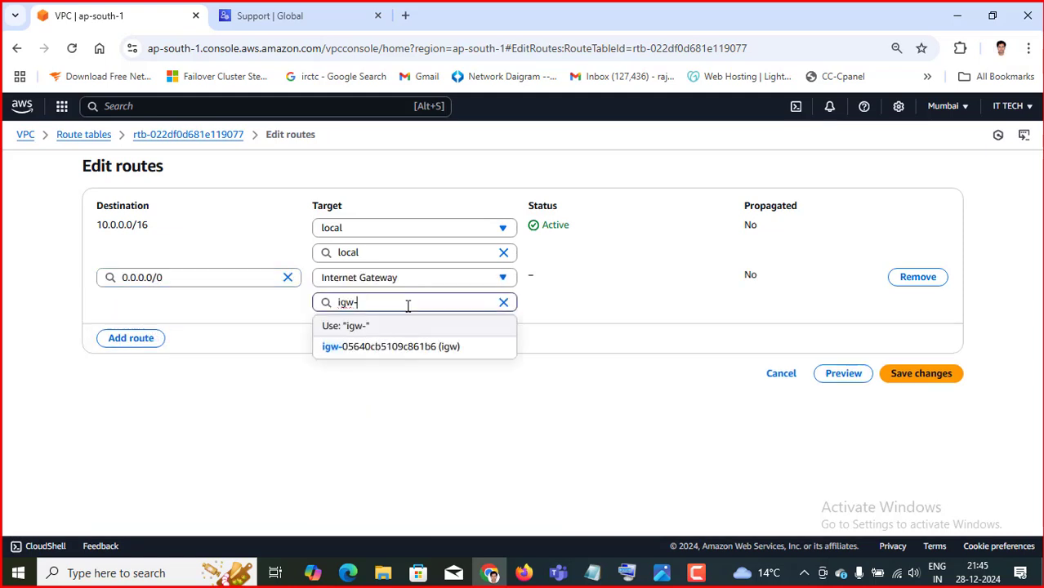
click(417, 346)
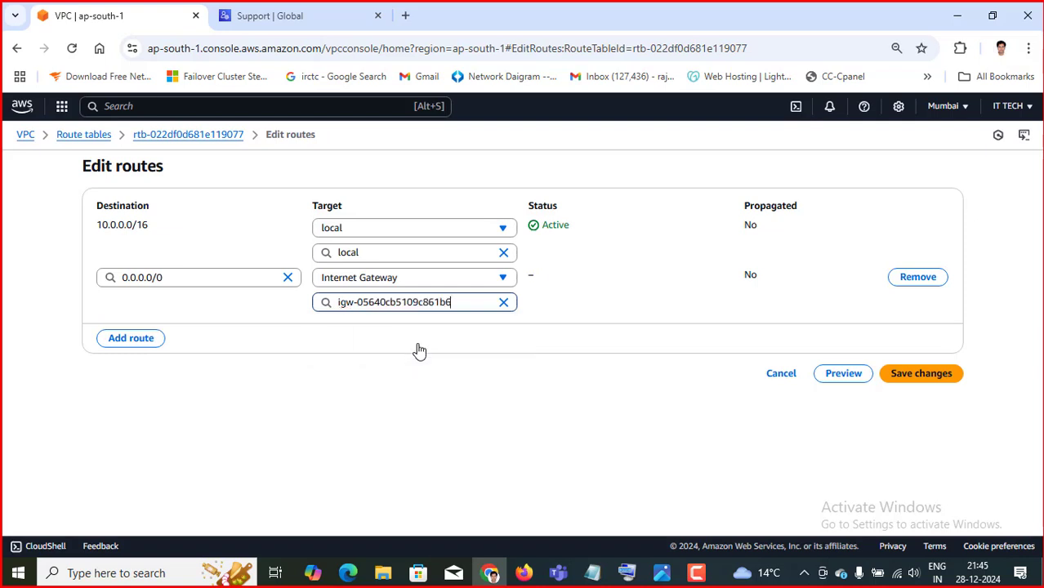
click(921, 375)
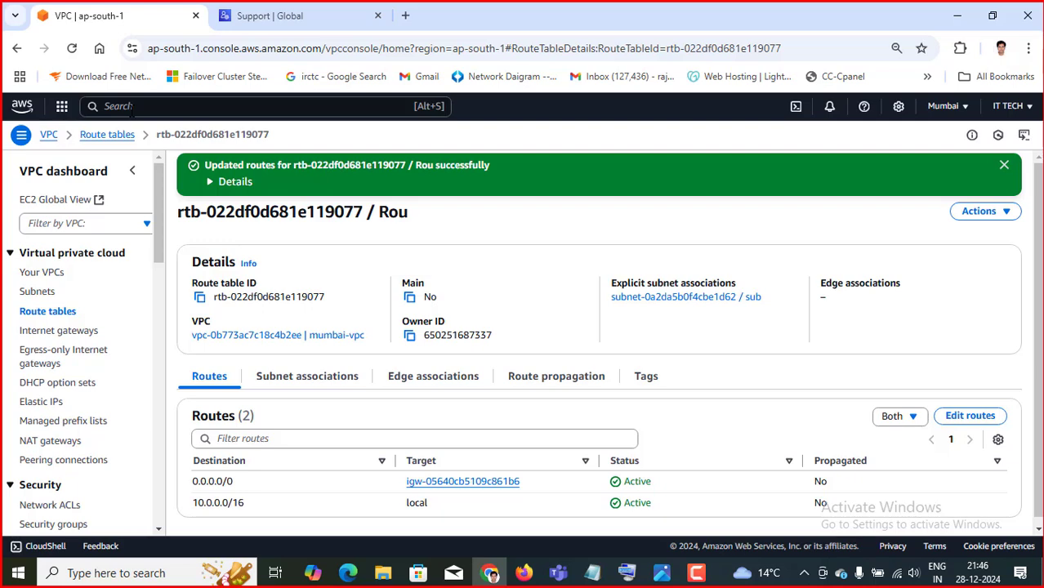
Step: Go to the EC2 instances list for the Mumbai region and remove its running-state filter
click(141, 111)
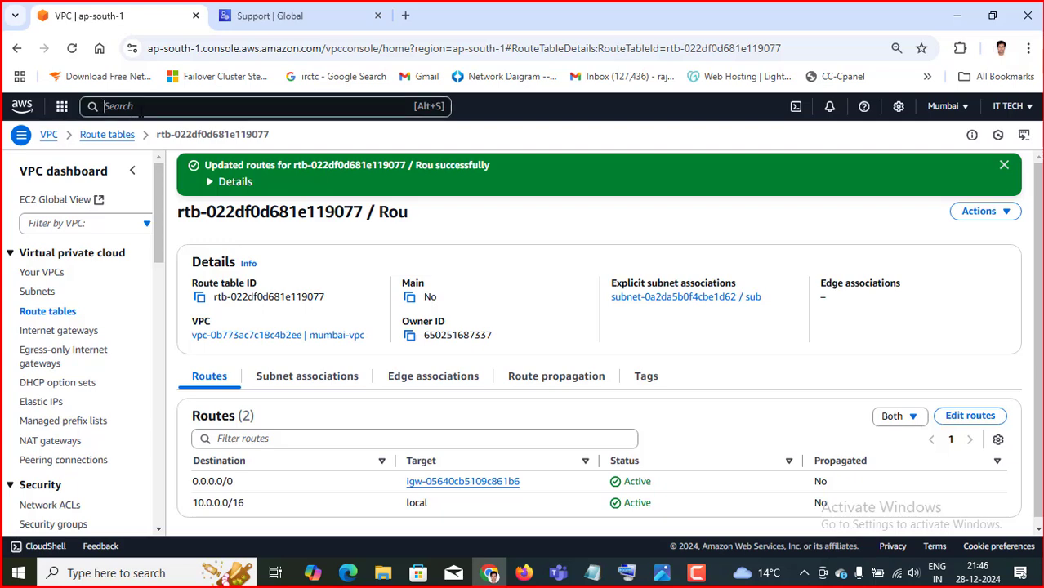
click(62, 107)
click(24, 109)
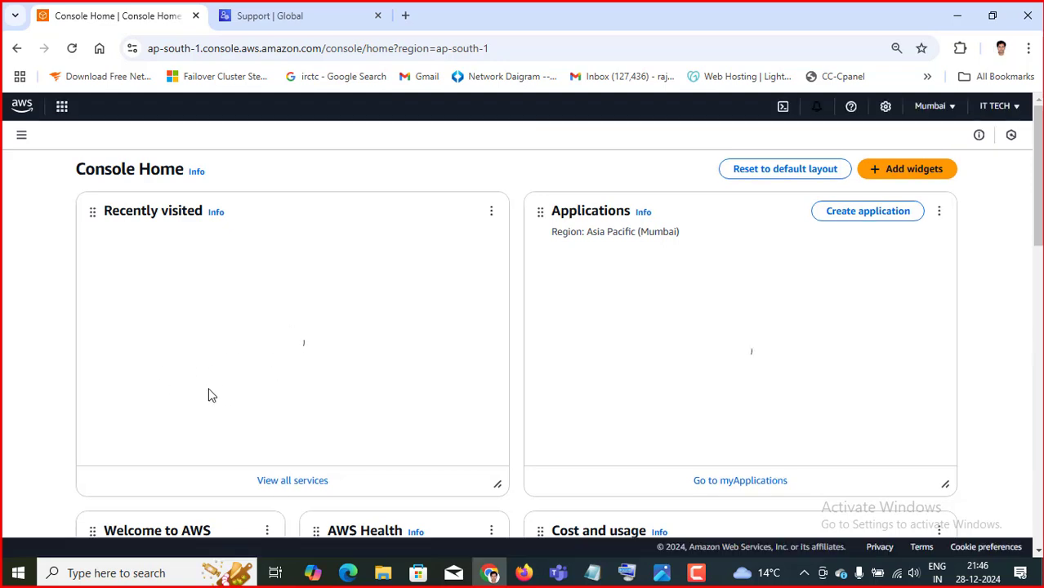
scroll(208, 395, down, 2)
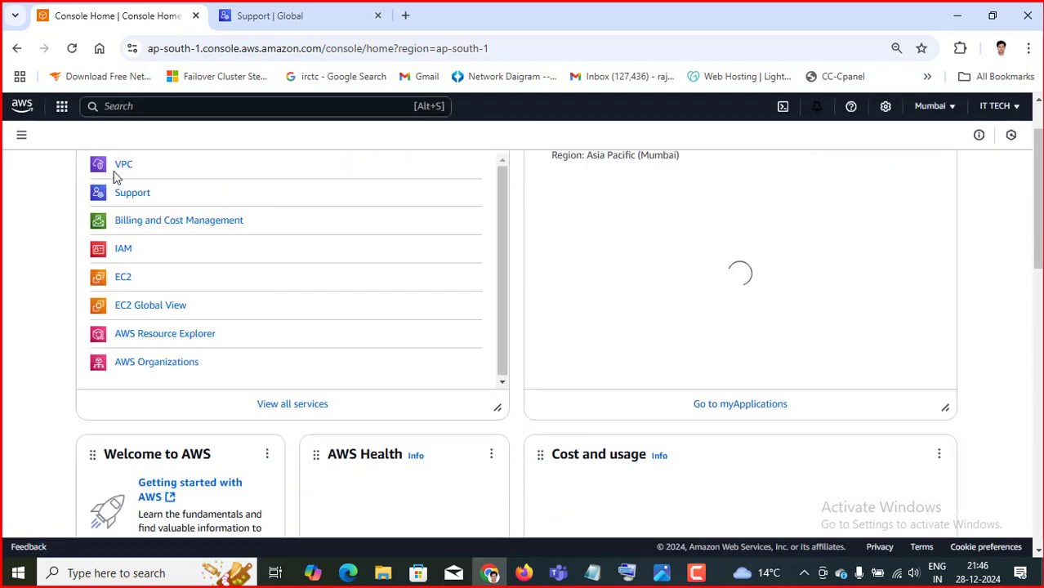
click(122, 278)
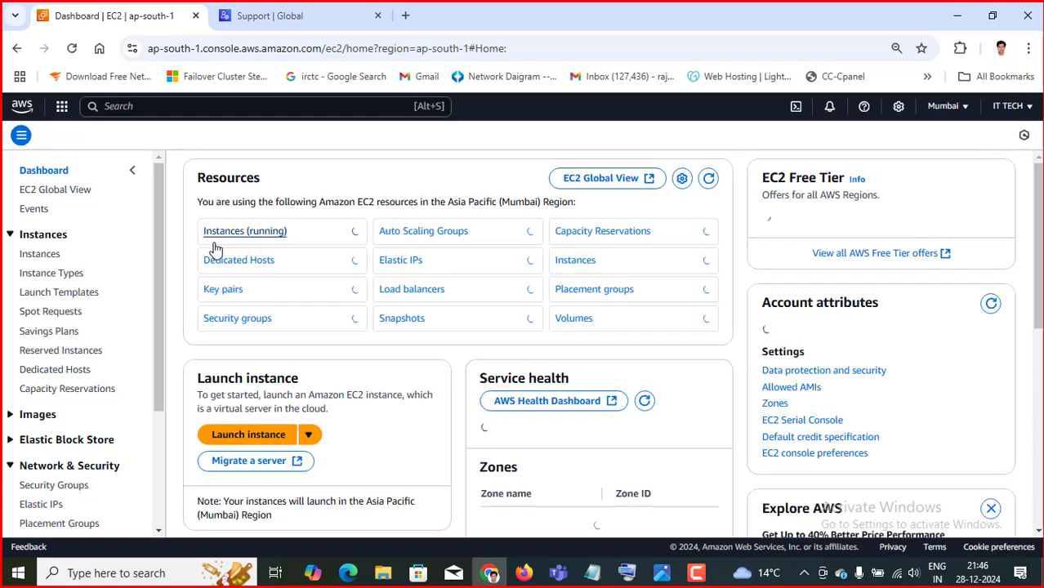
click(232, 232)
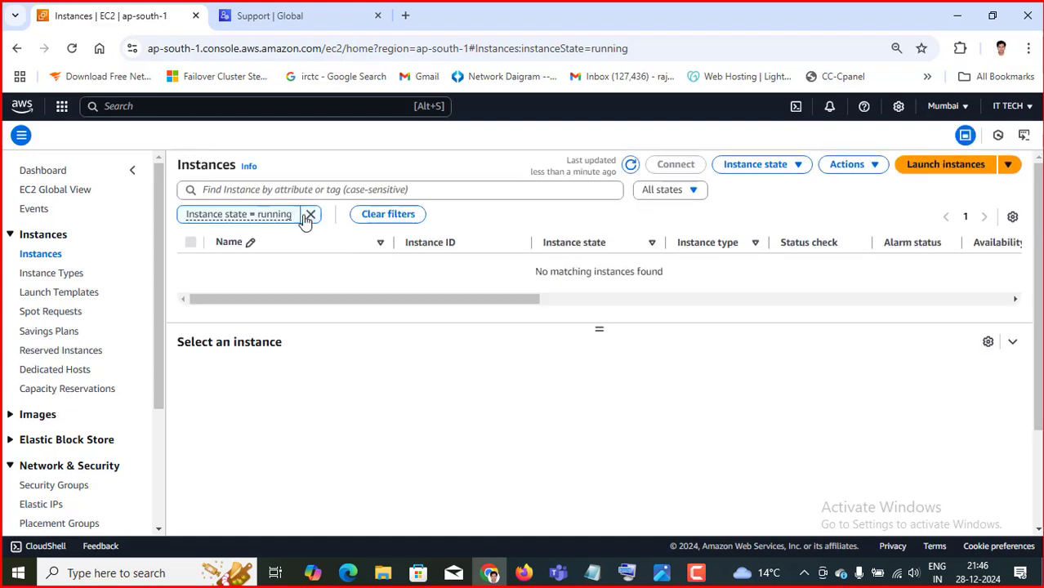
click(309, 217)
Step: Begin launching a new EC2 instance named mumbai with the Windows image Microsoft Windows Server 2025 Base
click(953, 165)
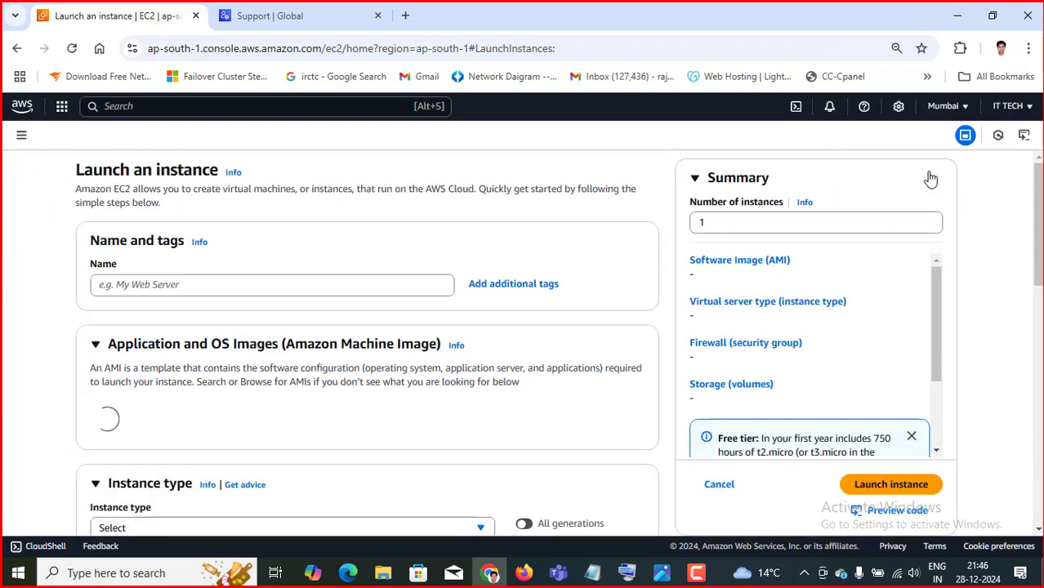
click(208, 285)
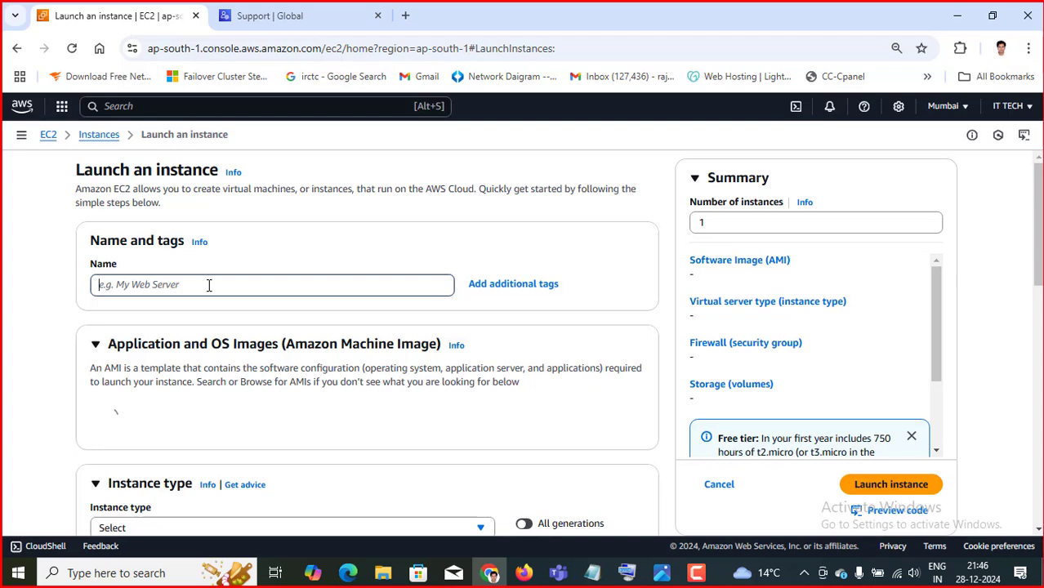
text(mumbai)
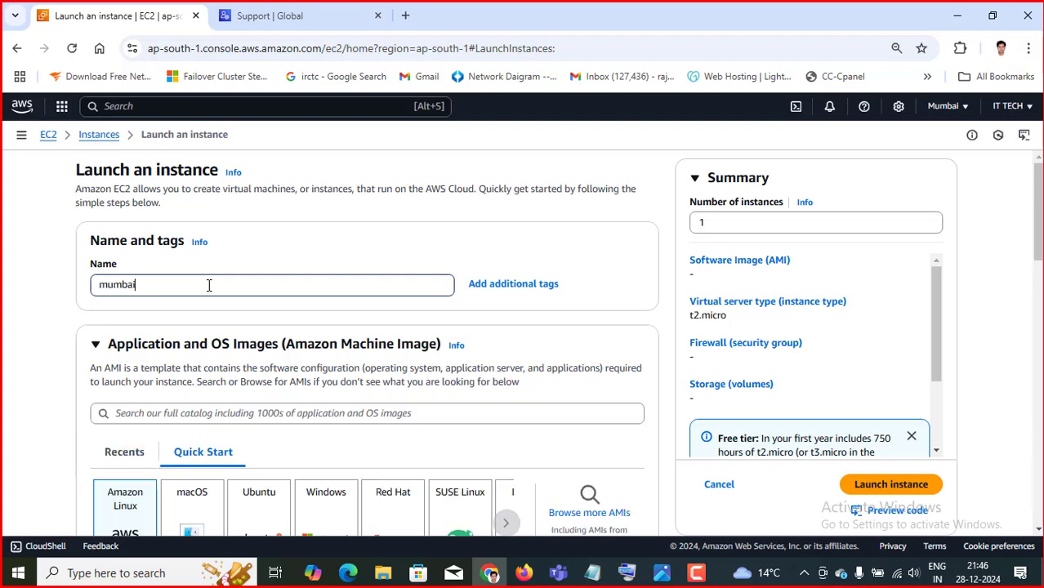
scroll(208, 285, down, 2)
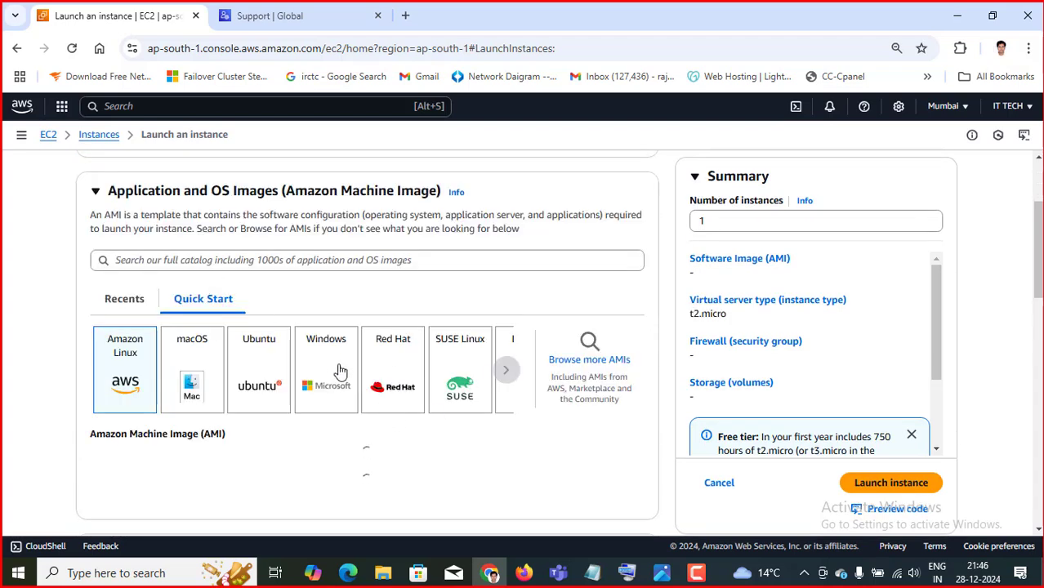
click(326, 394)
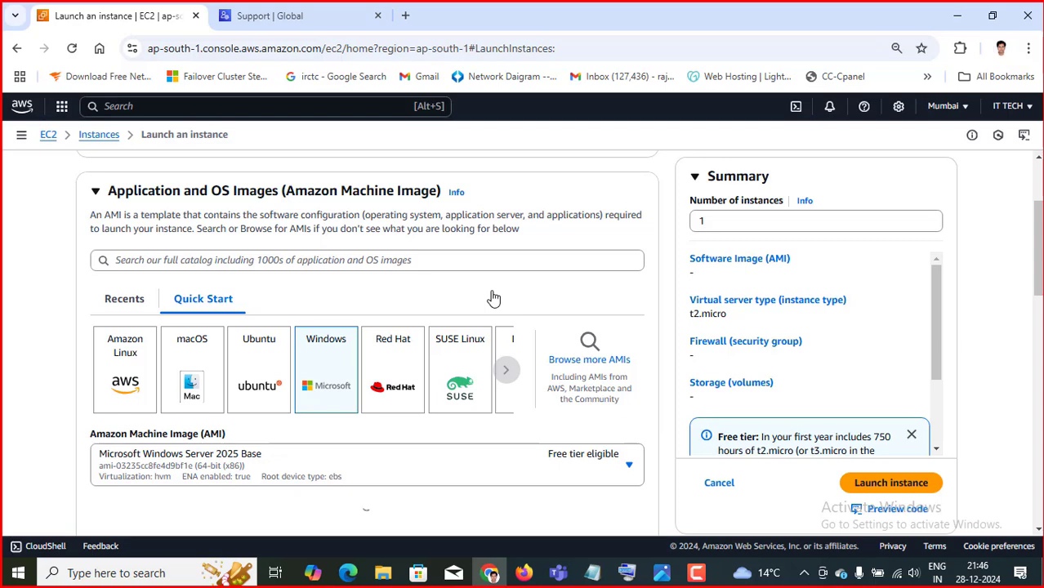
Step: Review the image and instance type, and select the existing key pair Peering for the instance login
scroll(343, 346, down, 4)
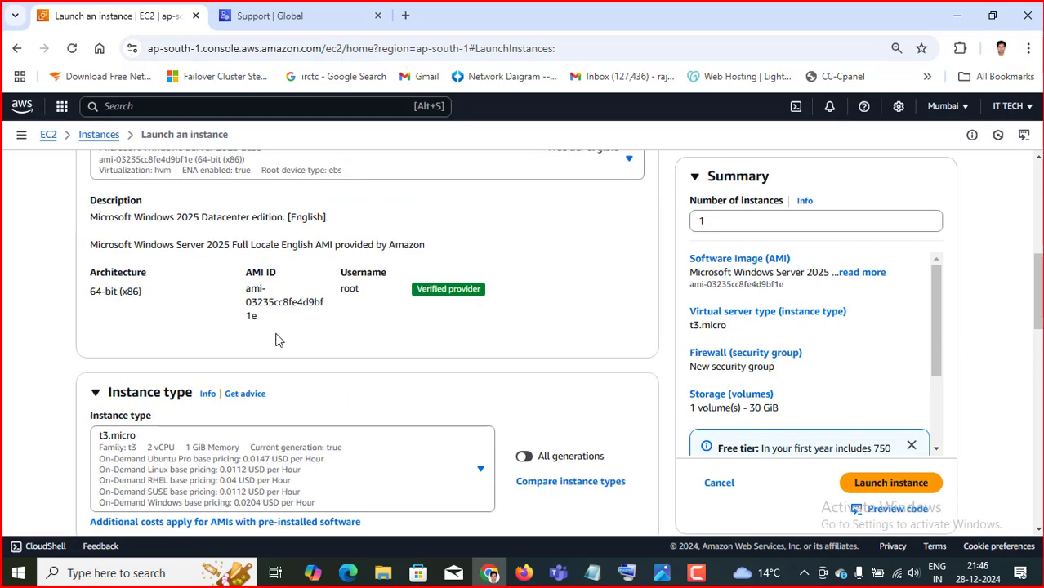
scroll(276, 339, up, 3)
scroll(278, 339, down, 5)
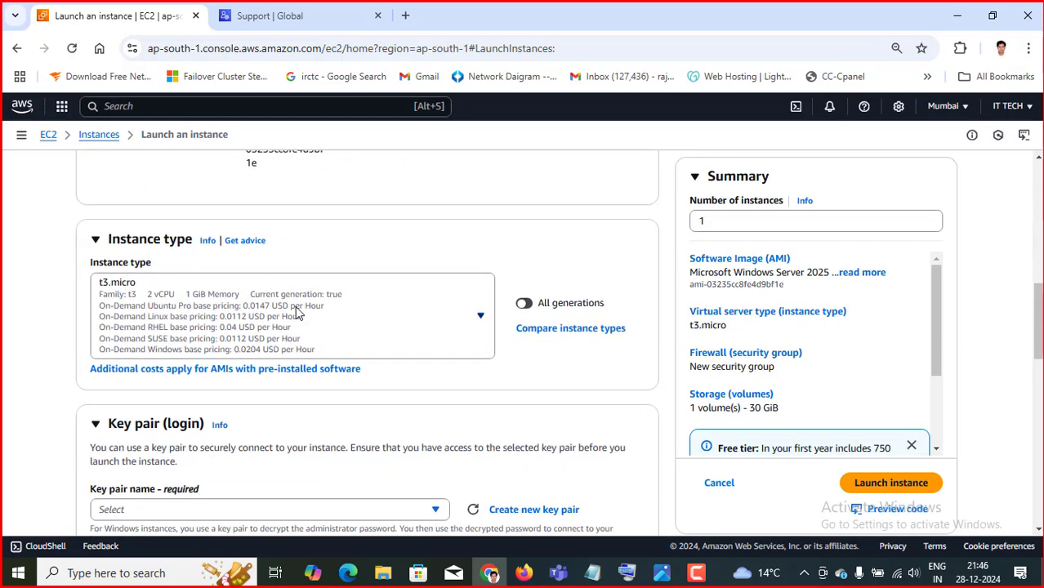
scroll(298, 310, up, 2)
scroll(306, 295, down, 4)
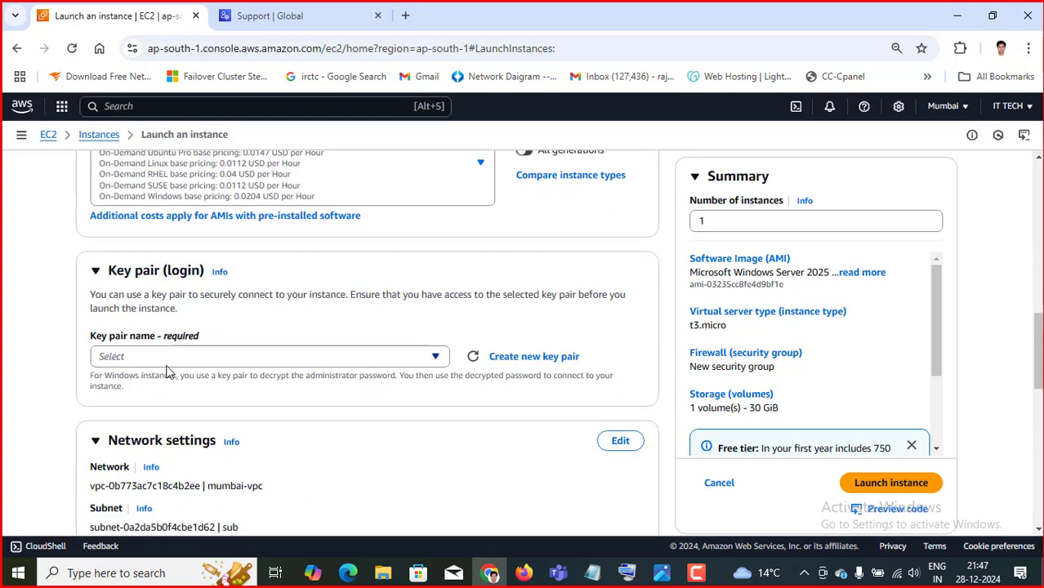
click(216, 359)
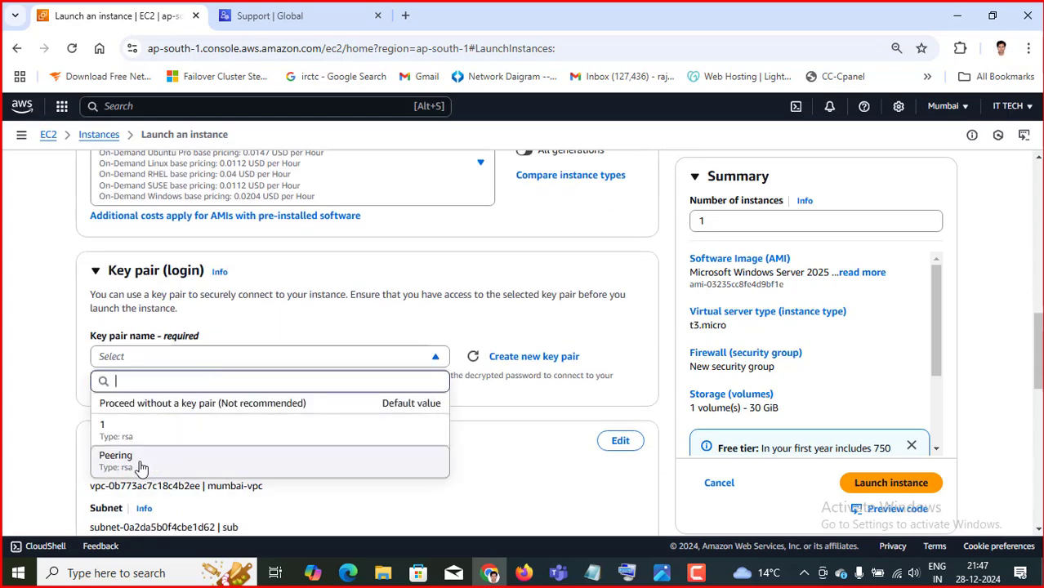
click(140, 464)
Step: Open the instance's network settings for editing and check that VPC mumbai-vpc and subnet sub are selected
scroll(423, 401, down, 3)
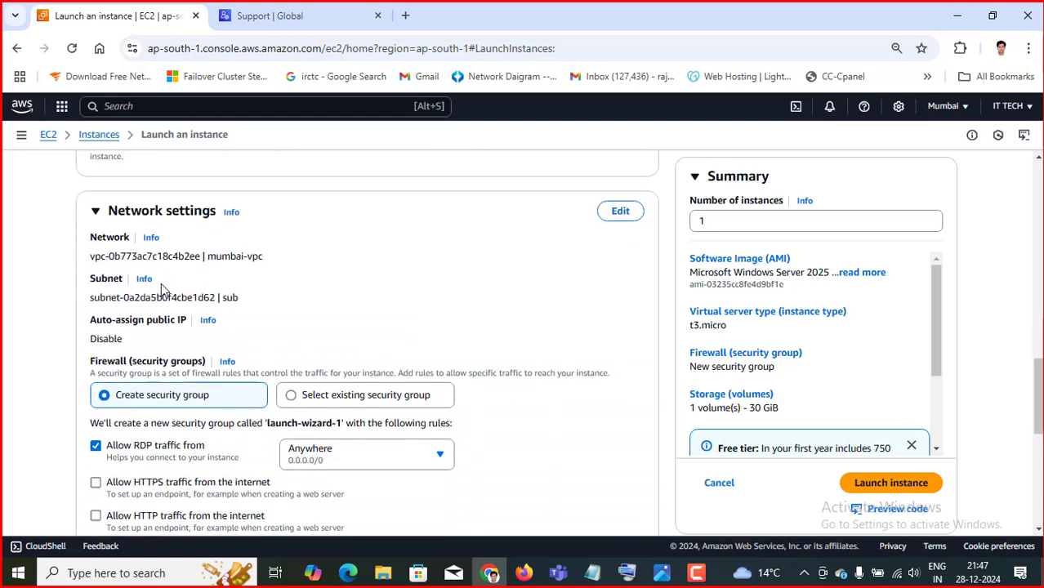
click(620, 211)
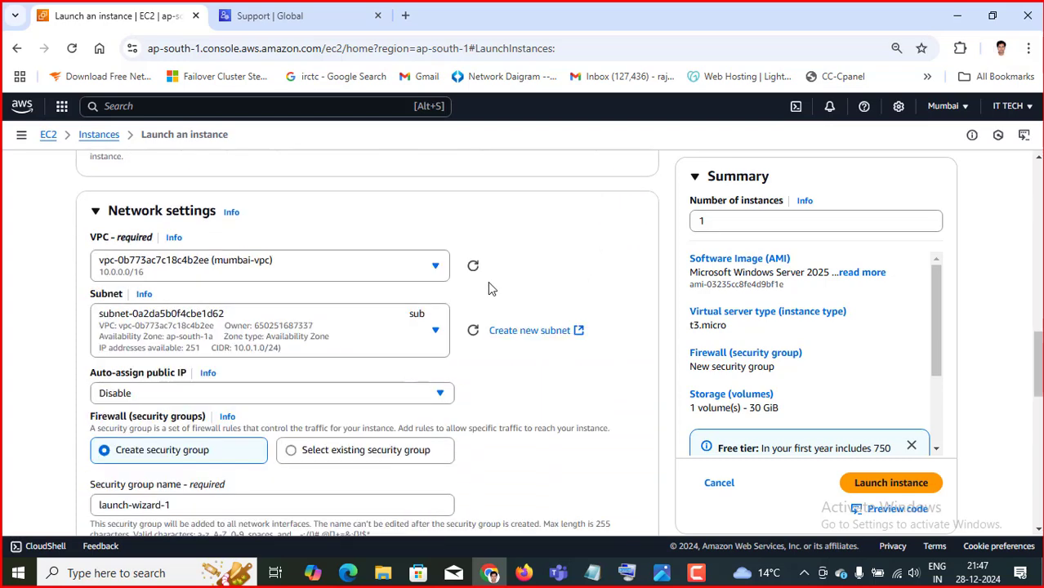
click(355, 267)
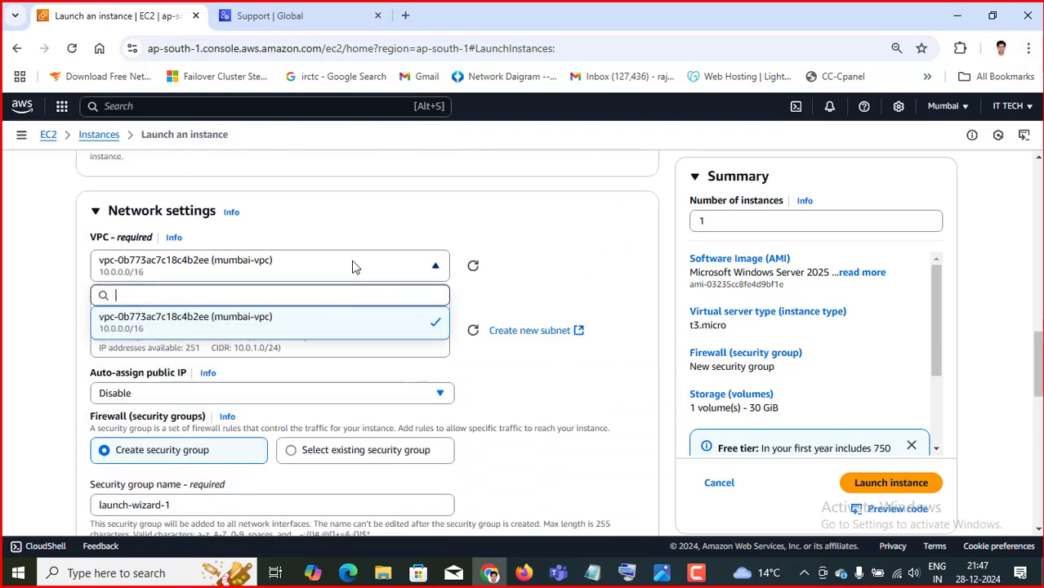
click(577, 278)
scroll(549, 248, down, 1)
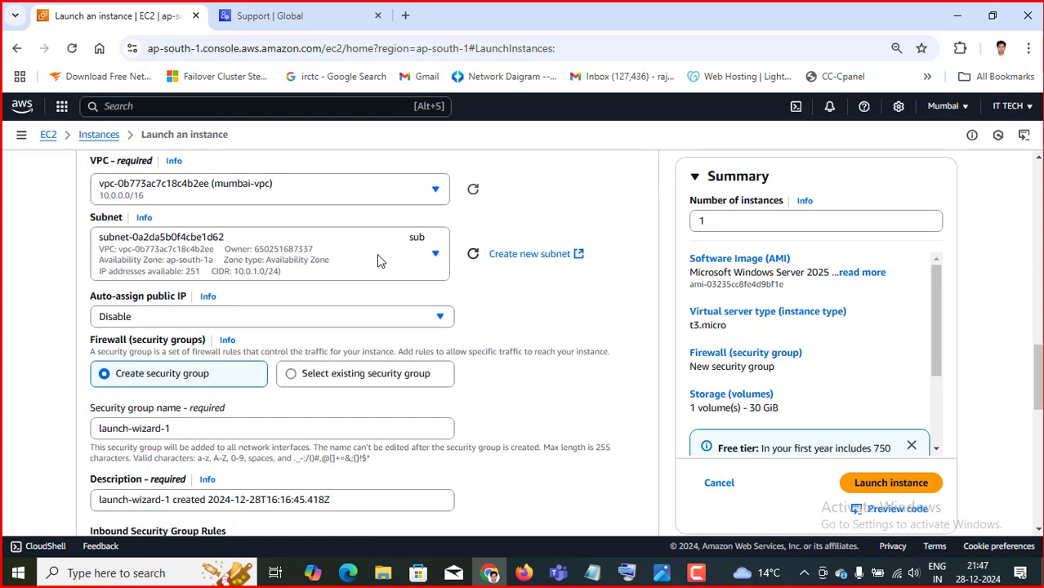
click(383, 258)
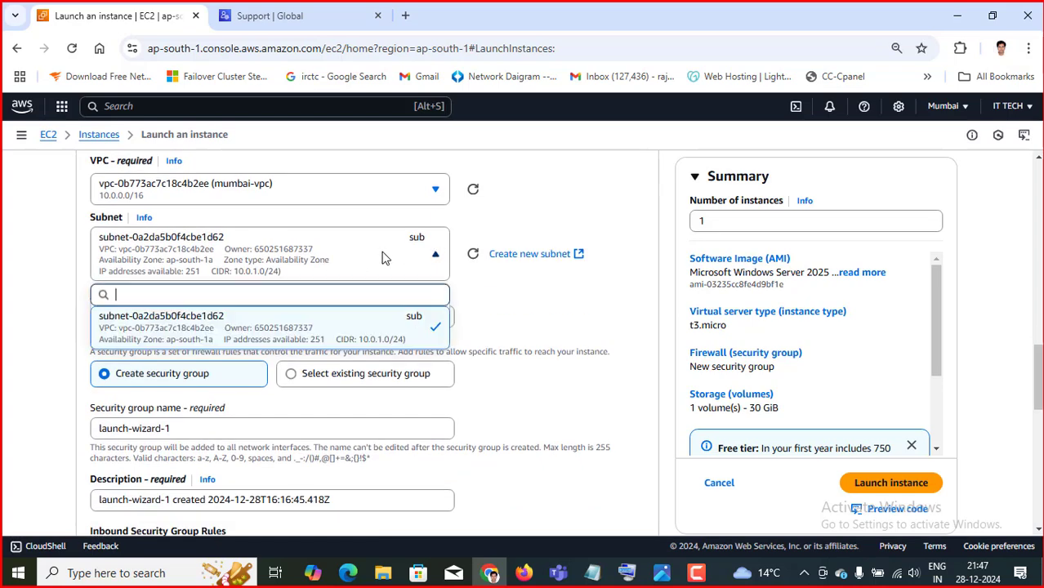
click(574, 302)
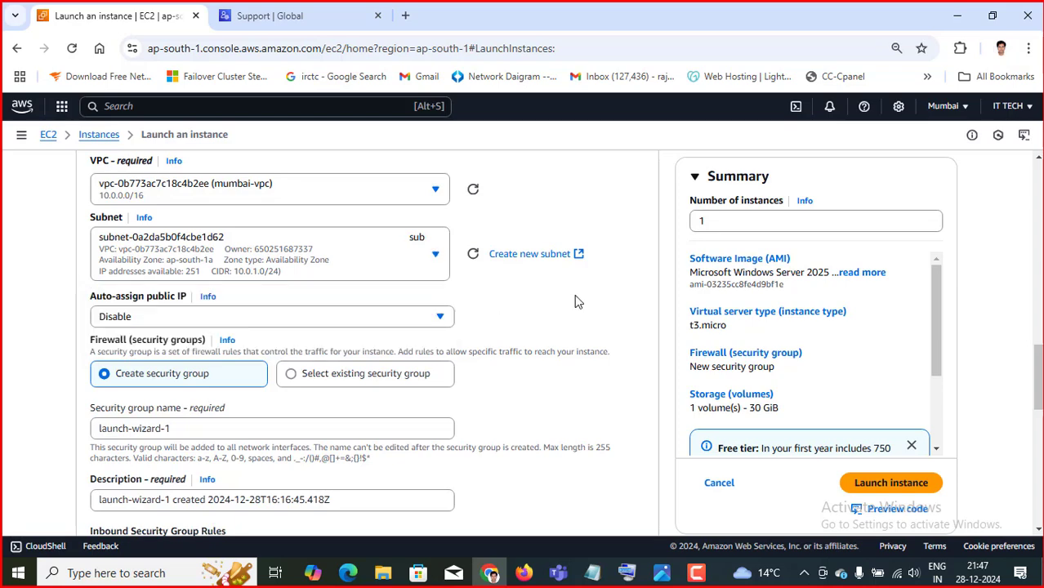
Step: Enable auto-assign public IP for the instance
scroll(557, 208, down, 2)
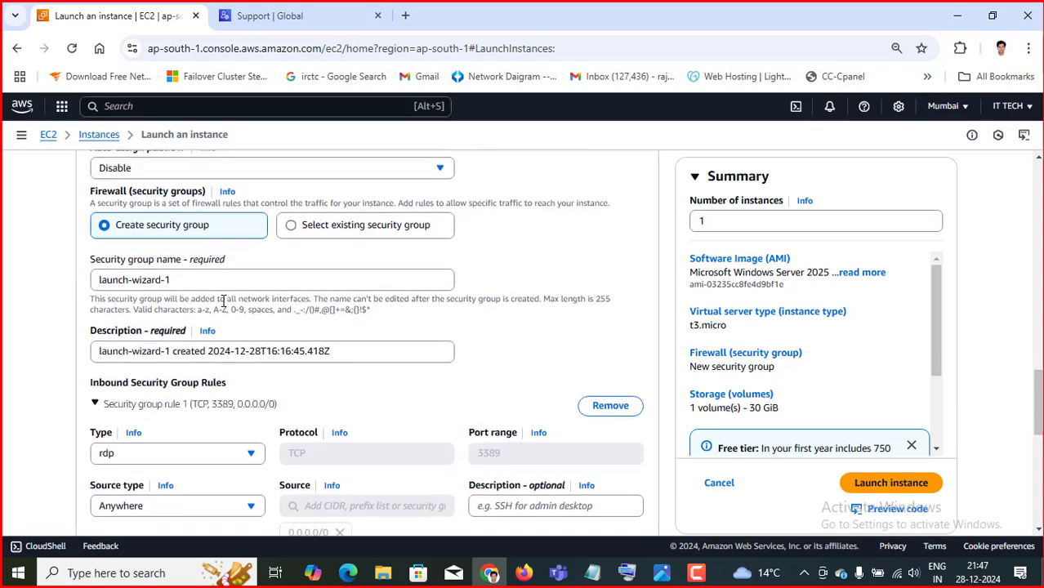
scroll(223, 301, up, 2)
click(137, 318)
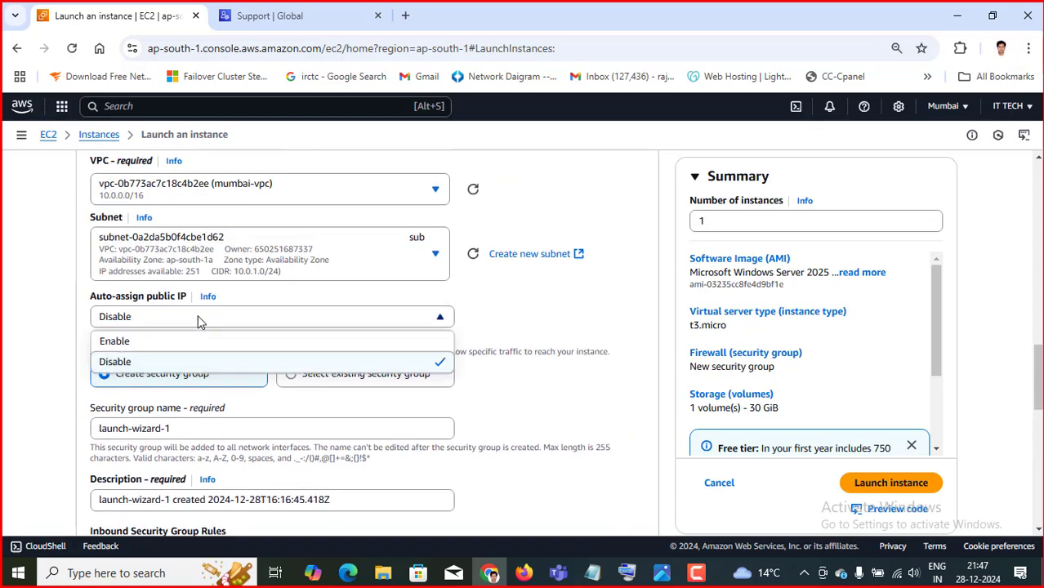
click(145, 343)
Step: Set both the name and the description of the new security group to mumbai
scroll(461, 384, down, 2)
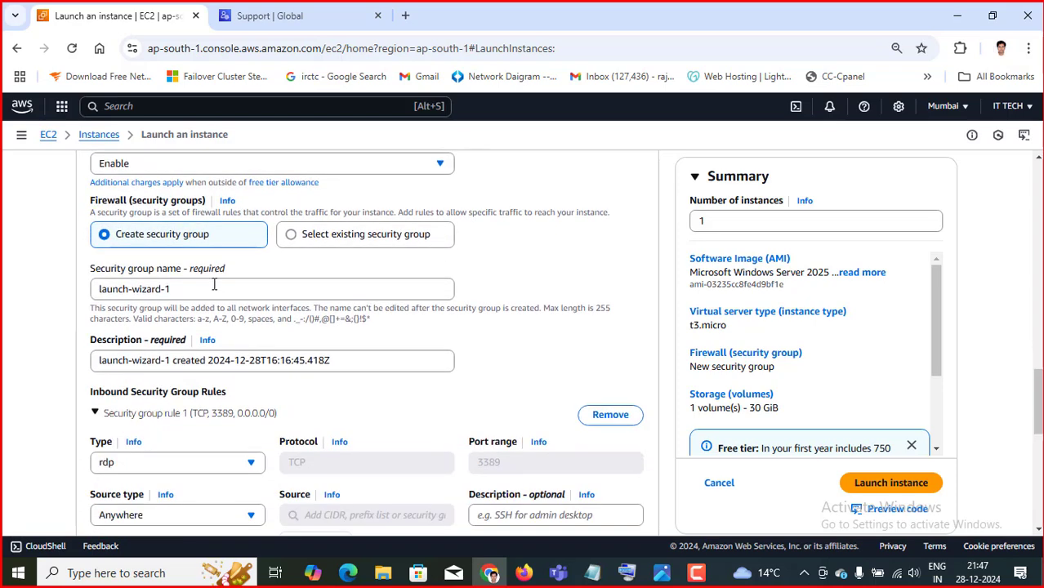
drag(182, 284, 28, 298)
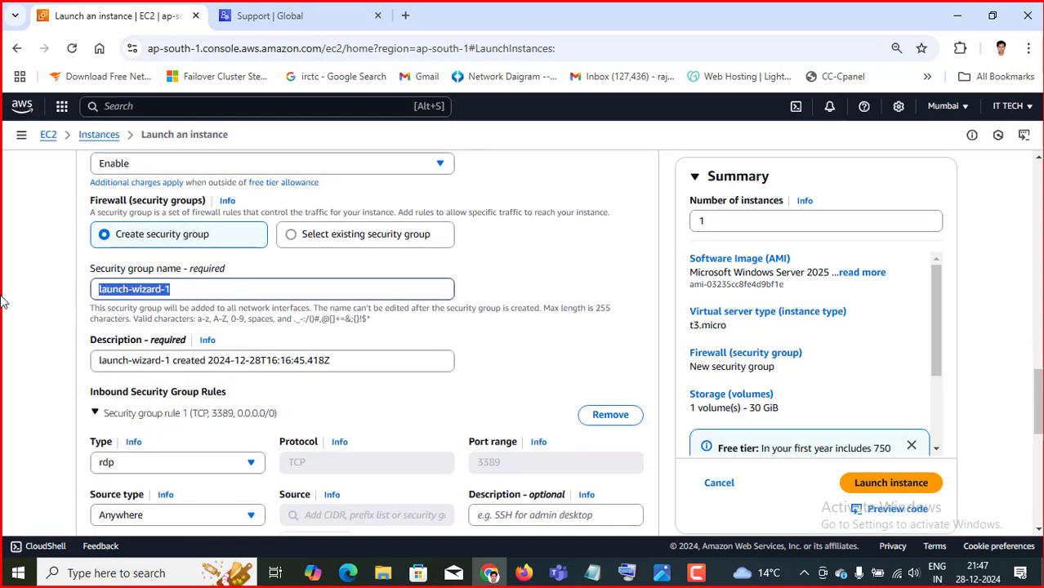
text(mumbai)
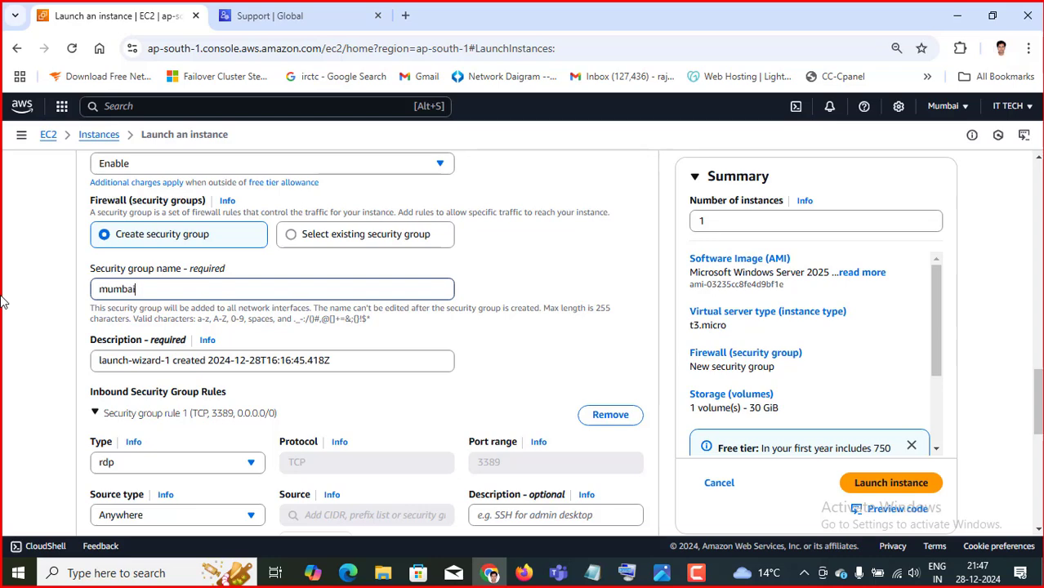
drag(162, 289, 32, 293)
key(ctrl+c)
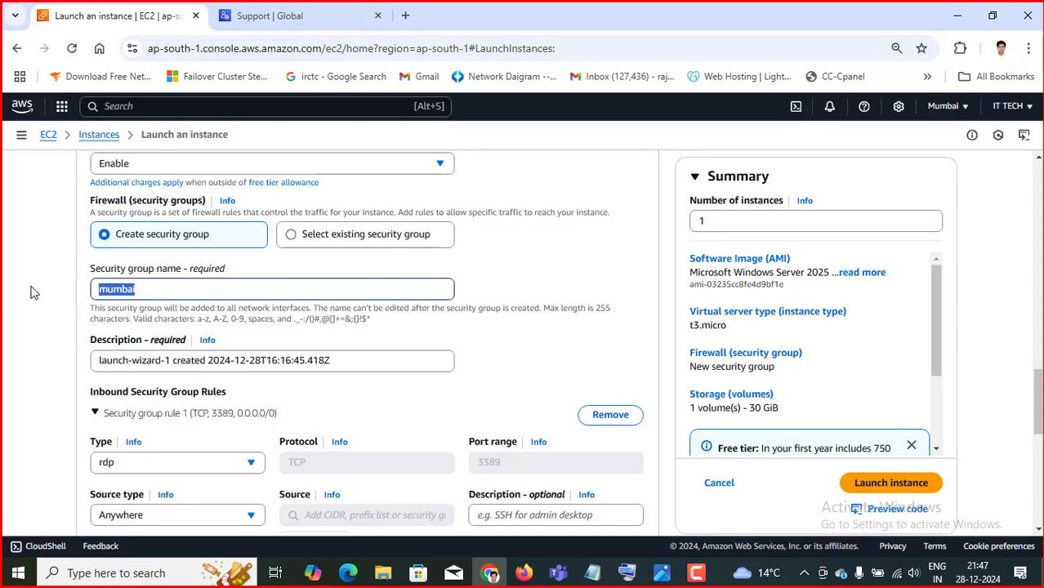
click(374, 360)
key(ctrl+a)
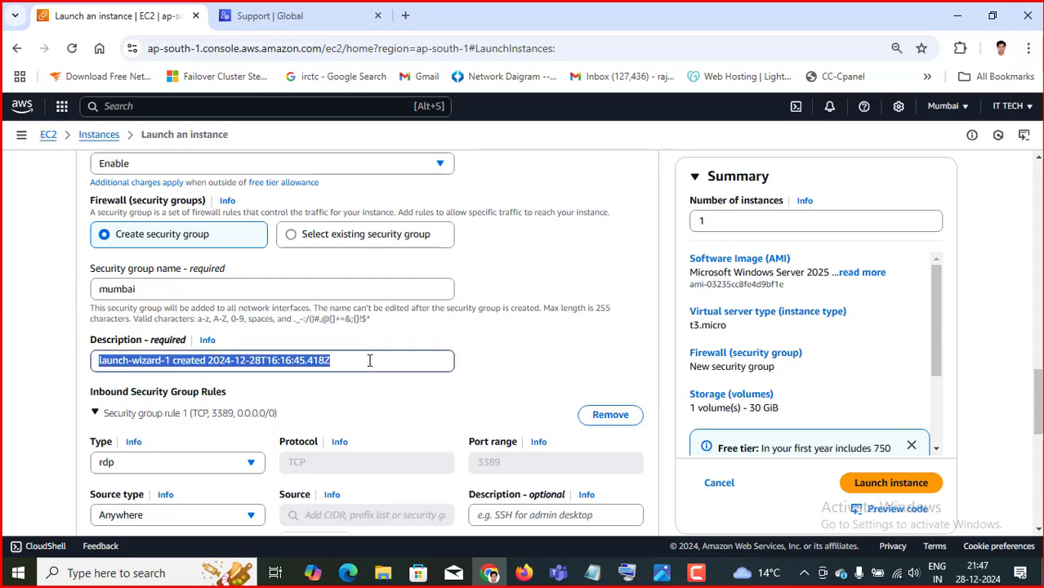
key(ctrl+v)
Step: Add a second inbound security group rule of type Custom ICMP - IPv4 with source type Anywhere
scroll(296, 389, down, 3)
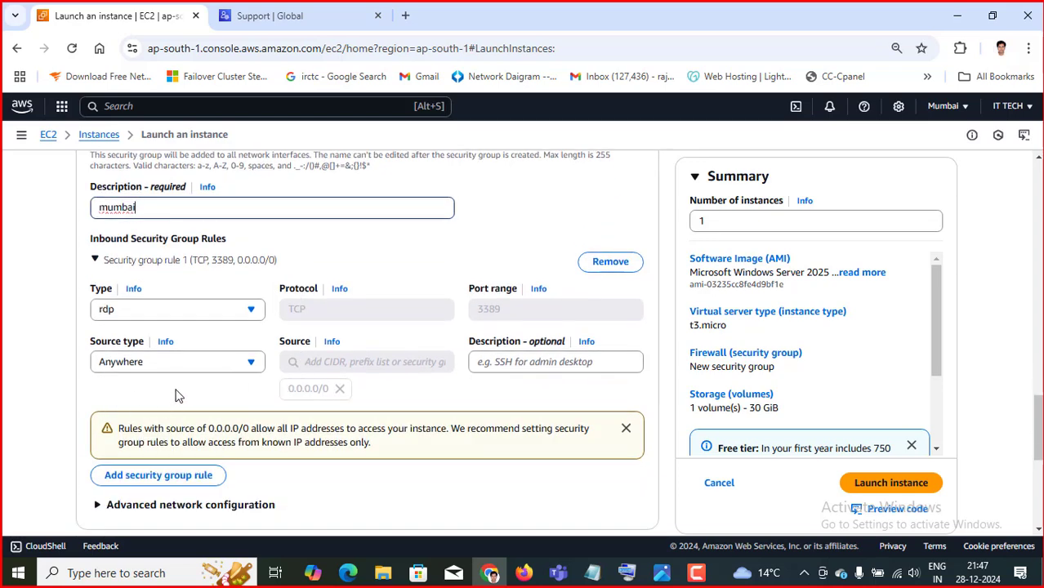
scroll(198, 390, down, 1)
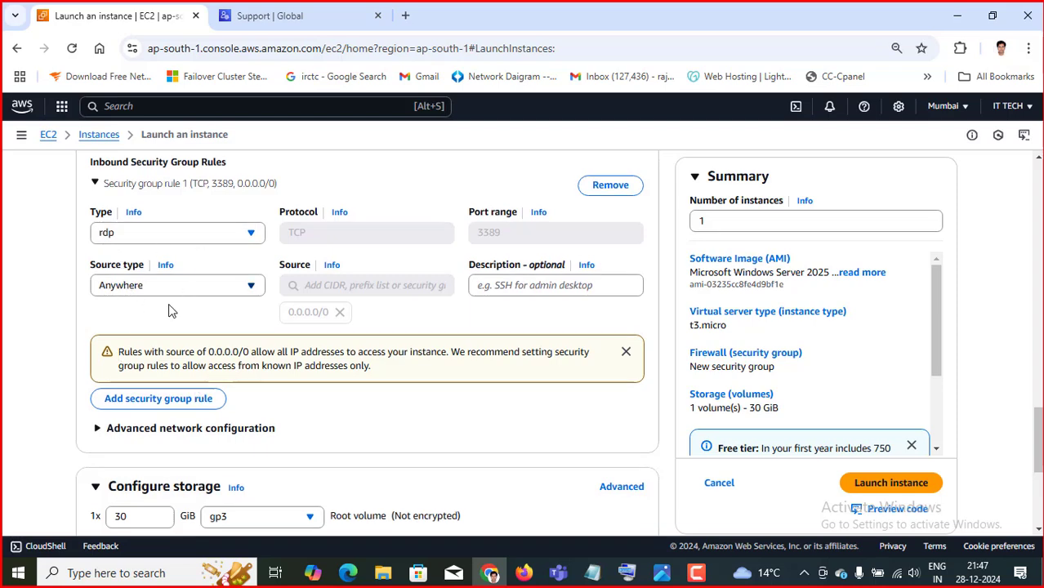
click(135, 405)
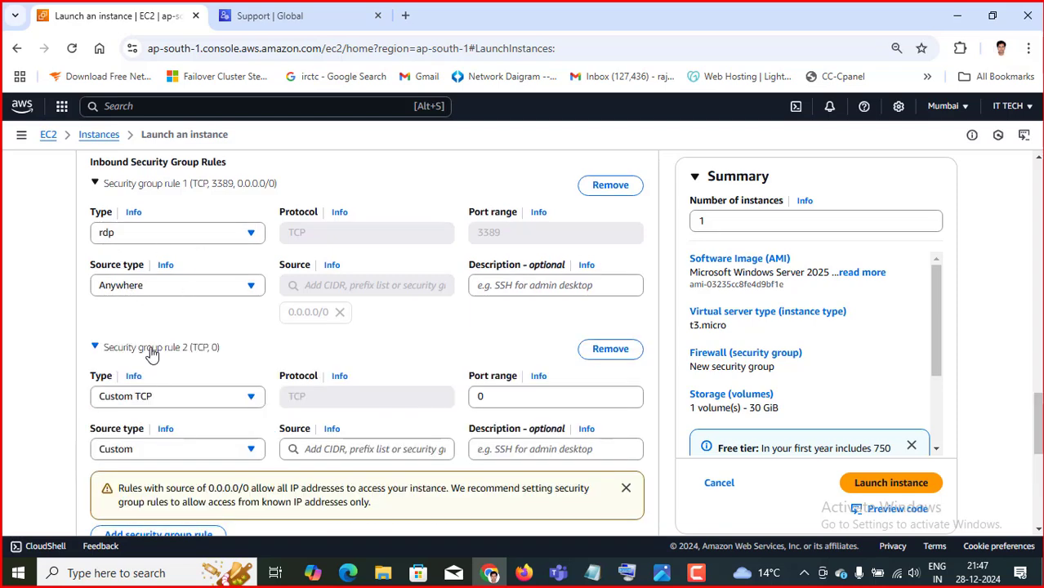
click(163, 399)
scroll(141, 260, down, 1)
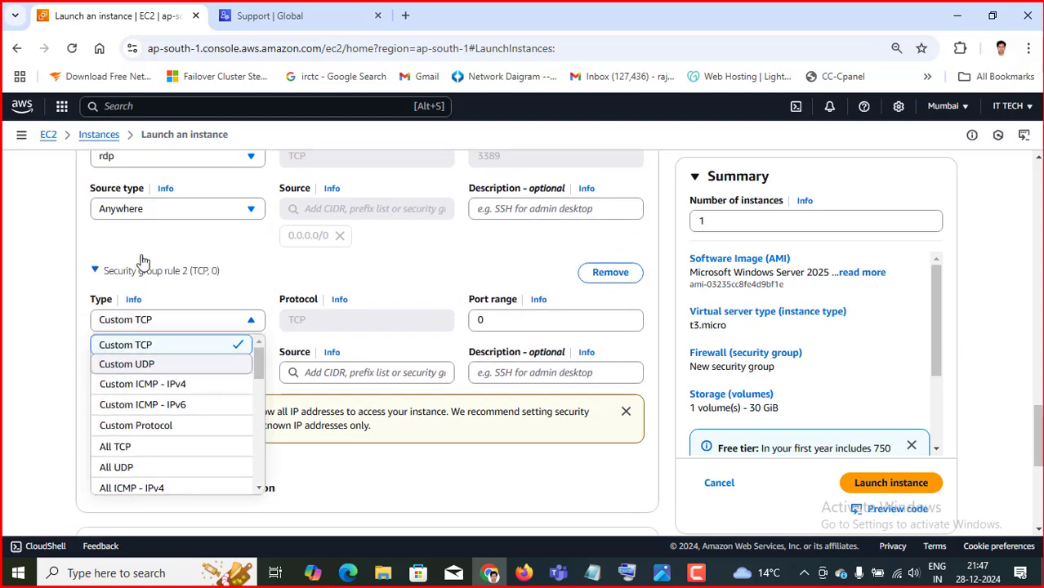
click(127, 387)
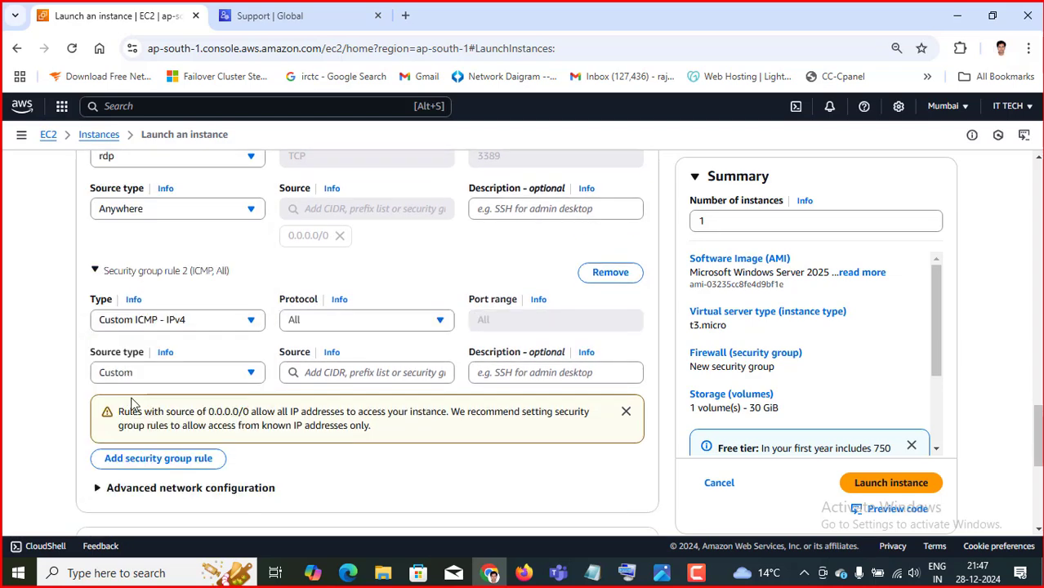
scroll(368, 384, down, 1)
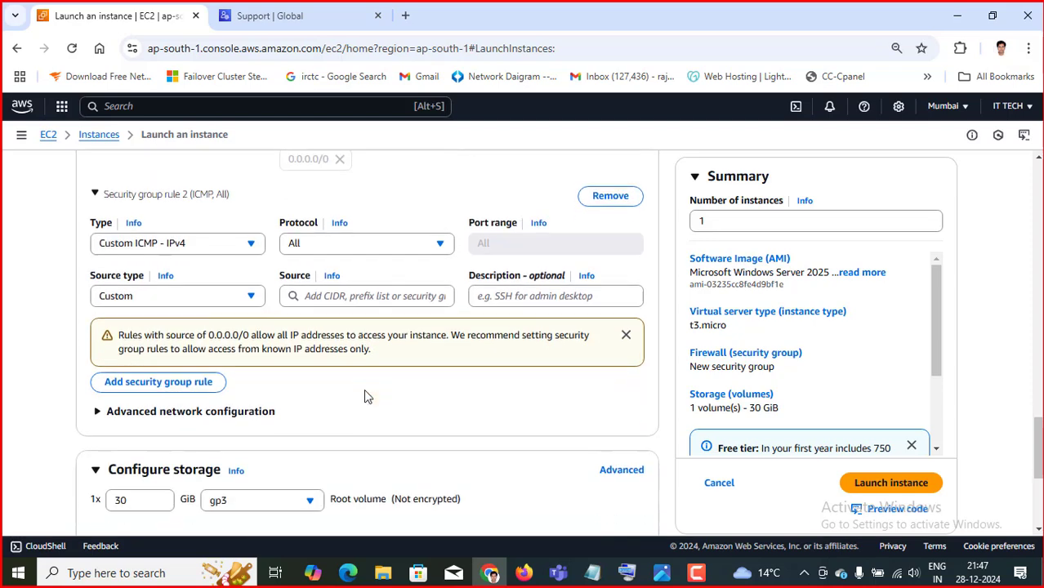
click(217, 301)
click(131, 322)
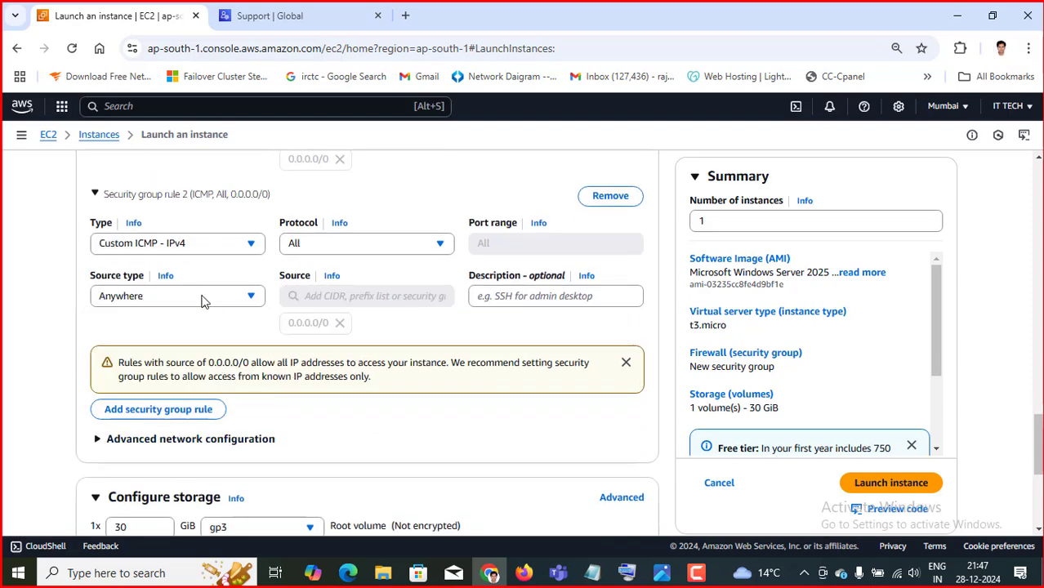
Step: Review the instance's network, key pair, instance type and image settings, and launch the instance
scroll(457, 422, up, 6)
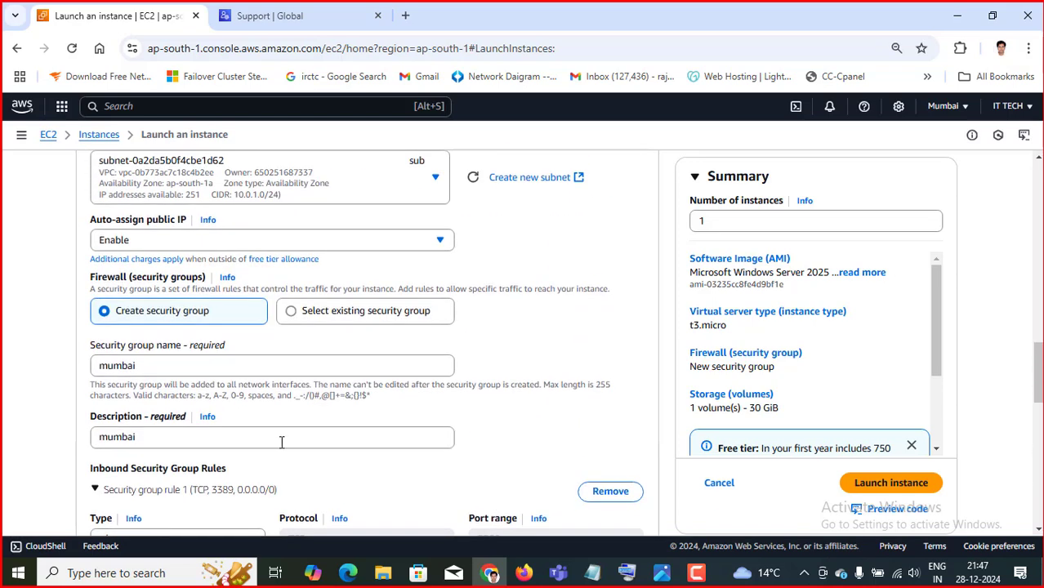
scroll(282, 440, up, 2)
scroll(282, 442, up, 5)
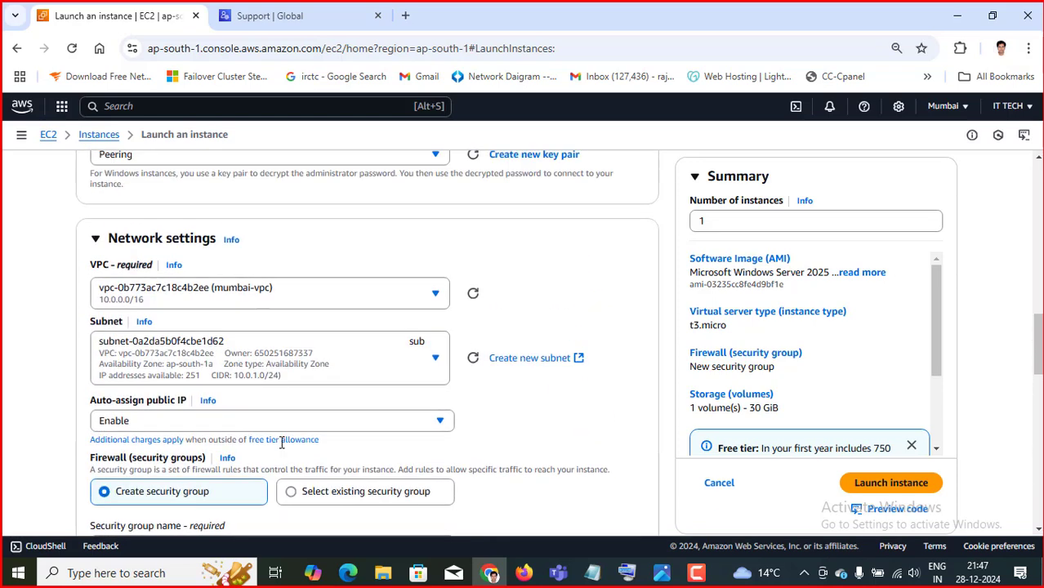
scroll(280, 448, up, 6)
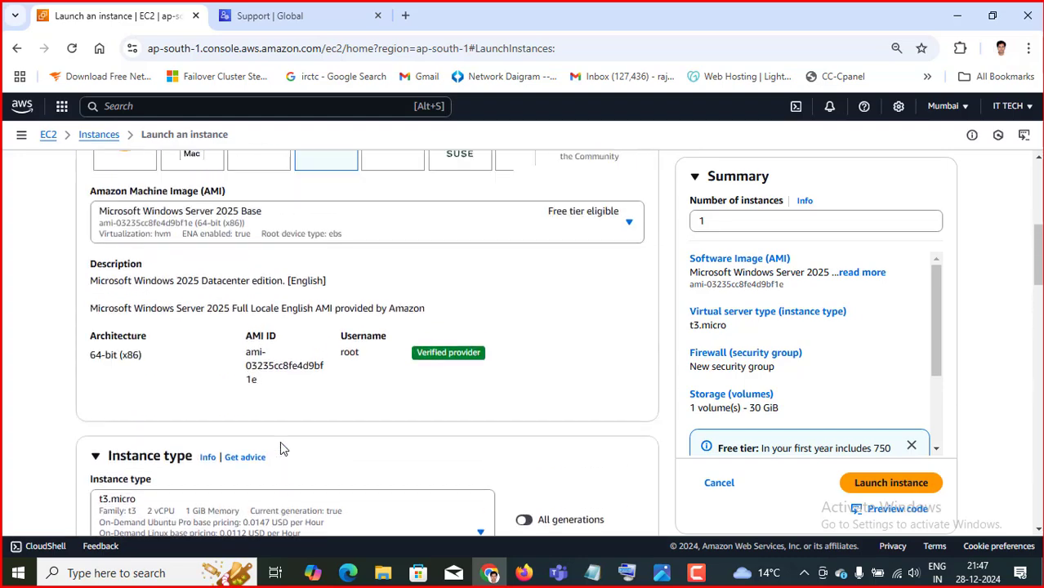
scroll(413, 460, down, 7)
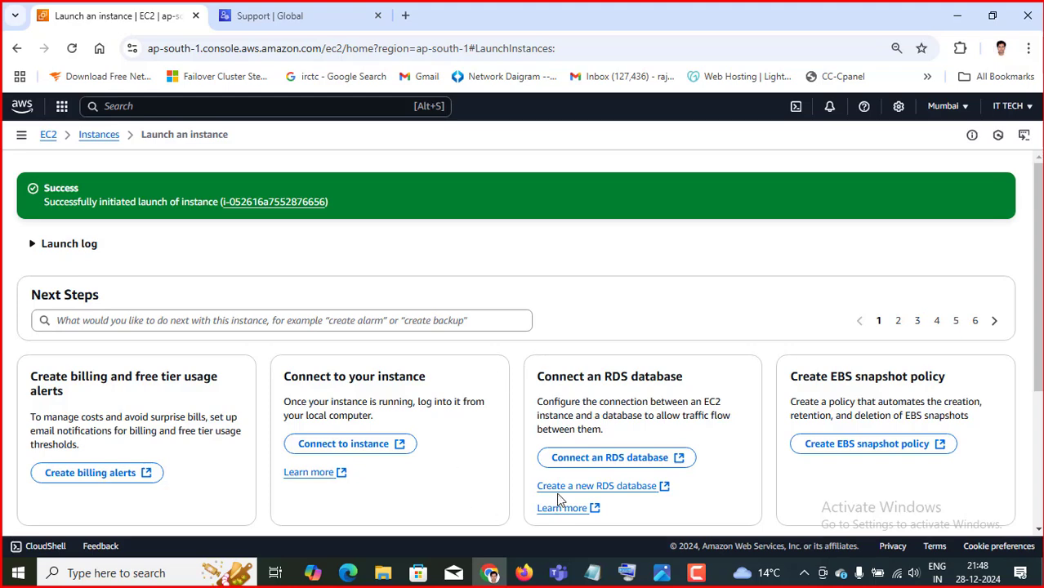
Step: Switch to the other AWS account's Singapore console in Firefox and go to its list of VPCs
mouse_move(523, 579)
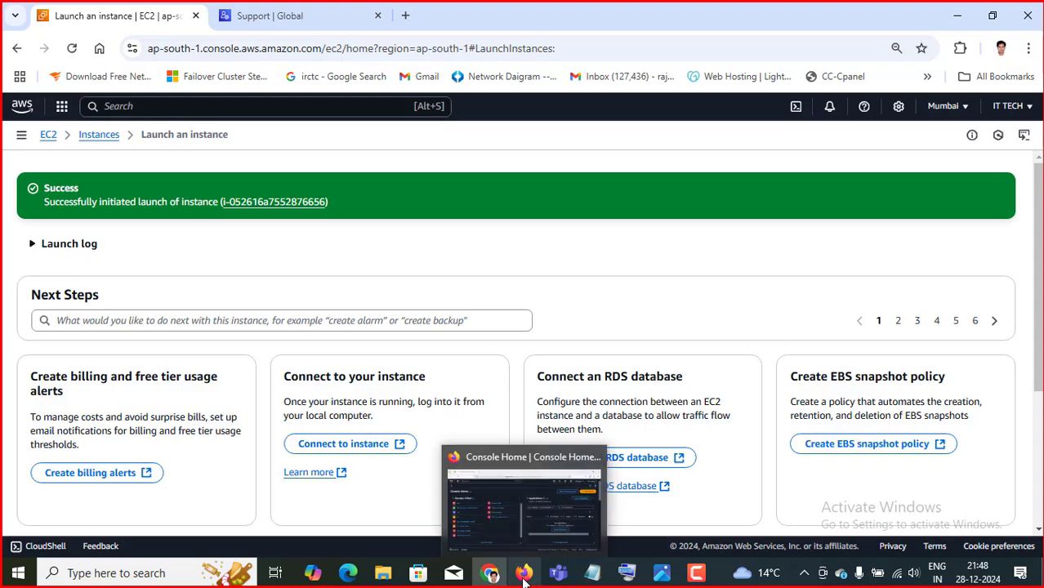
click(524, 574)
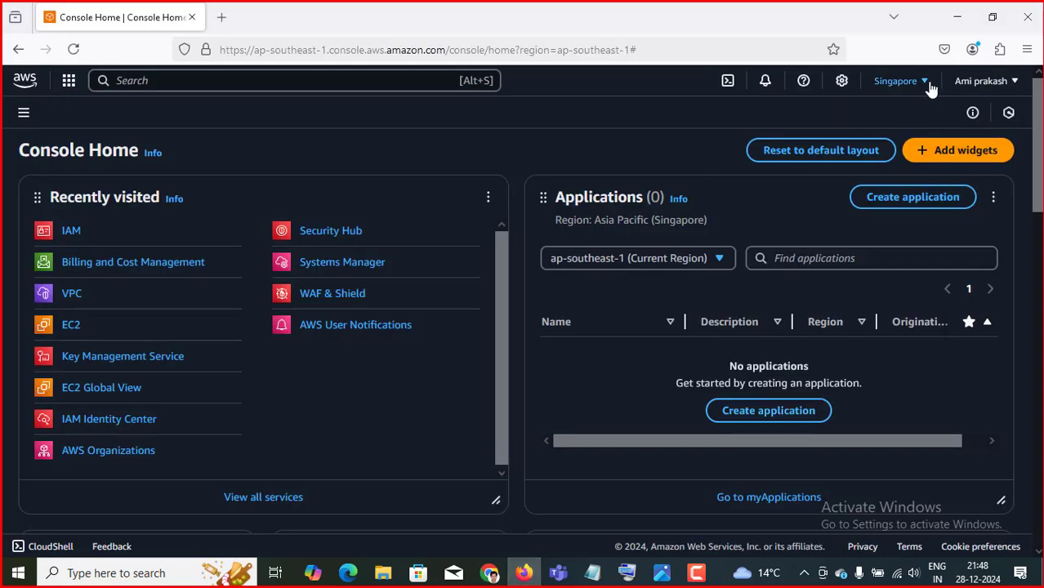
click(72, 296)
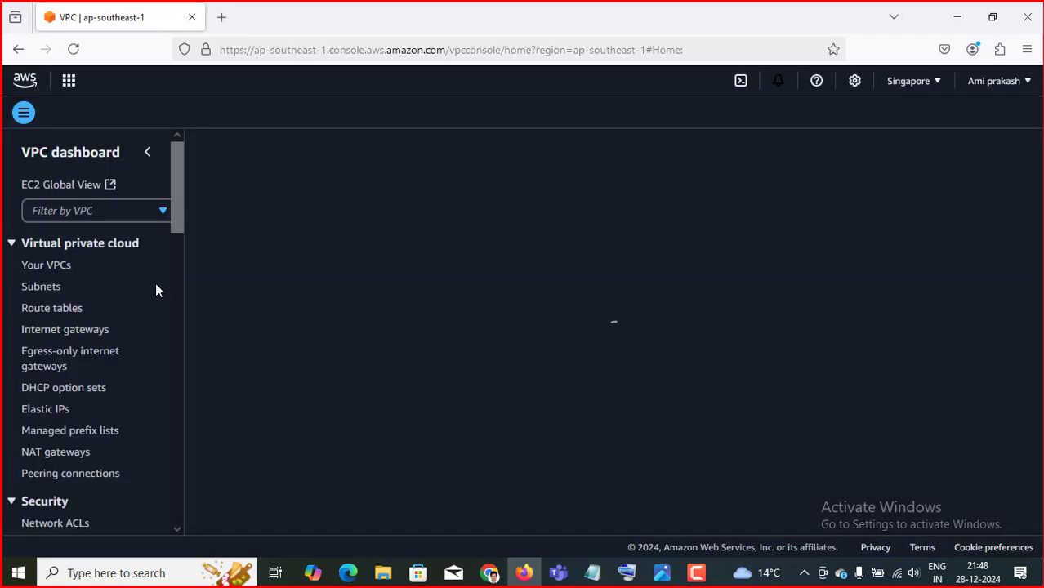
click(41, 276)
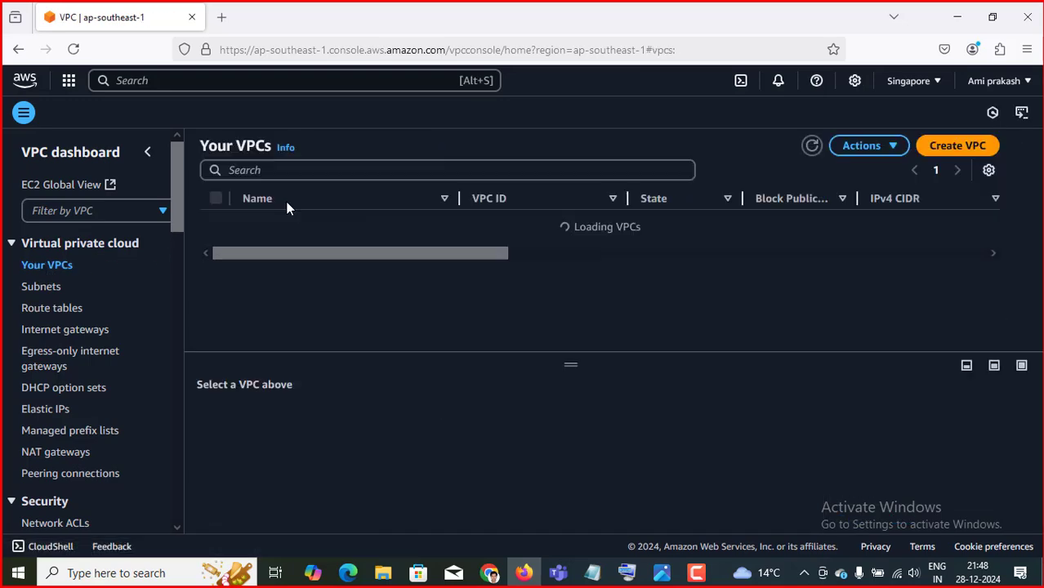
Step: Start creating a VPC-only resource with the name tag singapore
click(958, 148)
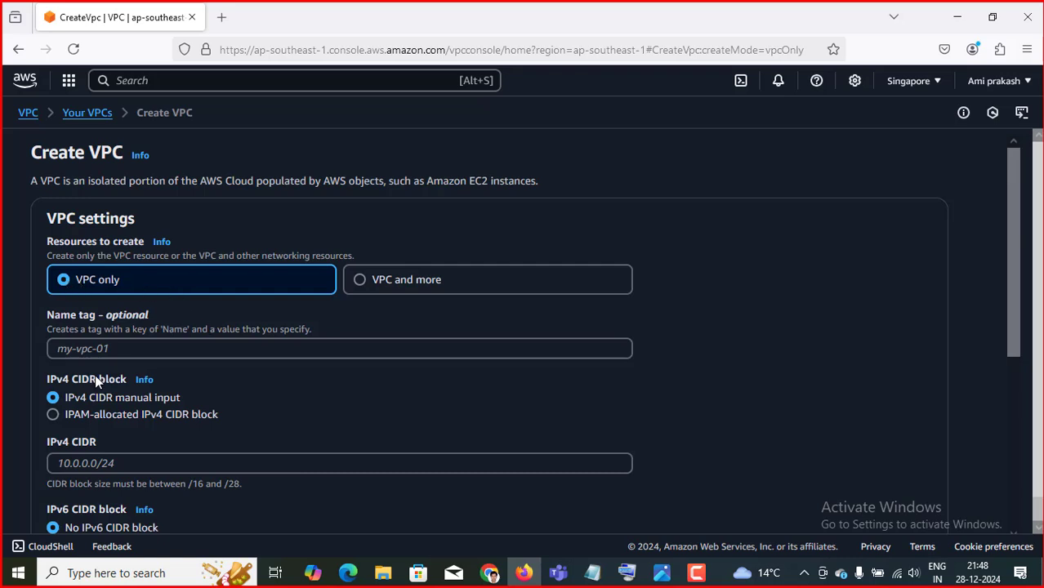
click(101, 349)
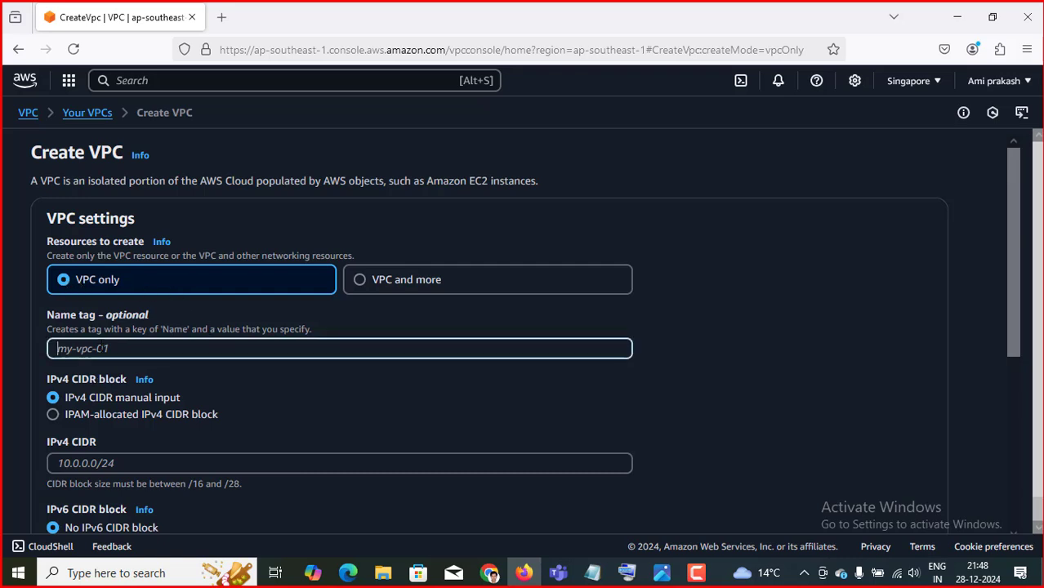
text(singapore)
scroll(141, 422, down, 2)
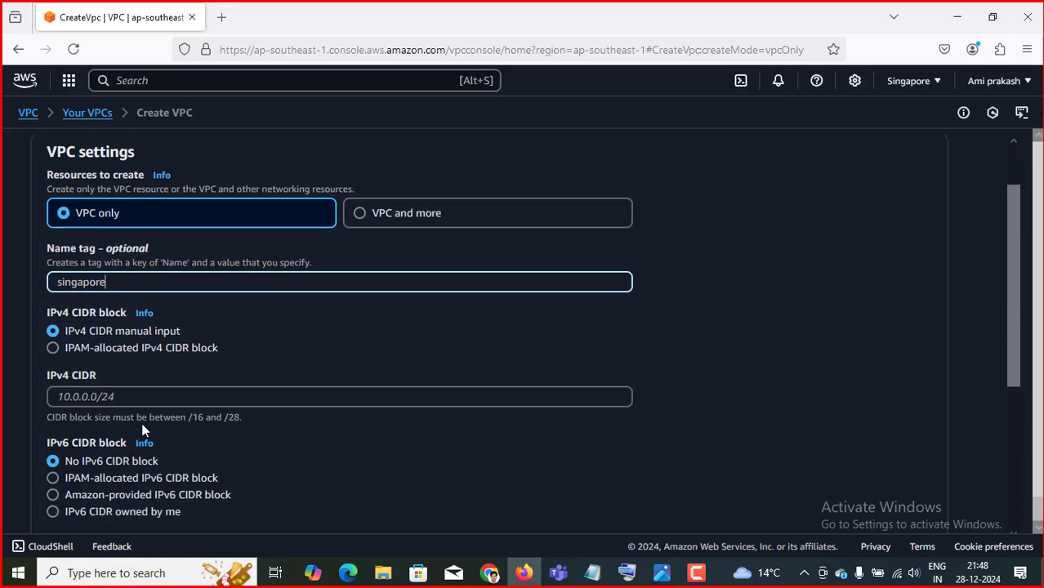
click(78, 384)
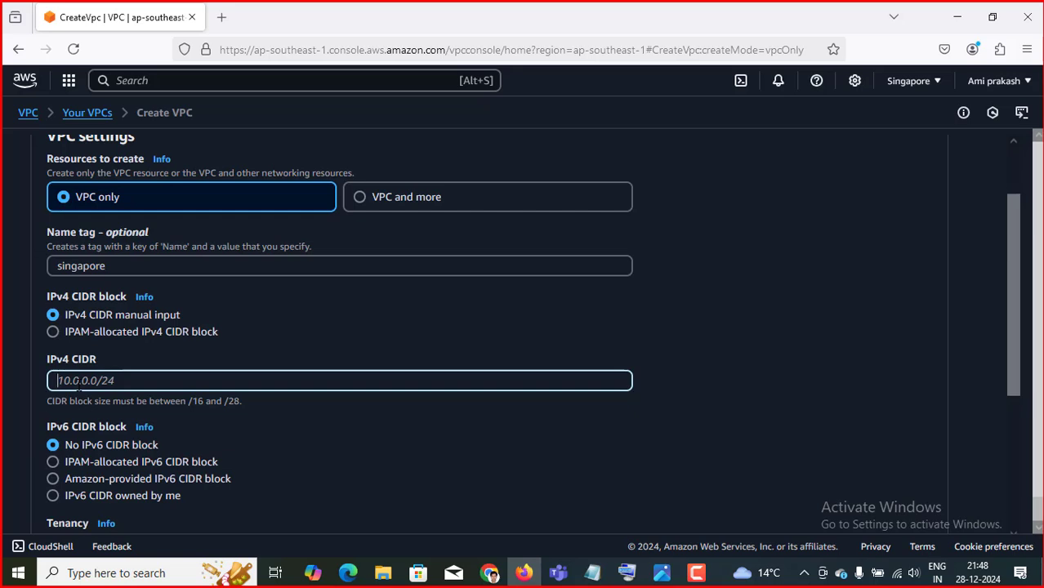
text(172.0.)
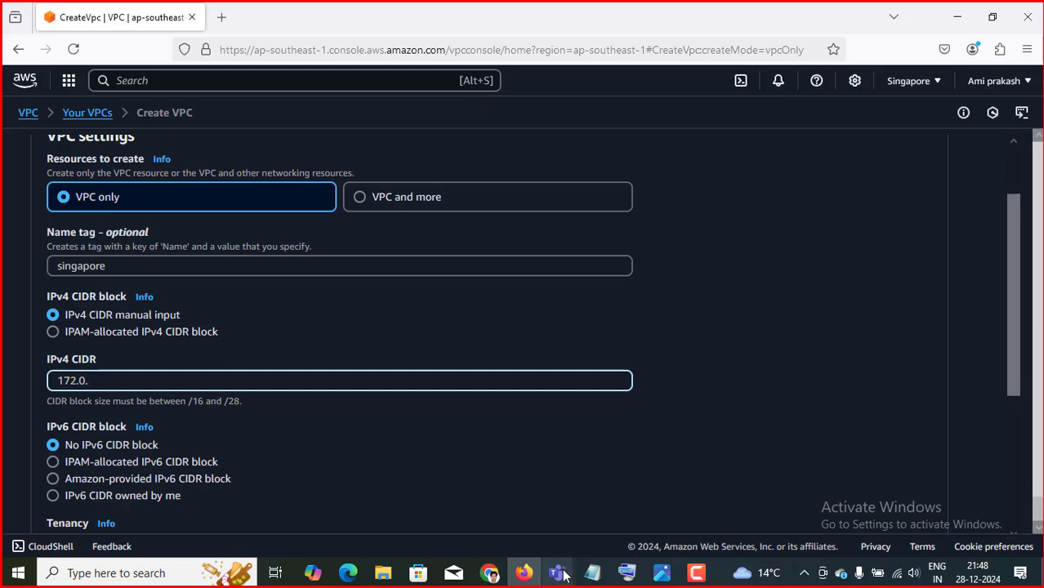
click(663, 576)
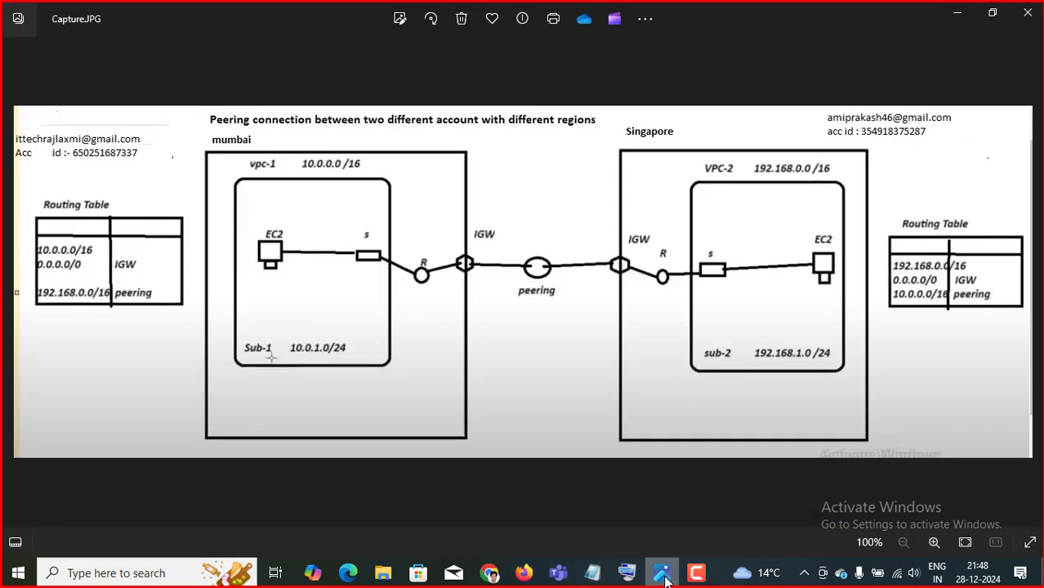
click(665, 576)
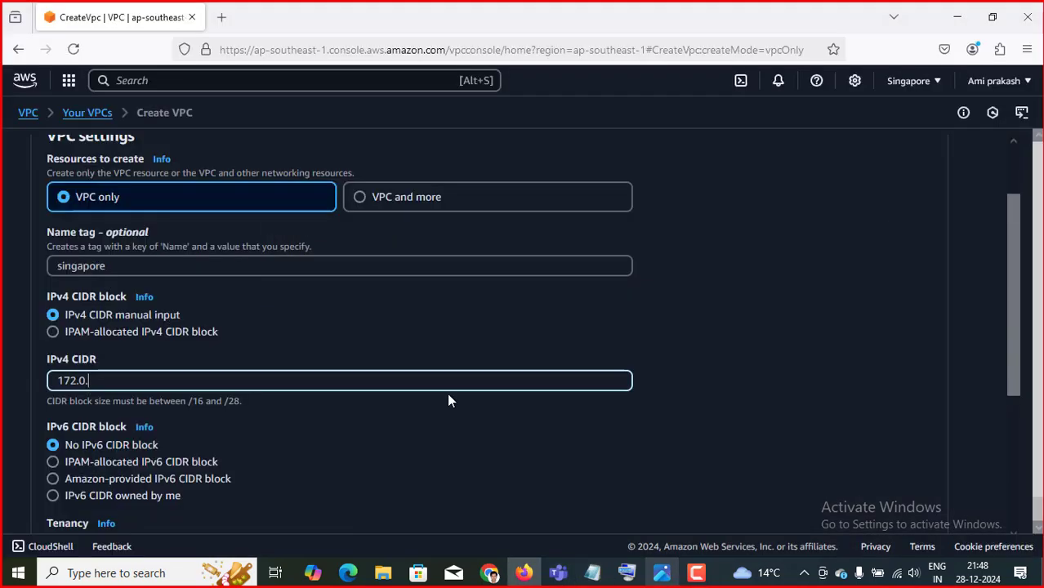
click(662, 573)
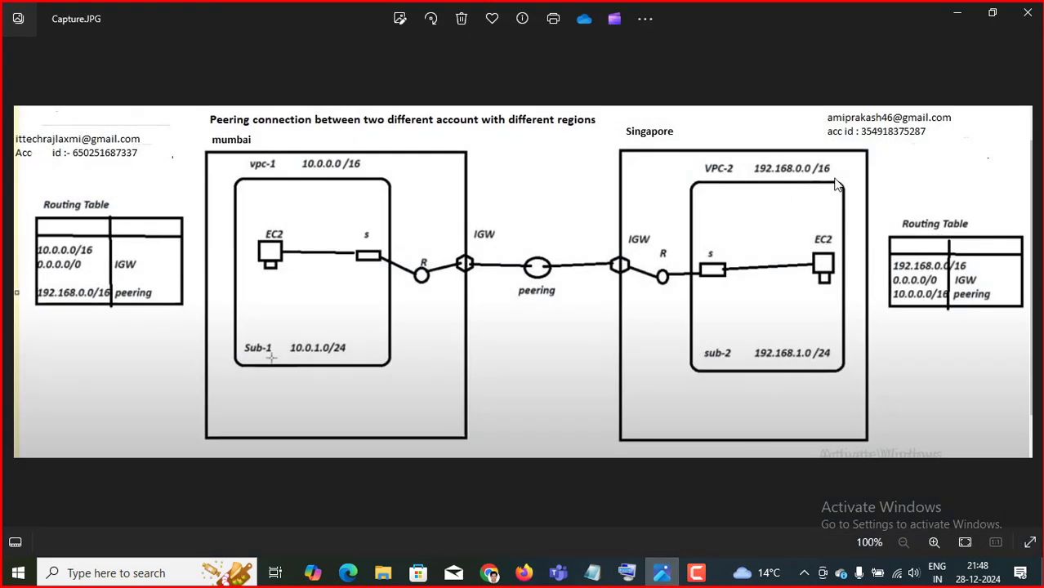
click(662, 575)
key(BackSpace)
key(BackSpace)
key(BackSpace)
key(BackSpace)
key(BackSpace)
key(BackSpace)
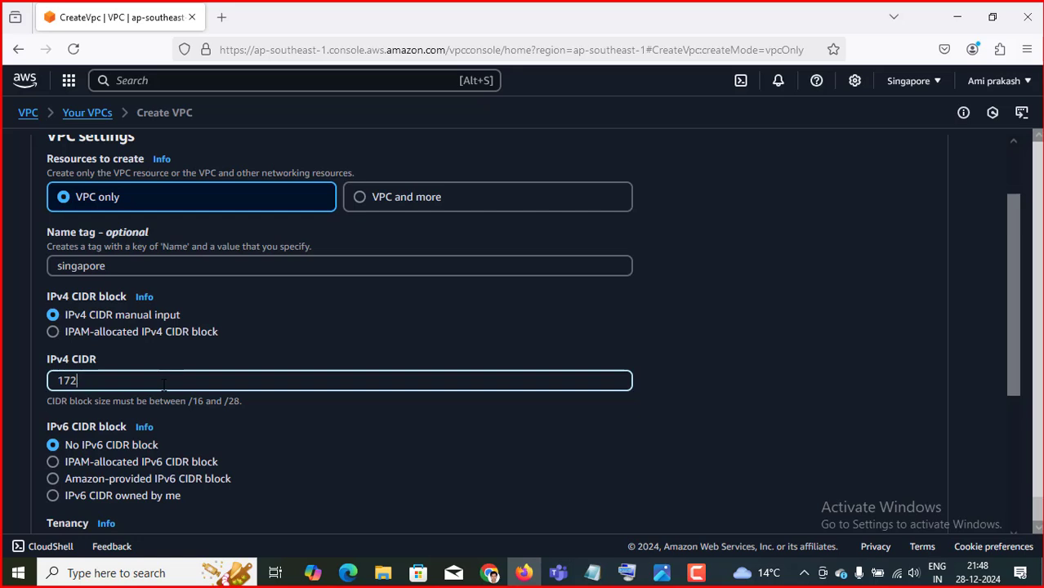
Step: Set the VPC's IPv4 CIDR to 192.0.0.0/16 and create the VPC
text(192.0.0.0/16)
scroll(289, 417, down, 2)
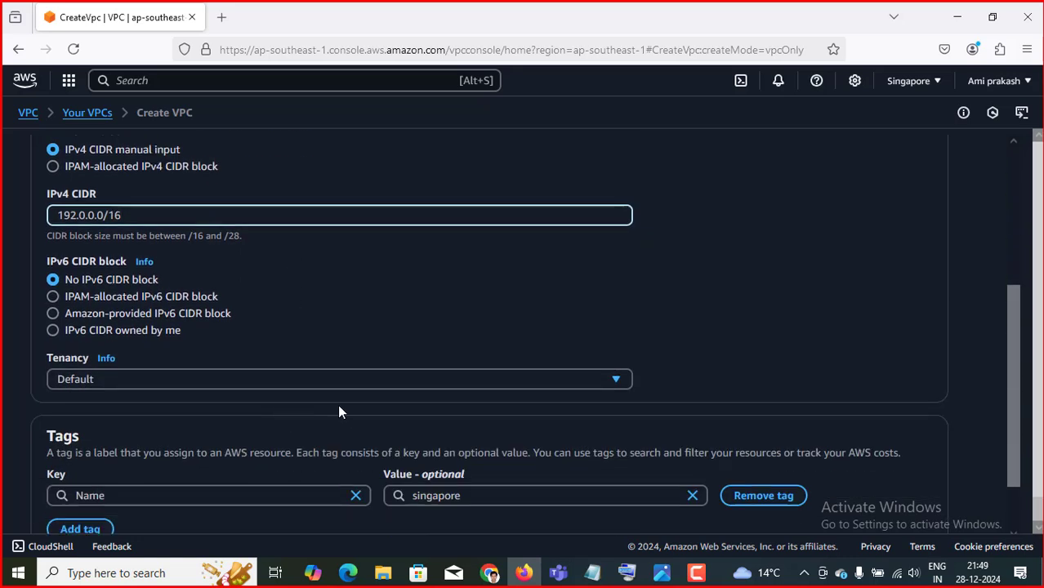
scroll(339, 411, up, 2)
scroll(337, 406, down, 3)
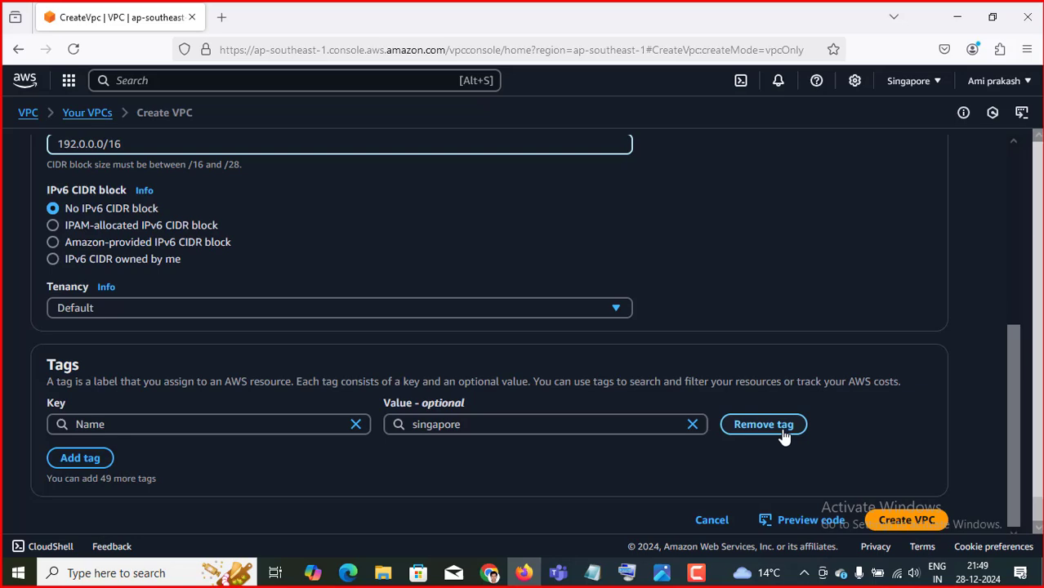
click(918, 524)
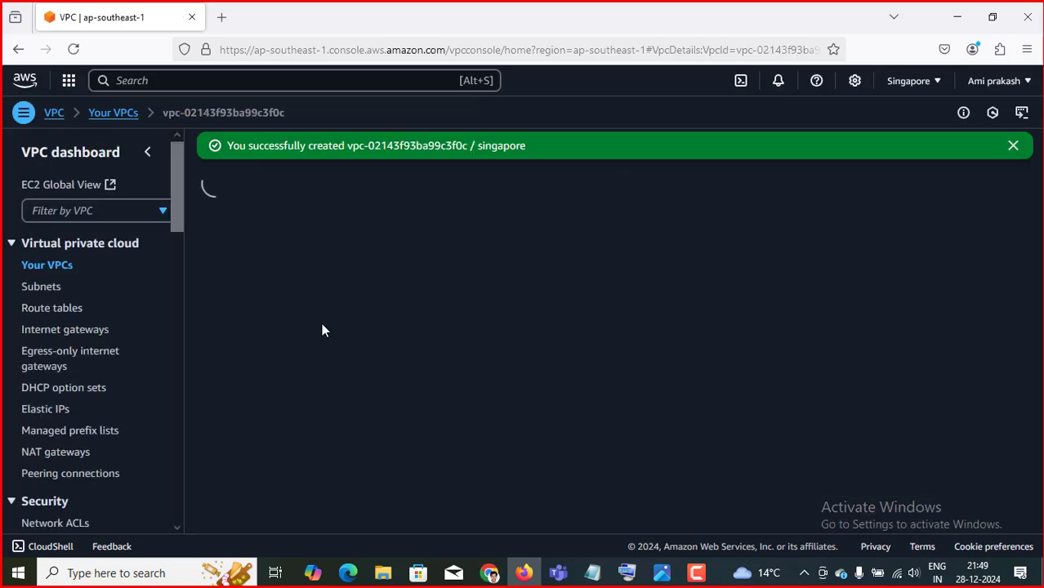
Step: Start creating a subnet named sub in the singapore VPC, keeping No preference for the Availability Zone
click(39, 290)
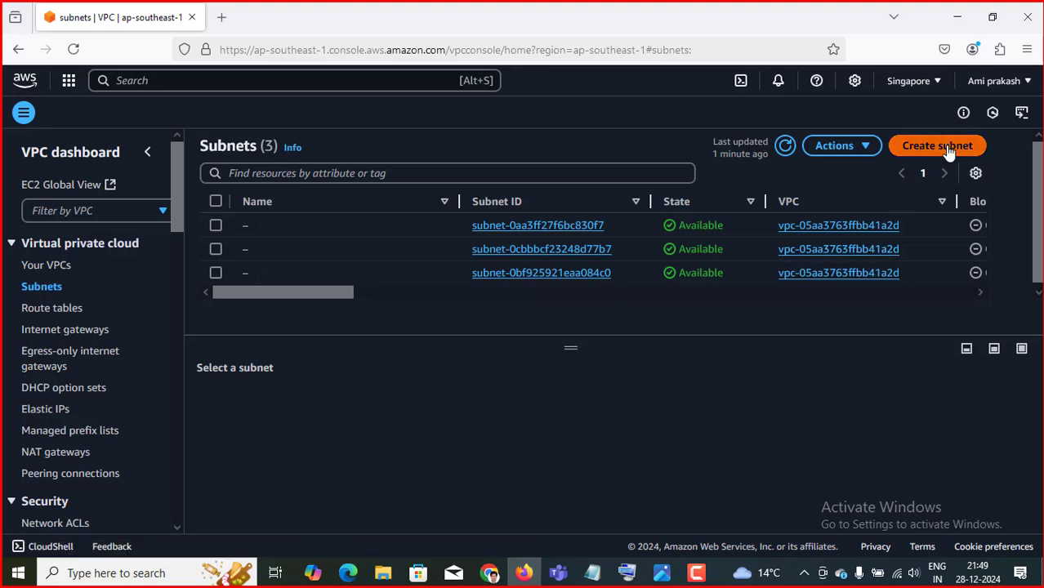
click(948, 151)
click(137, 245)
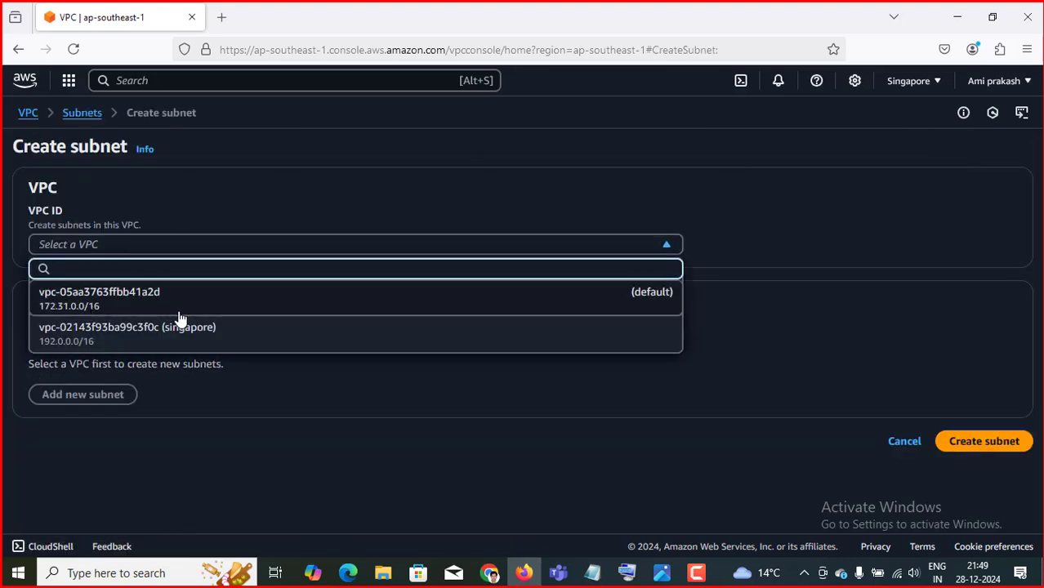
click(157, 346)
scroll(151, 364, down, 5)
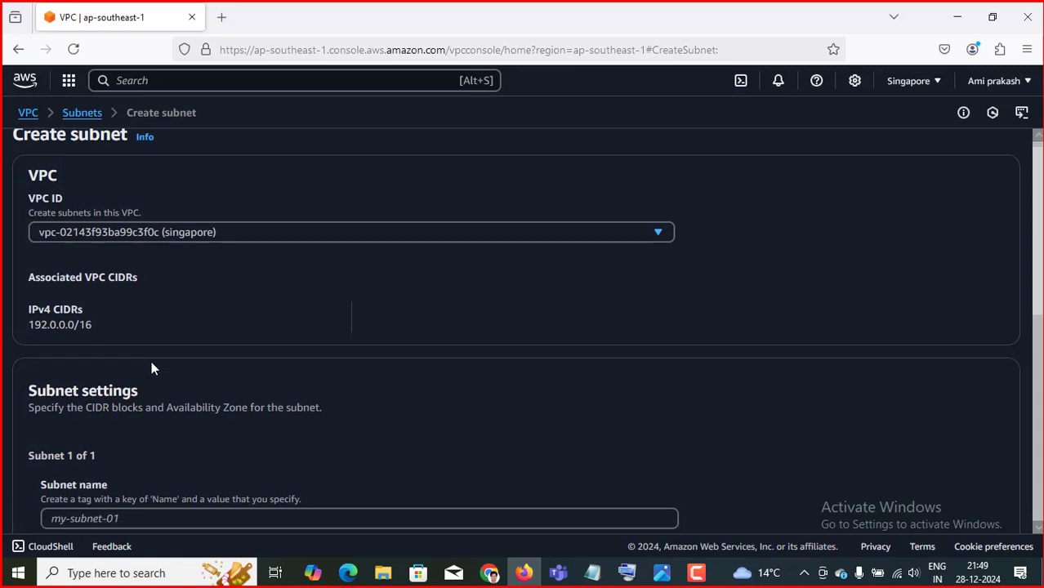
click(123, 296)
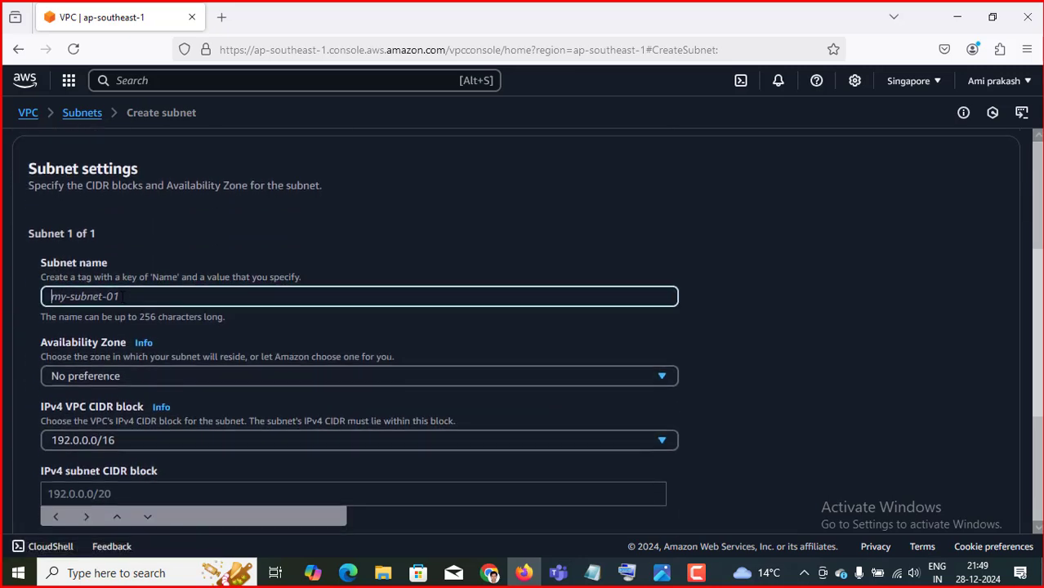
text(m)
key(BackSpace)
text(sub)
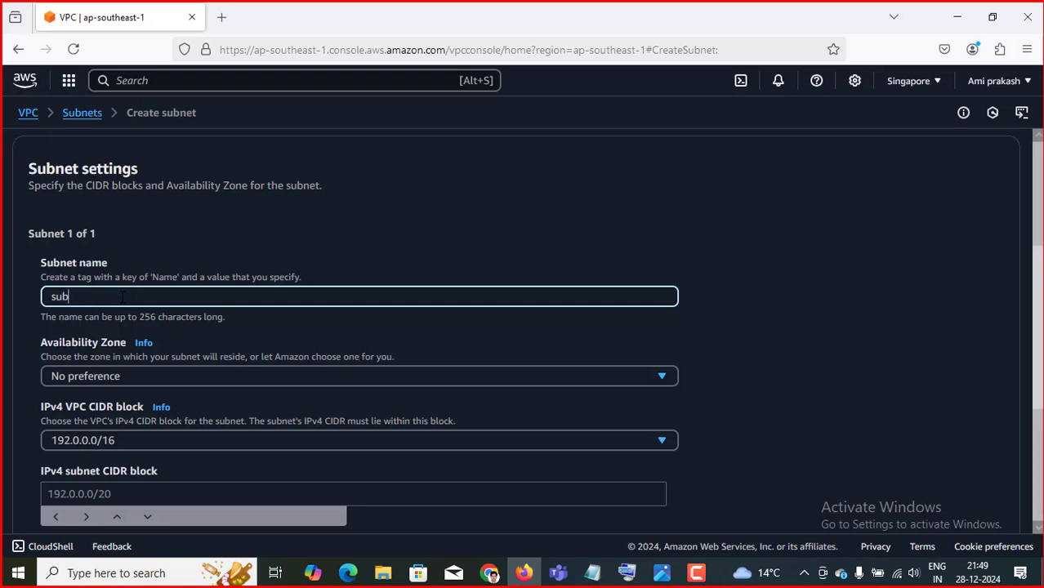
scroll(72, 315, down, 1)
click(128, 301)
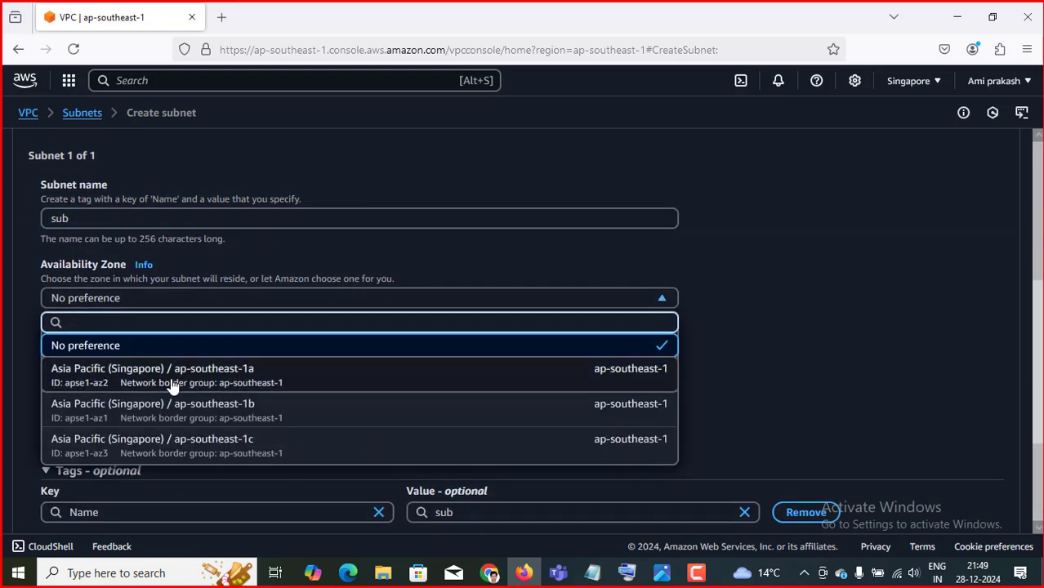
click(702, 298)
scroll(107, 314, down, 1)
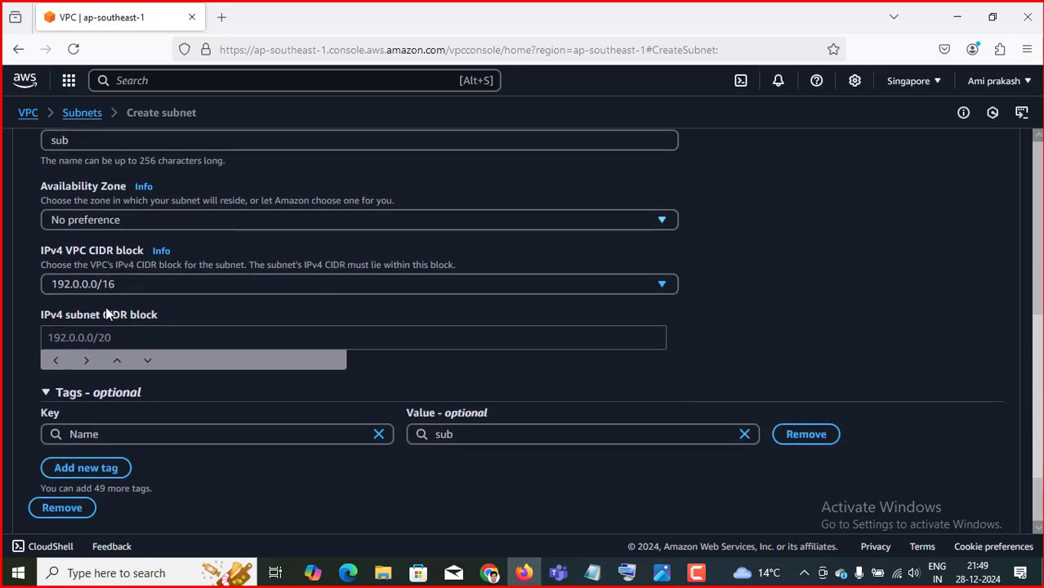
Step: Try to create the subnet with the diagram's sub-2 range, 192.168.1.0/24, as its IPv4 CIDR block
click(58, 339)
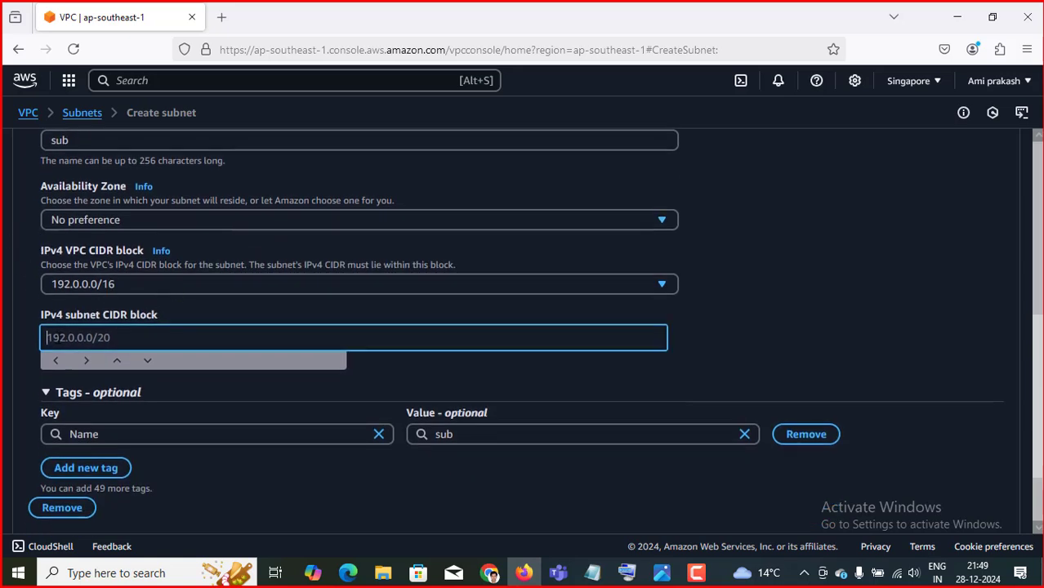
text(192.168.)
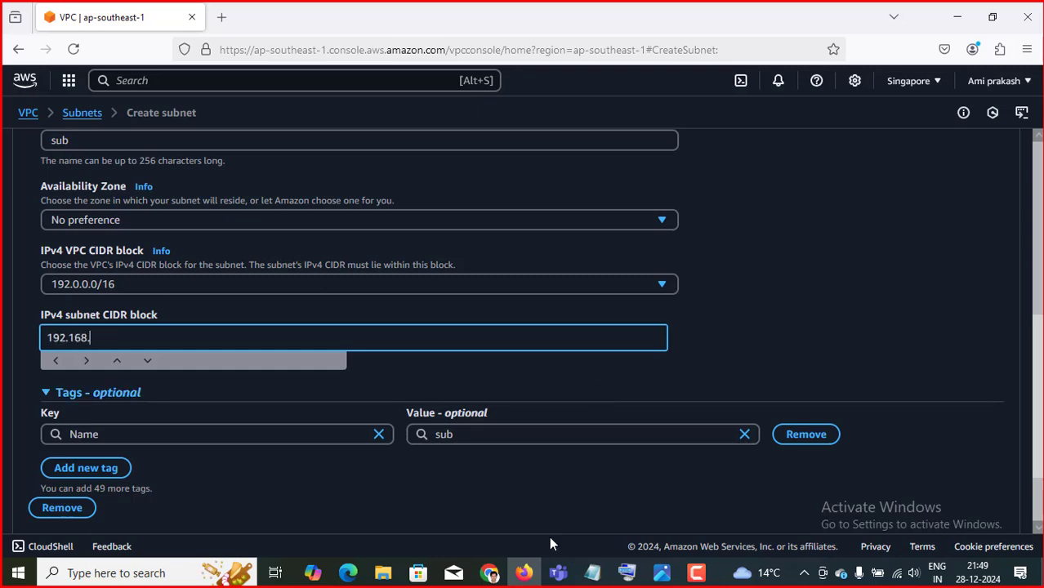
click(662, 572)
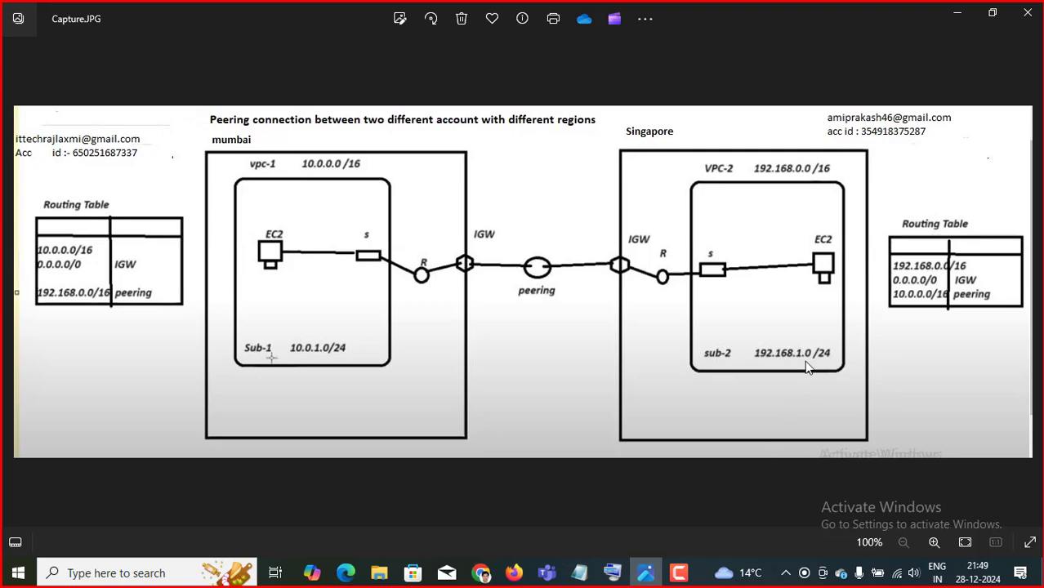
click(662, 572)
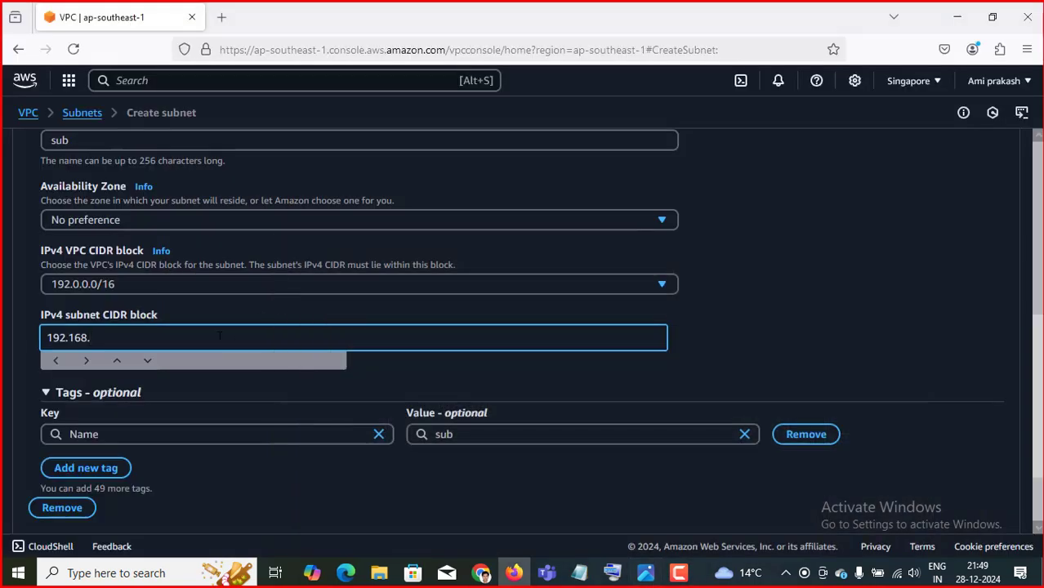
text(1.0/24)
scroll(228, 335, down, 2)
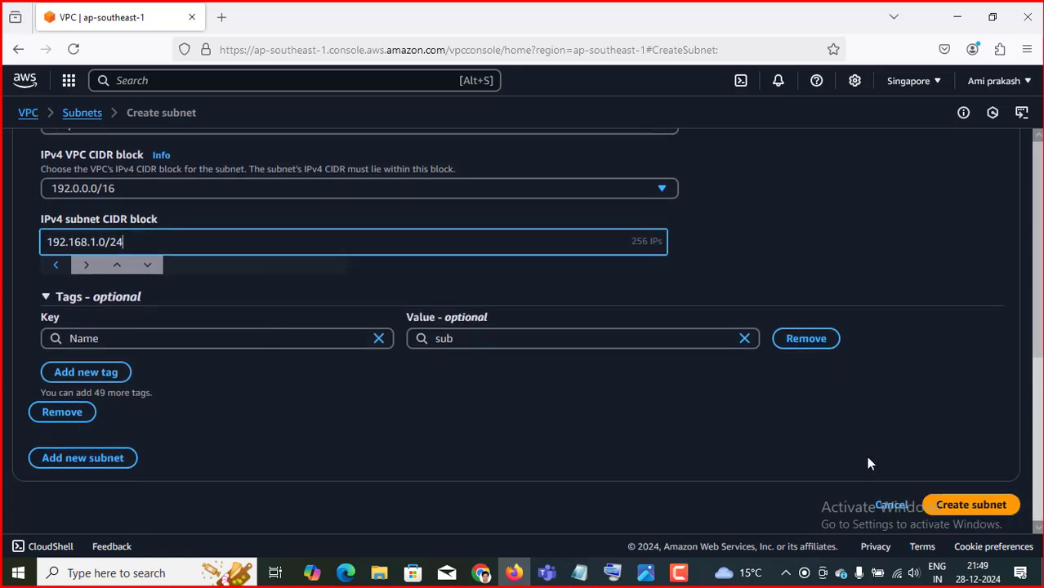
click(972, 504)
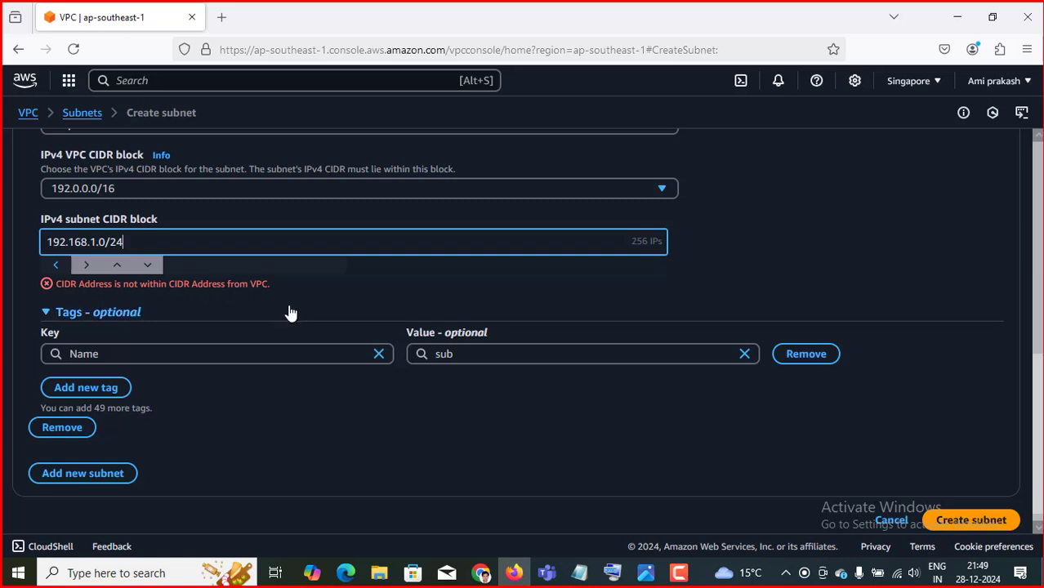
Step: Try 192.168.10.0/24 as the subnet's IPv4 CIDR block
scroll(290, 313, up, 2)
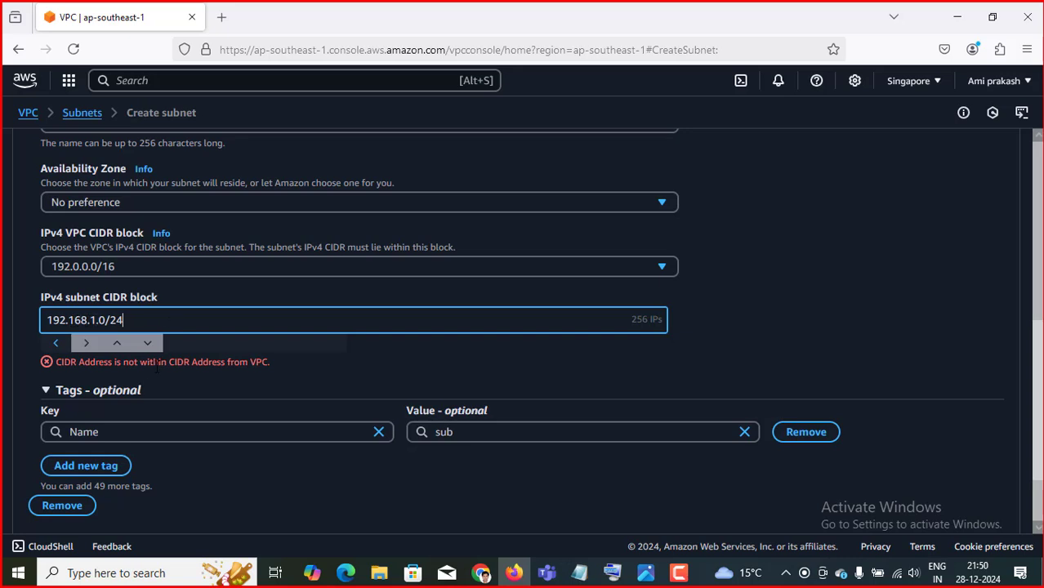
click(394, 368)
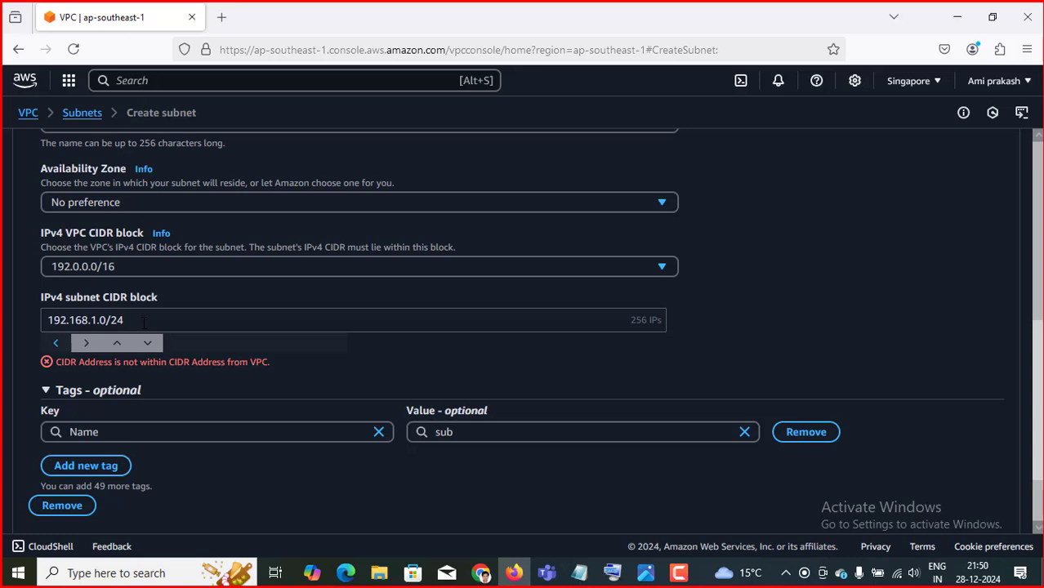
click(144, 321)
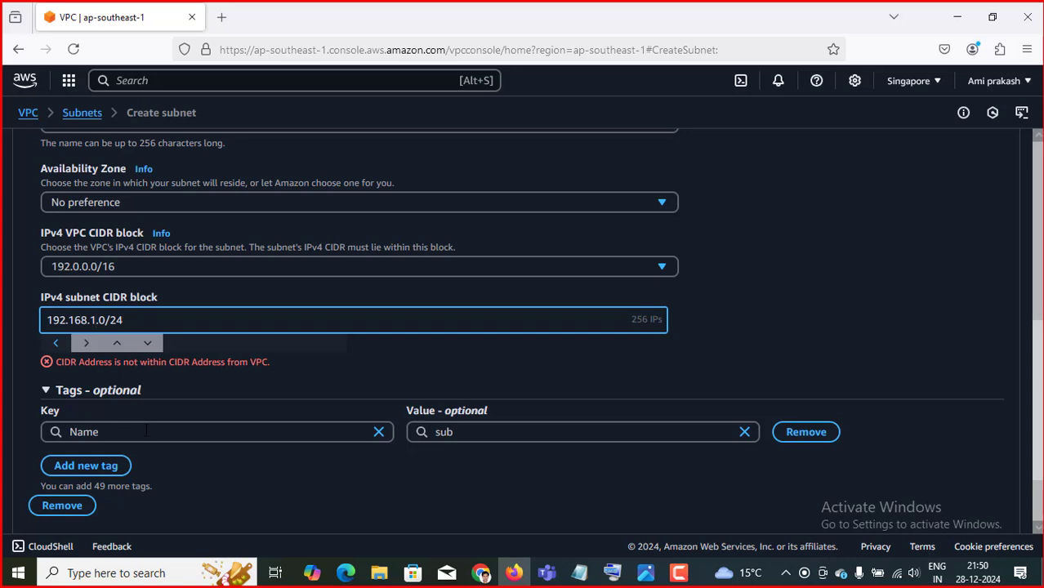
key(BackSpace)
text(0)
key(BackSpace)
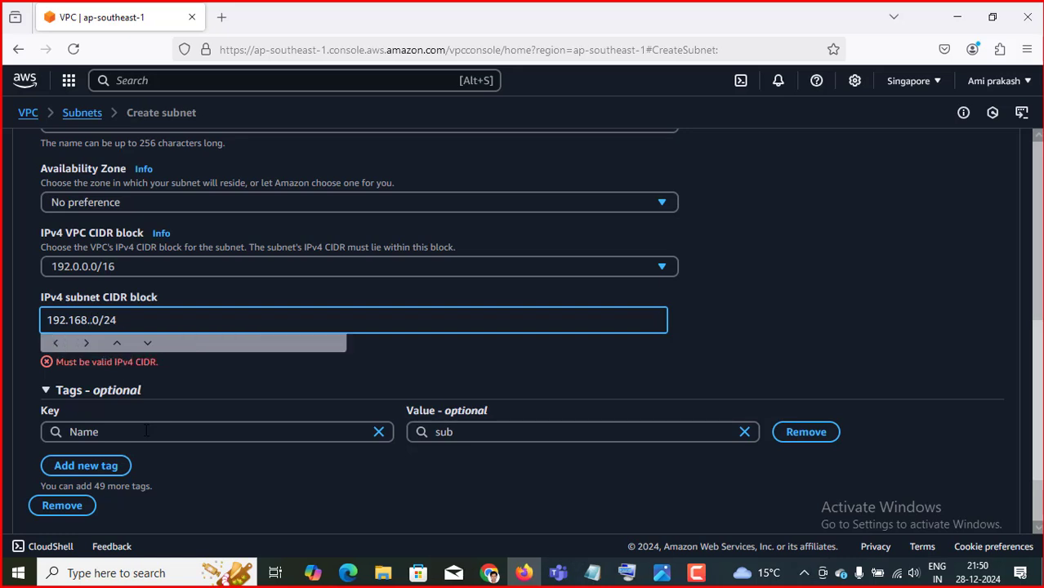
text(10)
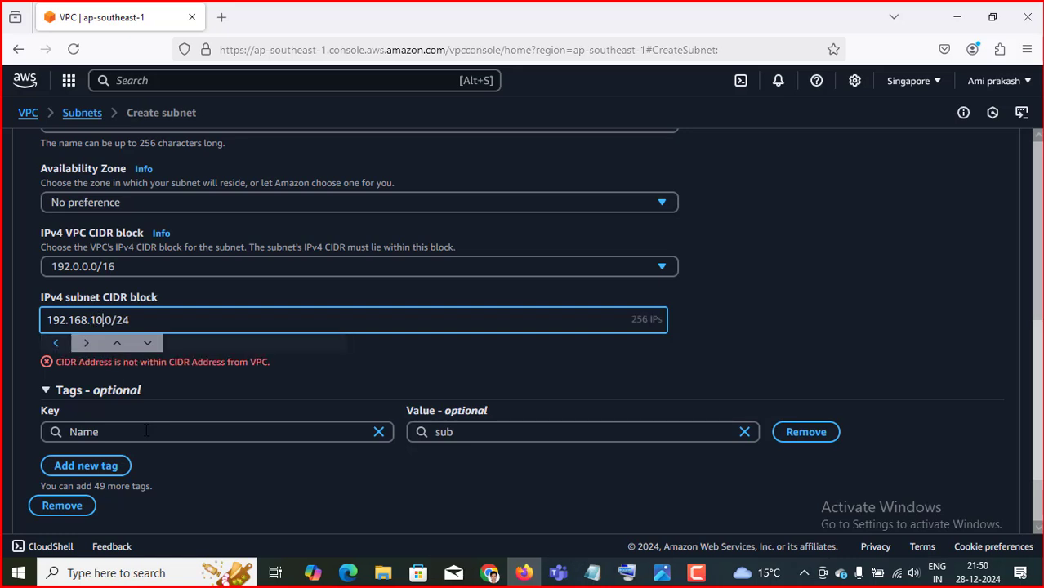
Step: Set the subnet's IPv4 CIDR block to 192.0.1.0/24
key(BackSpace)
key(BackSpace)
key(BackSpace)
key(BackSpace)
key(BackSpace)
key(BackSpace)
key(BackSpace)
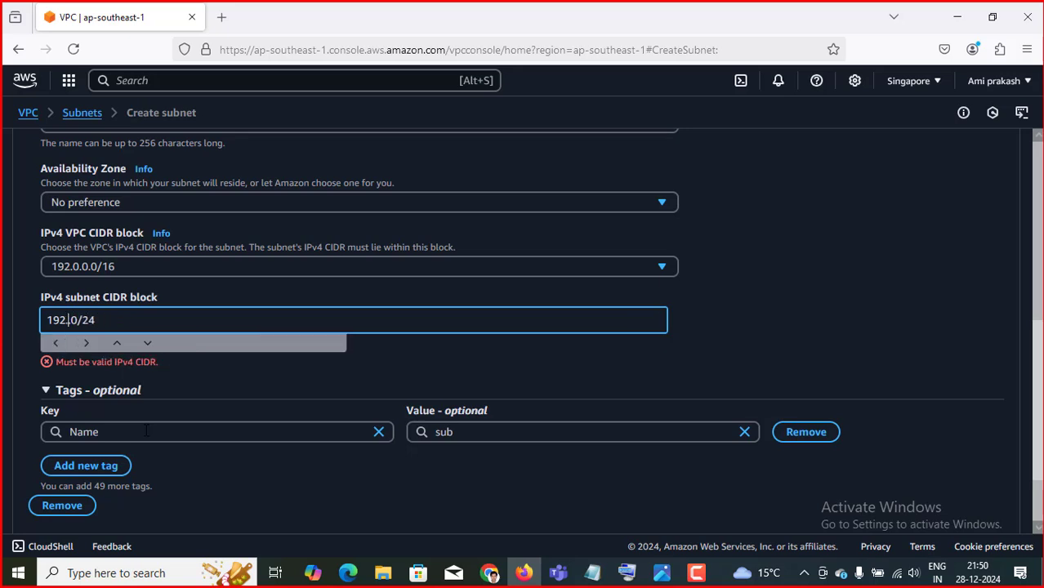
text(0)
key(BackSpace)
text(1.0)
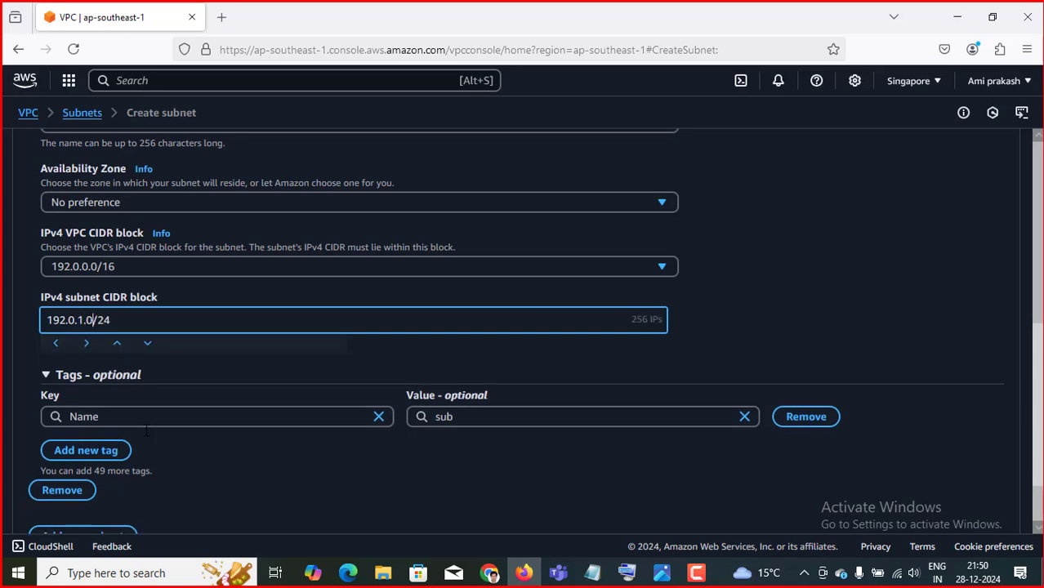
click(804, 294)
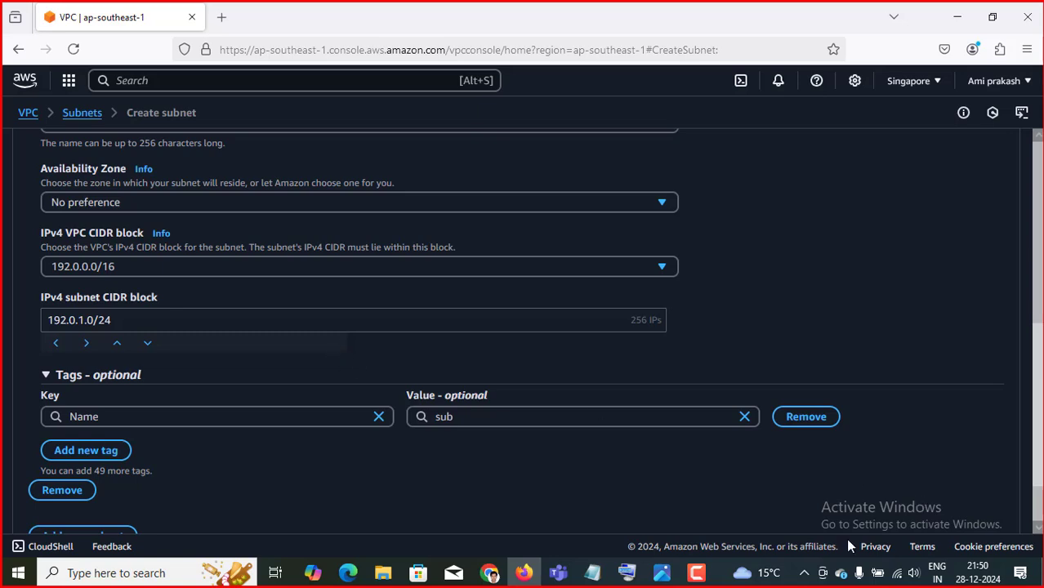
Step: Check the planned layout in the network diagram image, return to the AWS console and create the subnet
click(659, 576)
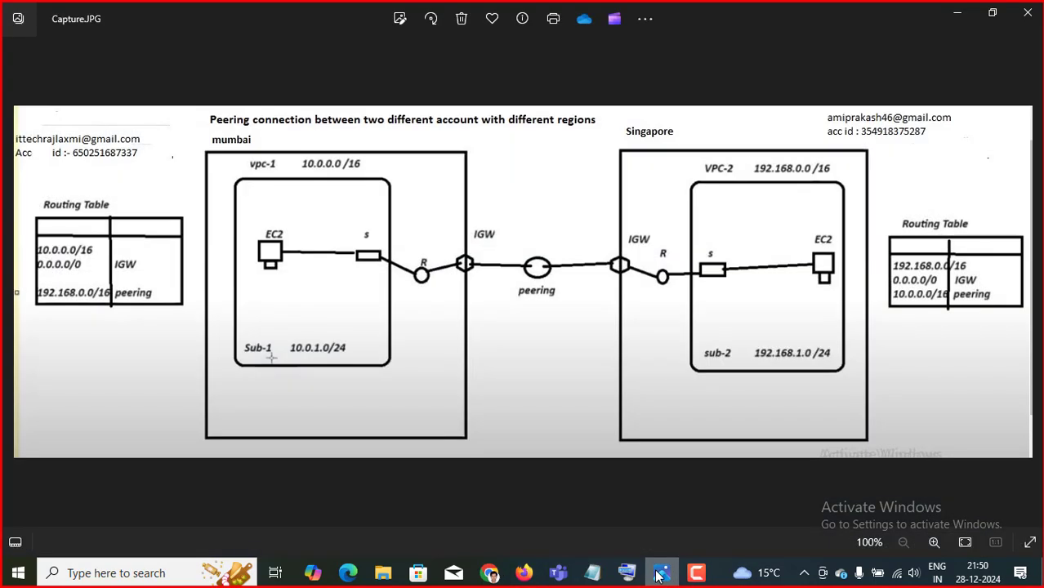
click(960, 17)
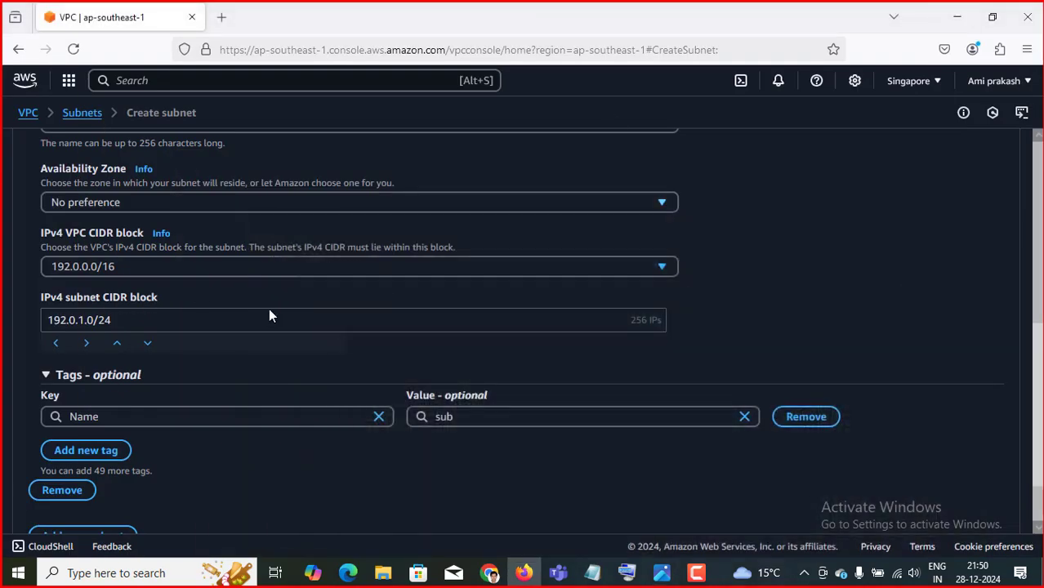
click(661, 575)
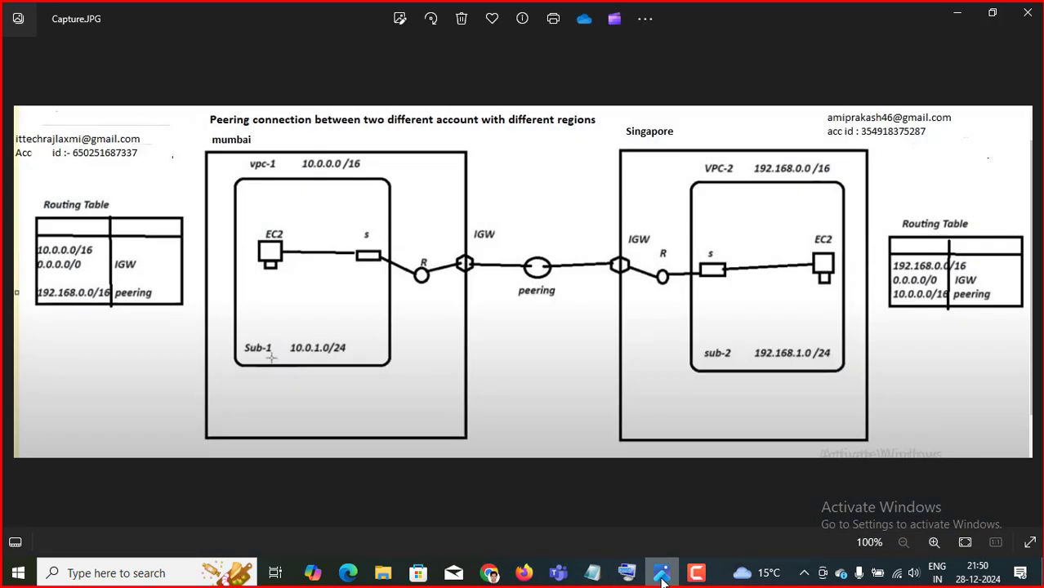
click(662, 576)
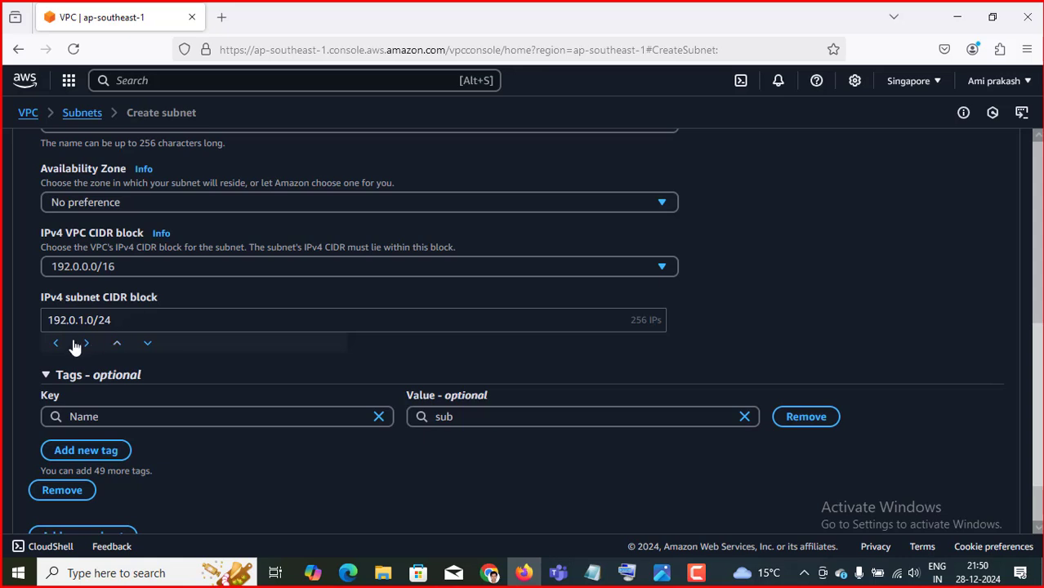
scroll(751, 343, down, 2)
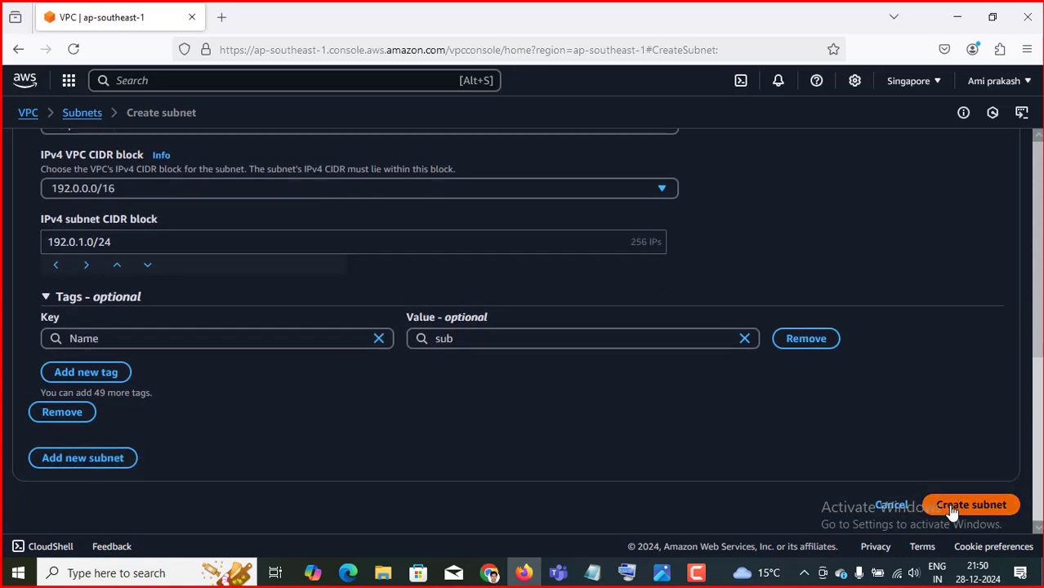
click(947, 504)
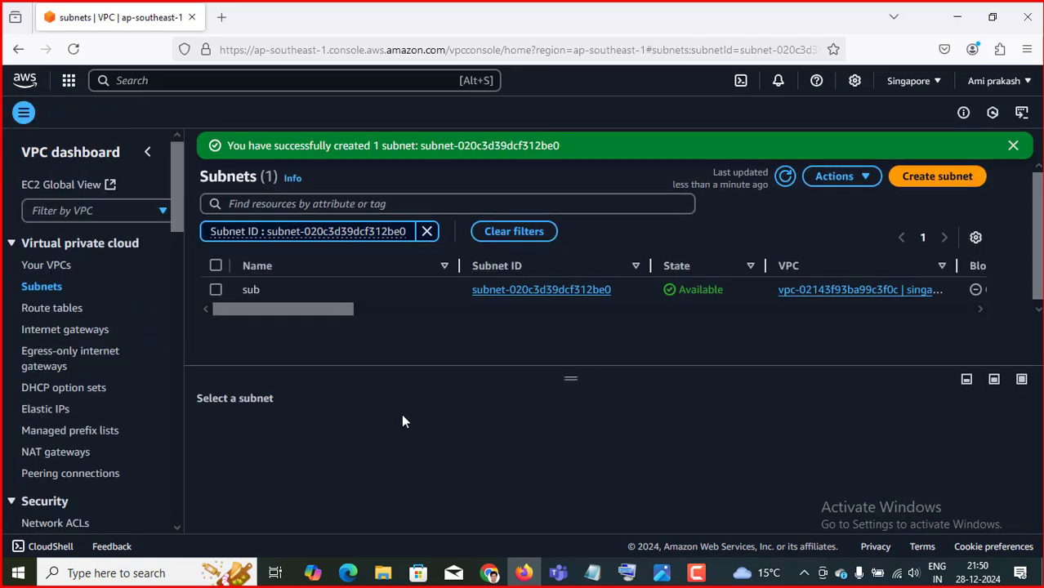
Step: Create an internet gateway named igw in the Singapore region
click(37, 329)
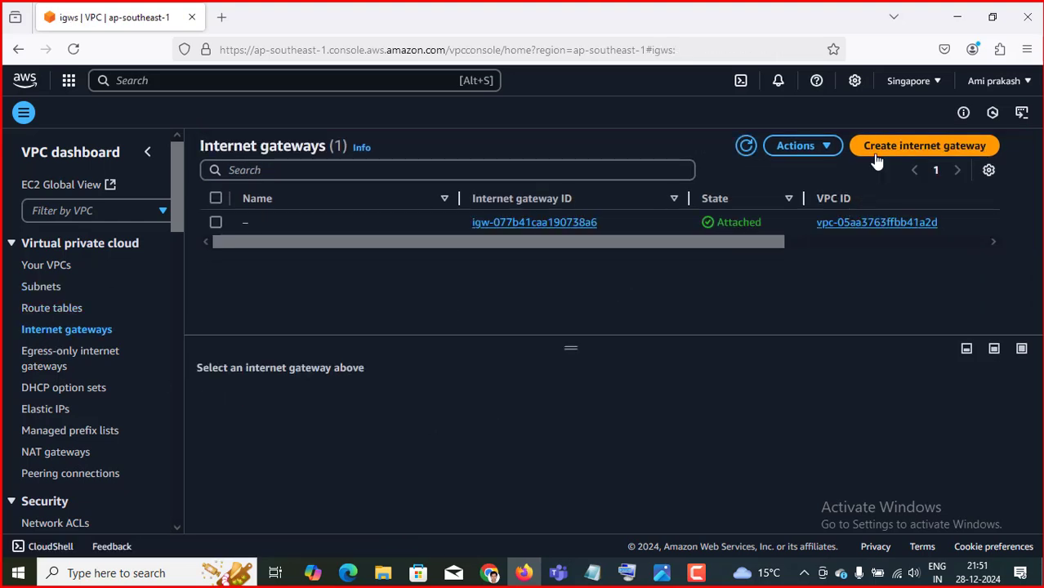
click(878, 152)
click(158, 263)
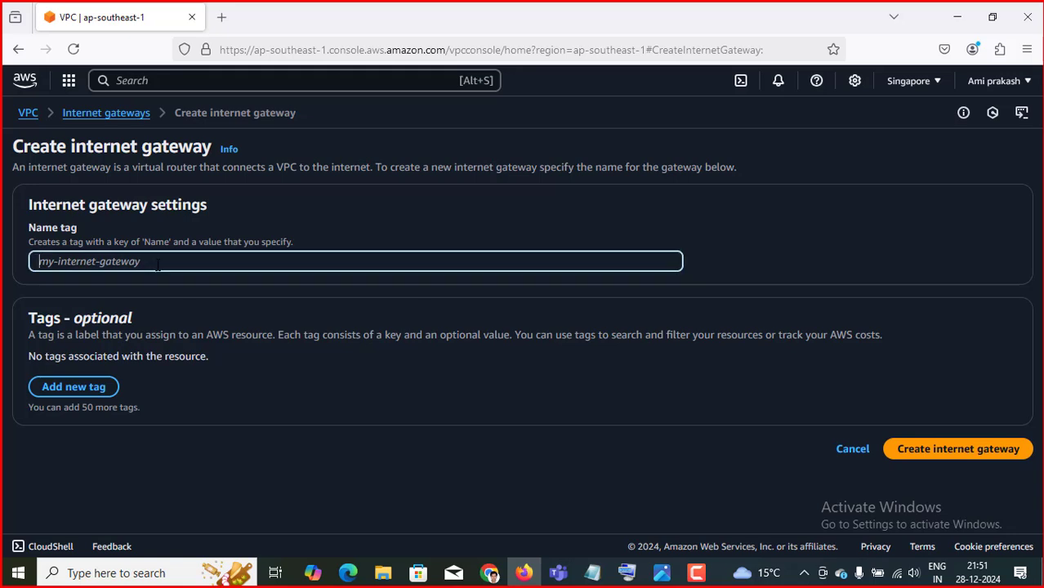
text(1)
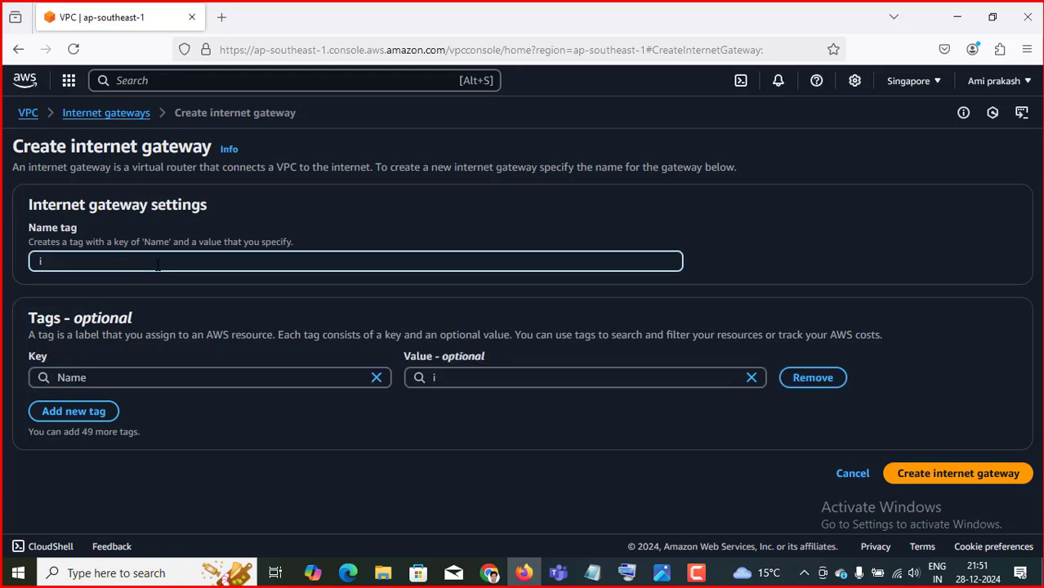
key(BackSpace)
text(igw)
click(946, 473)
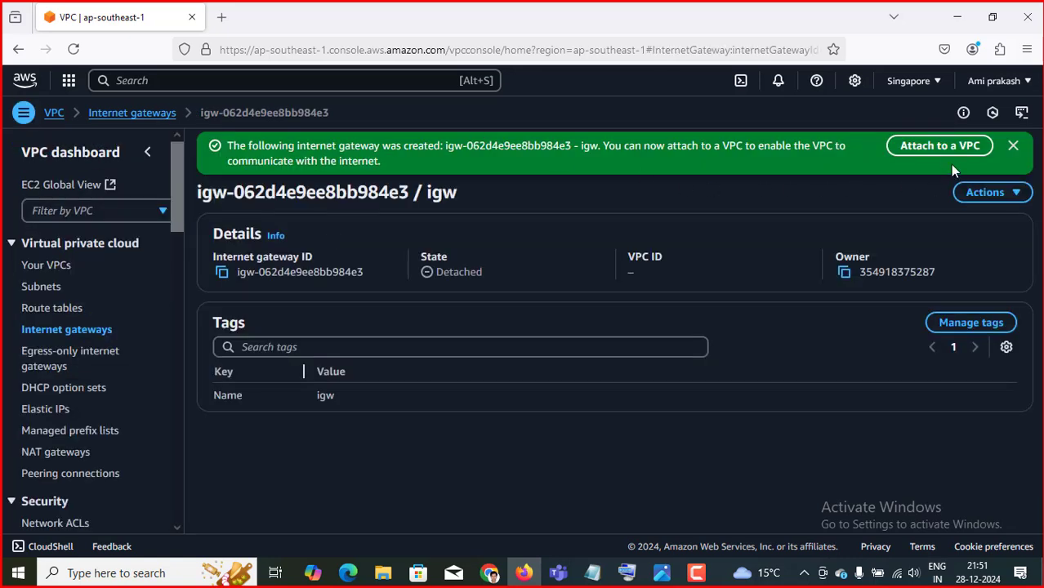
Step: Attach the igw internet gateway to the singapore VPC
click(948, 148)
click(255, 292)
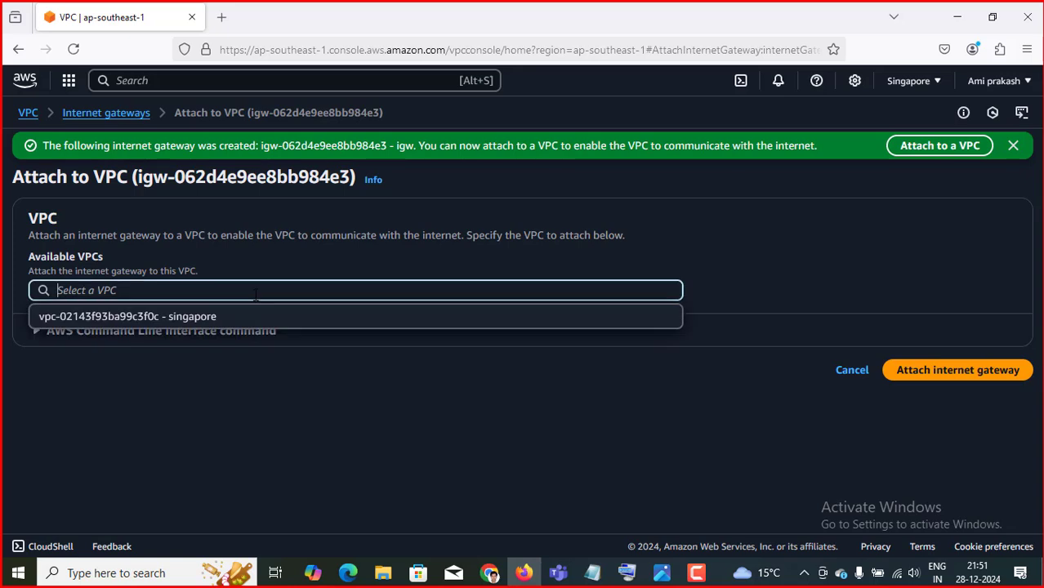
click(105, 318)
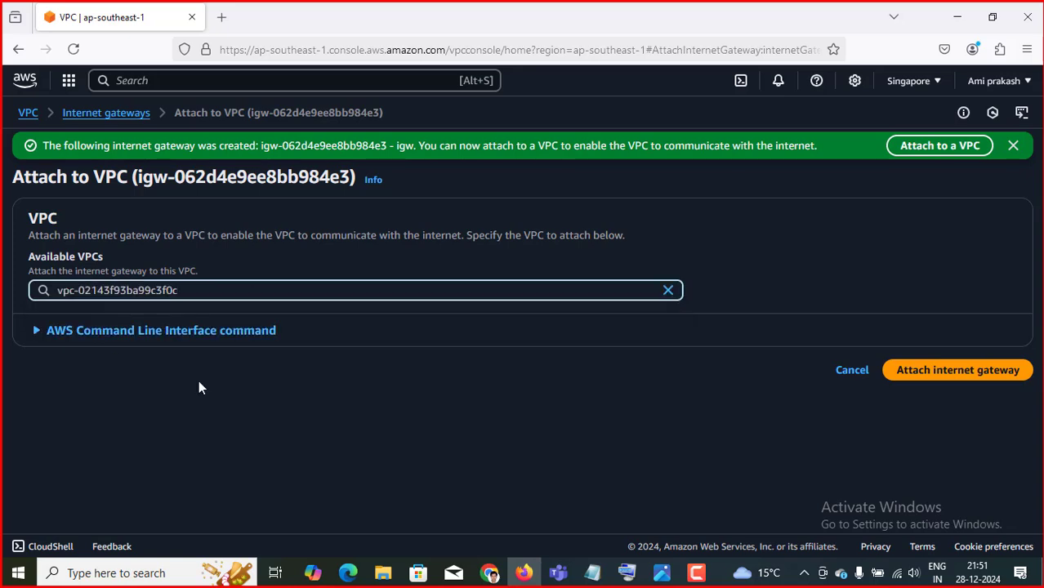
click(932, 376)
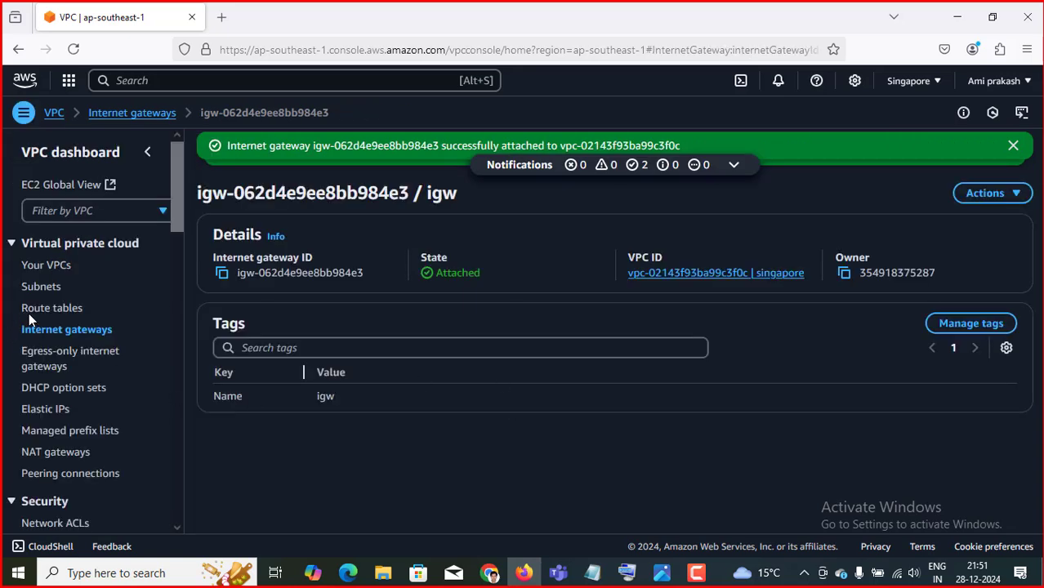
Step: Create a route table named rou in the singapore VPC
click(35, 310)
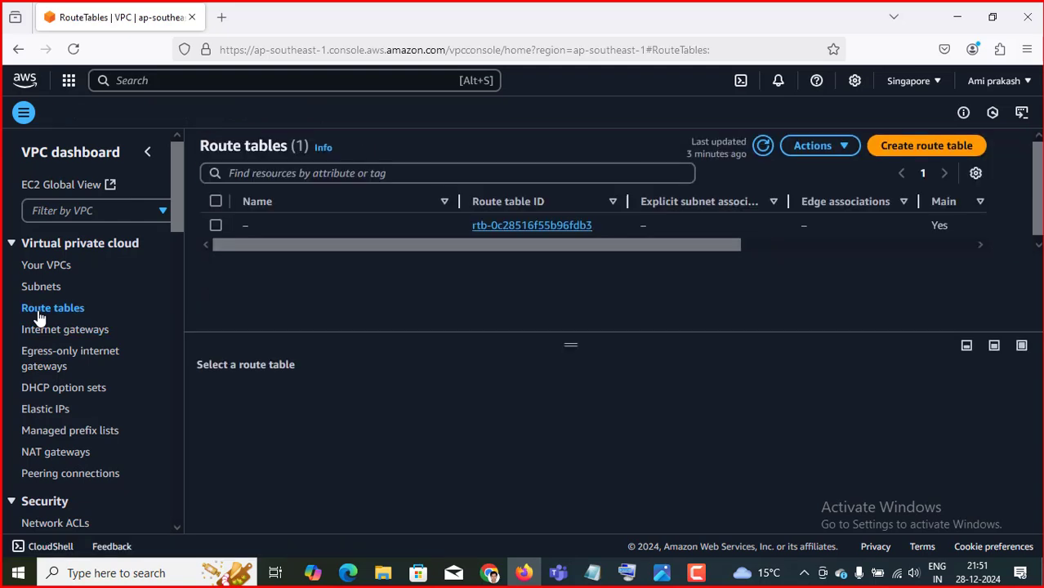
click(931, 145)
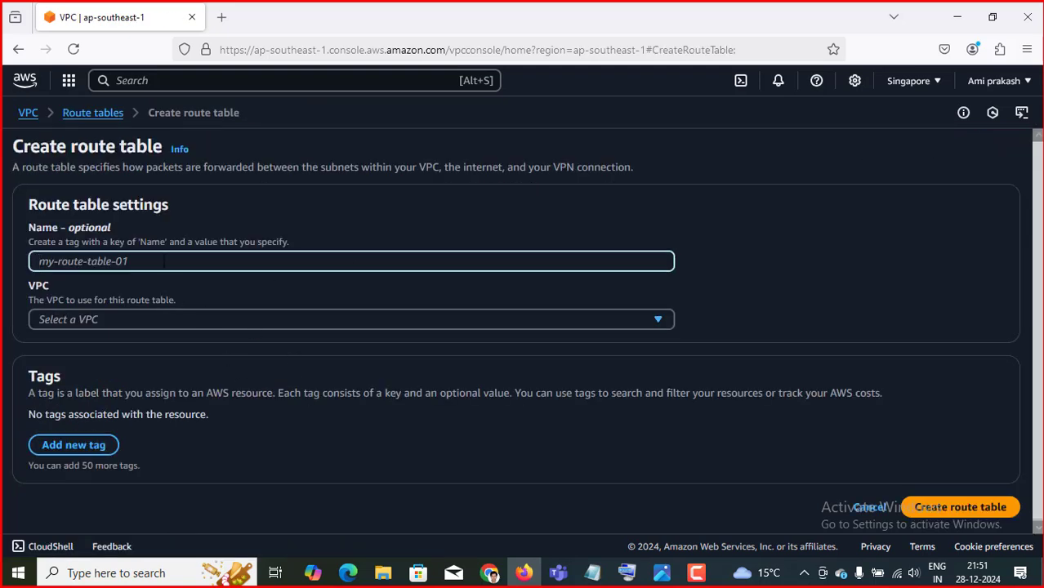
text(rou)
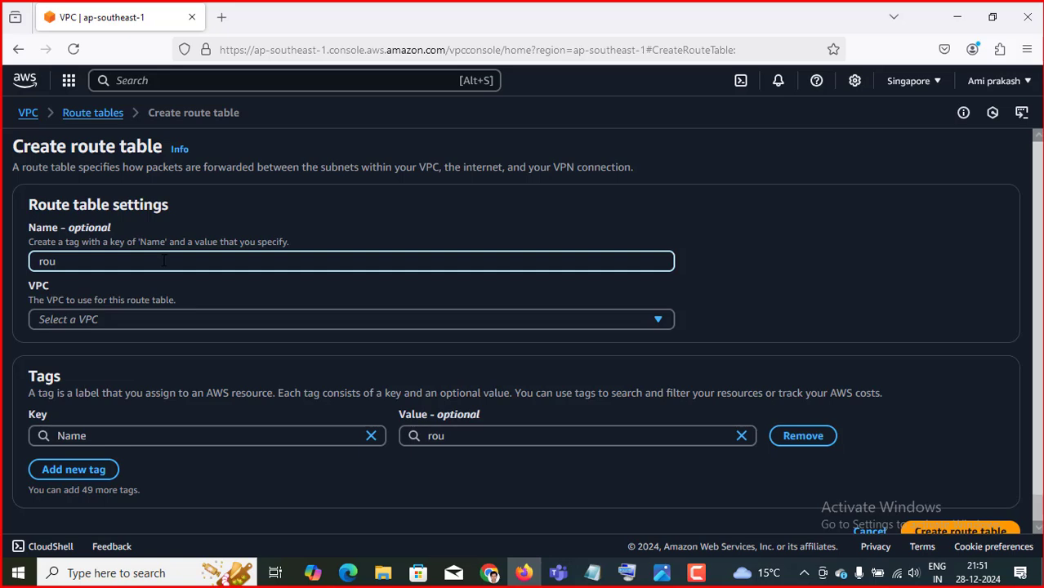
click(112, 318)
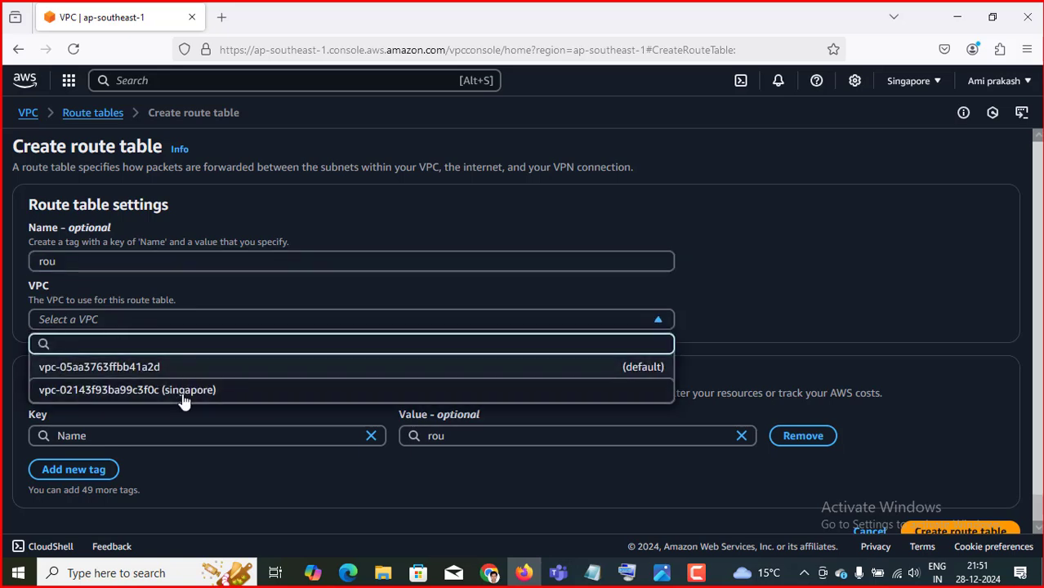
click(188, 397)
scroll(189, 400, down, 1)
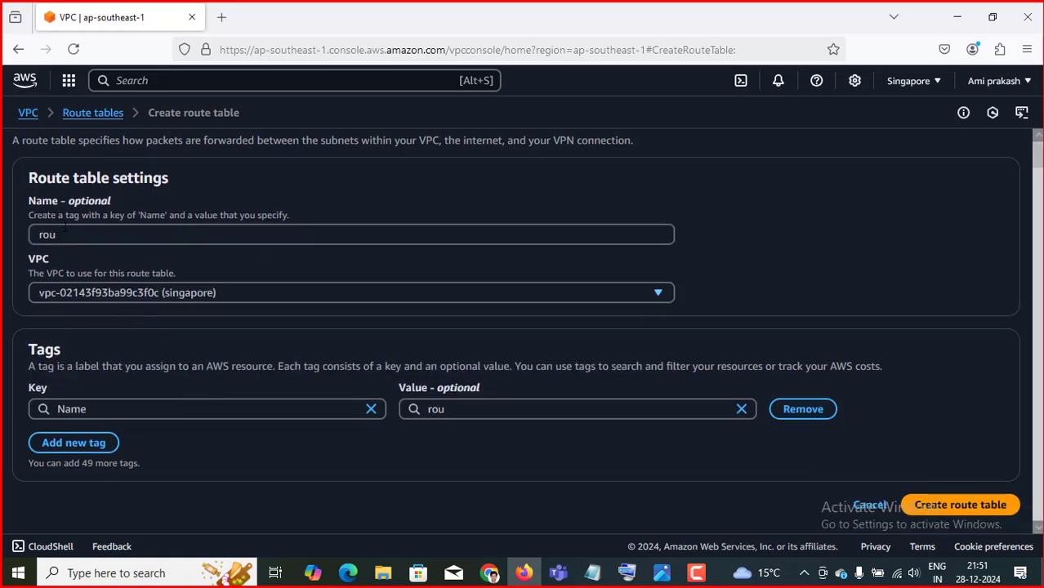
click(962, 506)
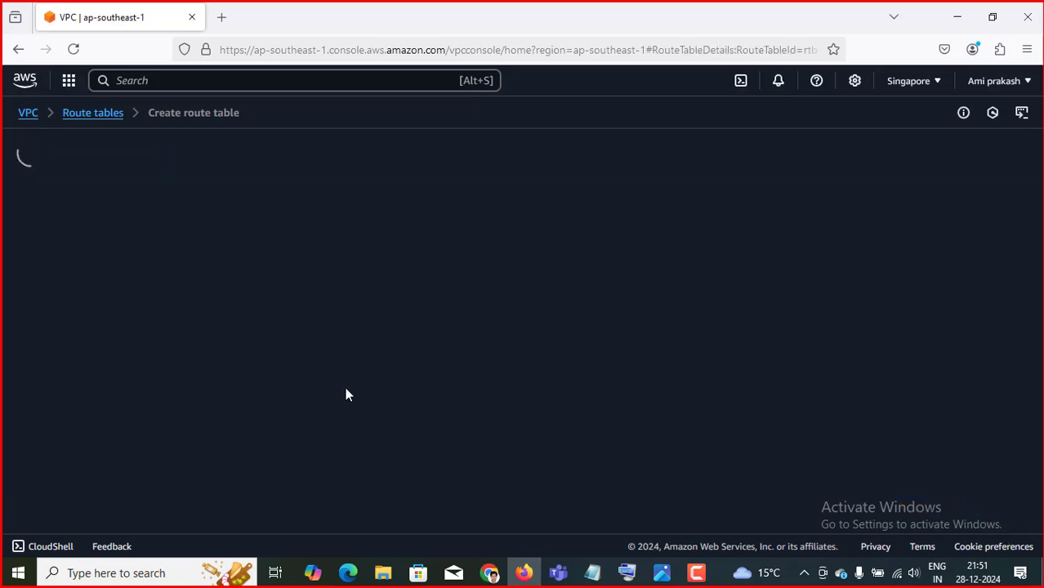
Step: Associate the subnet sub with the rou route table and save the association
click(323, 366)
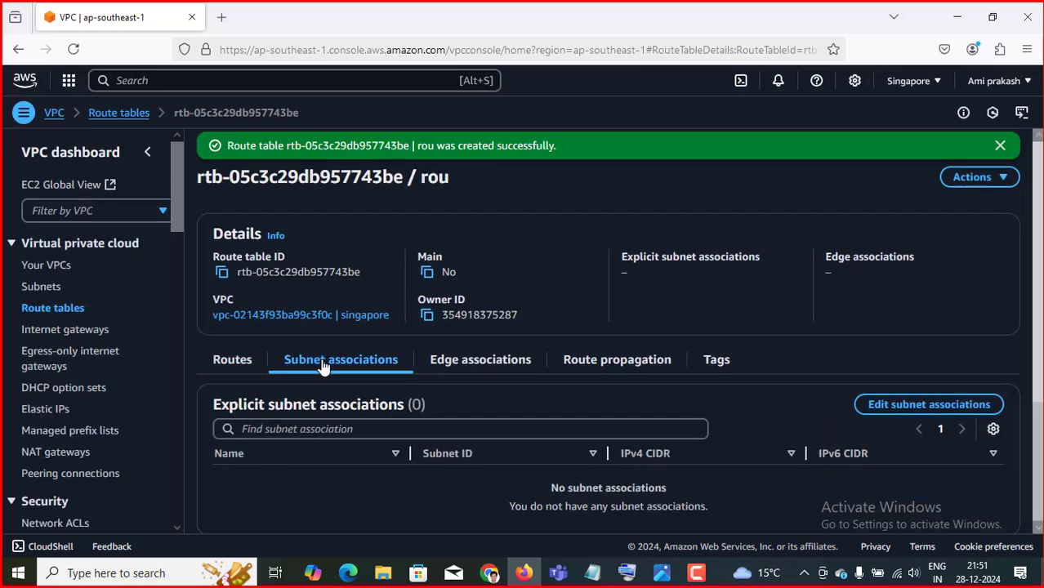
click(894, 406)
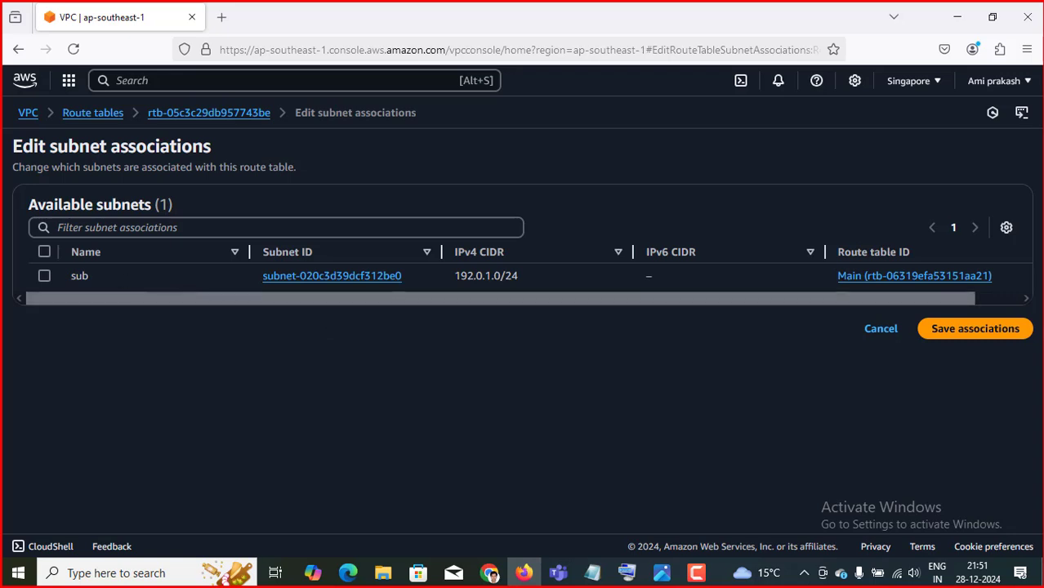
click(45, 277)
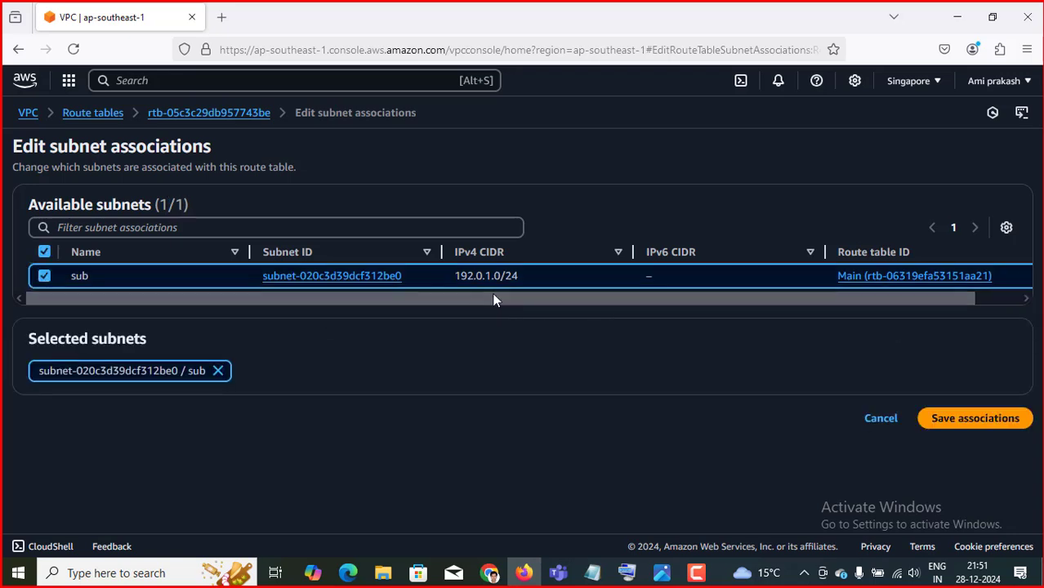
click(962, 425)
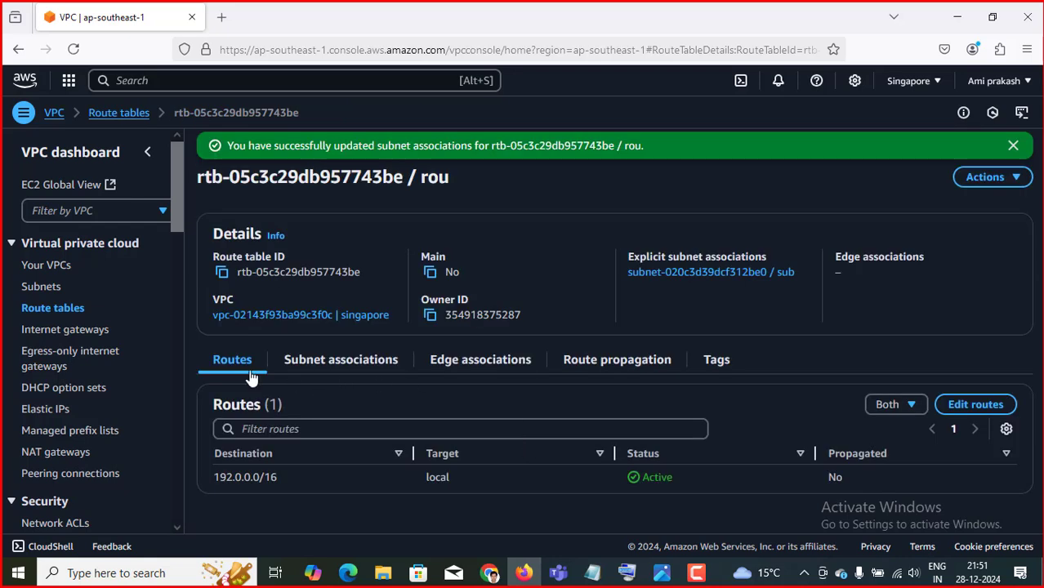
Step: Add a 0.0.0.0/0 route to the rou route table with Internet Gateway as target type and try to save it
click(973, 405)
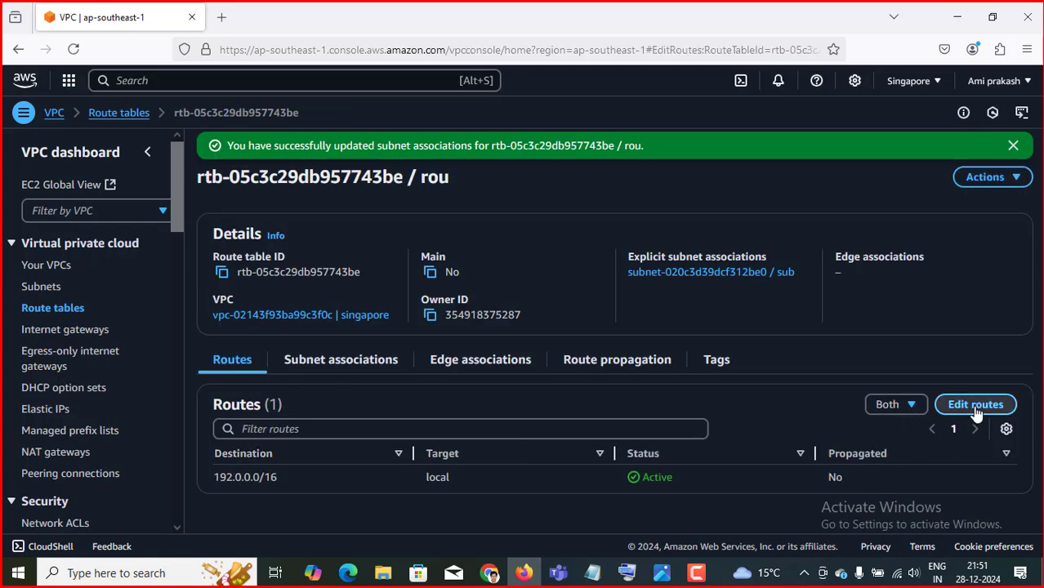
click(71, 287)
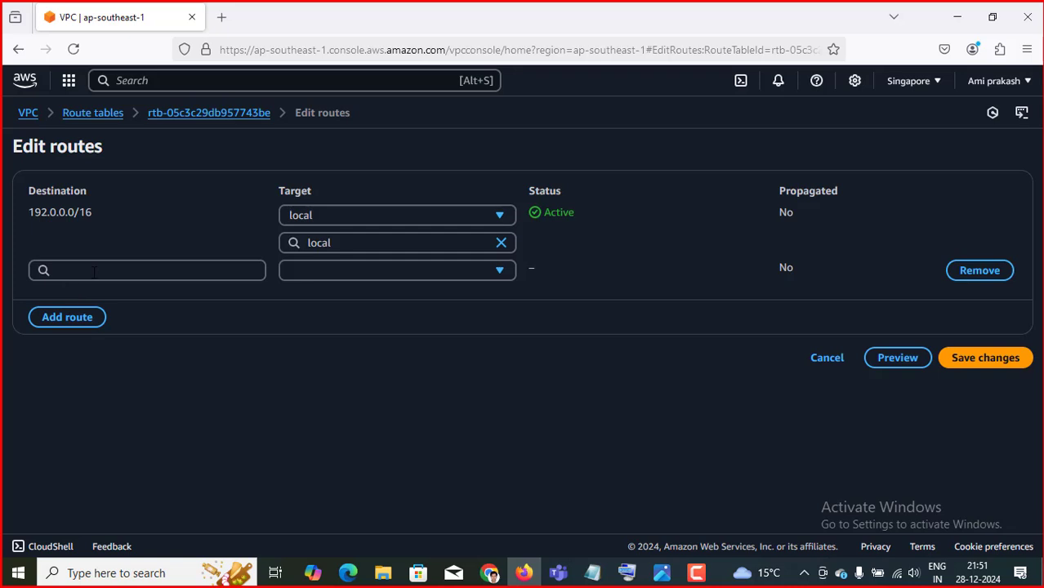
click(94, 271)
click(97, 297)
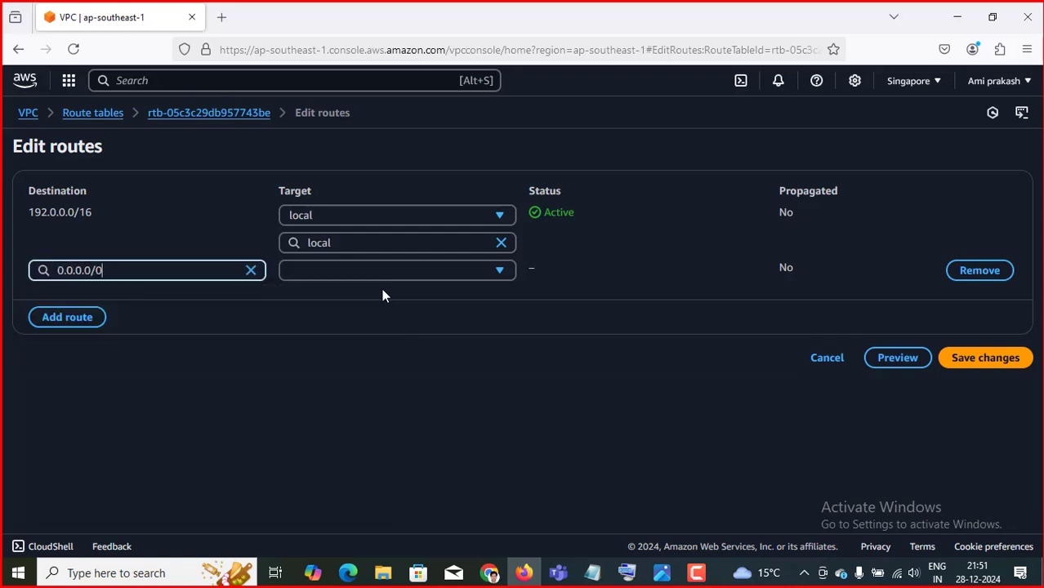
click(343, 275)
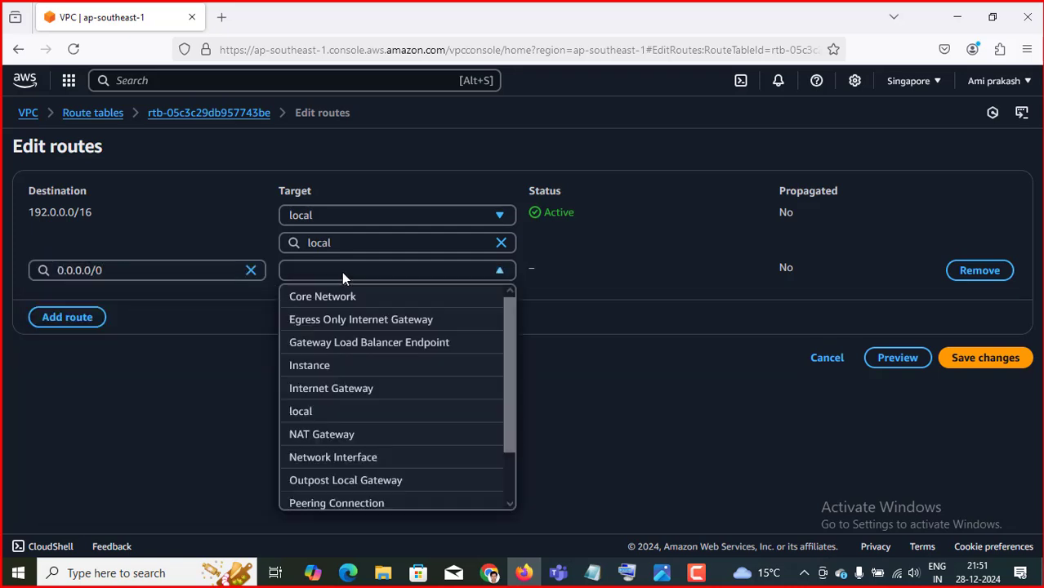
click(401, 392)
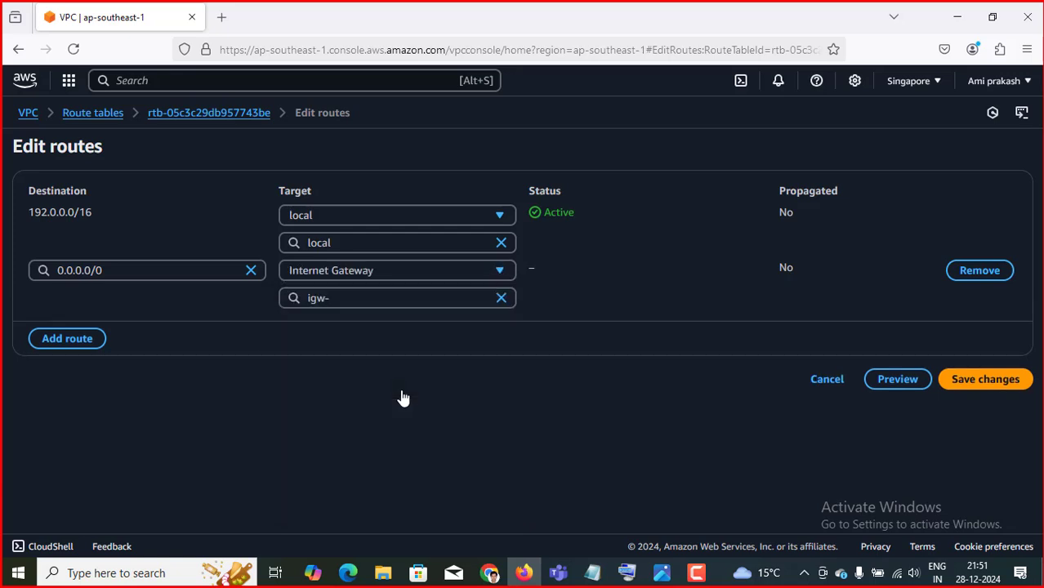
click(968, 382)
Step: Choose the igw internet gateway as the 0.0.0.0/0 route's target and save the route changes
click(430, 273)
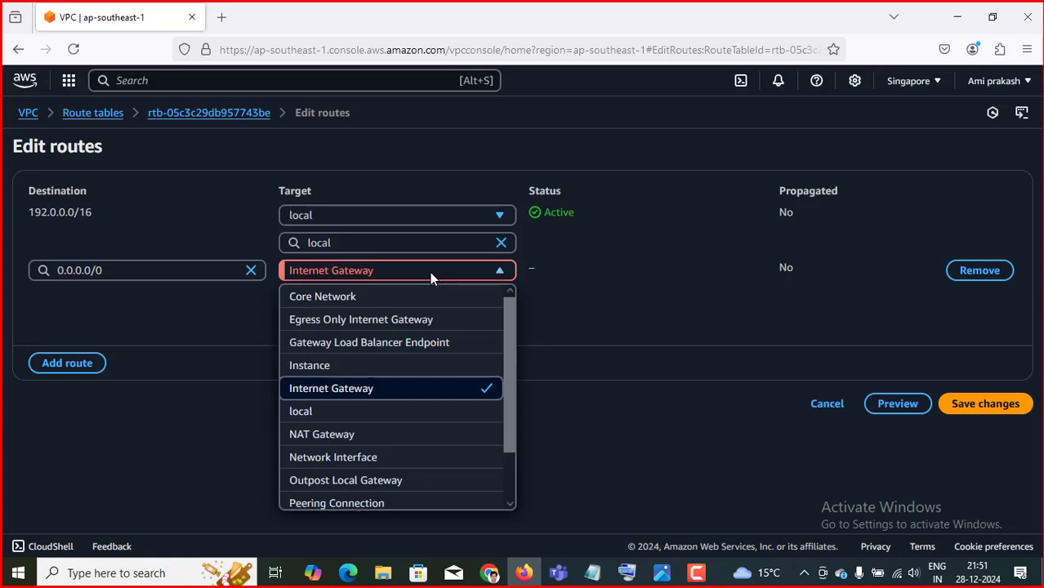
click(364, 399)
key(Tab)
text(igw-)
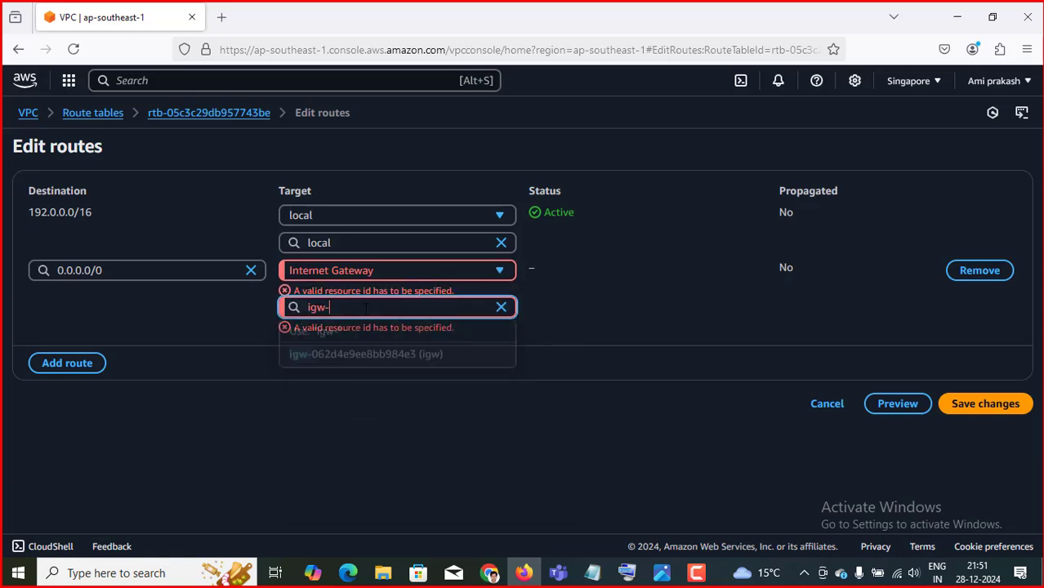
click(361, 364)
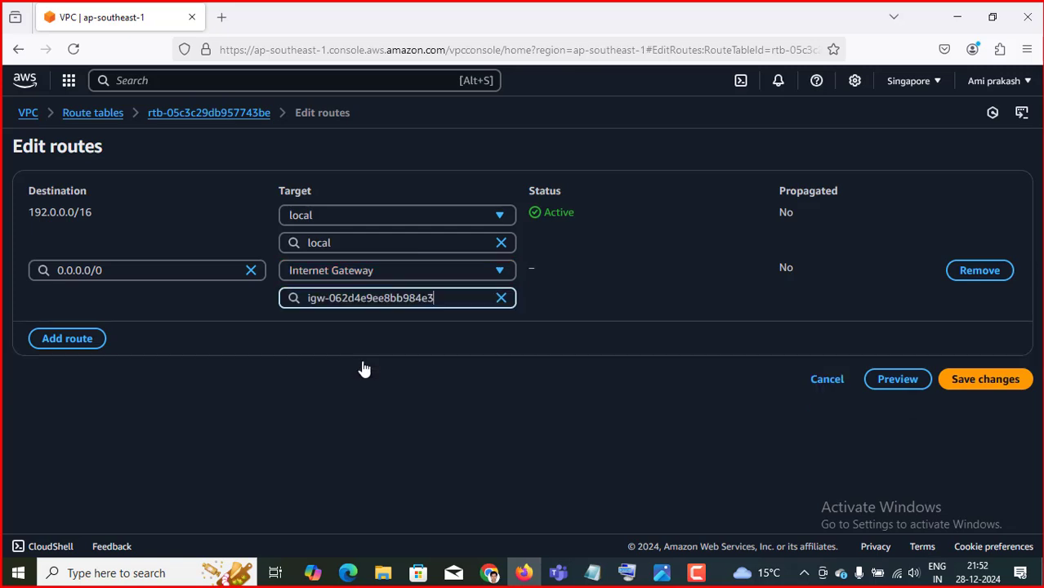
click(984, 386)
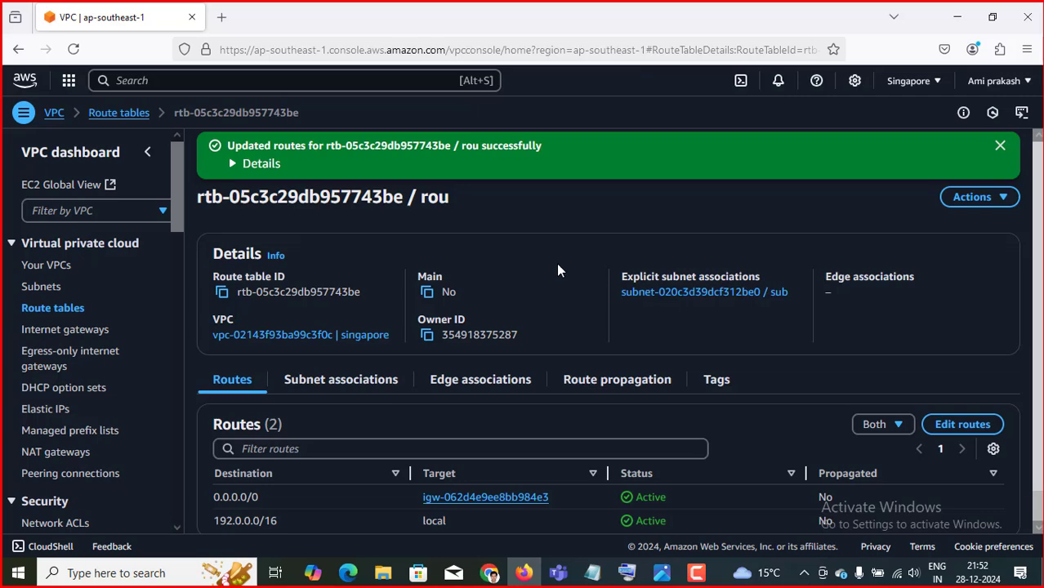
Step: Review the peering diagram in Capture.JPG and switch back to the AWS console in Firefox
click(662, 573)
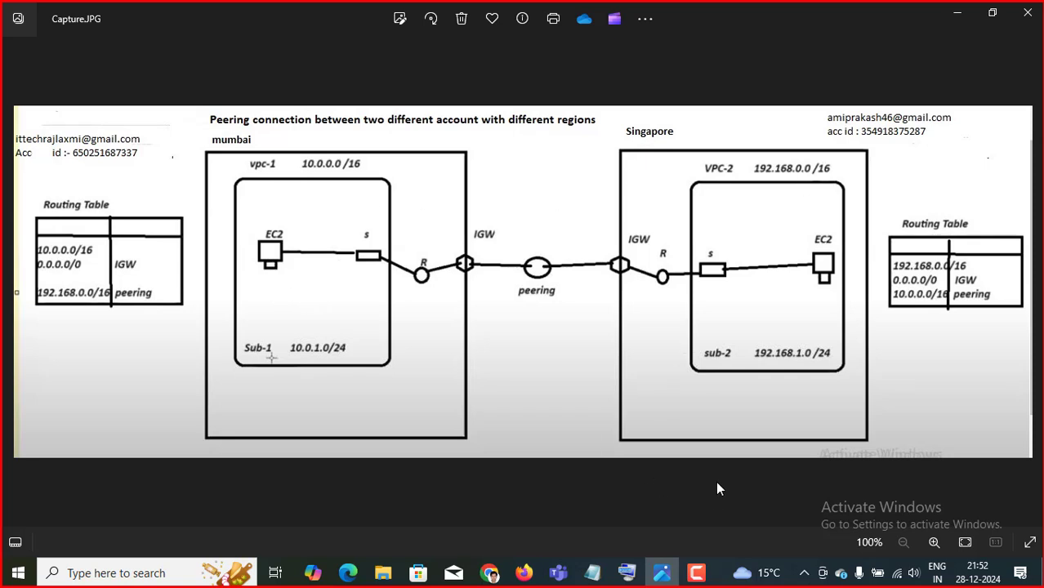
click(525, 574)
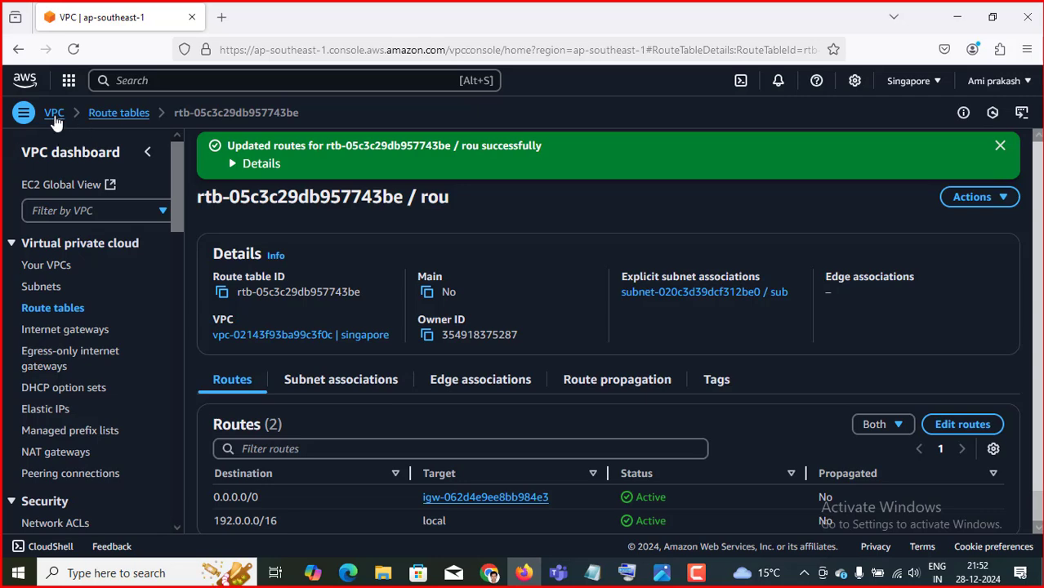
Step: Open the EC2 instances list for the Singapore region and remove the running-state filter
click(69, 82)
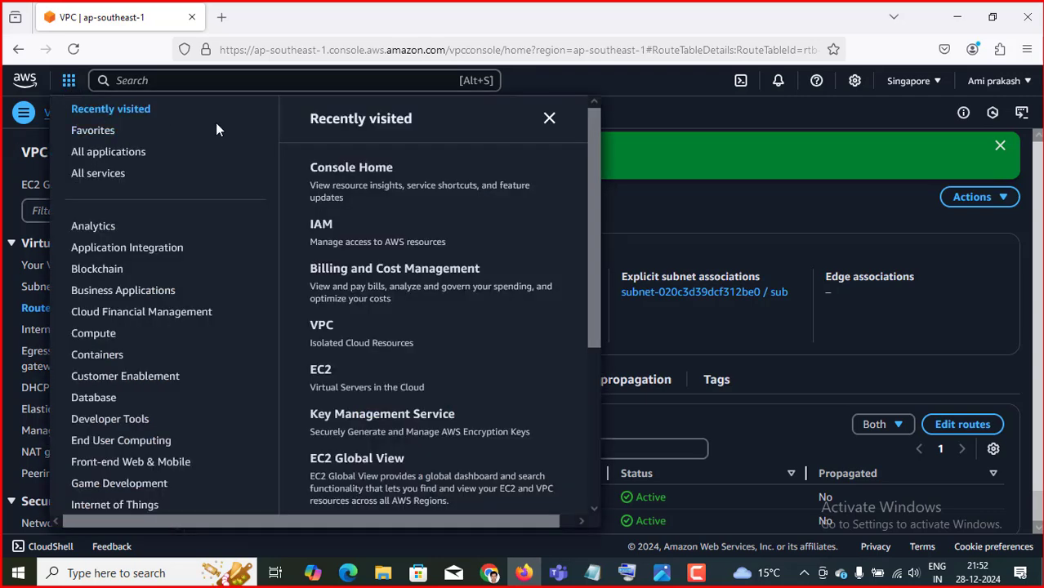
click(665, 79)
click(25, 80)
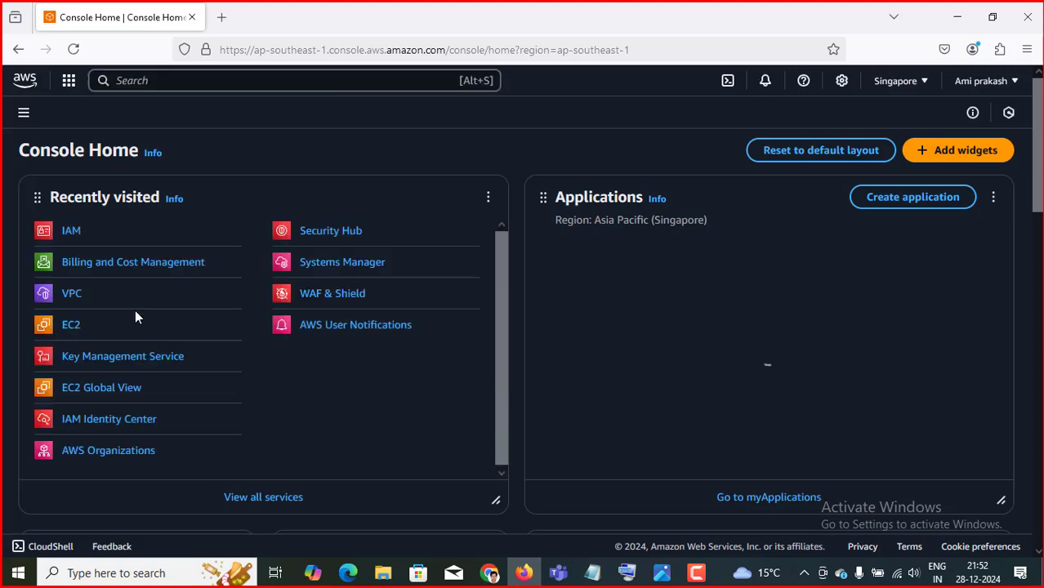
click(70, 324)
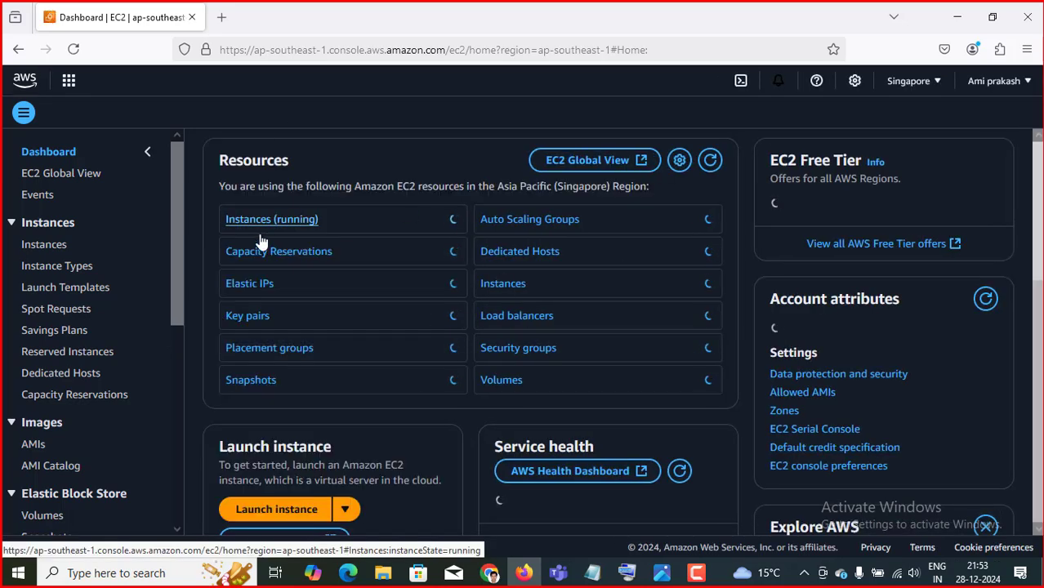
click(252, 221)
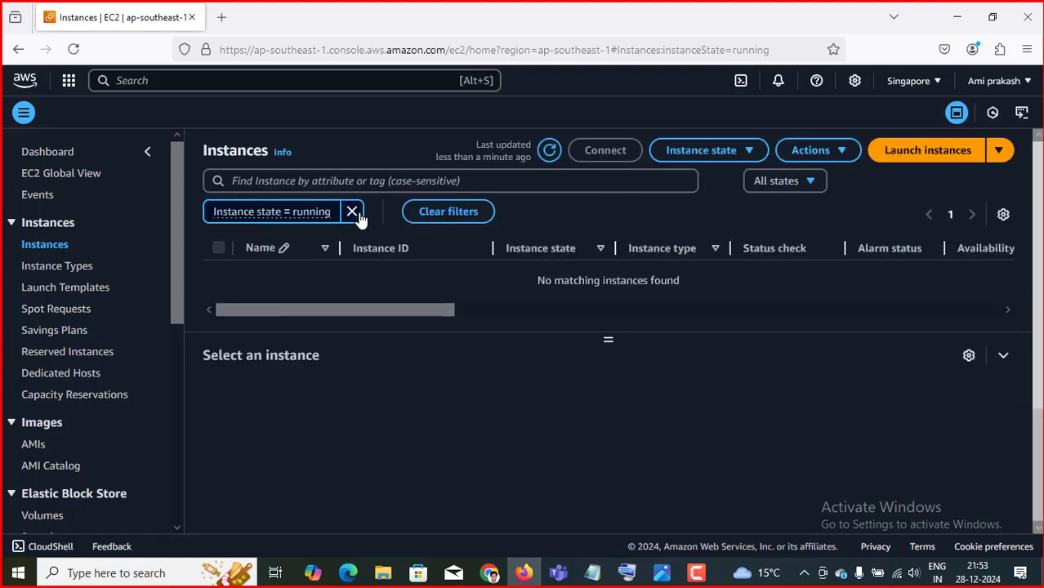
click(352, 212)
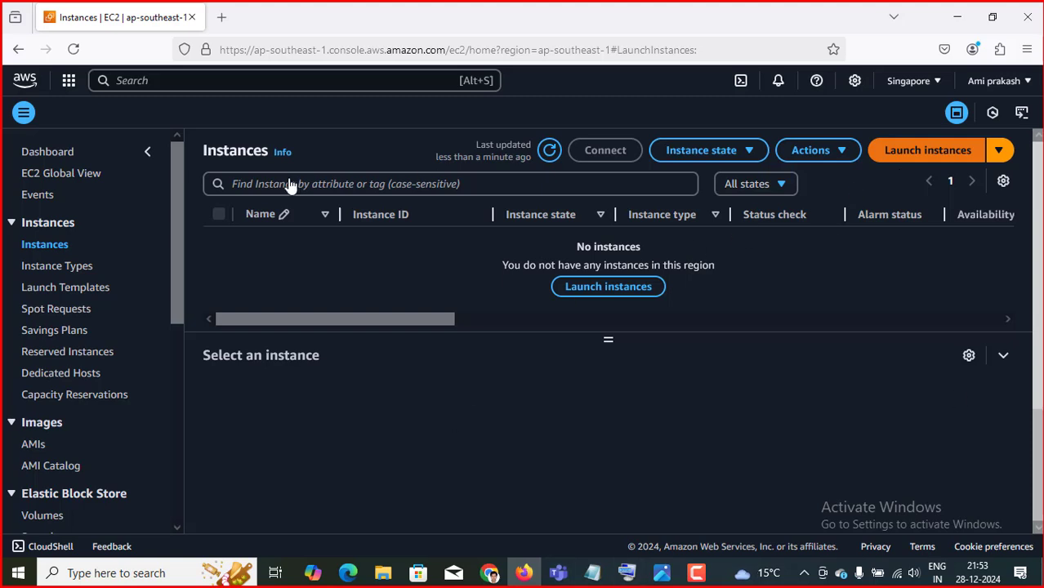
Step: Start launching an instance named Singapore with the Microsoft Windows Server 2025 Base image
click(933, 150)
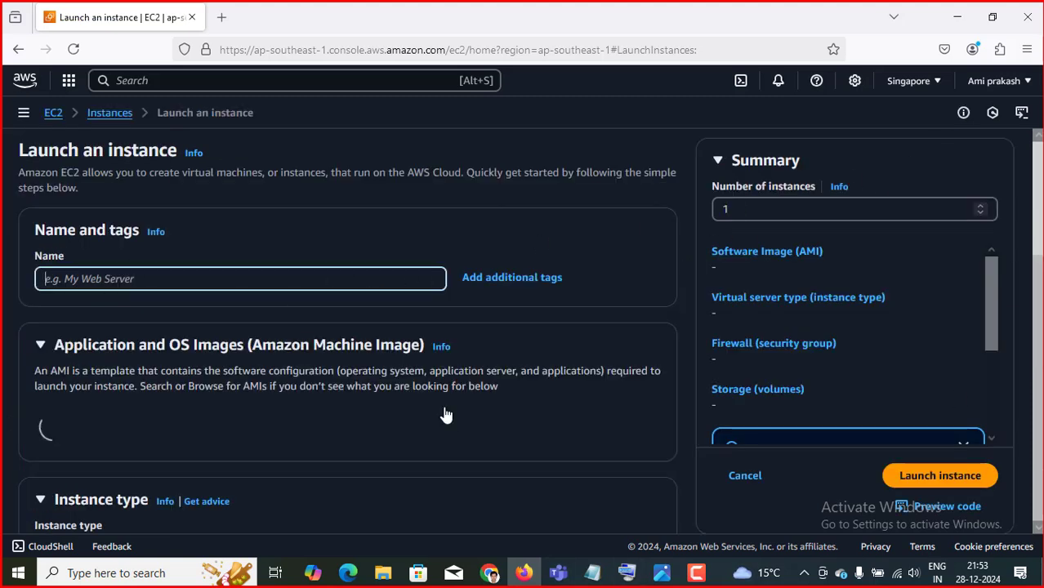
text(Singapore)
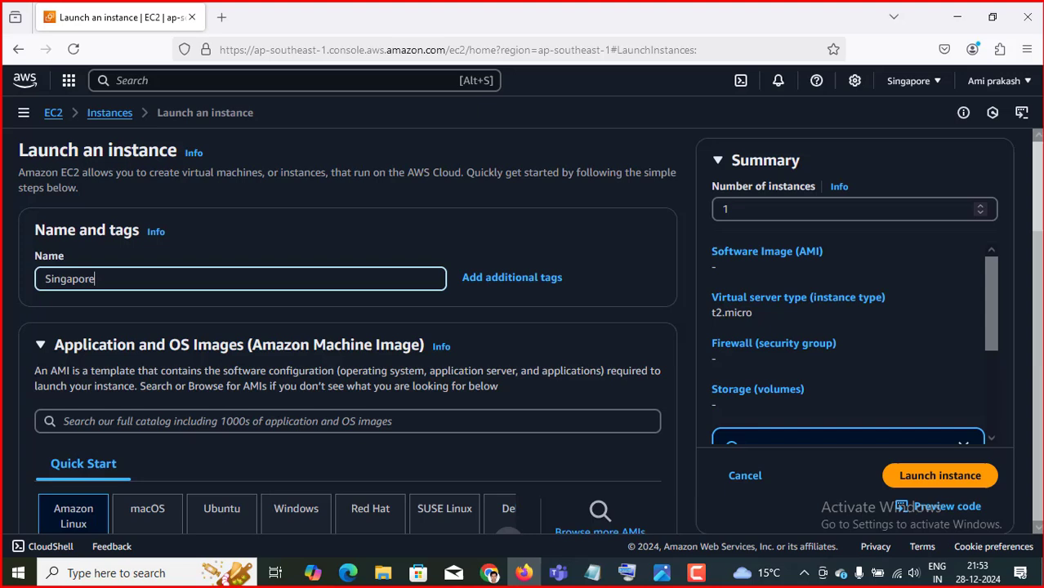
scroll(498, 430, down, 2)
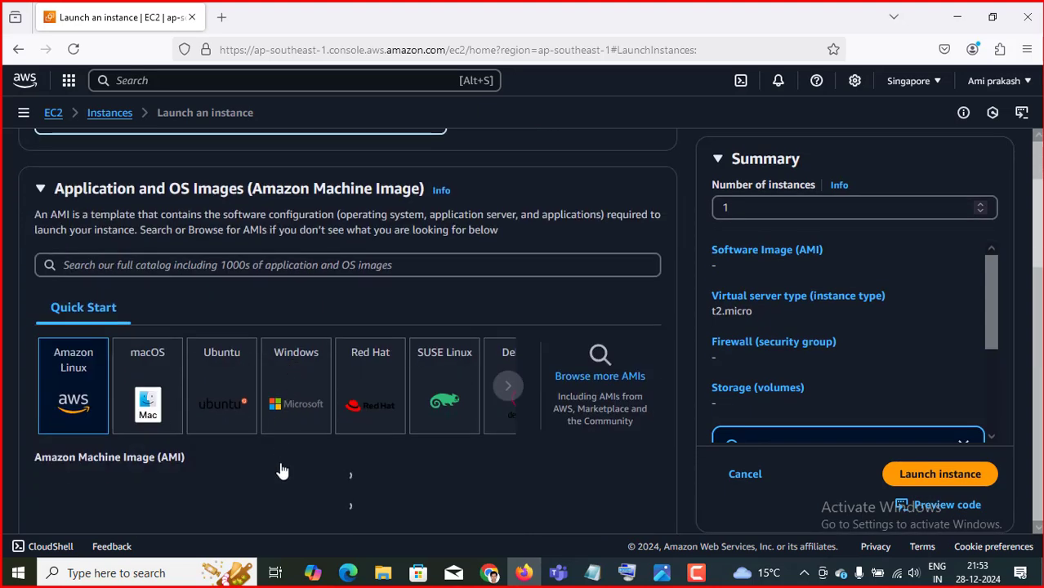
scroll(280, 469, down, 1)
click(293, 315)
scroll(294, 368, down, 4)
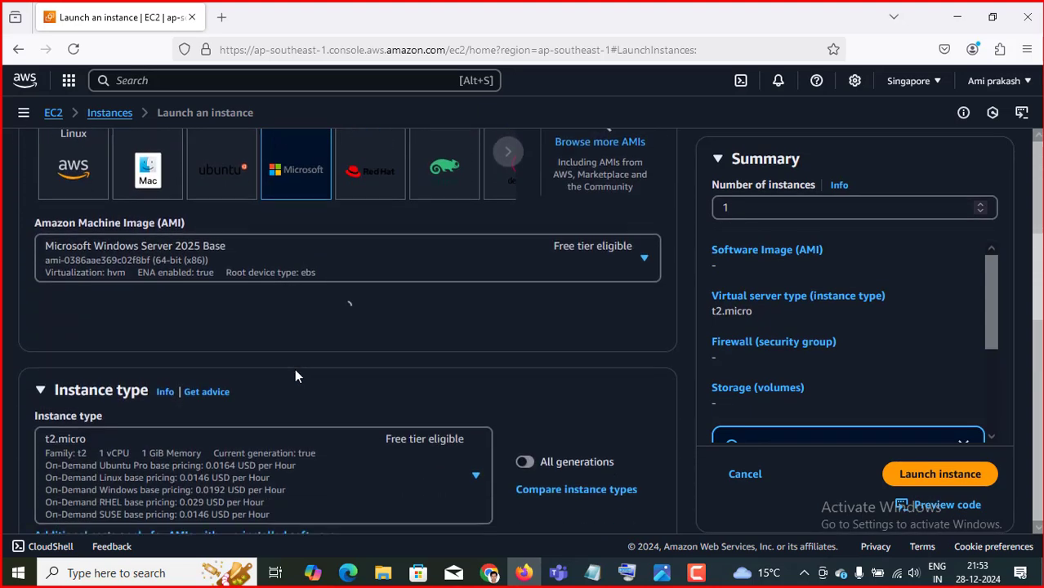
Step: Create an RSA key pair named Singapore in .pem format for the instance
scroll(296, 374, down, 3)
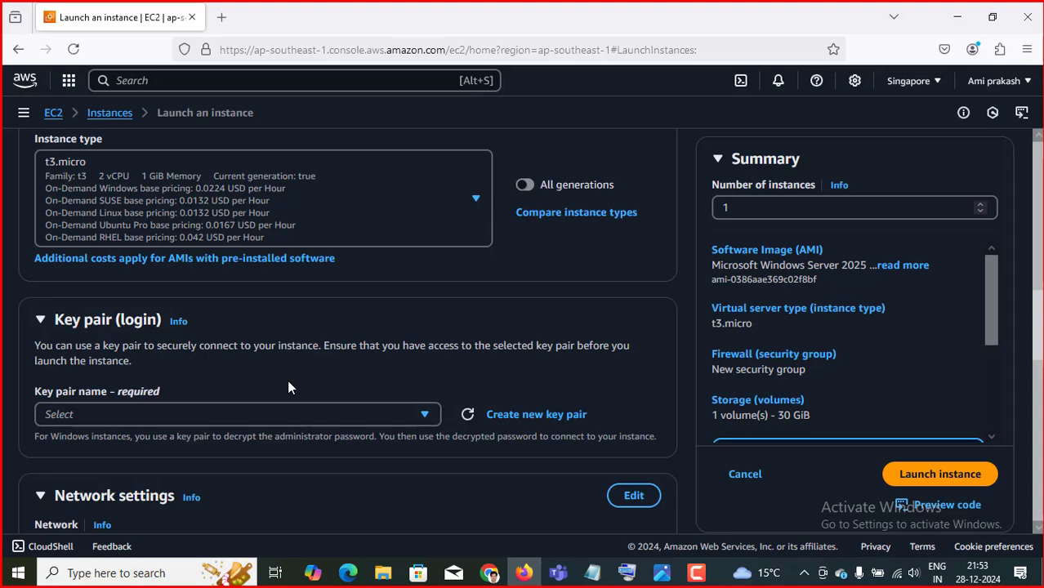
scroll(287, 380, down, 2)
click(539, 260)
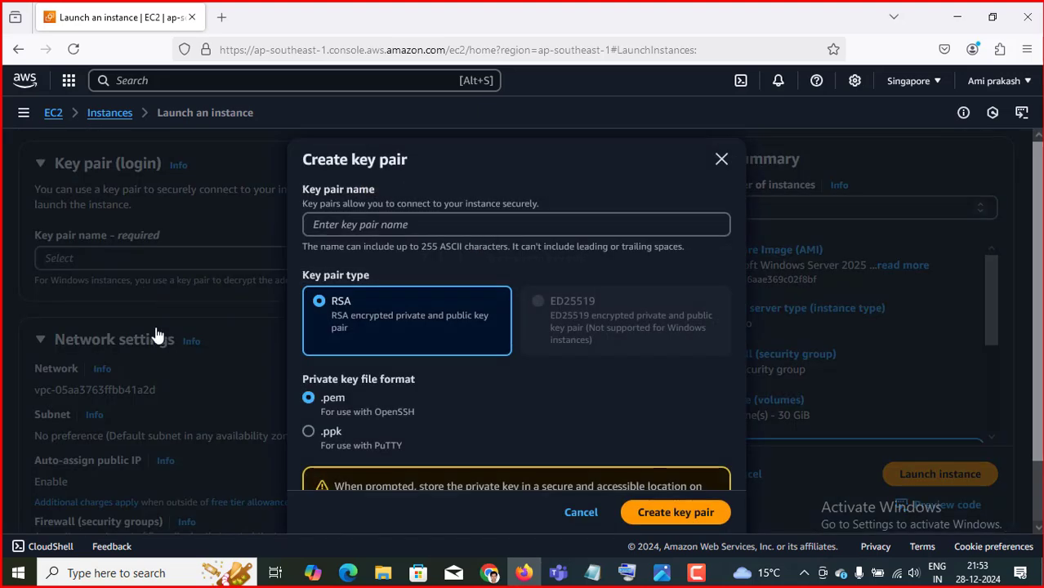
click(380, 226)
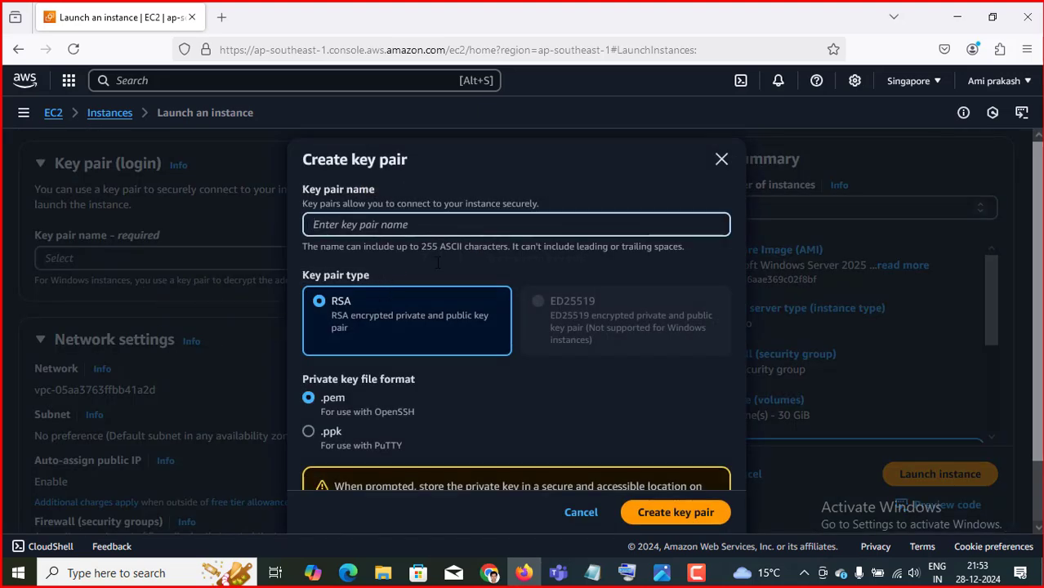
text(Singap)
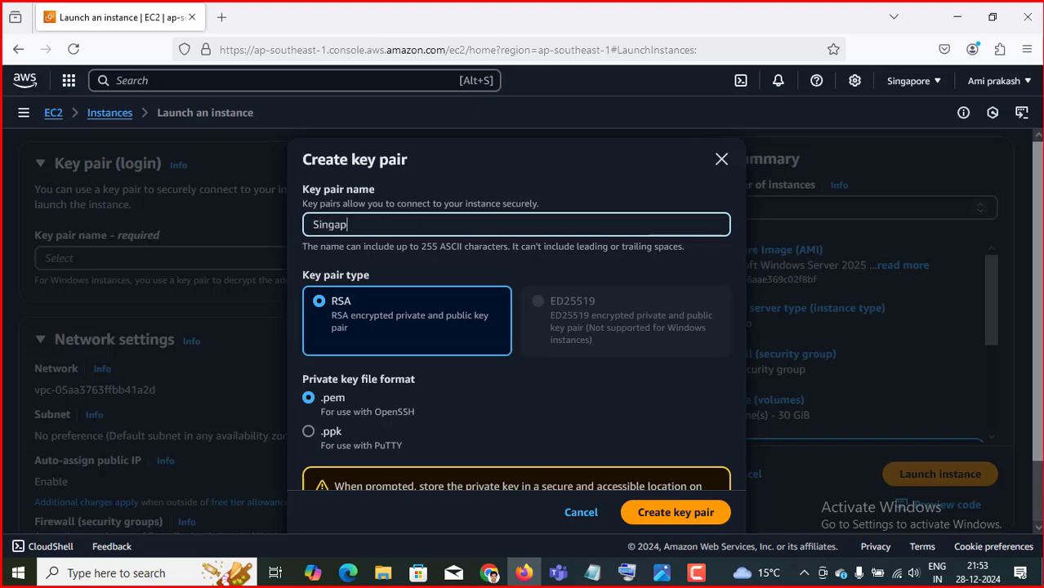
text(ore)
scroll(611, 398, down, 2)
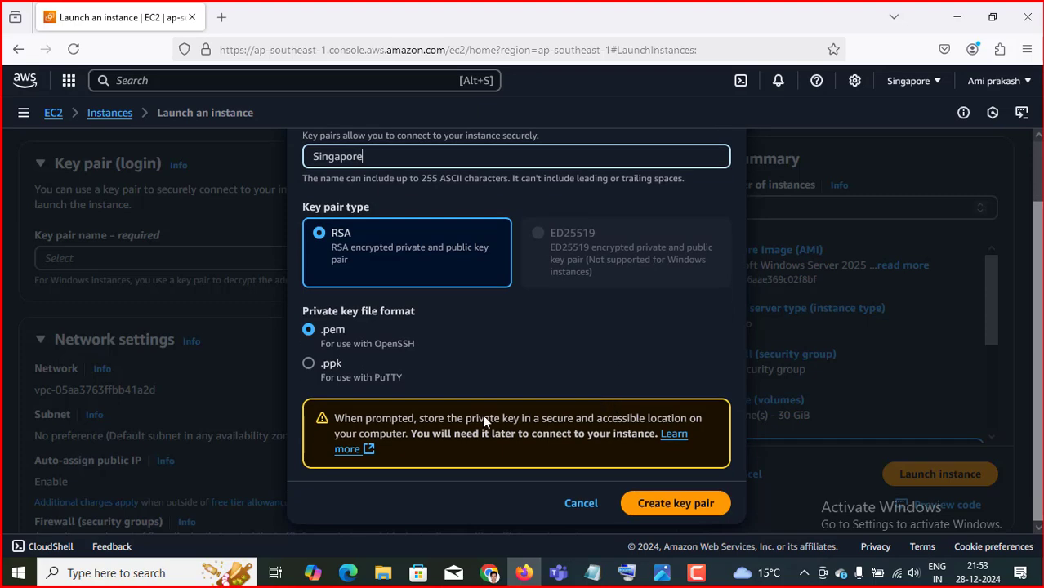
click(670, 505)
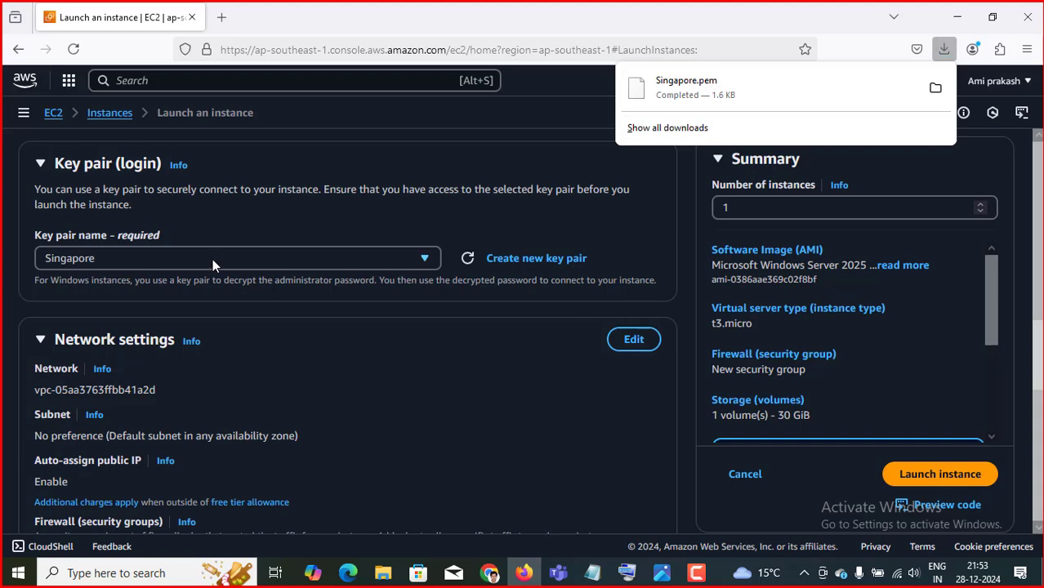
Step: Edit the instance's network settings to use the singapore VPC and its subnet sub
scroll(434, 419, down, 2)
click(634, 262)
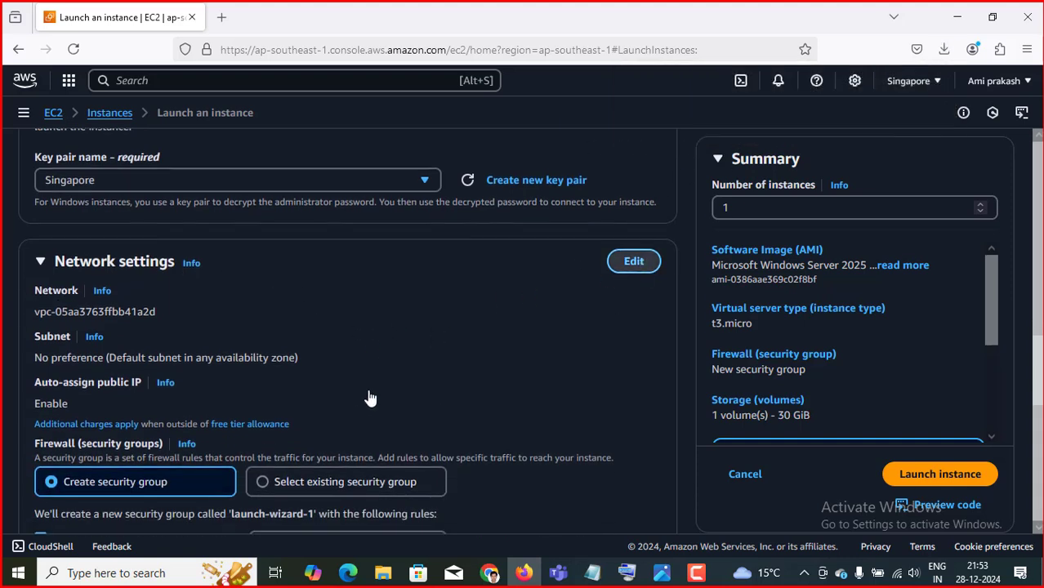
click(326, 323)
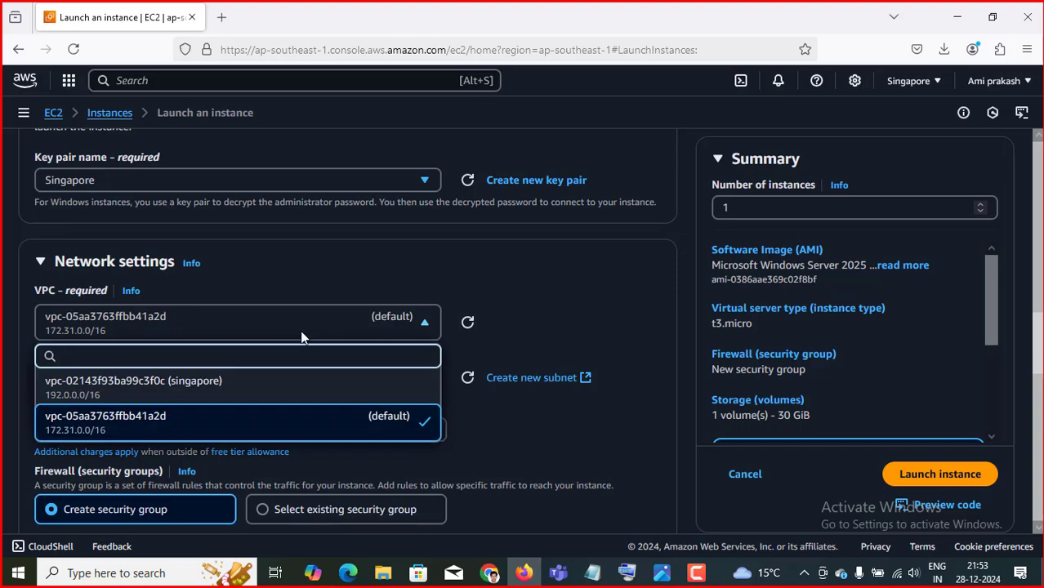
click(284, 396)
click(366, 397)
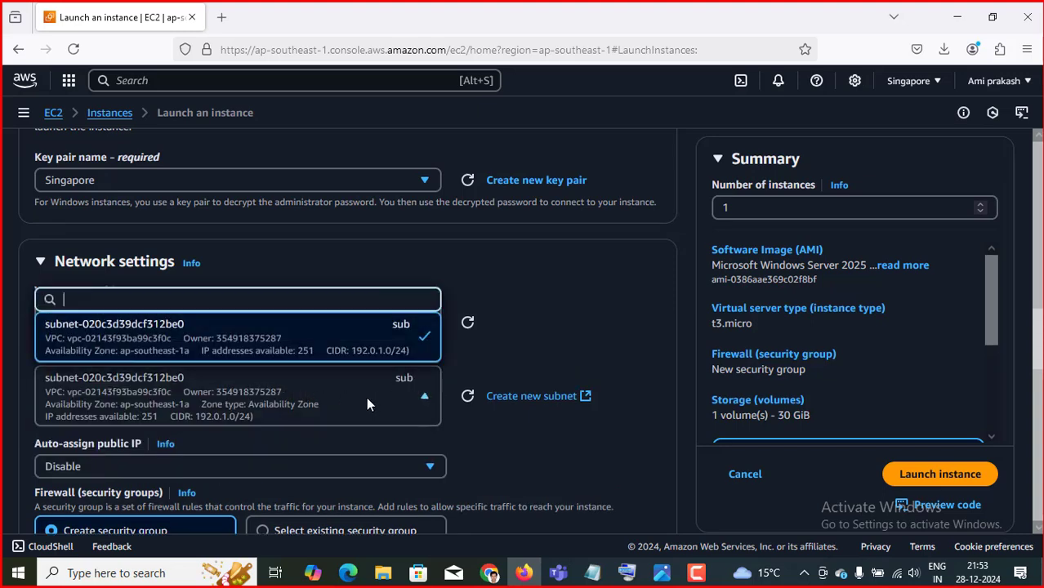
click(286, 347)
Step: Enable automatic public IP assignment for the instance
scroll(578, 319, down, 3)
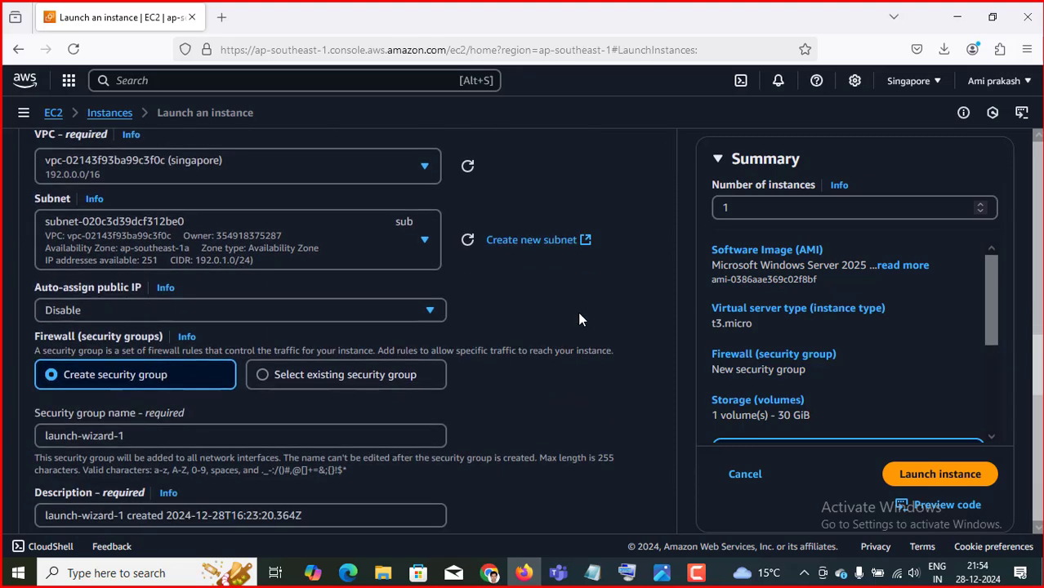
click(133, 311)
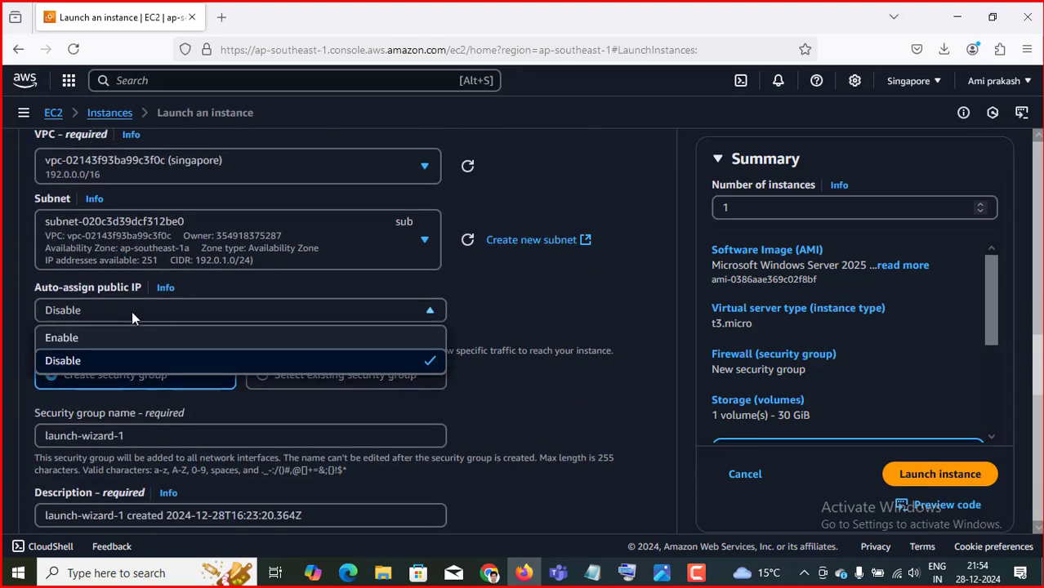
click(102, 343)
Step: Set both the name and the description of the new security group to Singapore
scroll(122, 376, down, 2)
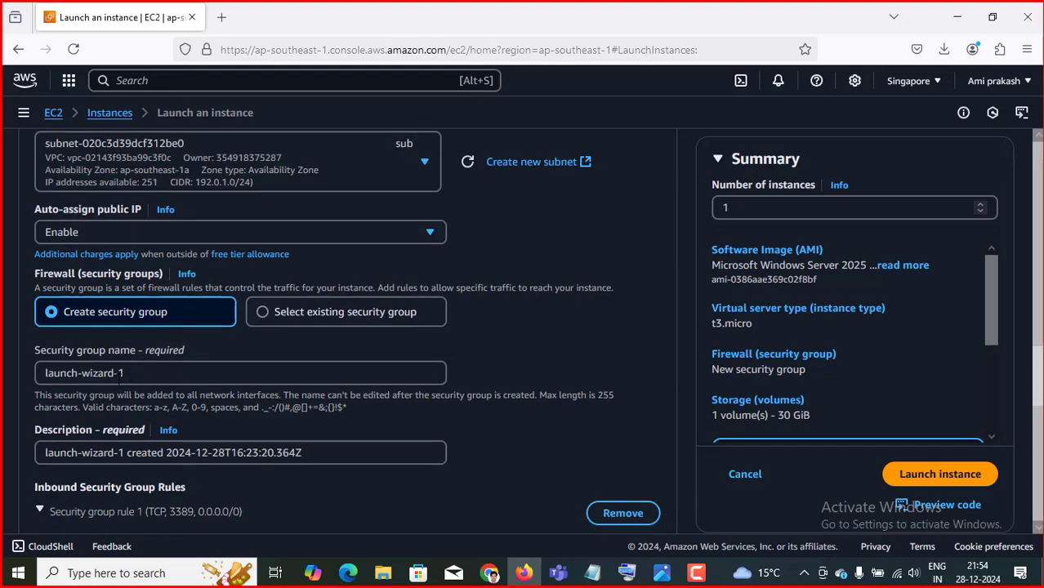
drag(145, 373, 2, 368)
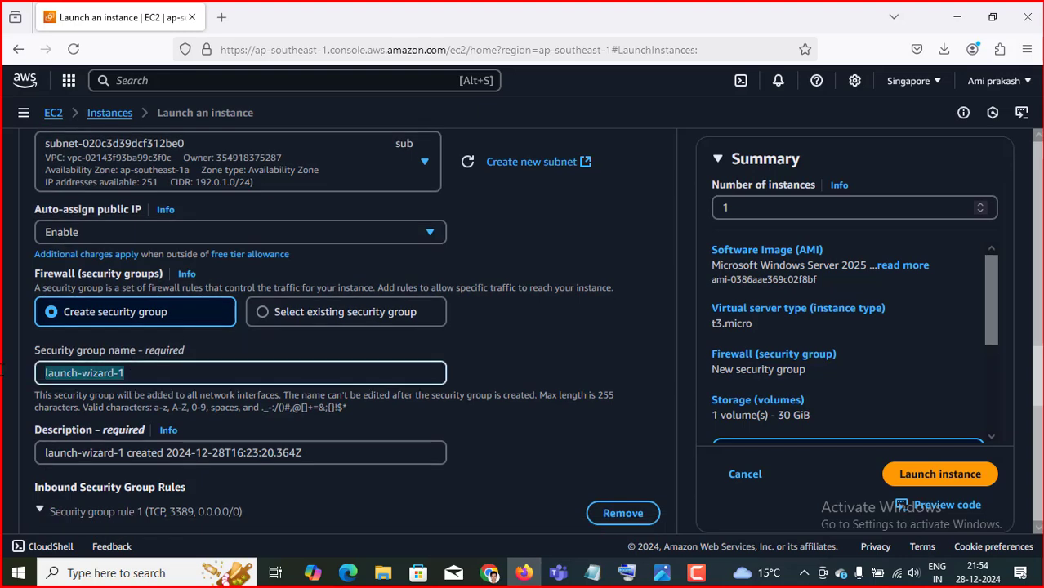
text(Singap)
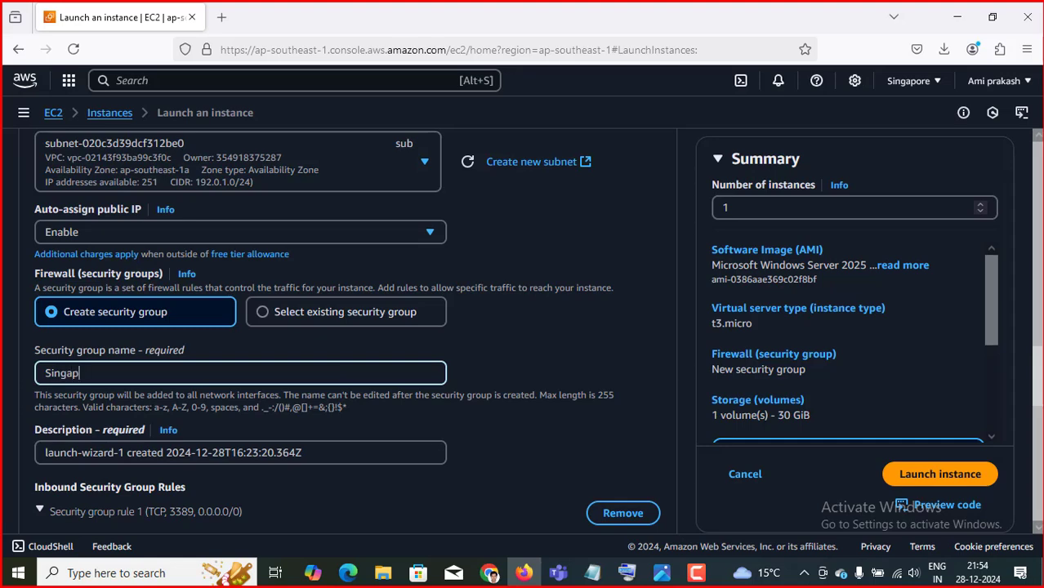
text(ore)
key(ctrl+a)
key(ctrl+c)
scroll(343, 326, down, 4)
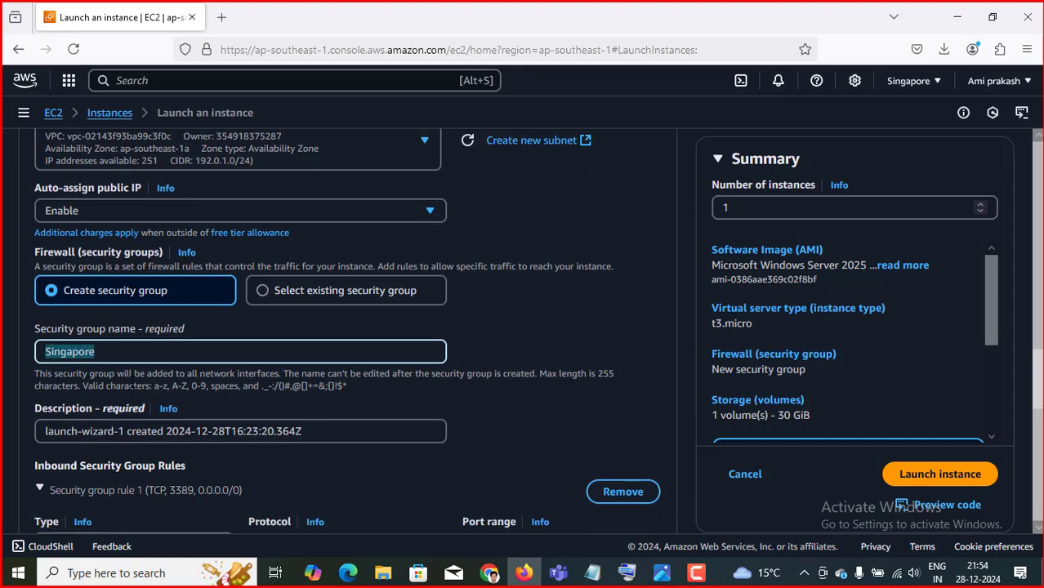
key(Tab)
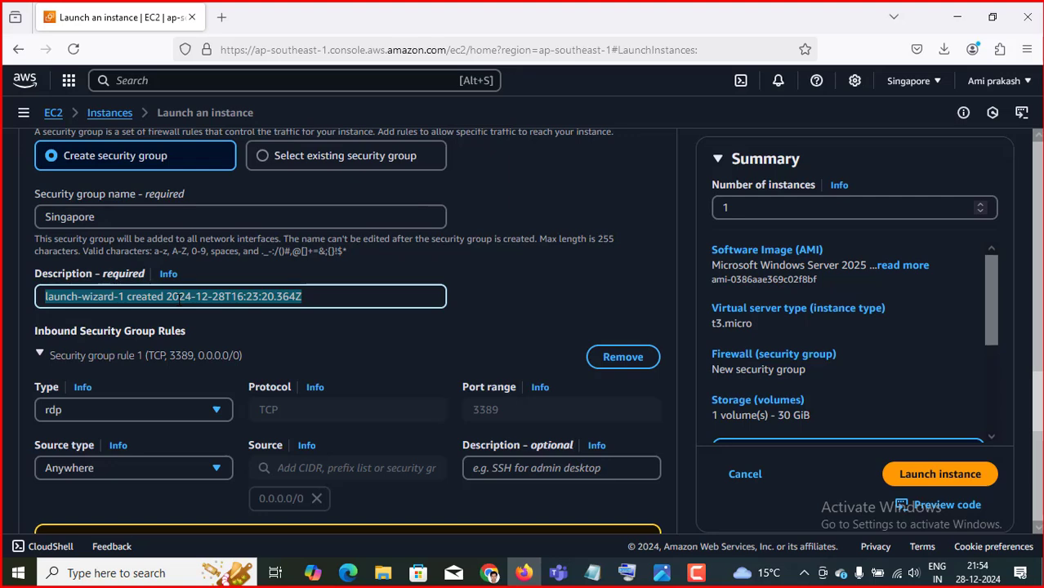
scroll(179, 305, down, 3)
key(ctrl+v)
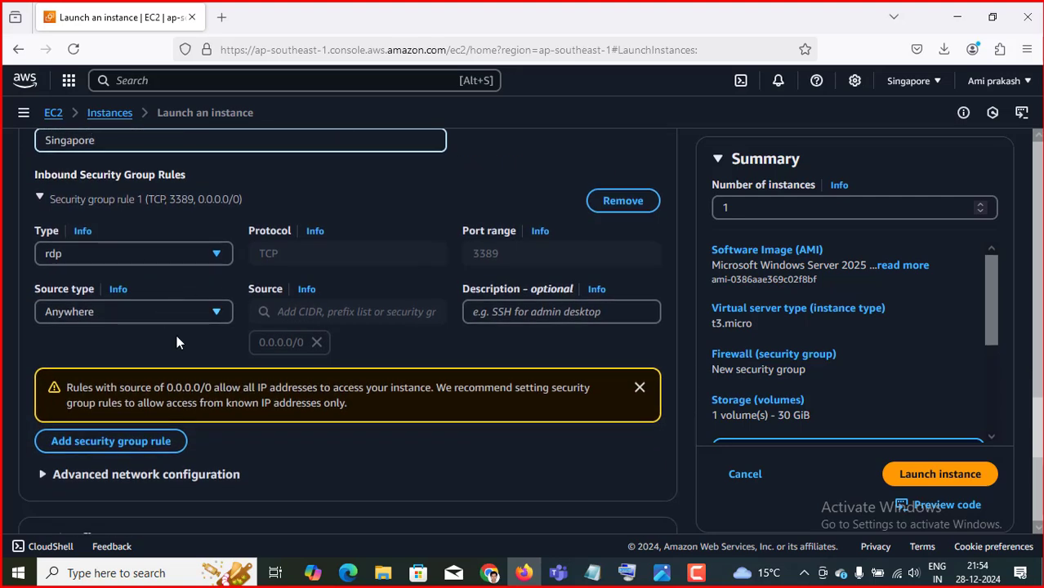
Step: Add a second inbound security group rule for All ICMP - IPv4 with source type Anywhere
click(92, 441)
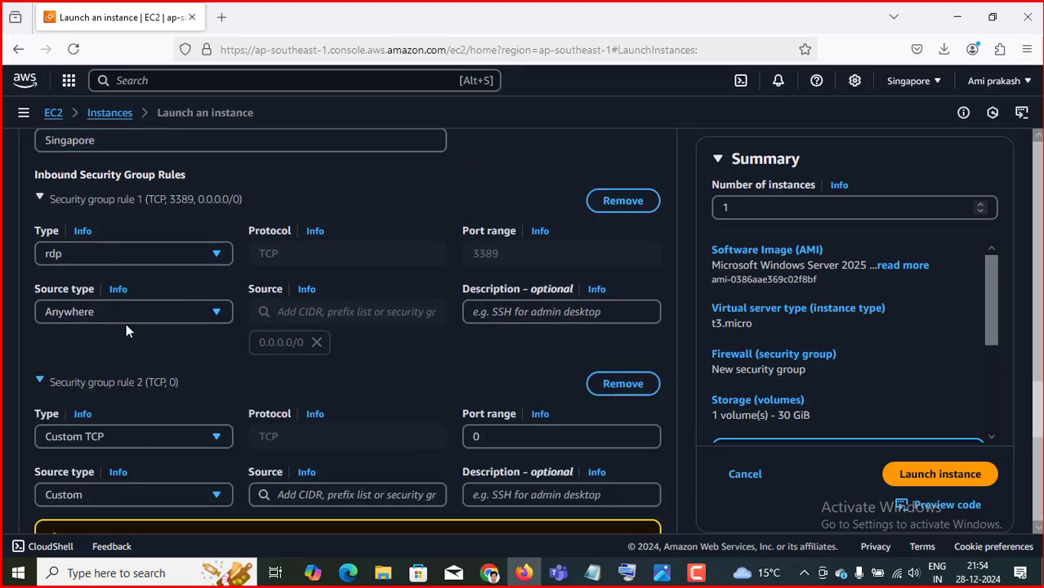
click(118, 436)
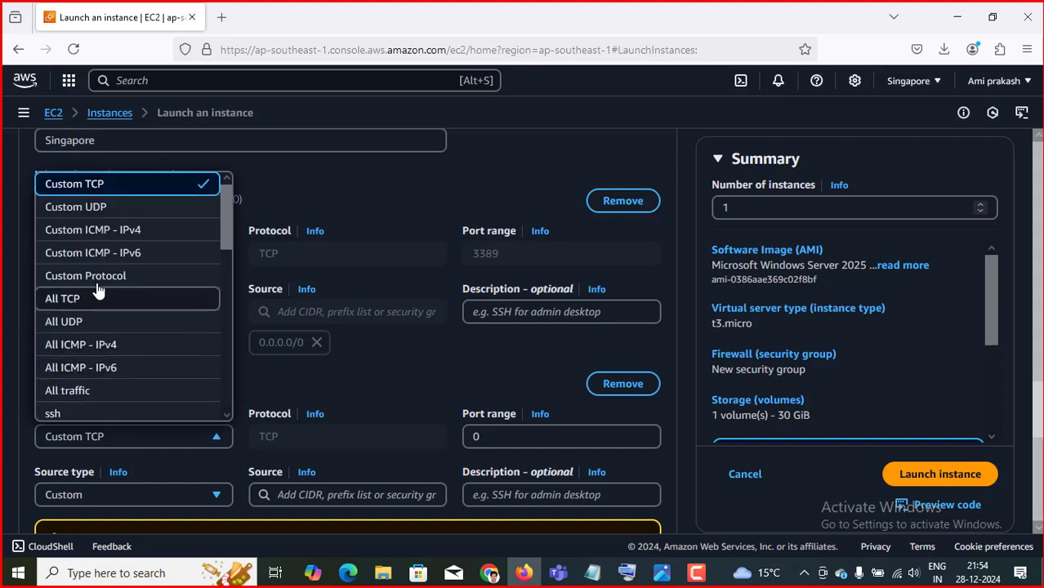
click(99, 347)
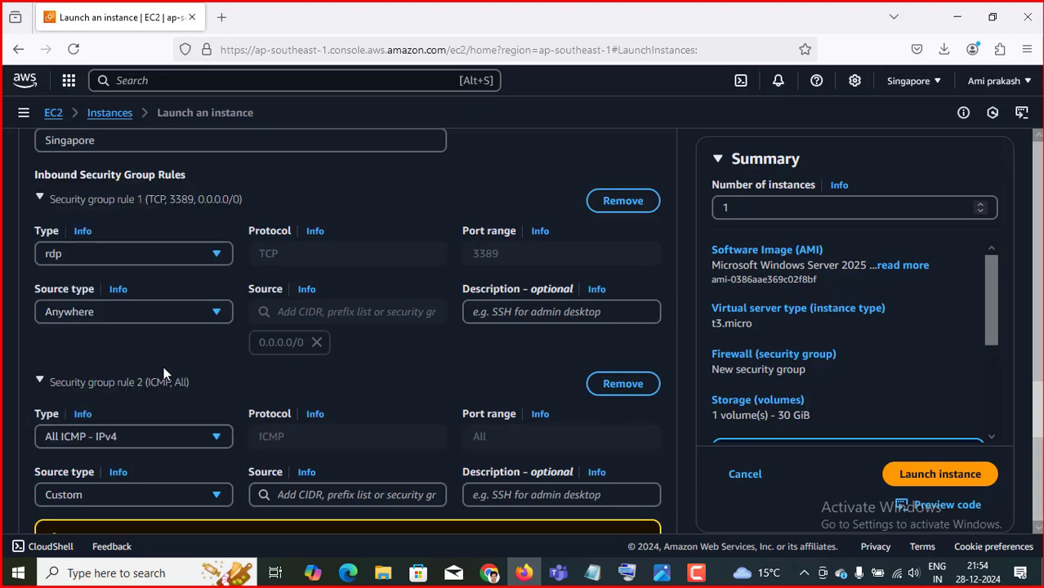
scroll(196, 383, down, 2)
click(153, 339)
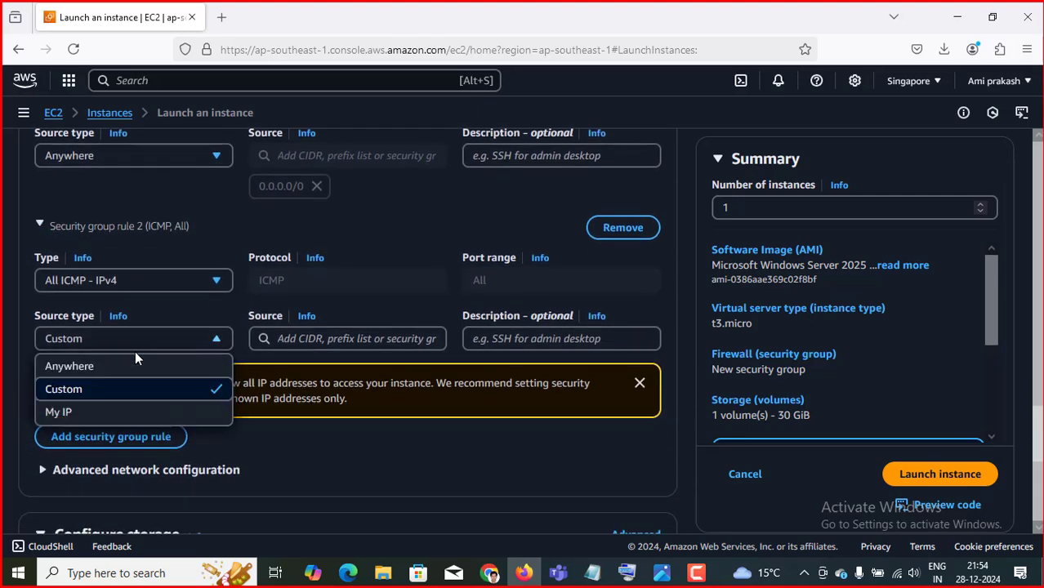
click(78, 365)
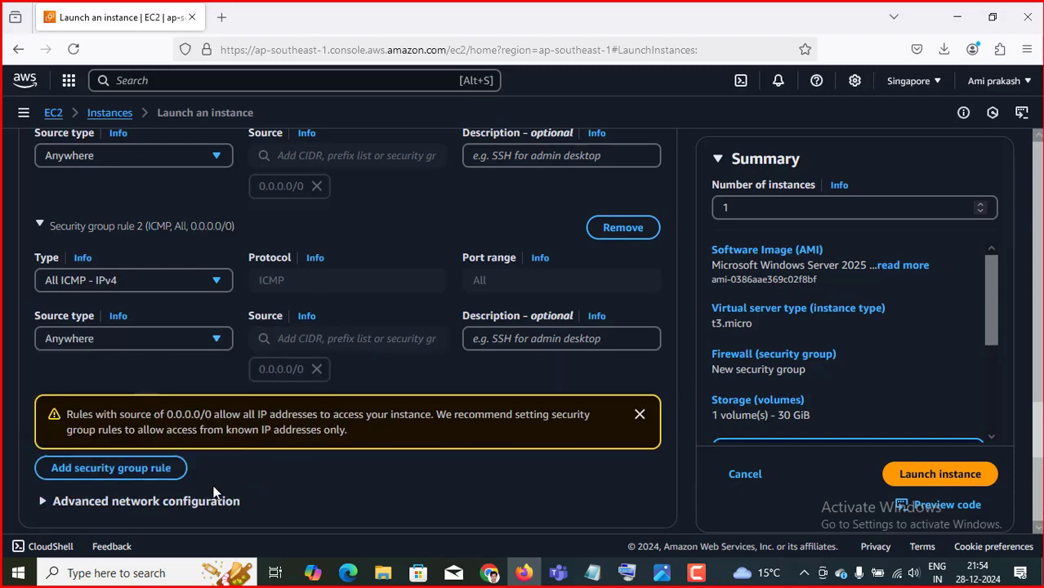
Step: Review the instance's launch settings from the security group rules back up to the machine image
scroll(225, 462, down, 3)
scroll(226, 462, down, 2)
scroll(227, 463, up, 5)
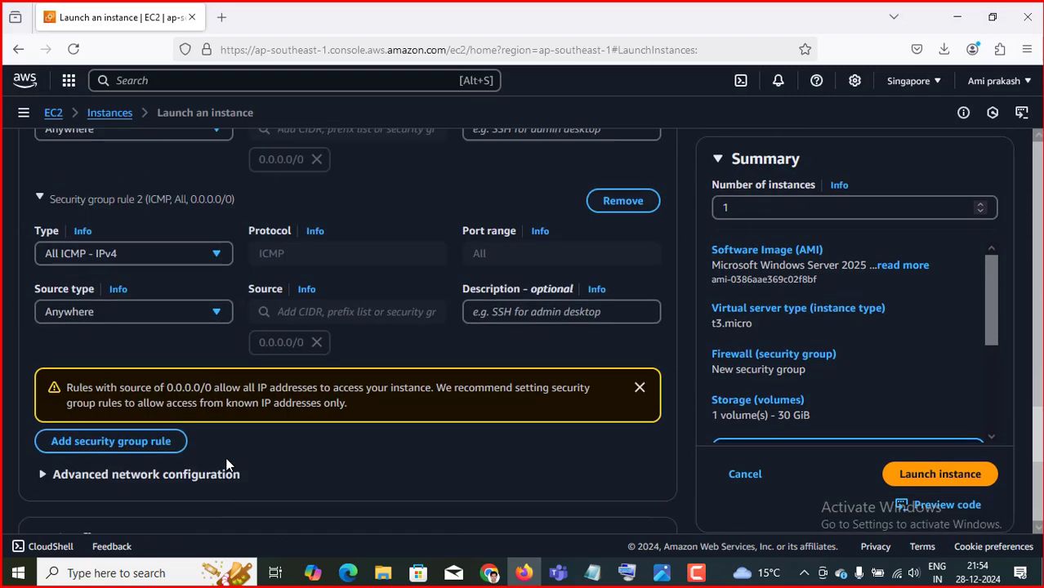
scroll(227, 464, up, 10)
scroll(198, 407, up, 6)
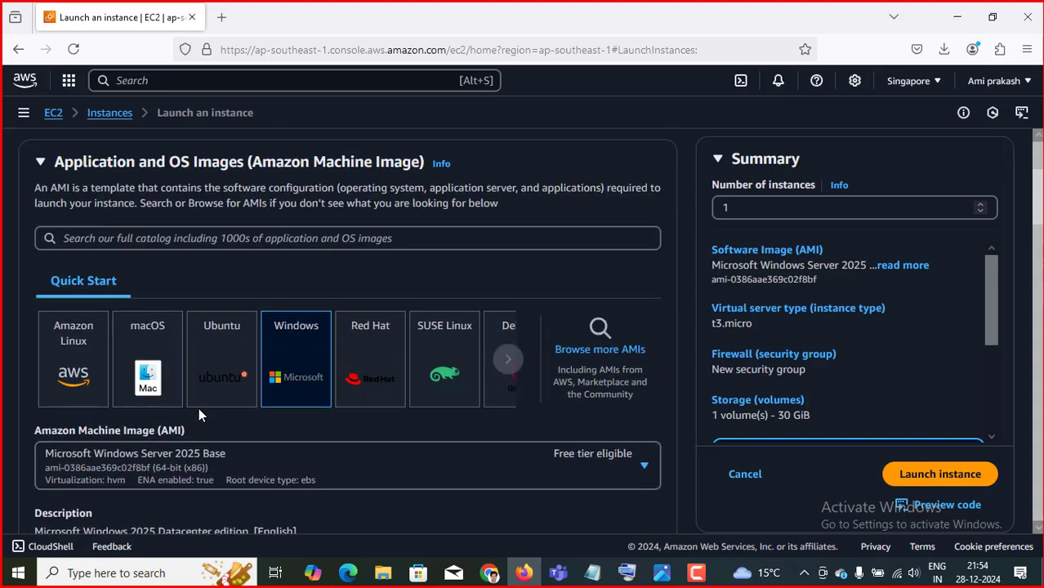
Step: Check the configured settings from the instance name down to the storage and launch the Singapore instance
scroll(131, 286, up, 3)
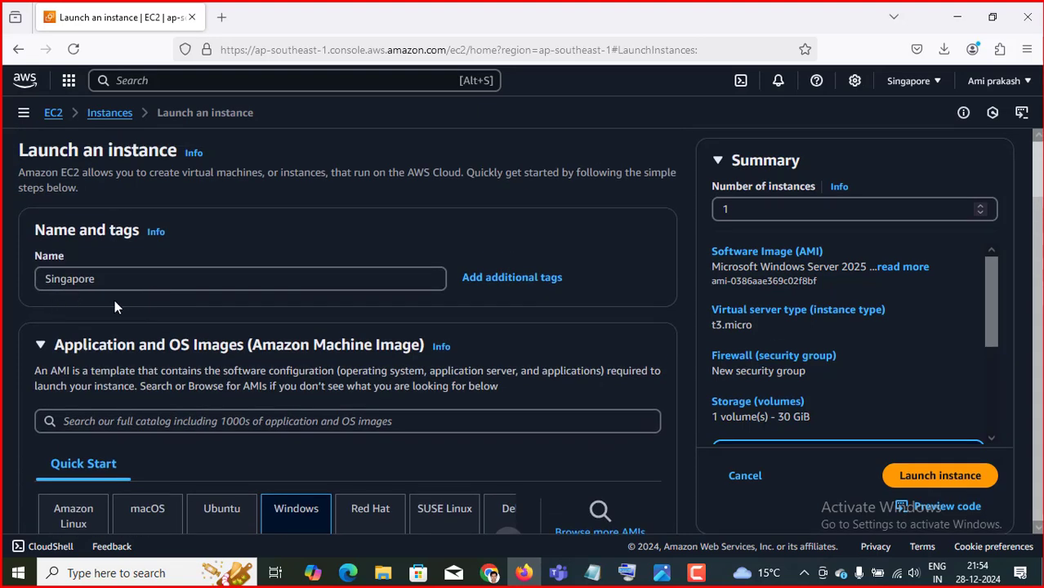
scroll(182, 317, down, 9)
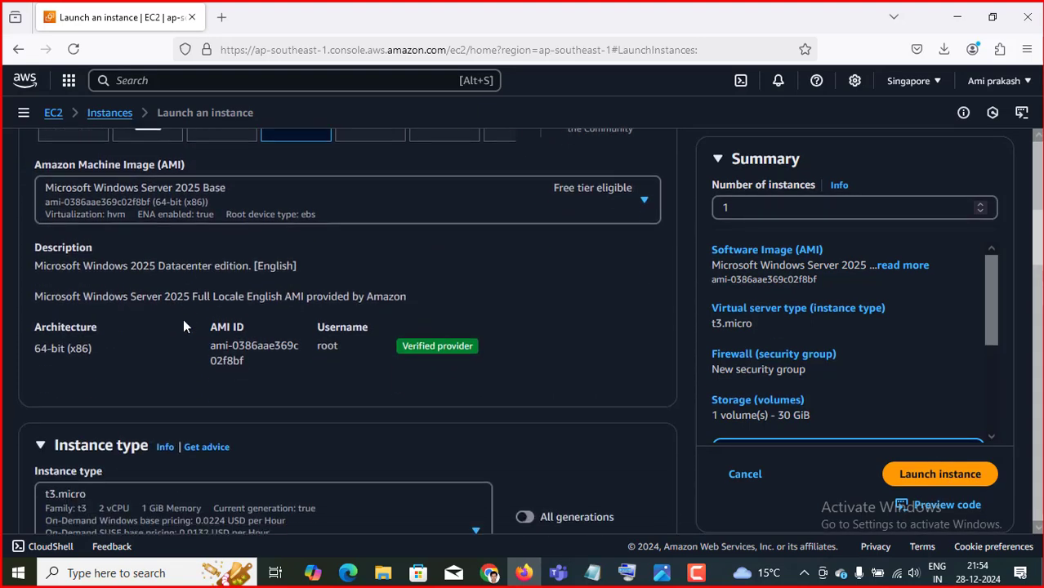
scroll(183, 326, down, 6)
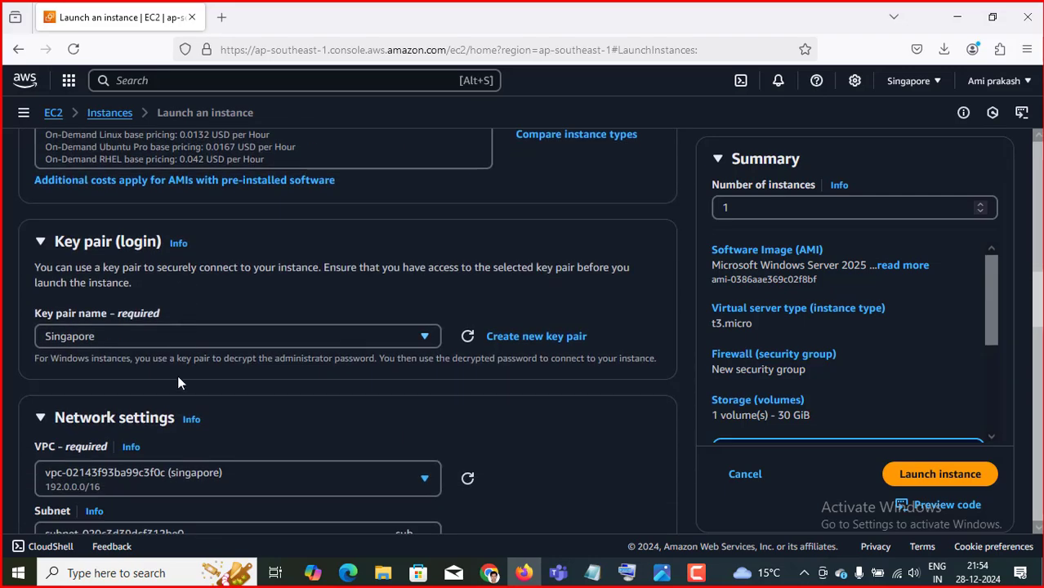
scroll(187, 393, down, 1)
scroll(196, 417, down, 1)
scroll(229, 432, down, 9)
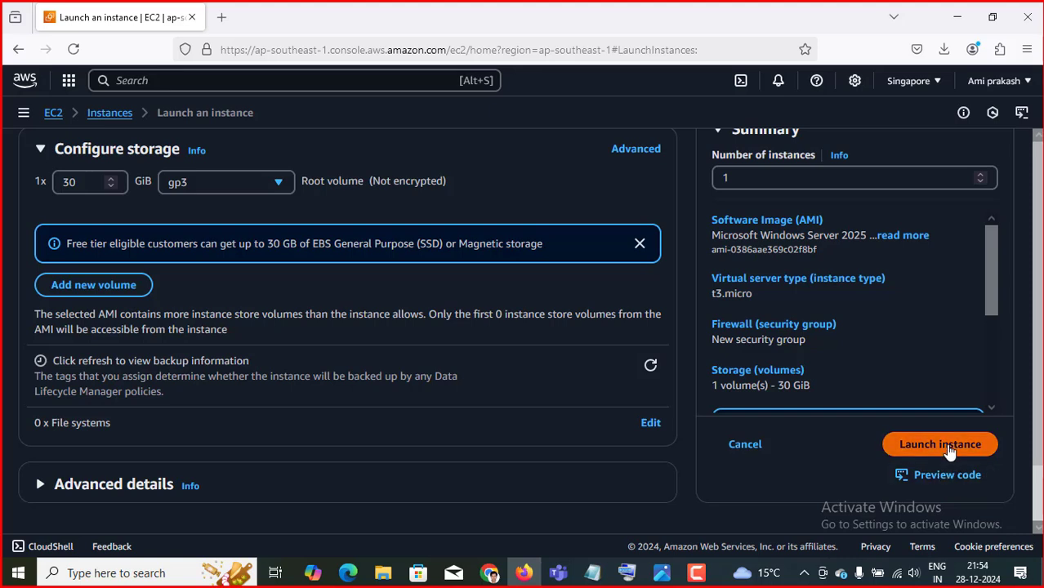
click(946, 448)
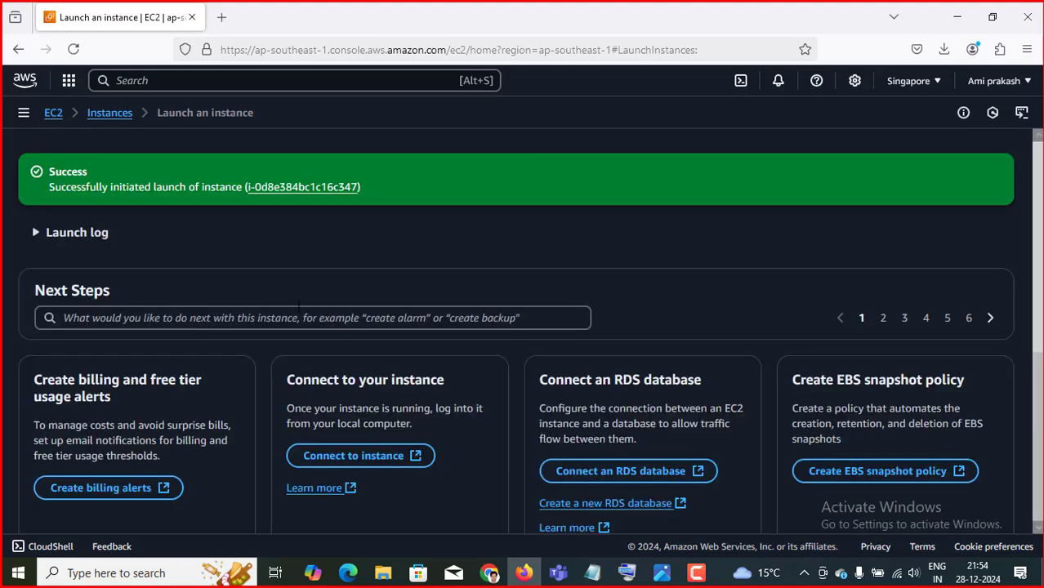
Step: Open and refresh the Singapore instances list, and open the EC2 instances list of the Mumbai account in Chrome
click(98, 118)
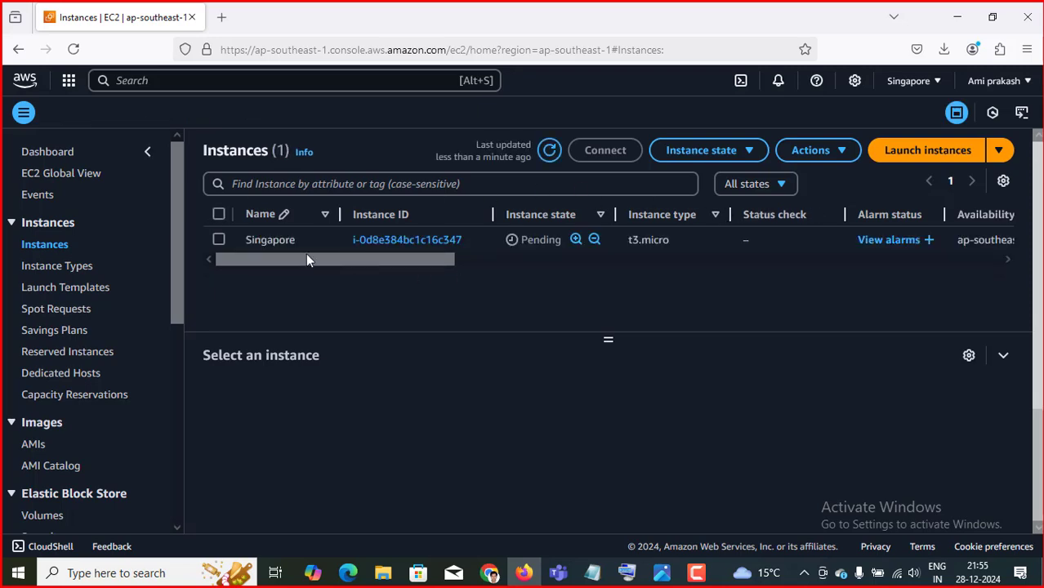
click(551, 152)
click(489, 573)
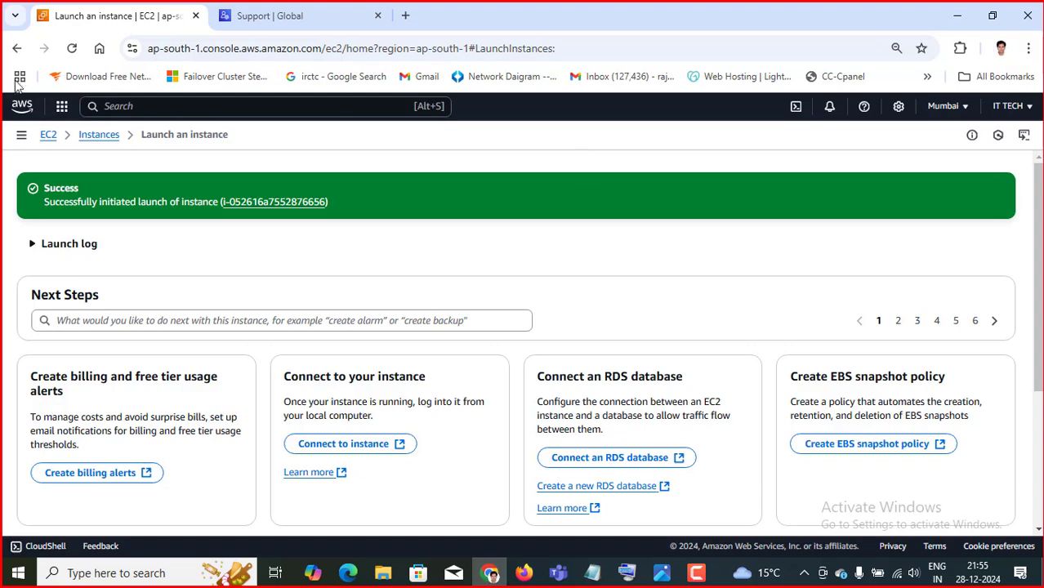
click(91, 141)
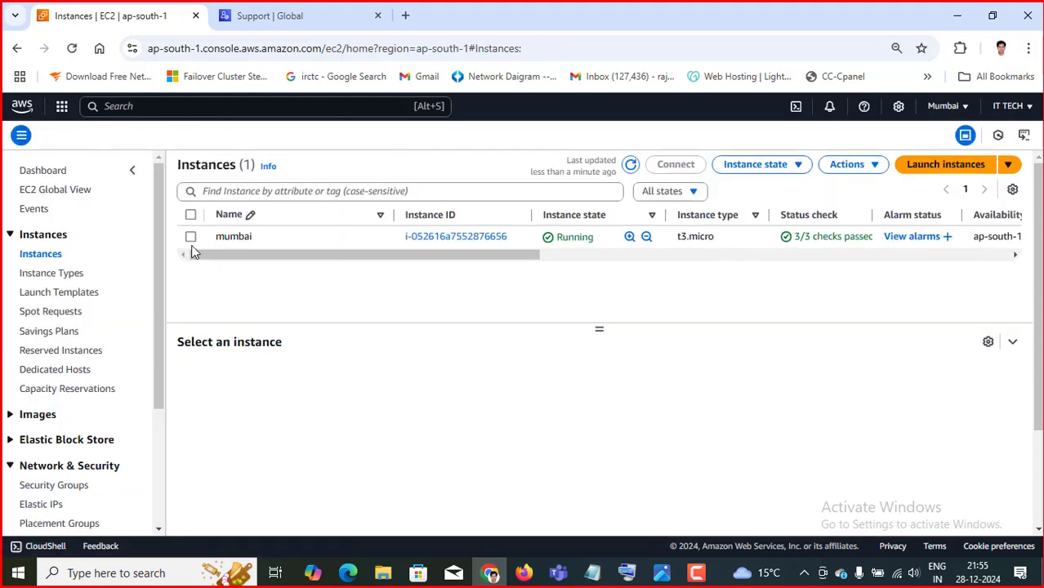
Step: Open the connection options for the mumbai instance and download its remote desktop file for the RDP client
click(601, 236)
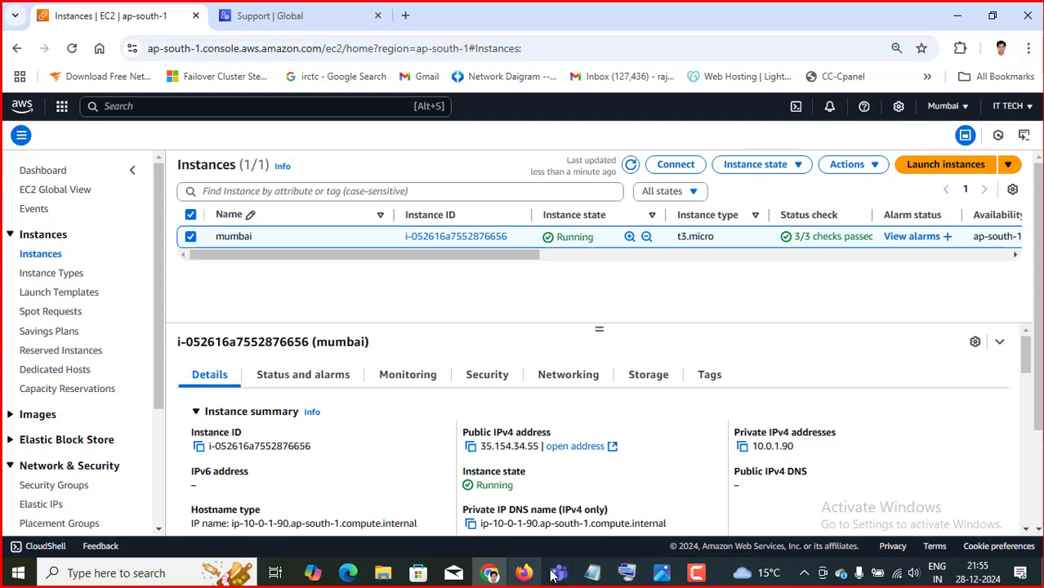
mouse_move(558, 572)
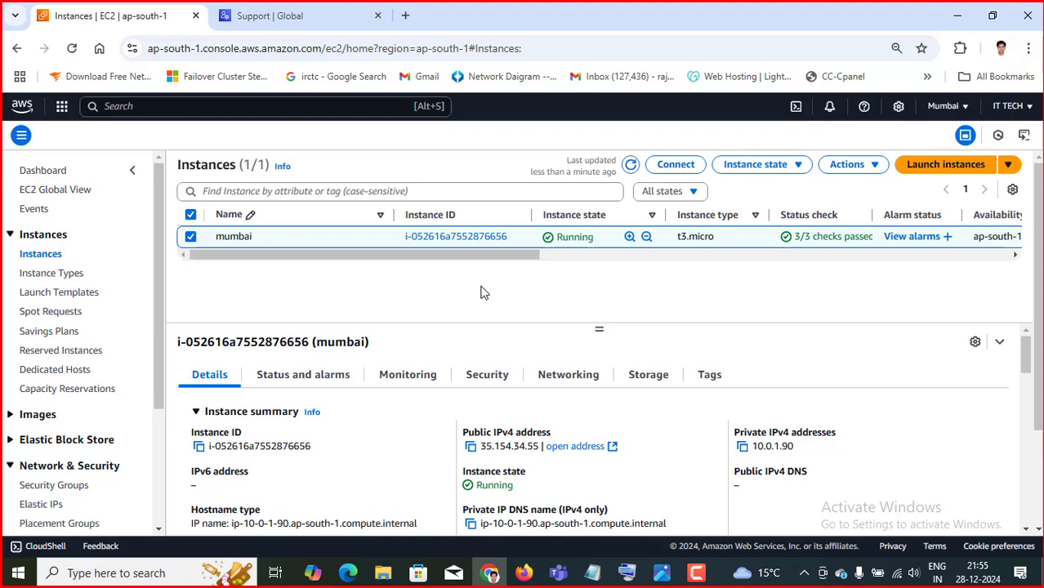
click(671, 166)
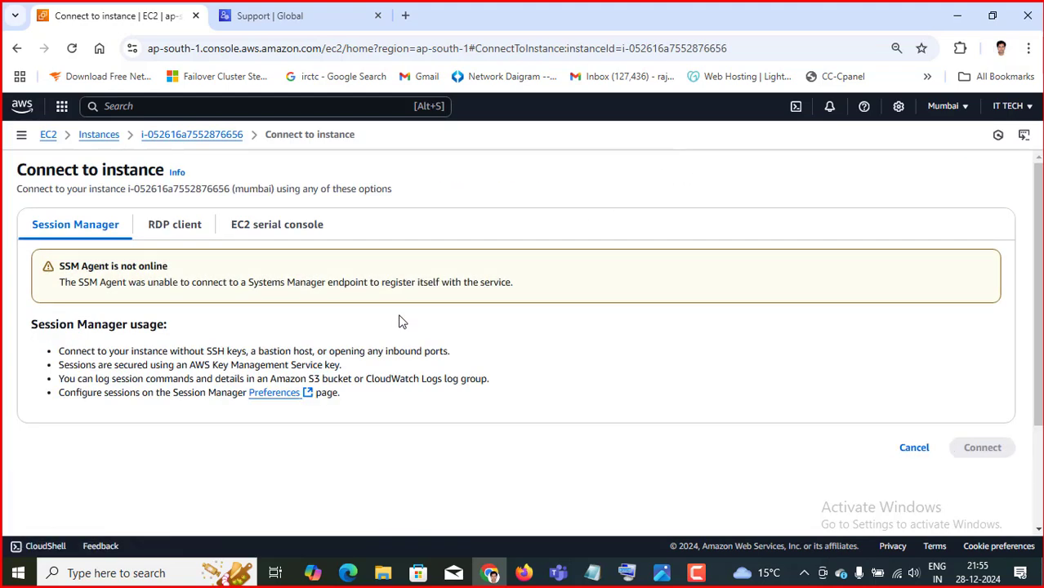
click(182, 227)
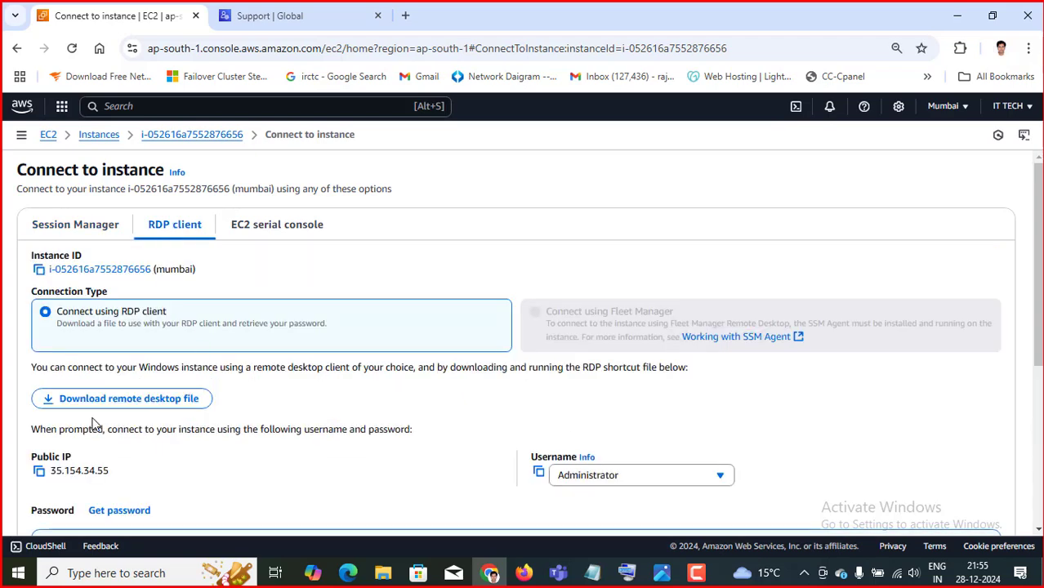
click(89, 403)
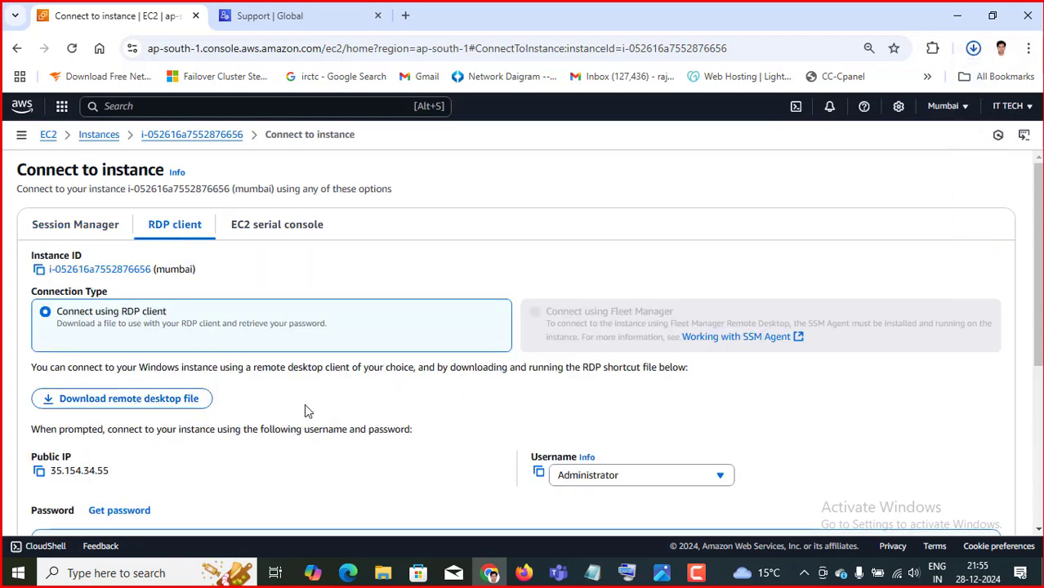
Step: Switch to the AWS Class meeting in Teams, mute the microphone and minimize the meeting window
click(558, 506)
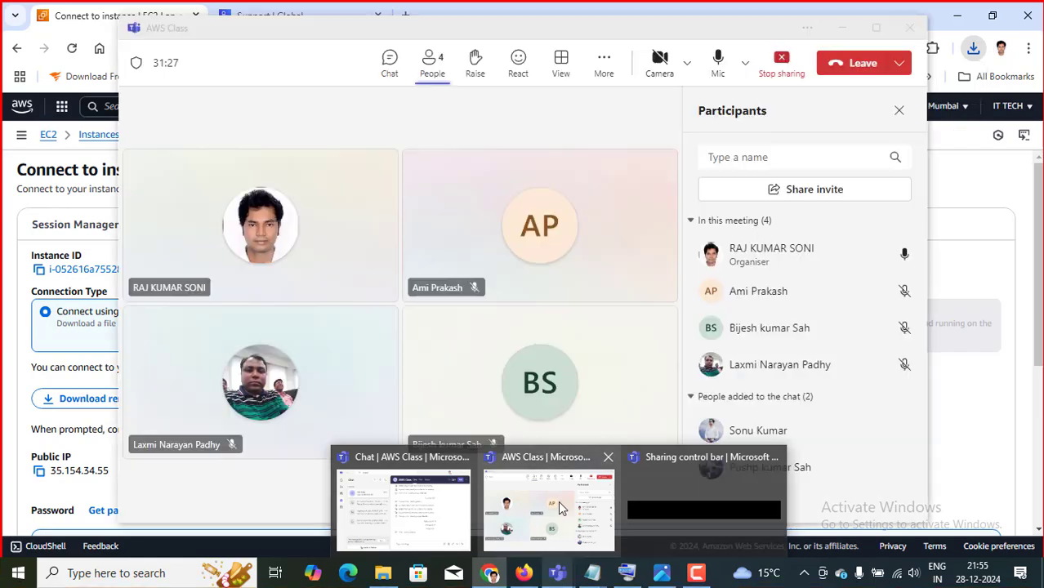
click(558, 500)
click(716, 58)
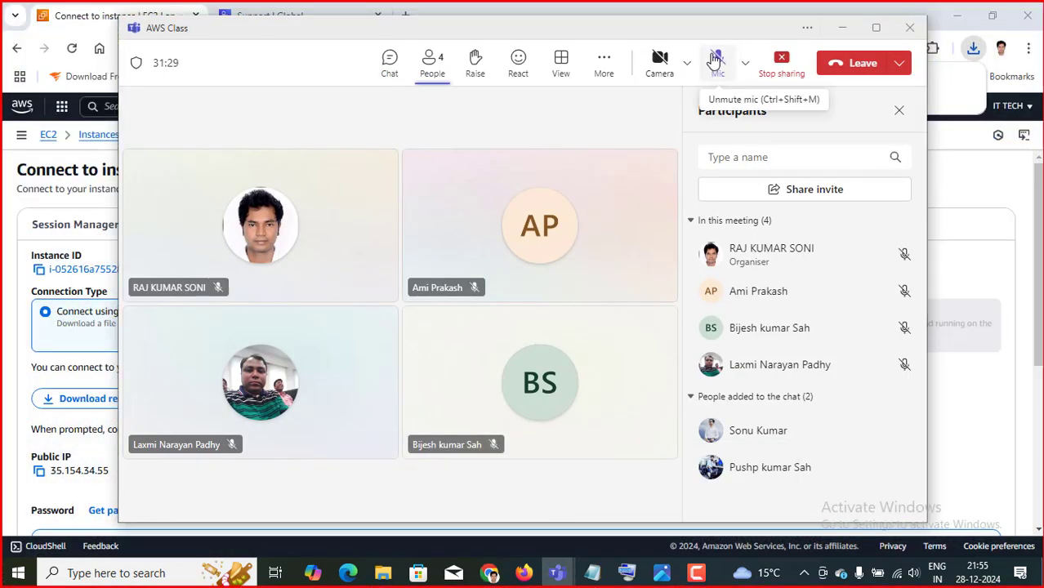
click(842, 28)
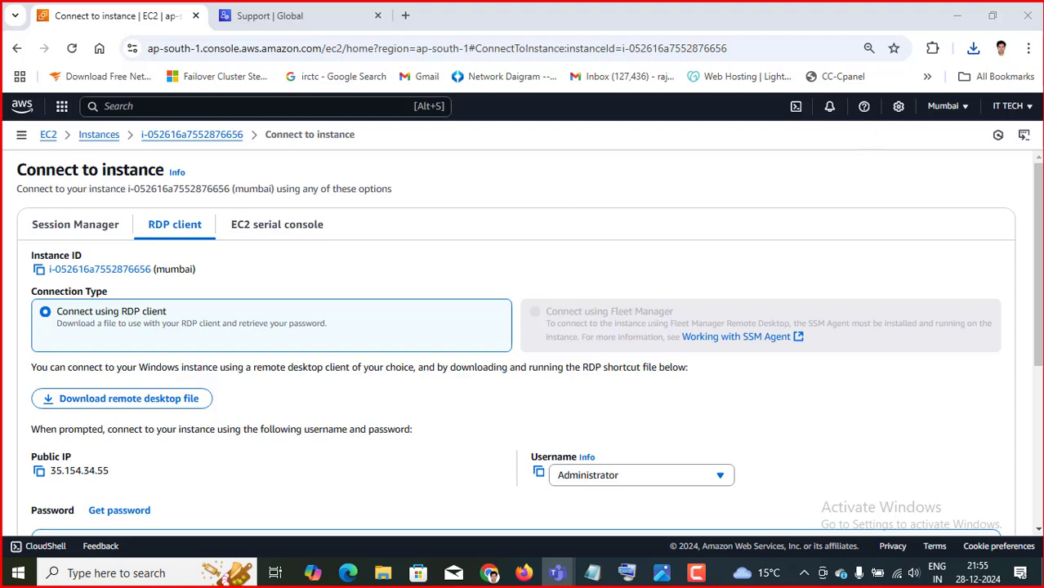
Step: Decrypt the mumbai instance's Windows administrator password using the private key file Peering.pem and copy the password
click(973, 49)
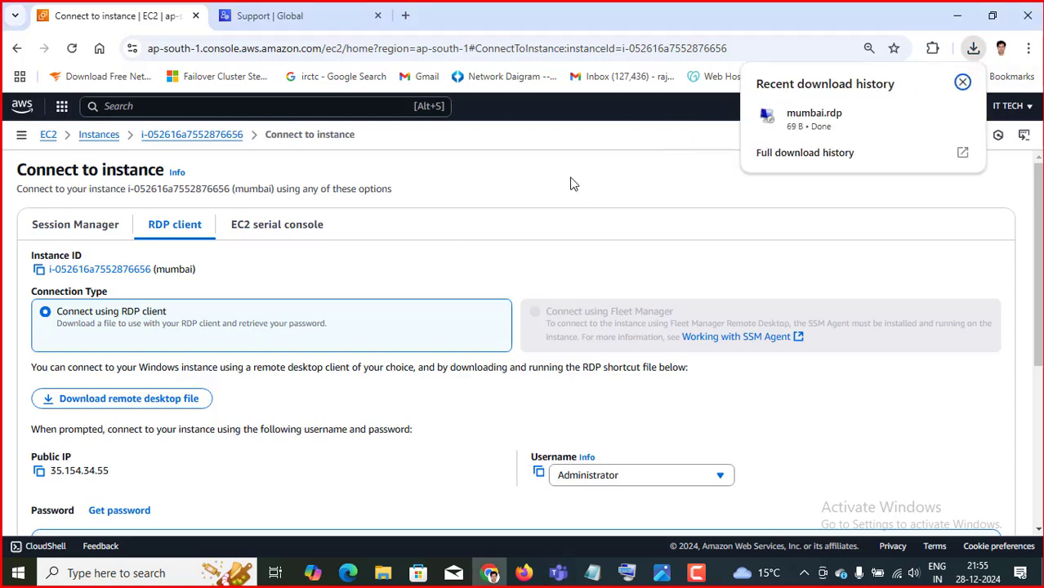
scroll(90, 384, down, 2)
click(123, 360)
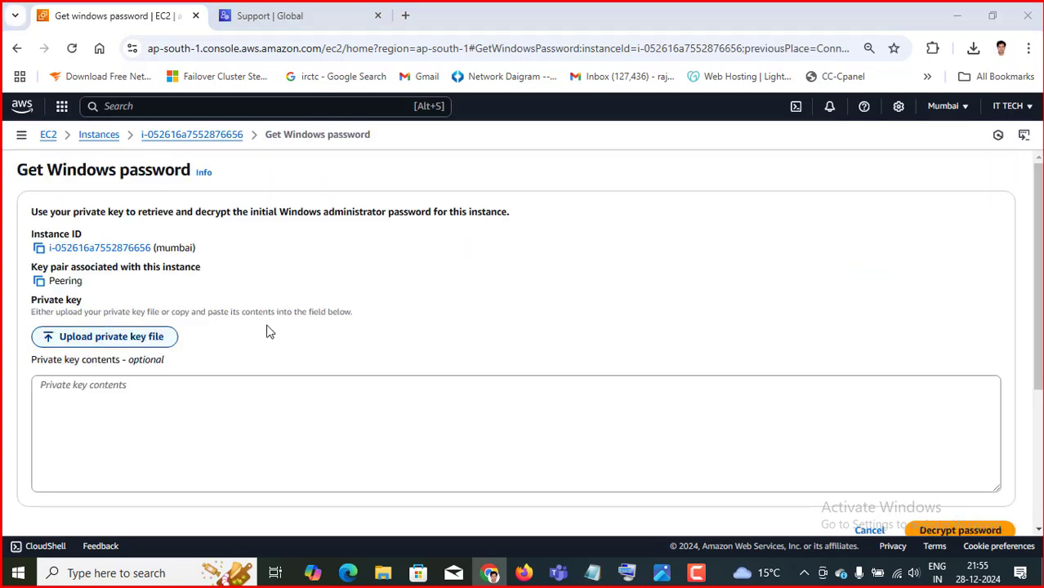
click(111, 336)
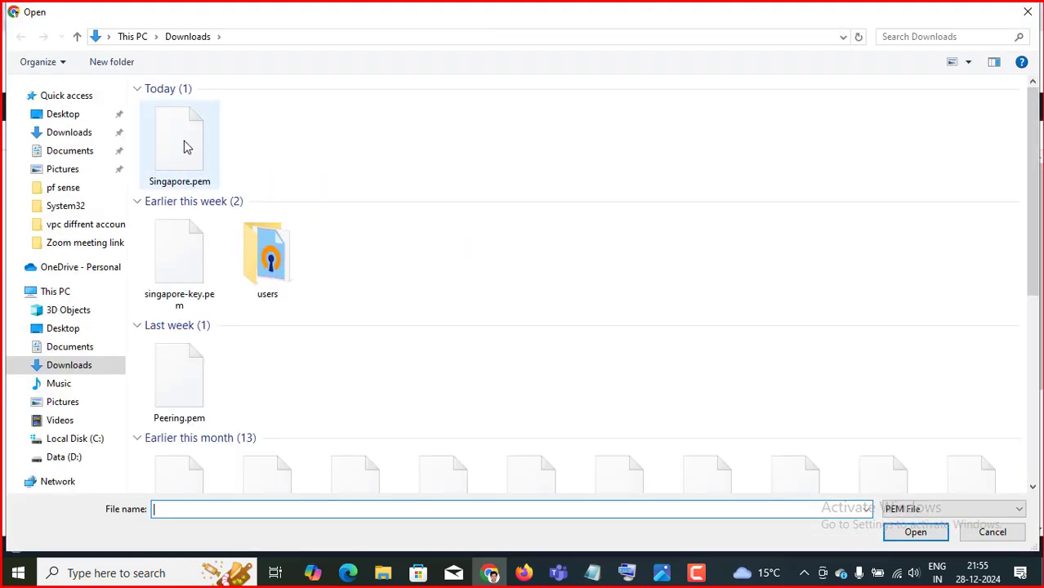
double_click(179, 385)
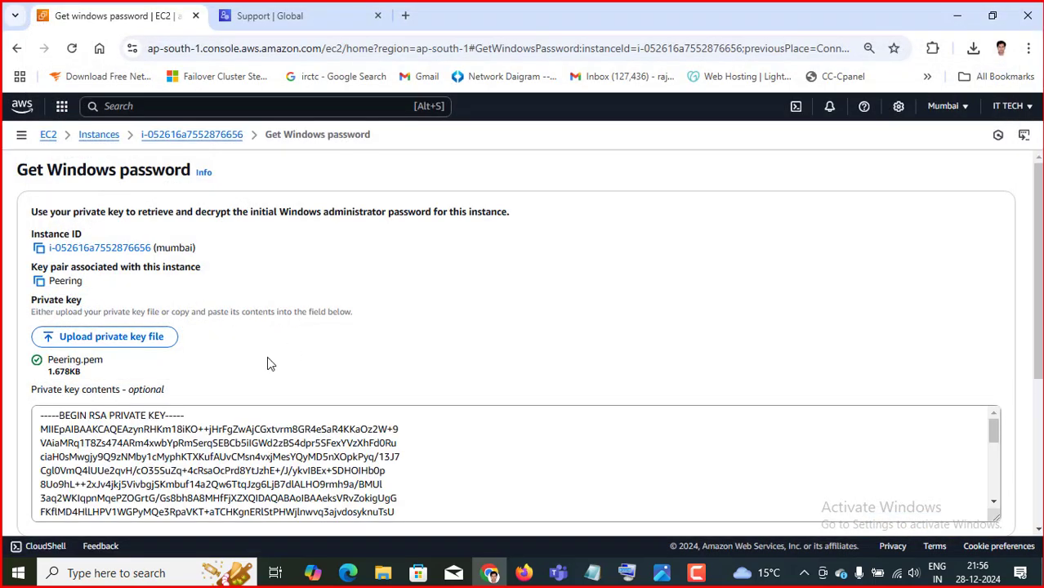
scroll(422, 366, down, 5)
click(956, 306)
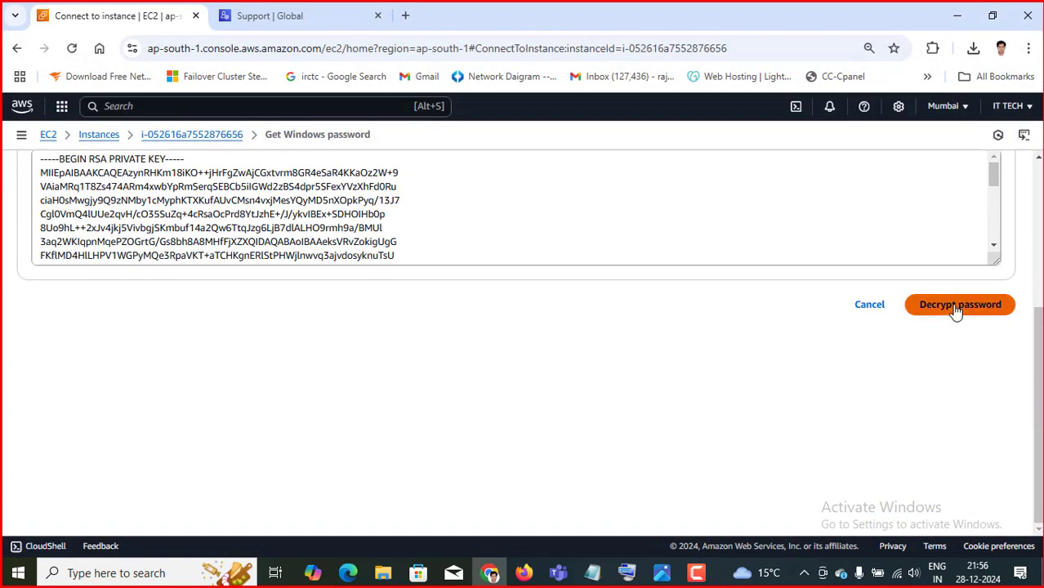
click(38, 264)
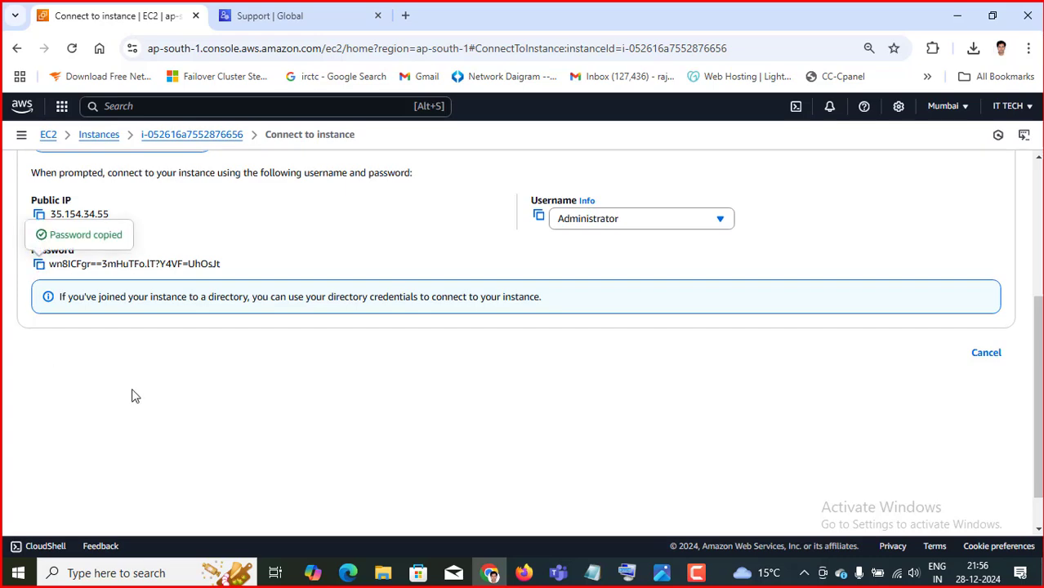
Step: Switch to the open Notepad notes and paste the copied administrator password below the numbered list
scroll(804, 207, up, 5)
click(973, 49)
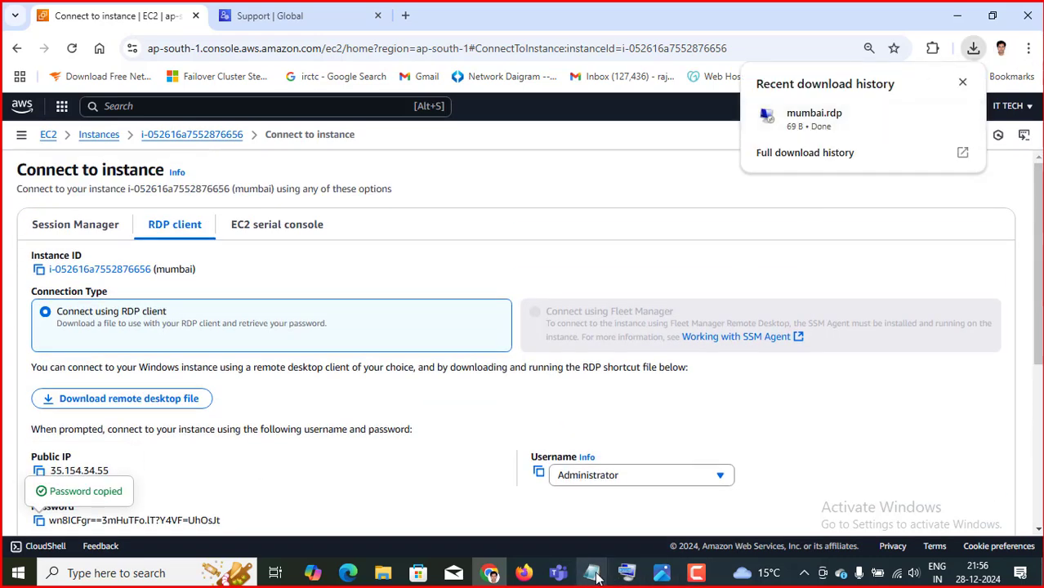
mouse_move(596, 577)
click(699, 531)
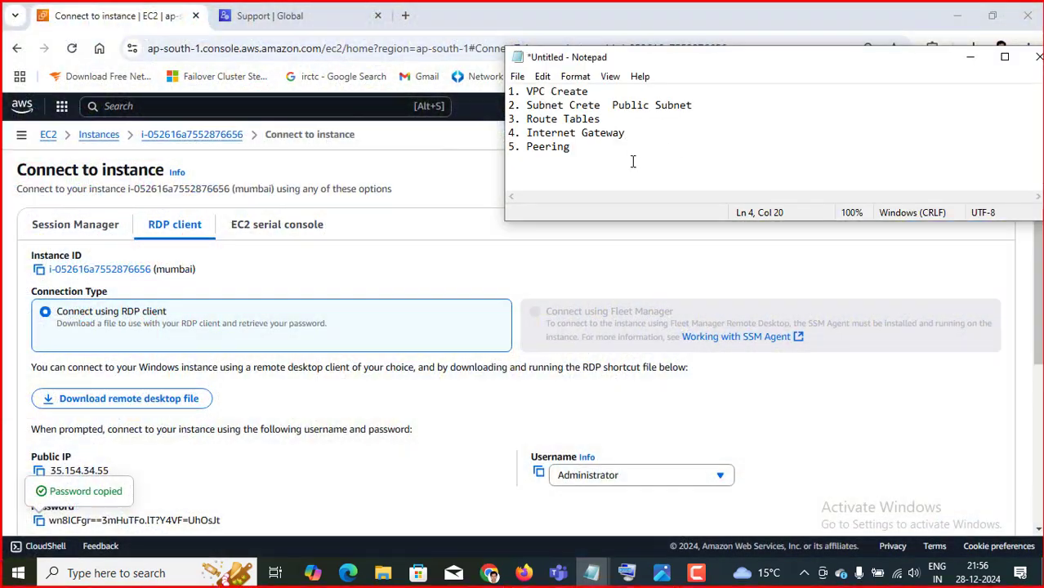
key(Return)
key(Return)
key(ctrl+v)
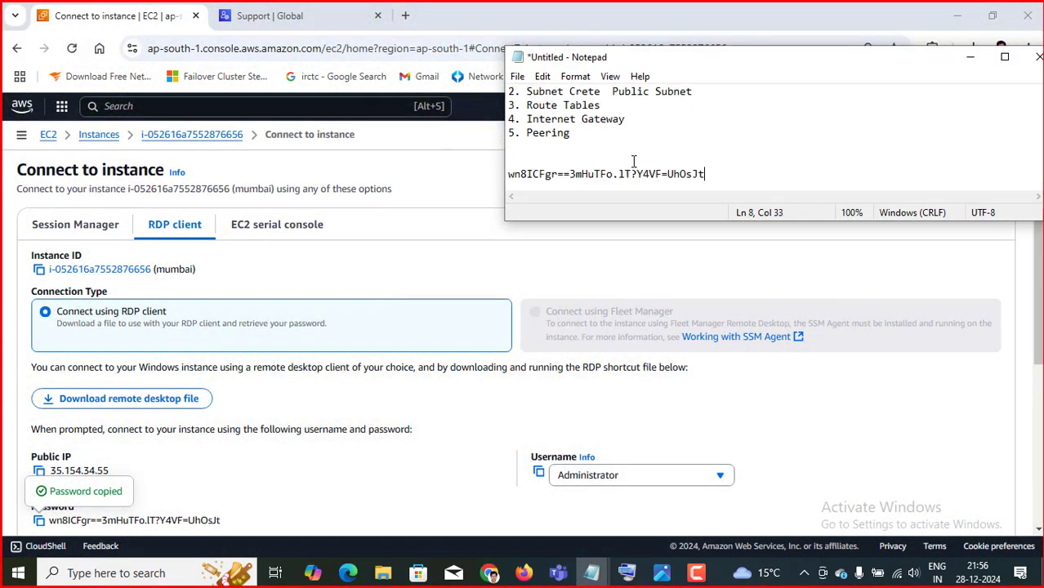
Step: Open the downloaded mumbai.rdp file and connect as Administrator with the copied password, accepting the publisher and certificate warnings
click(487, 417)
click(972, 51)
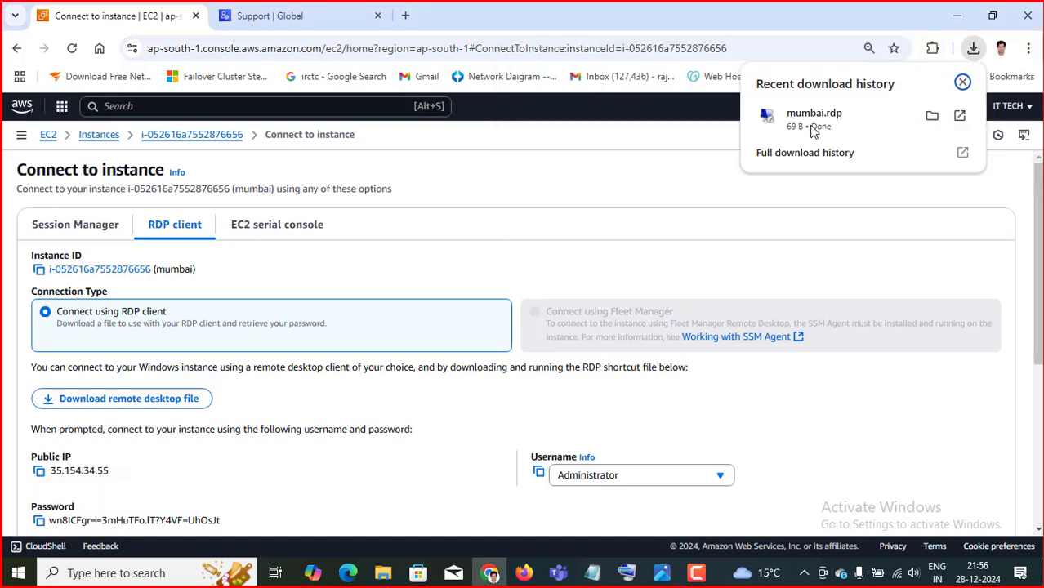
click(790, 130)
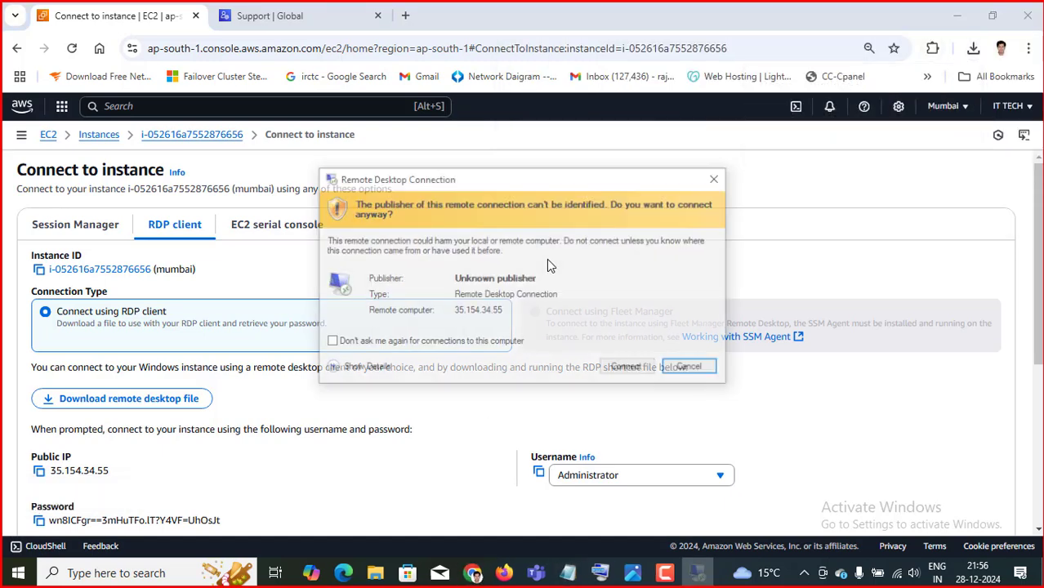
click(612, 370)
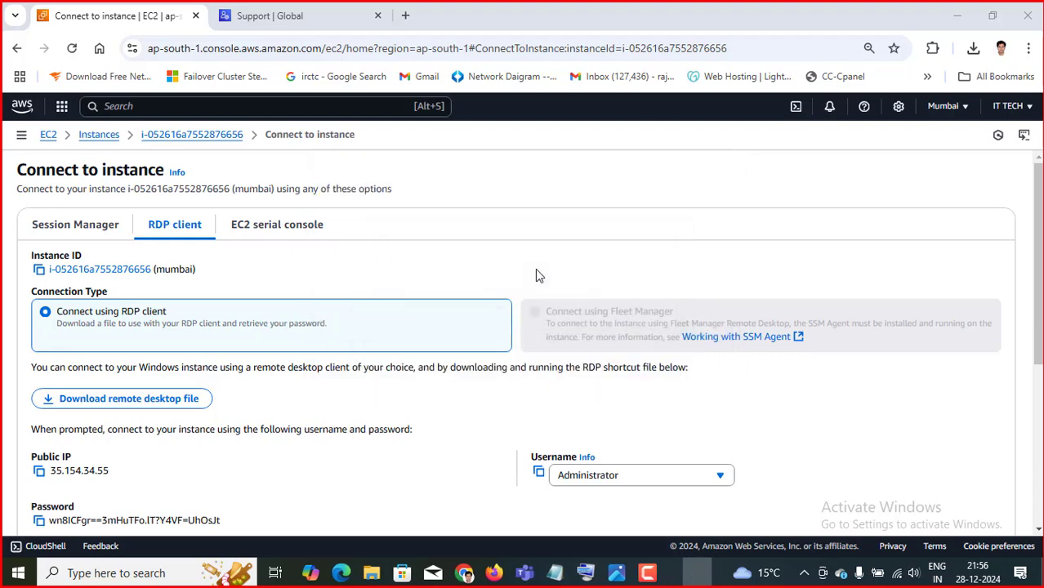
key(ctrl+v)
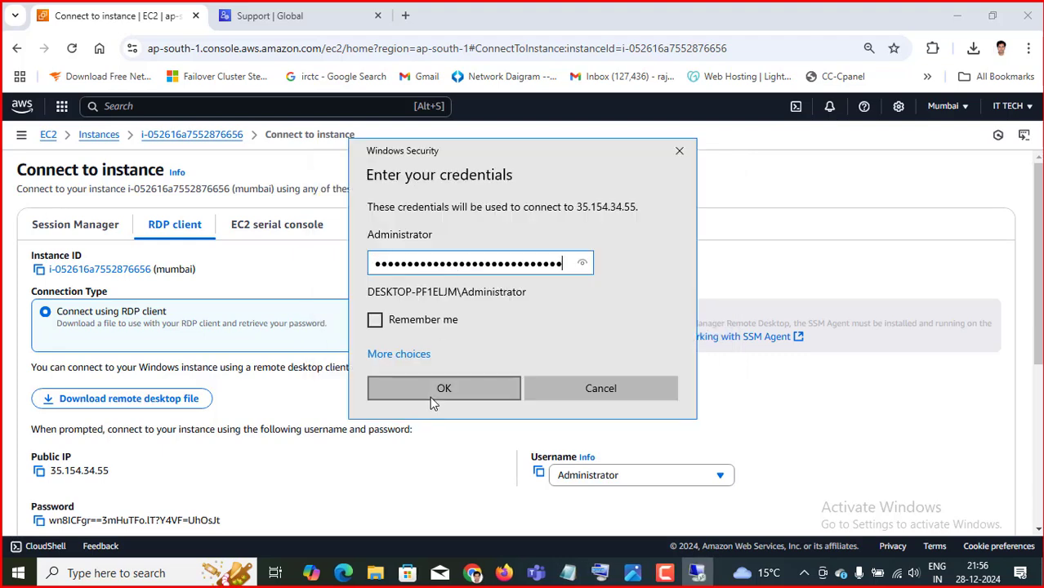
click(429, 389)
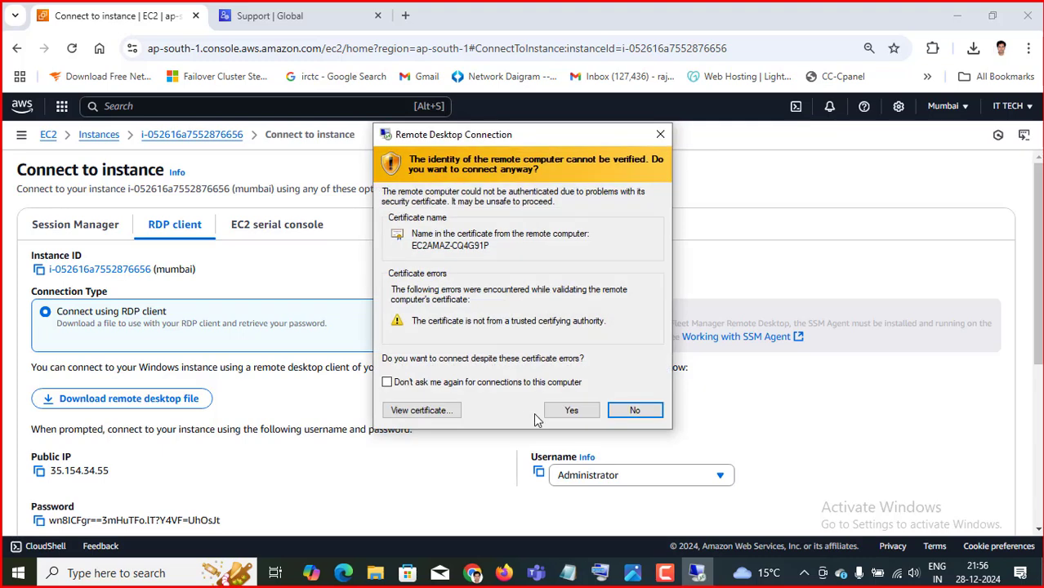
click(569, 411)
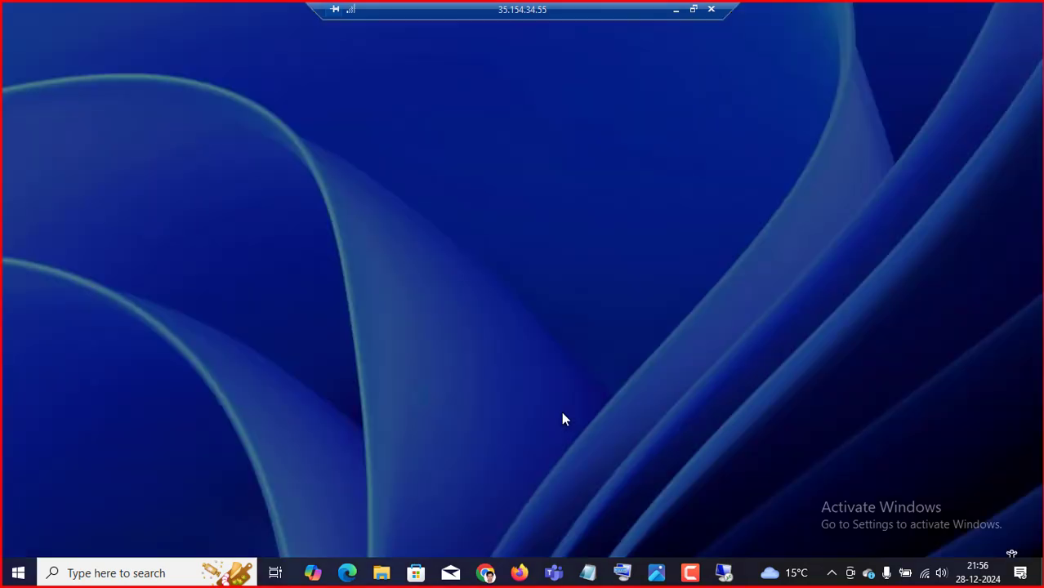
Step: Minimize the remote session, switch to the Singapore EC2 console in Firefox and refresh its instance list
click(676, 9)
click(504, 572)
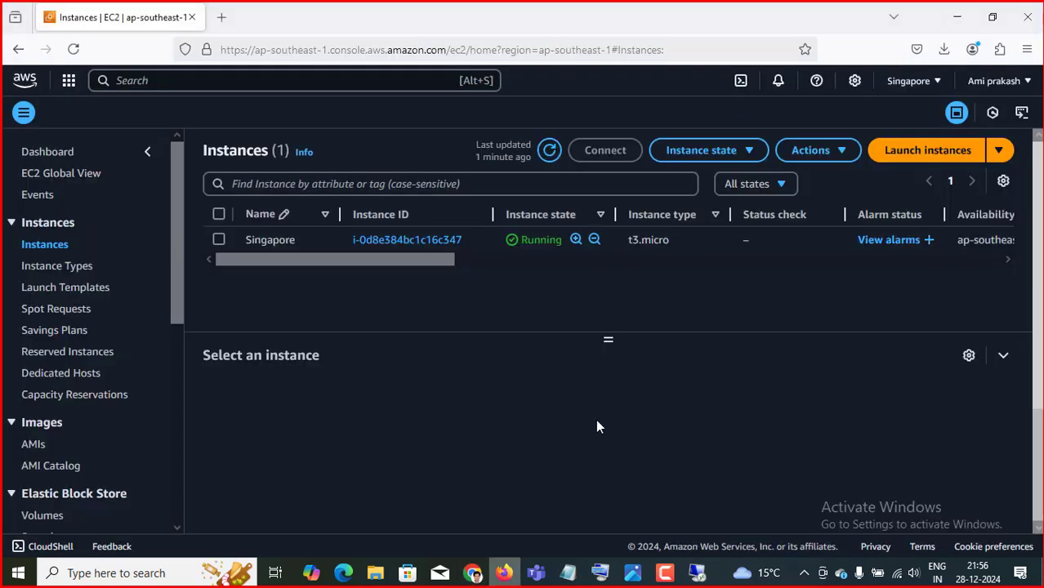
click(549, 149)
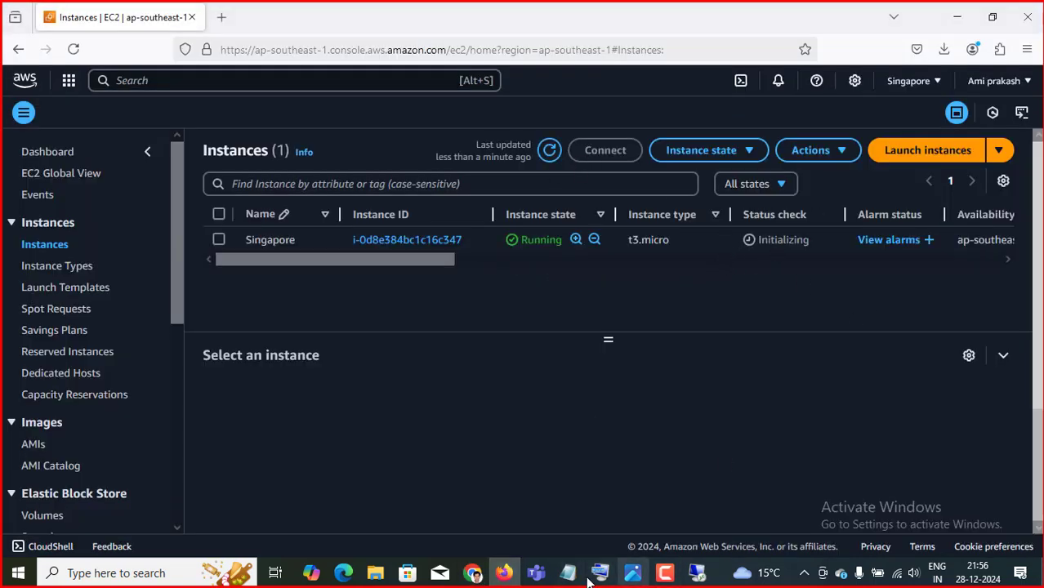
Step: Return to the mumbai remote desktop session and shift its connection bar sideways
click(473, 572)
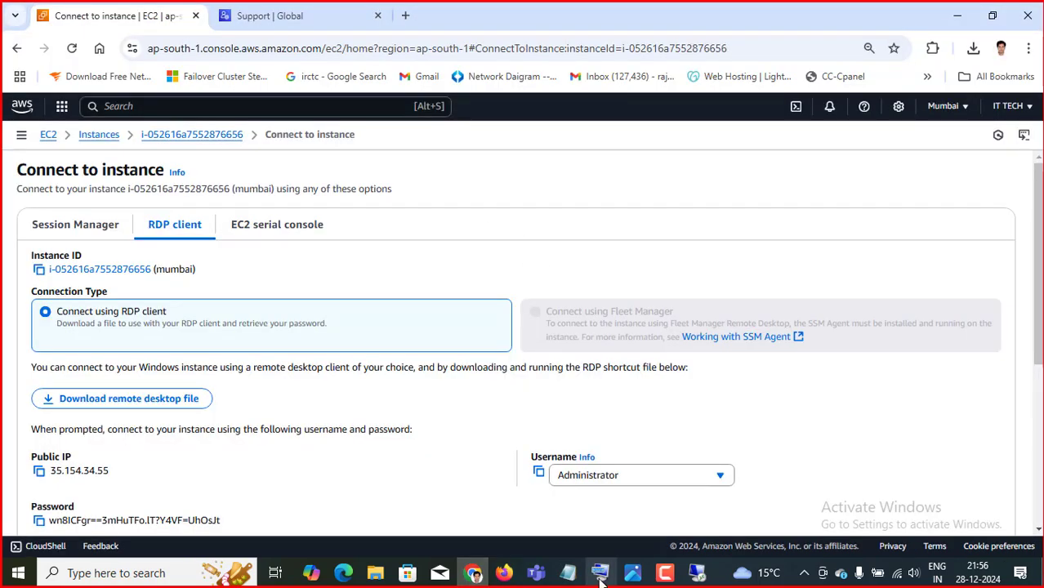
click(697, 573)
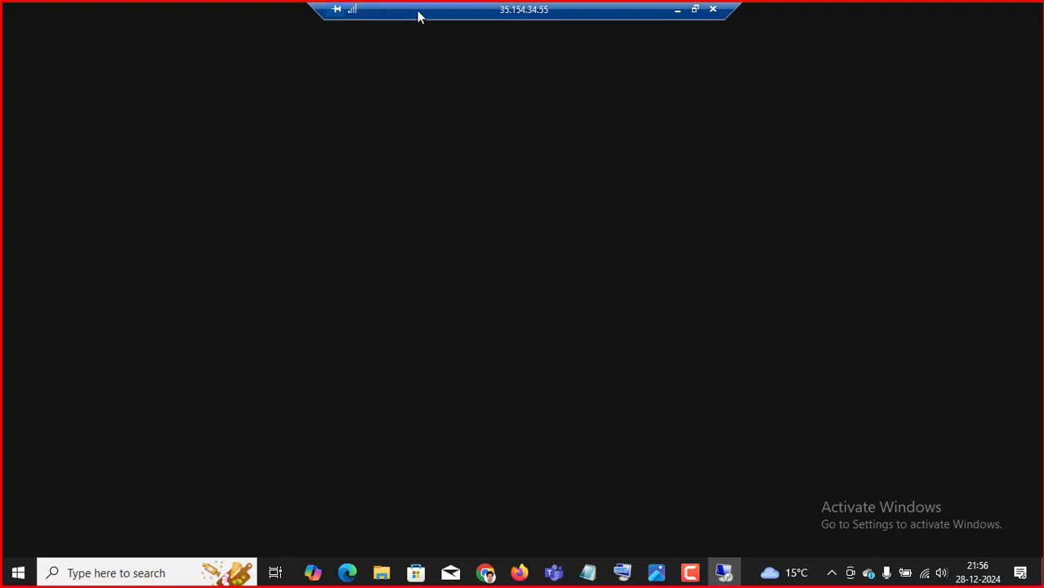
drag(417, 13, 506, 7)
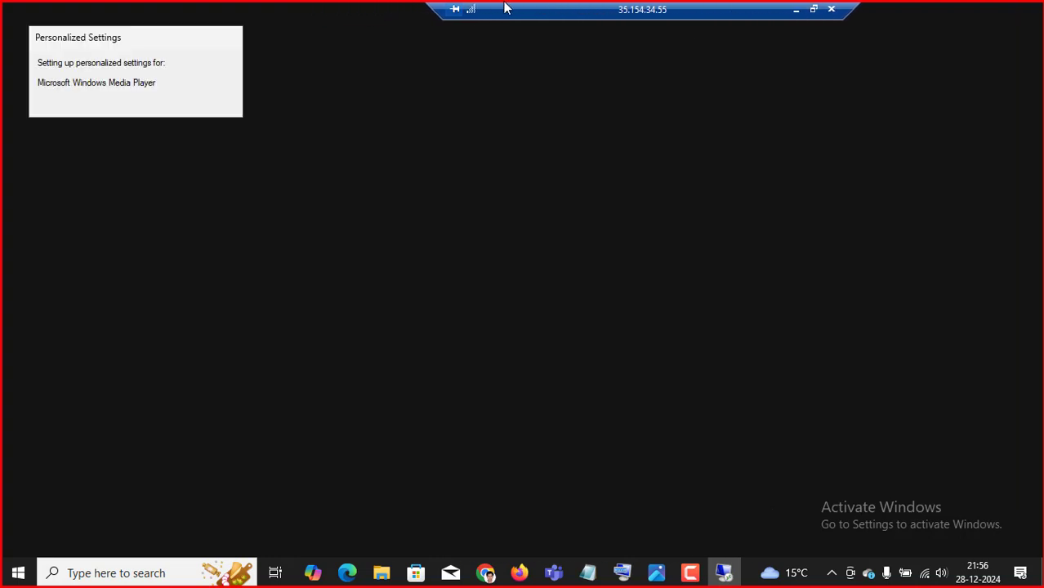
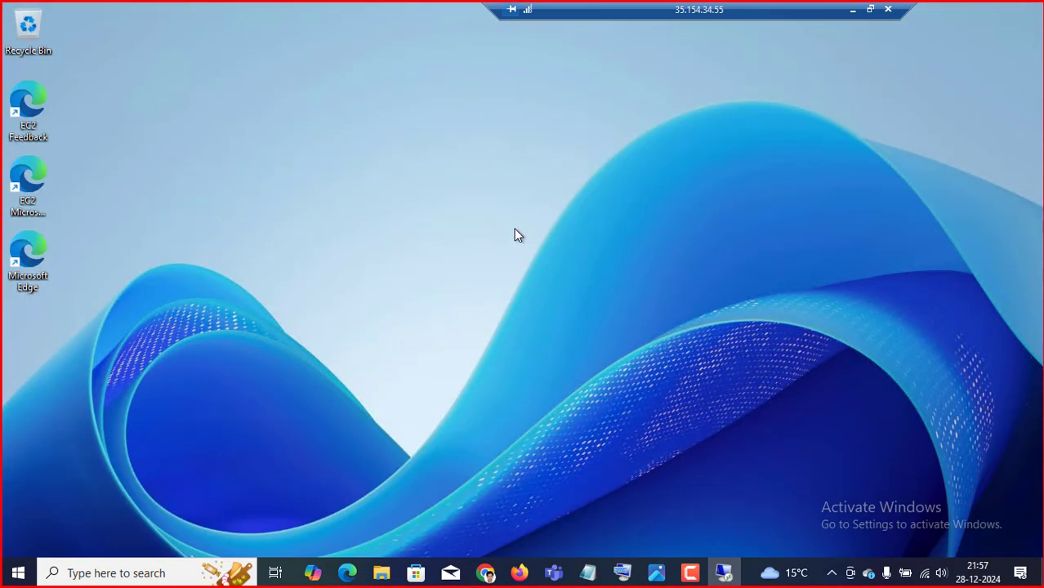
Step: Run firewall.cpl on the mumbai server, turn off Windows Defender Firewall for private and public networks, and minimize the session
key(super+r)
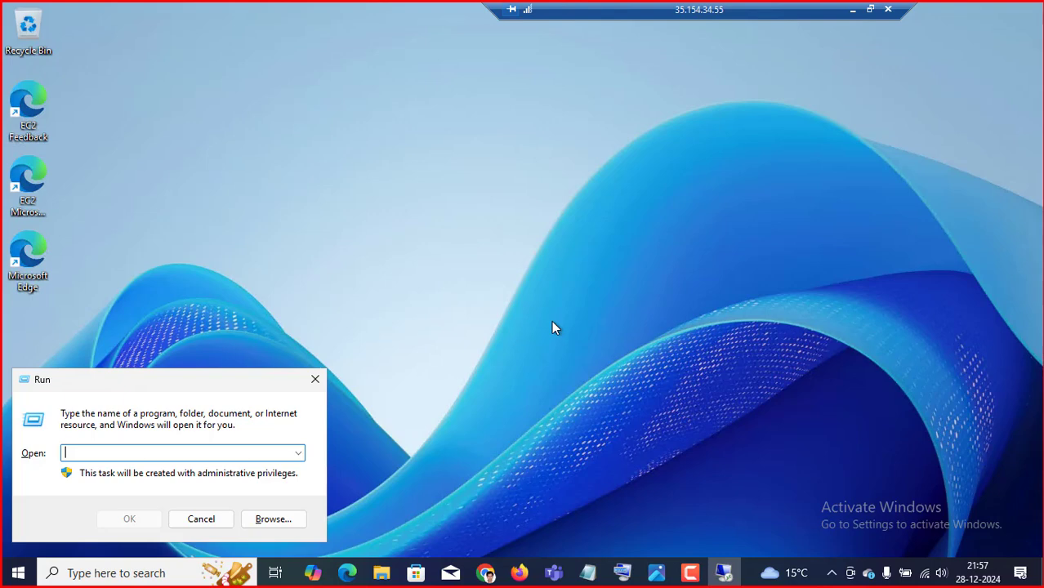
text(firewa)
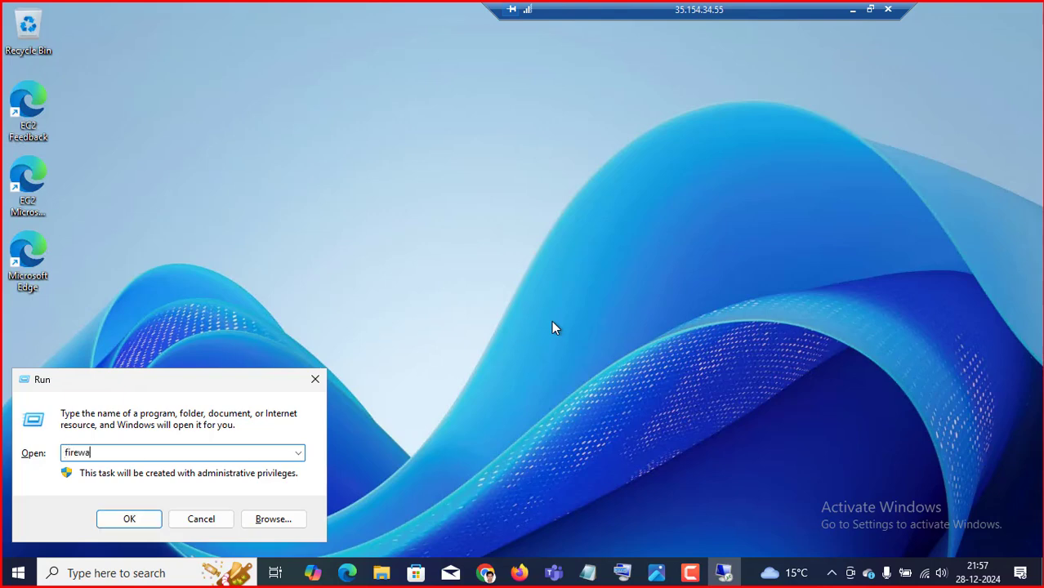
text(ll.cpl)
key(Return)
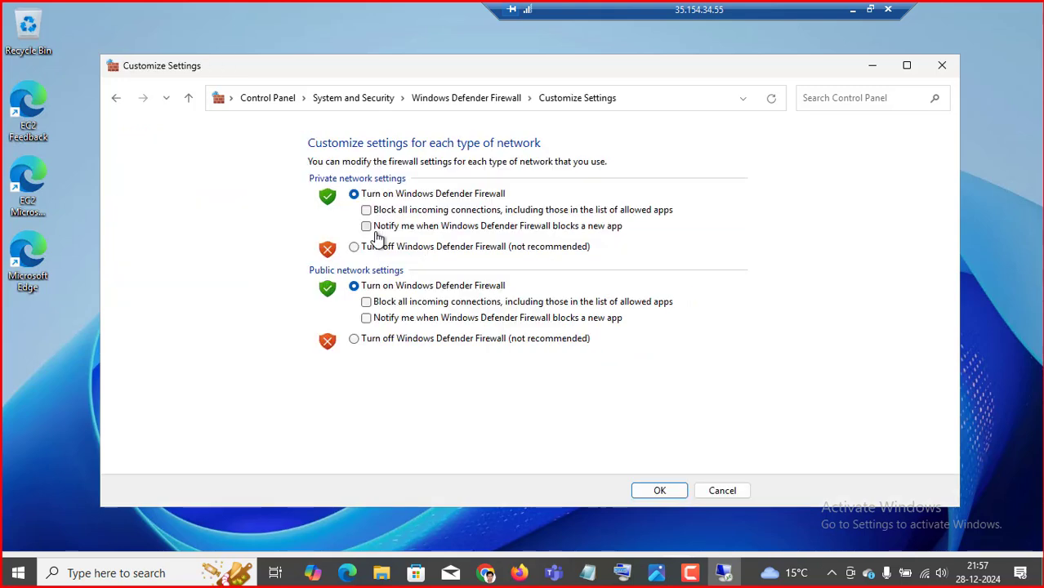
click(372, 248)
click(355, 339)
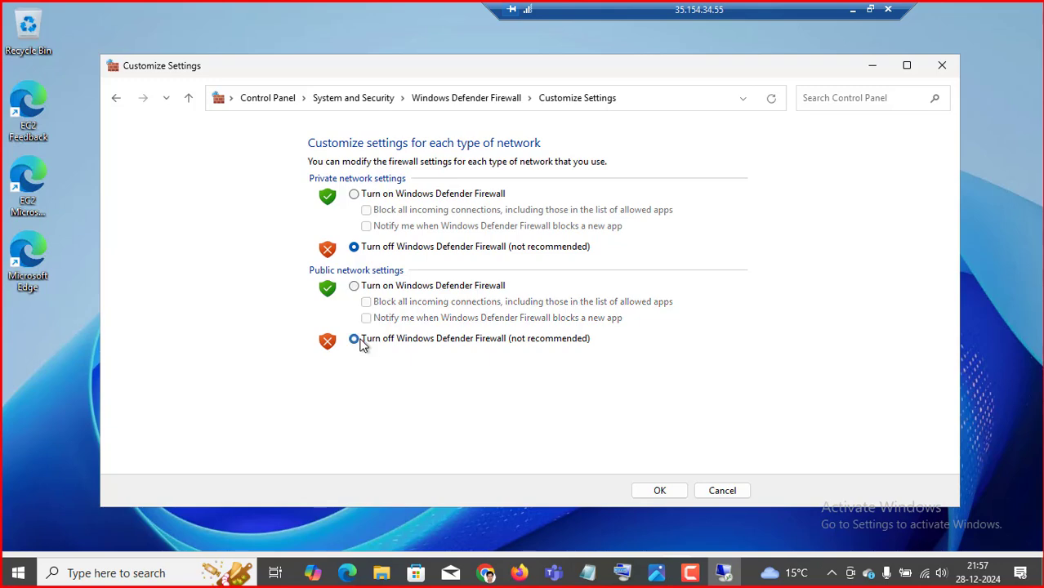
click(660, 491)
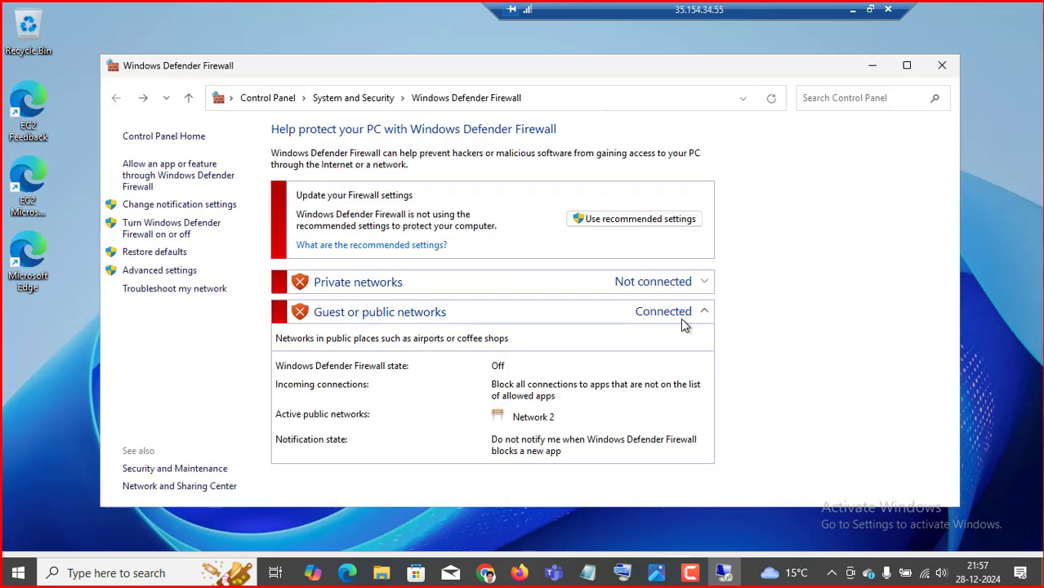
click(872, 65)
click(851, 10)
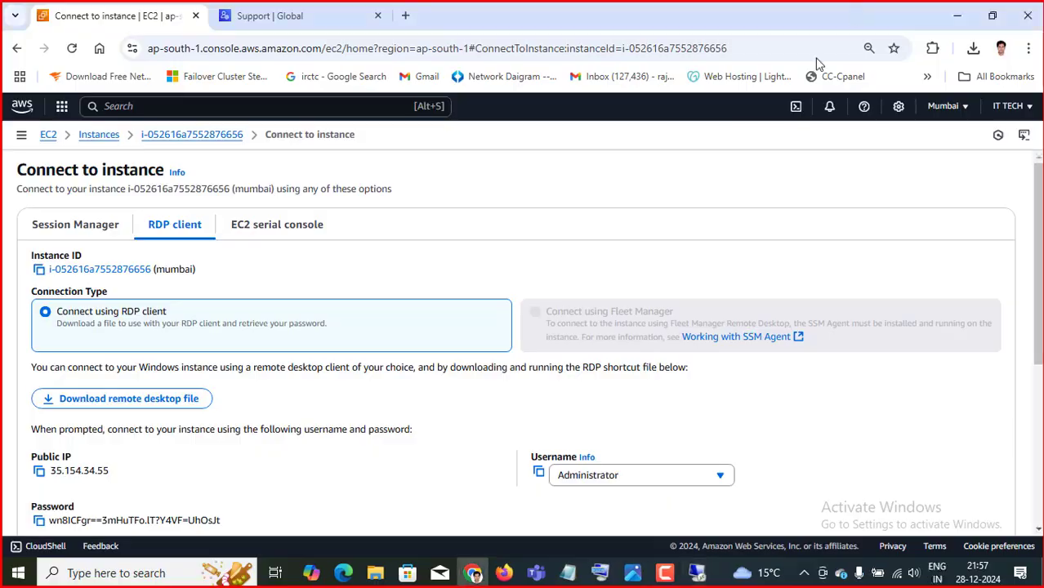
Step: Switch to the Singapore EC2 console in Firefox, refresh the instance list and download the Singapore instance's remote desktop file for RDP client access
click(504, 572)
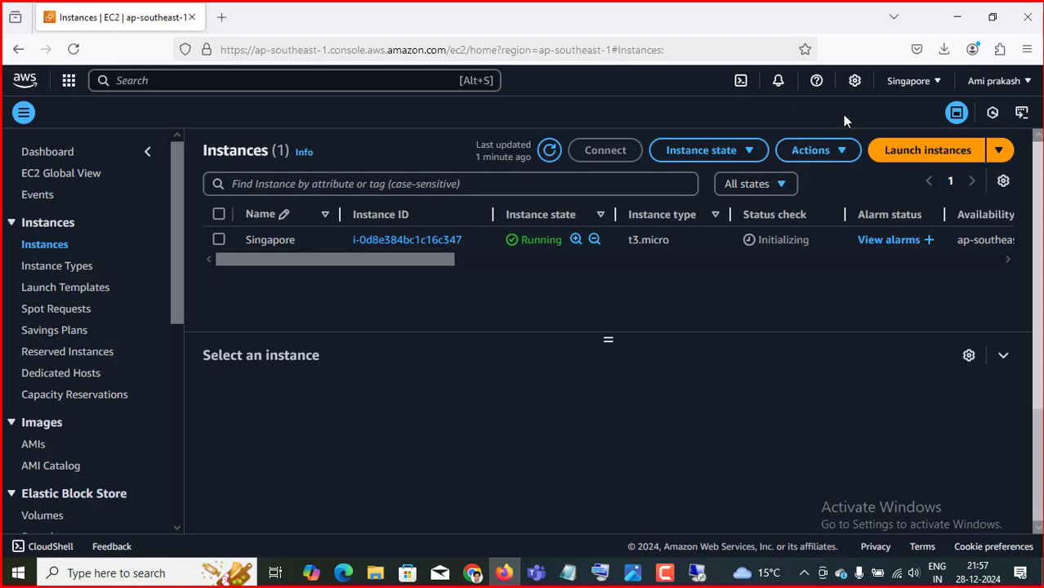
click(550, 151)
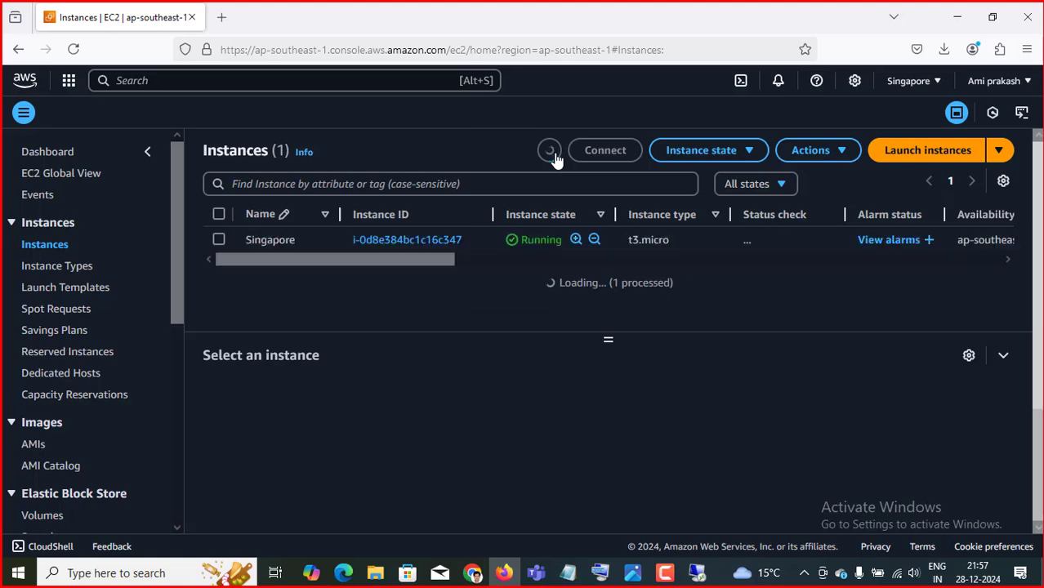
click(218, 239)
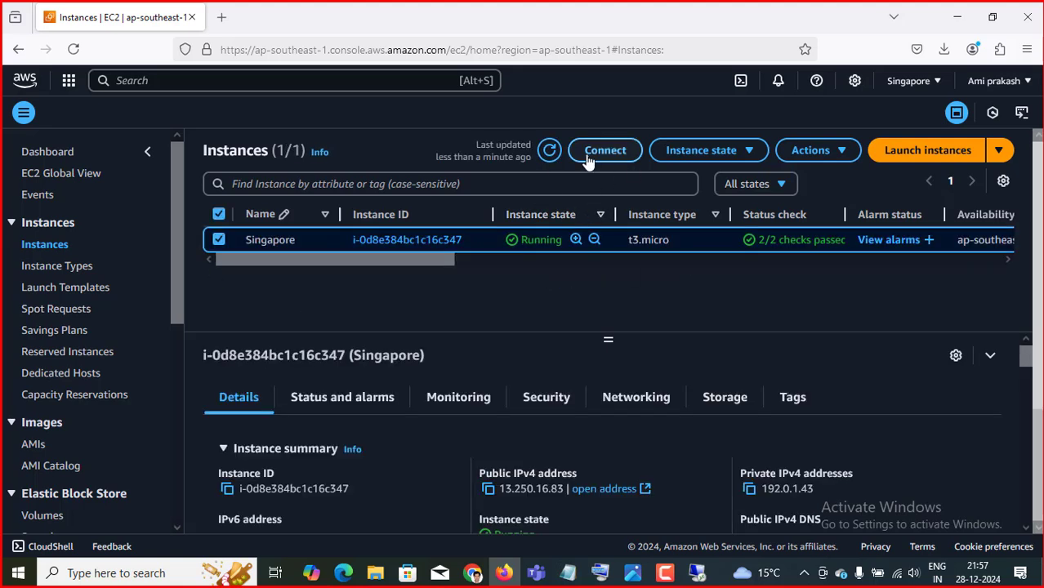
click(604, 150)
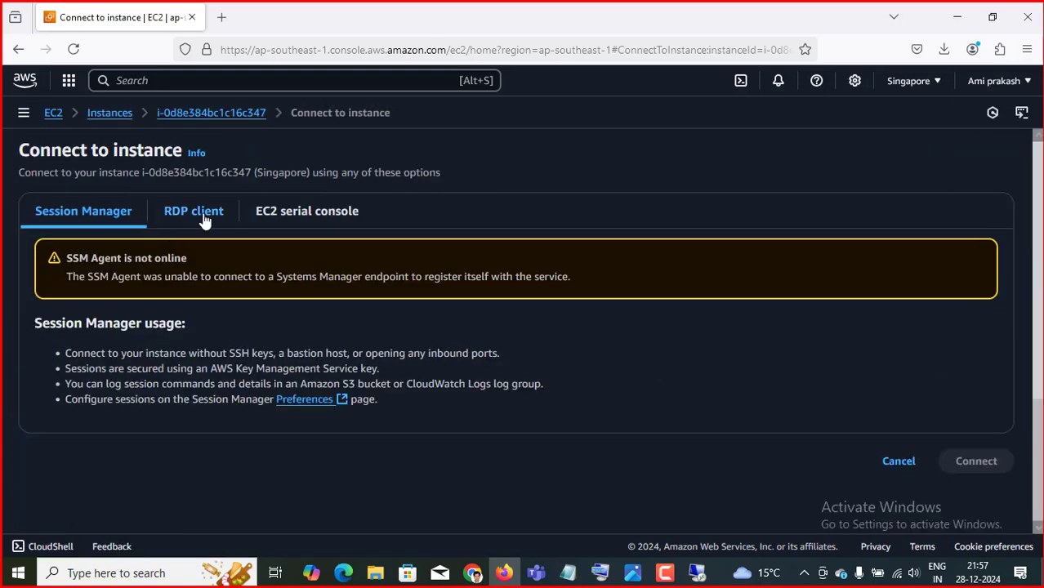
click(201, 214)
click(117, 406)
Step: Decrypt the Singapore instance's Windows password using the private key file Singapore.pem from Downloads
scroll(233, 455, down, 3)
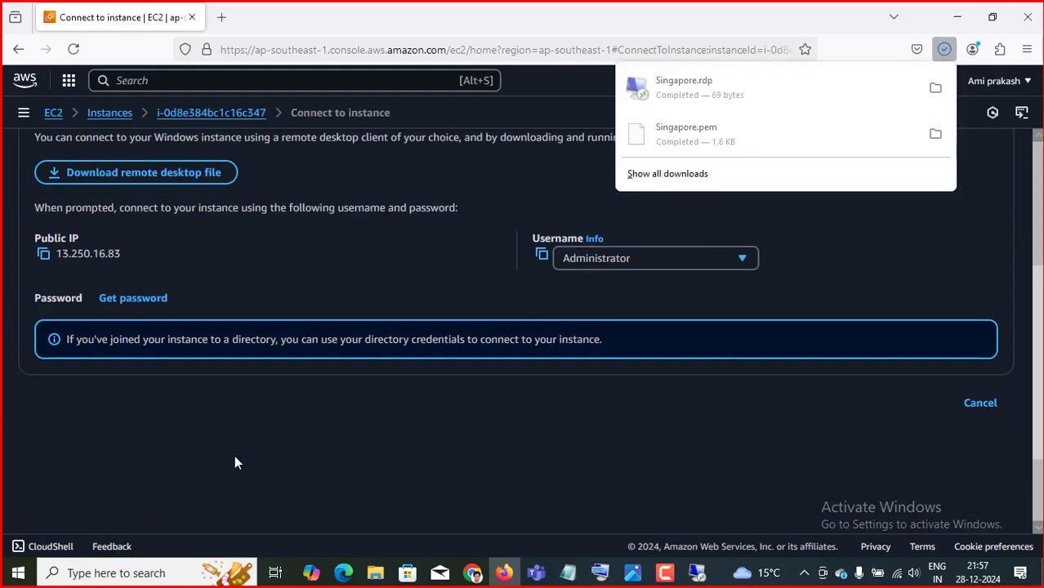
click(133, 298)
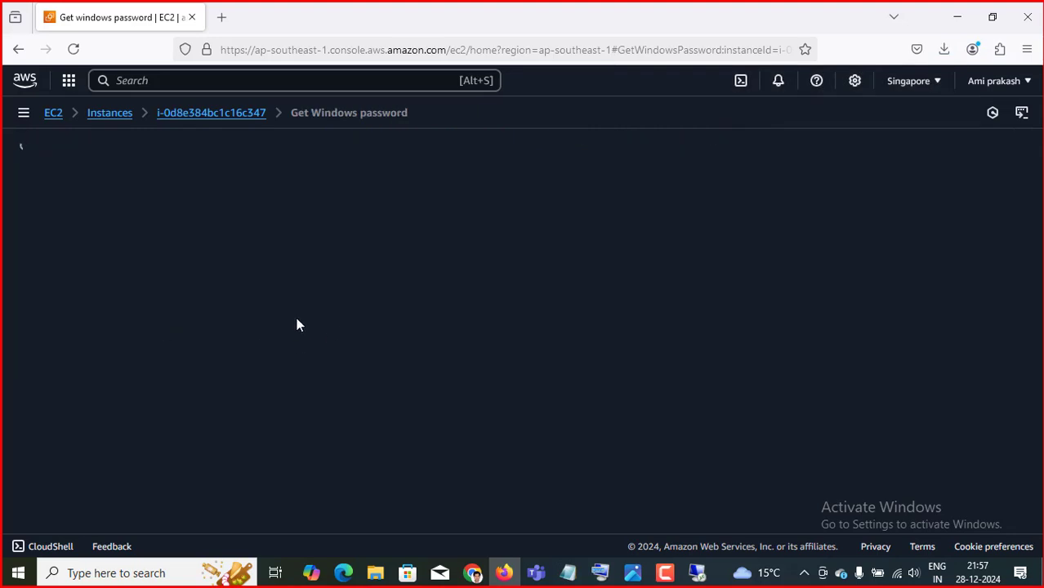
scroll(295, 324, down, 2)
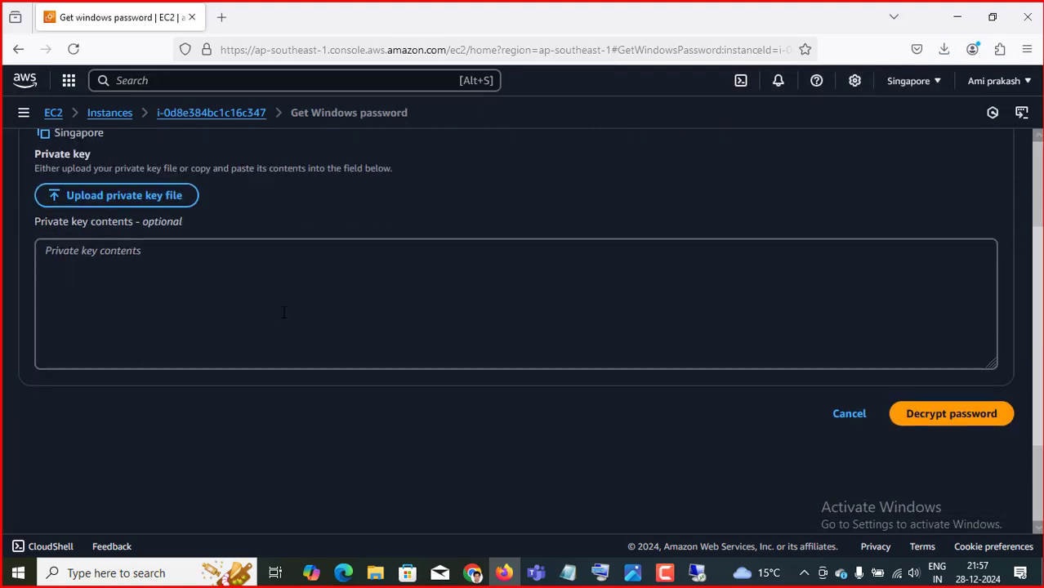
click(124, 180)
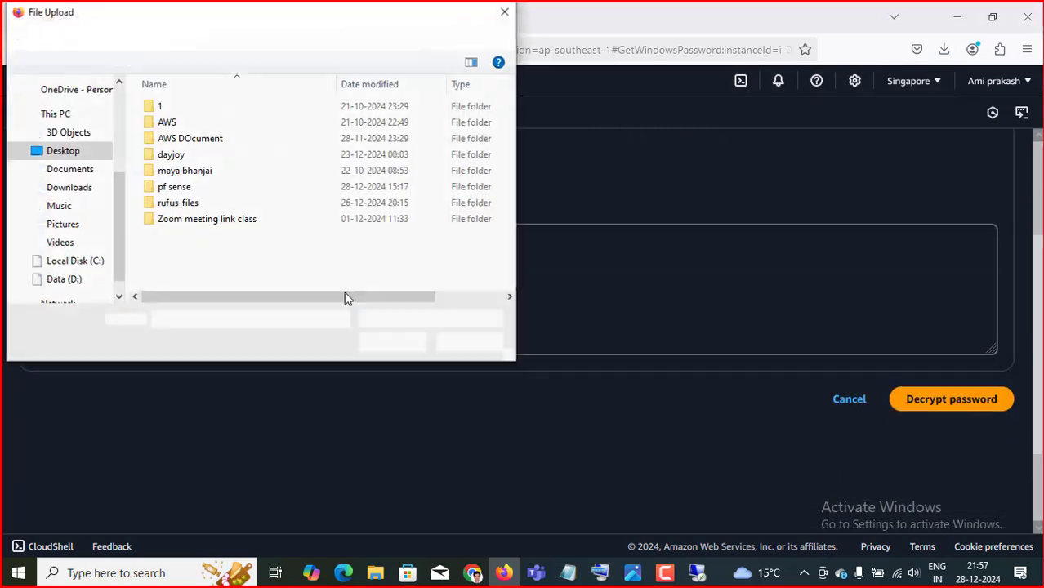
click(68, 187)
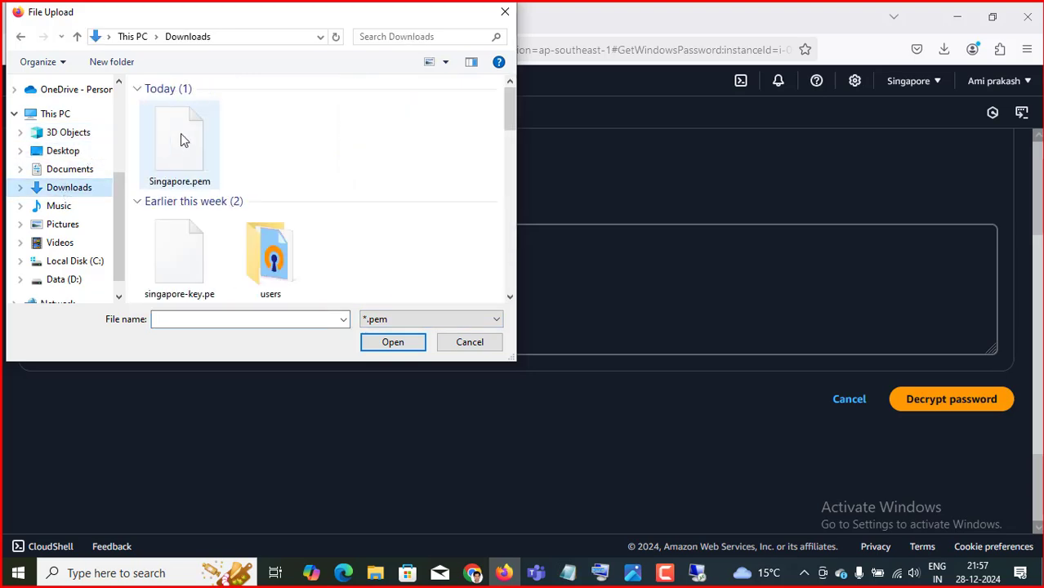
double_click(183, 137)
click(973, 435)
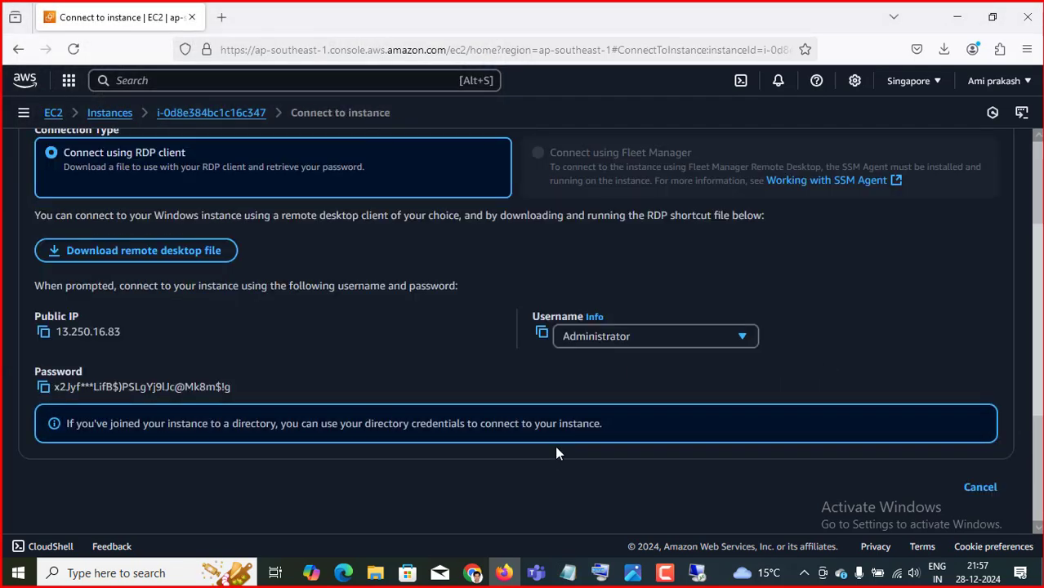
Step: Copy the decrypted Singapore administrator password and paste it below the mumbai password in the Notepad notes
click(43, 388)
mouse_move(567, 573)
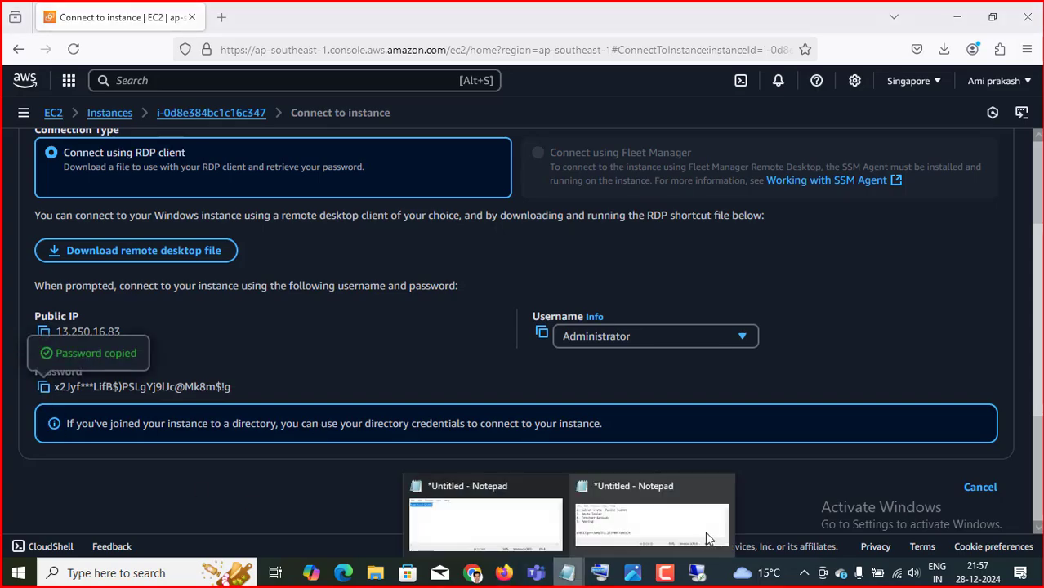
click(712, 535)
key(Return)
key(Return)
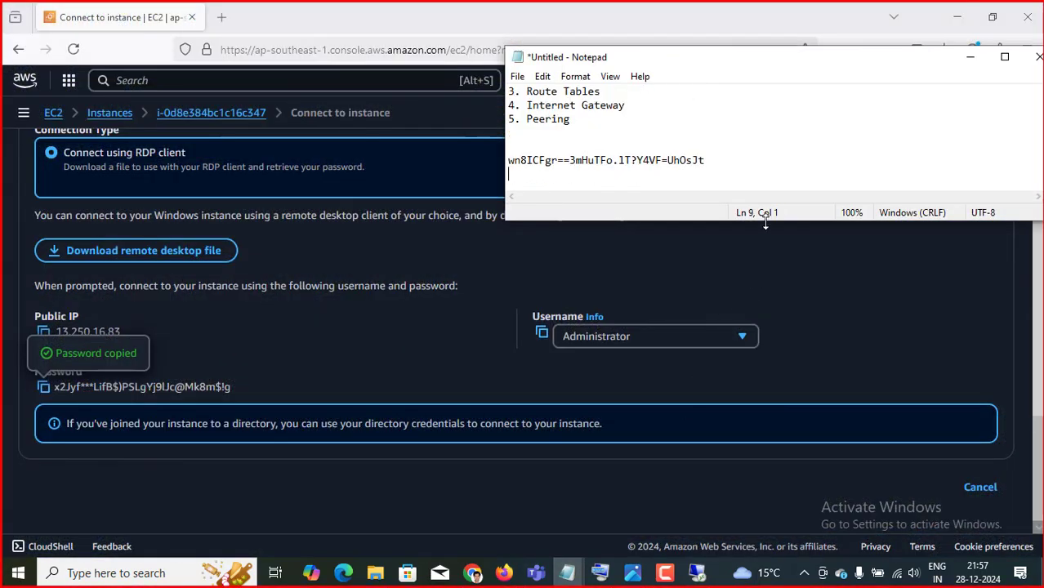
key(ctrl+v)
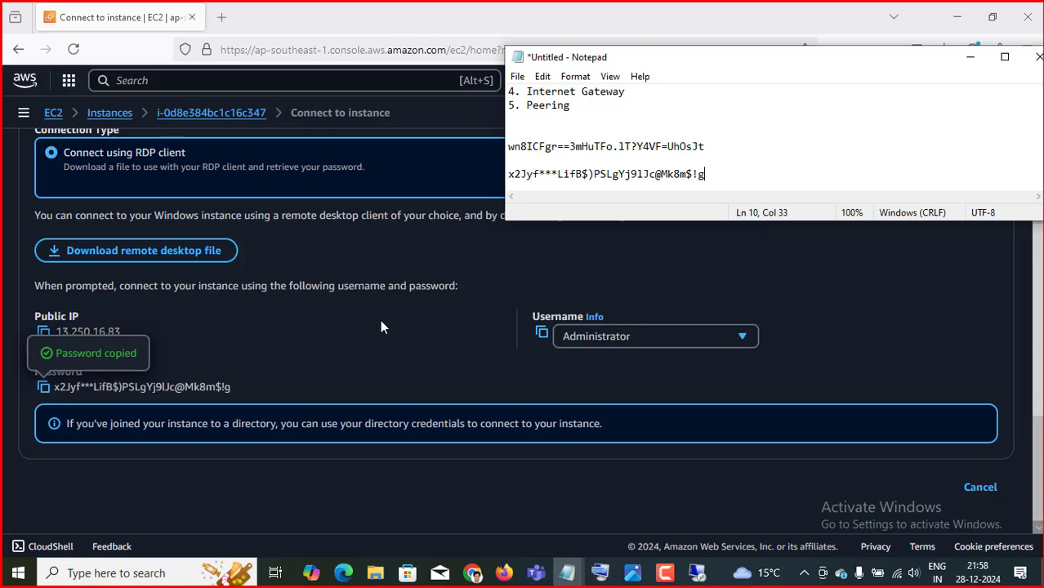
Step: Open the downloaded Singapore.rdp file and connect as Administrator with the copied password, accepting the publisher and certificate warnings
click(392, 364)
scroll(391, 363, up, 2)
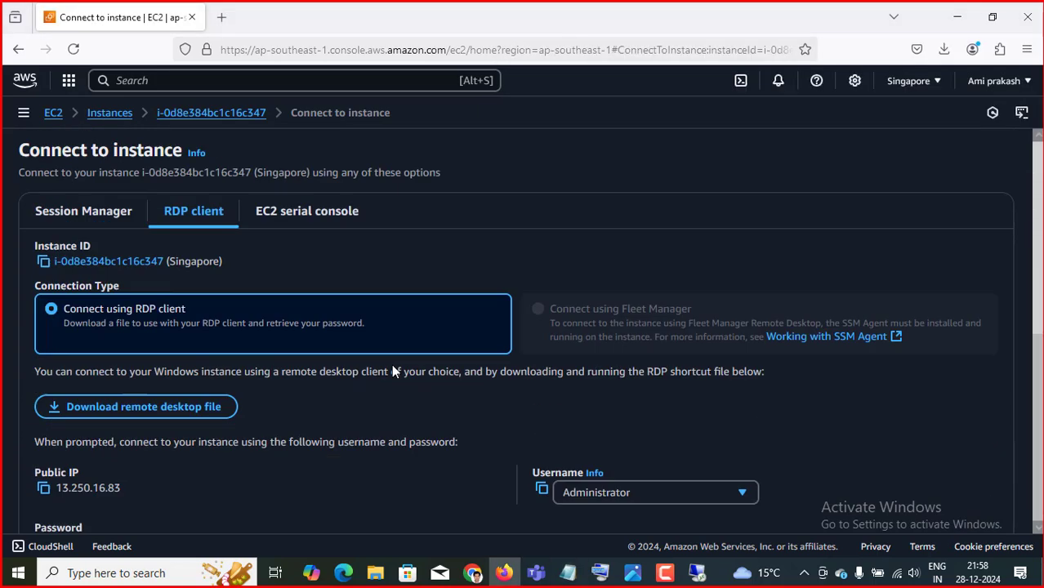
click(957, 50)
click(677, 92)
click(628, 366)
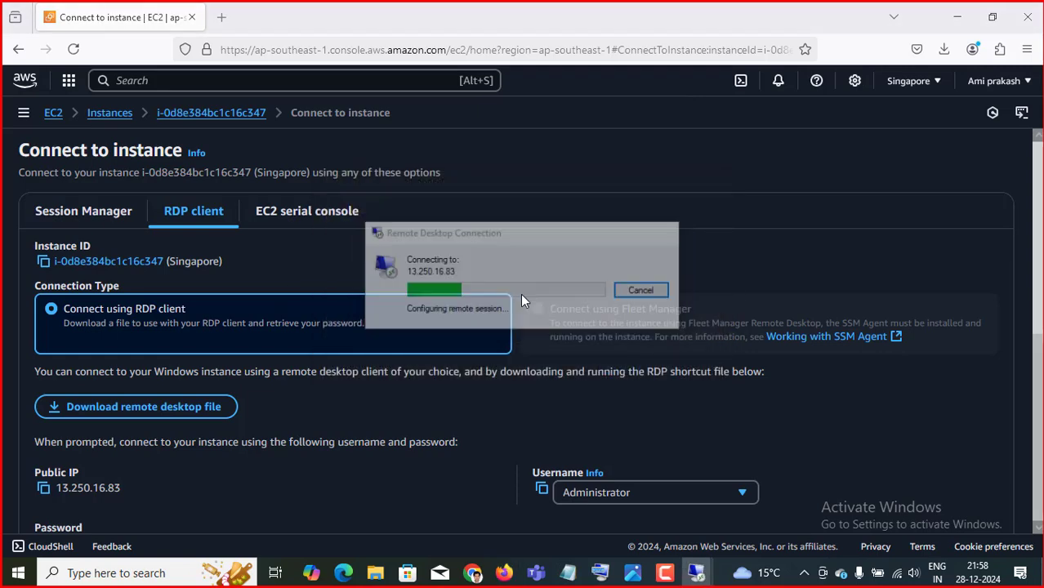
key(ctrl+v)
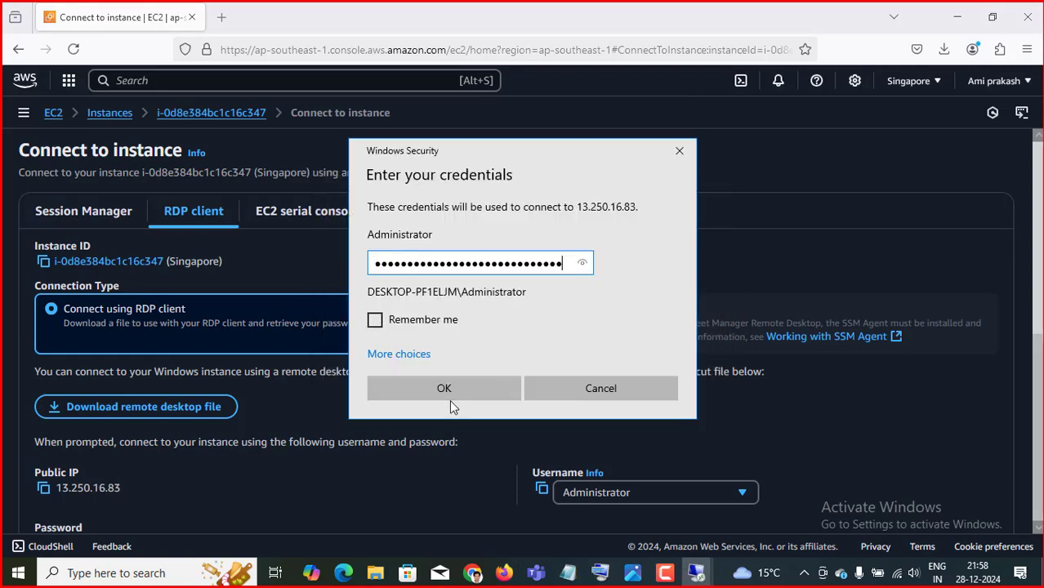
click(450, 387)
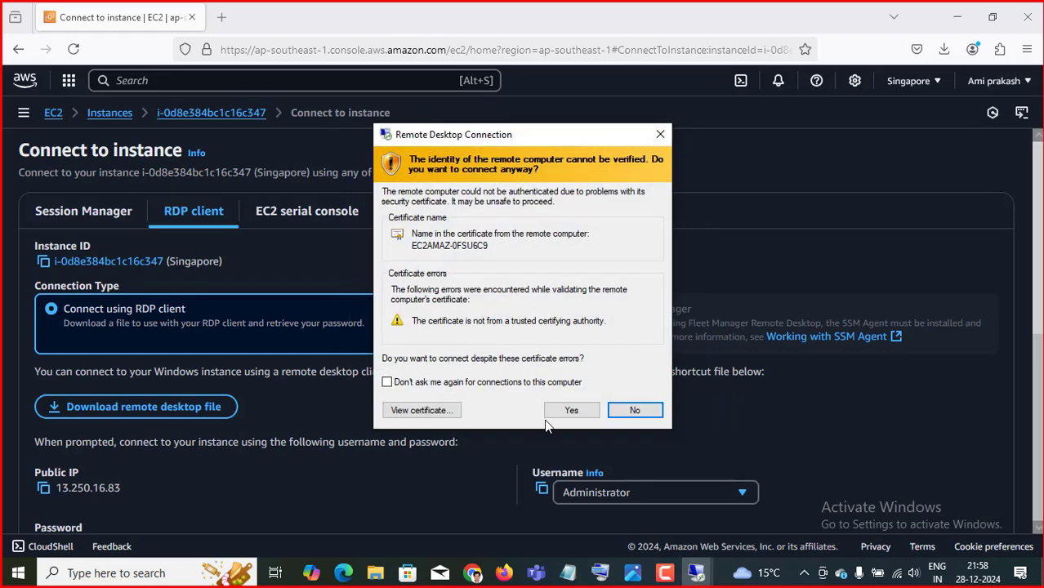
click(570, 407)
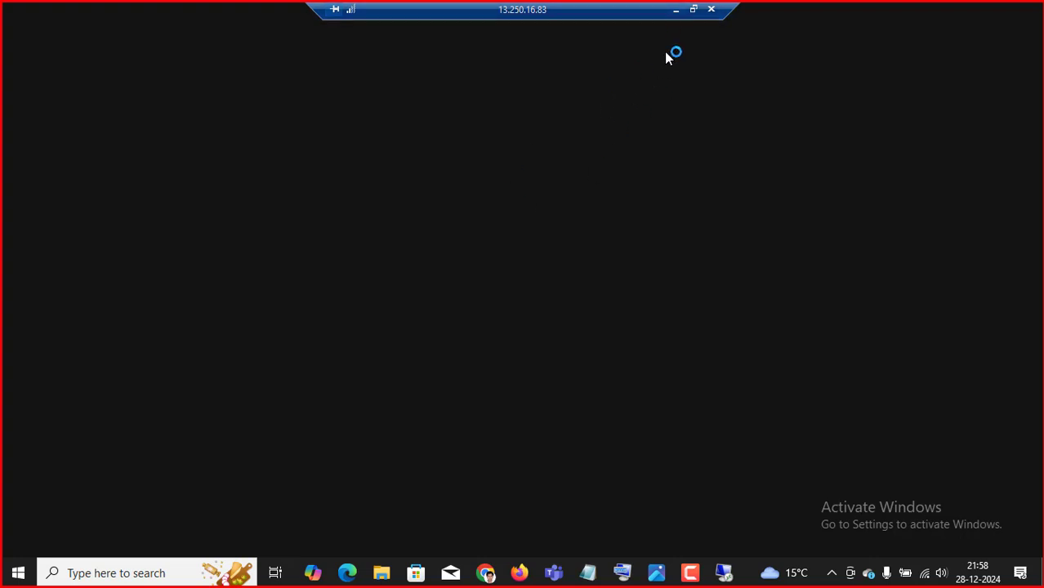
Step: Minimize the remote session, copy the Singapore AWS account's ID and paste it under the Peering line in the Notepad notes
click(677, 11)
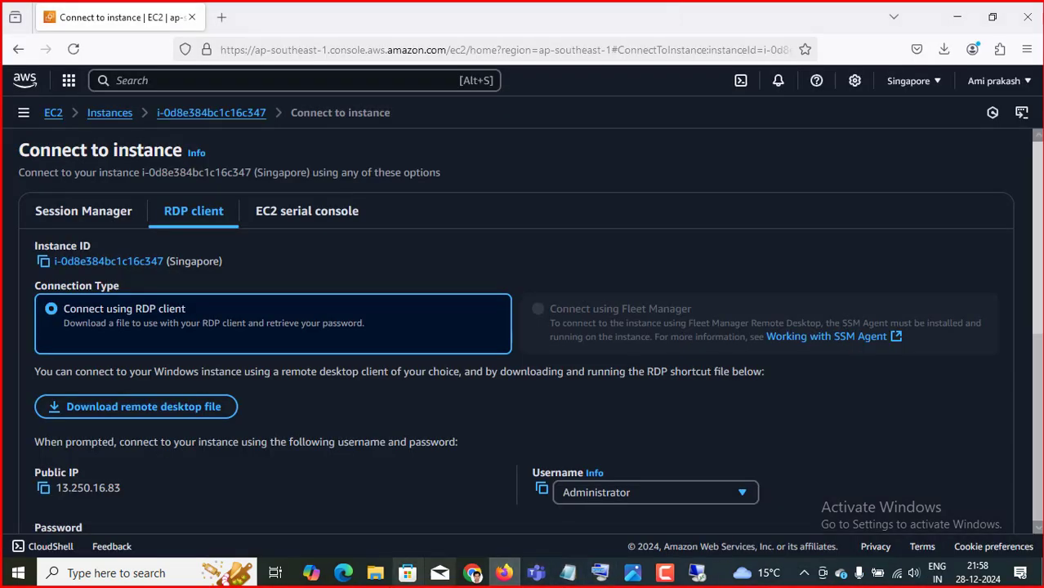
click(1027, 86)
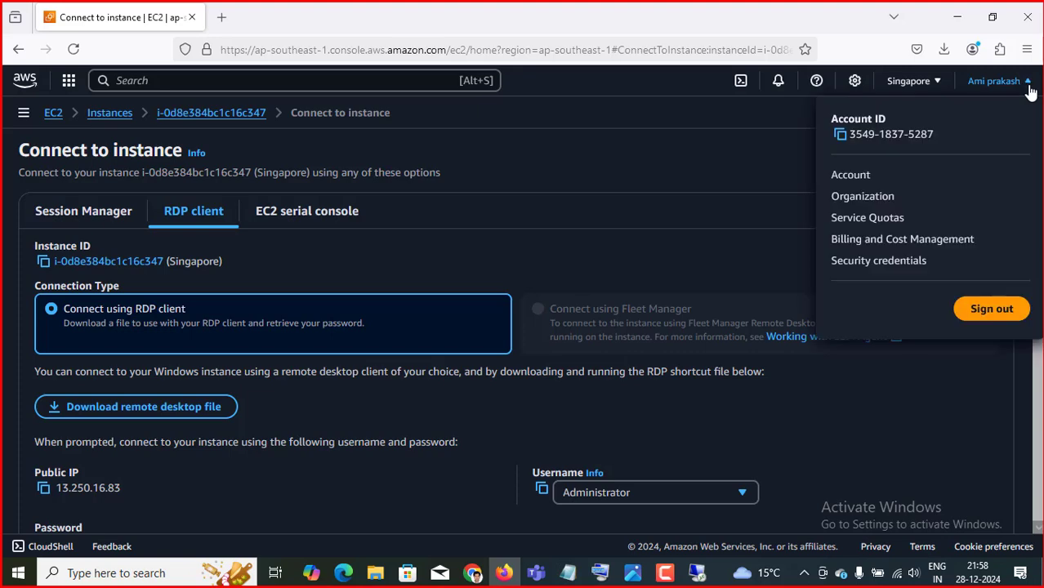
click(841, 137)
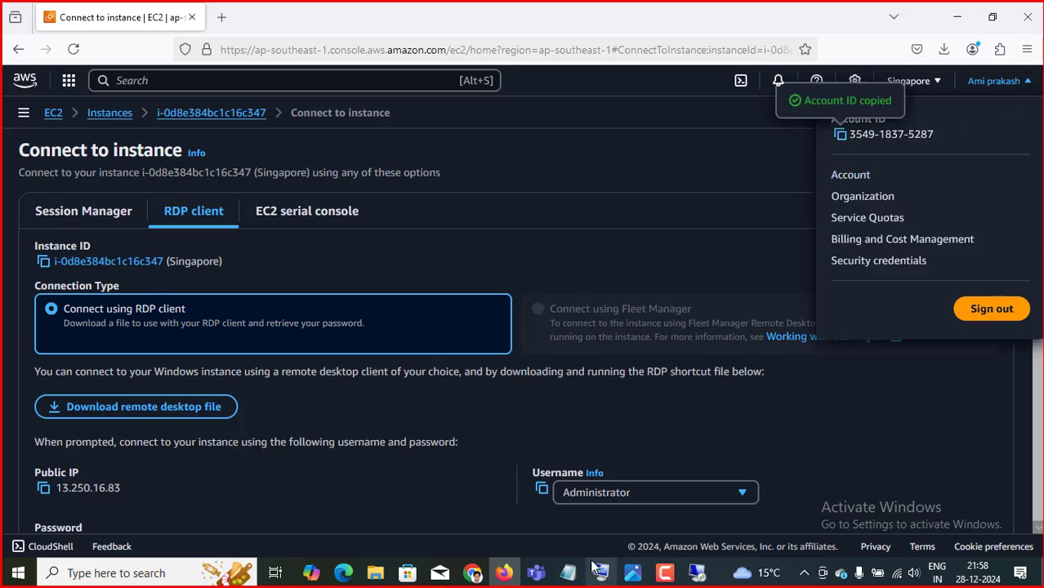
mouse_move(567, 573)
click(643, 528)
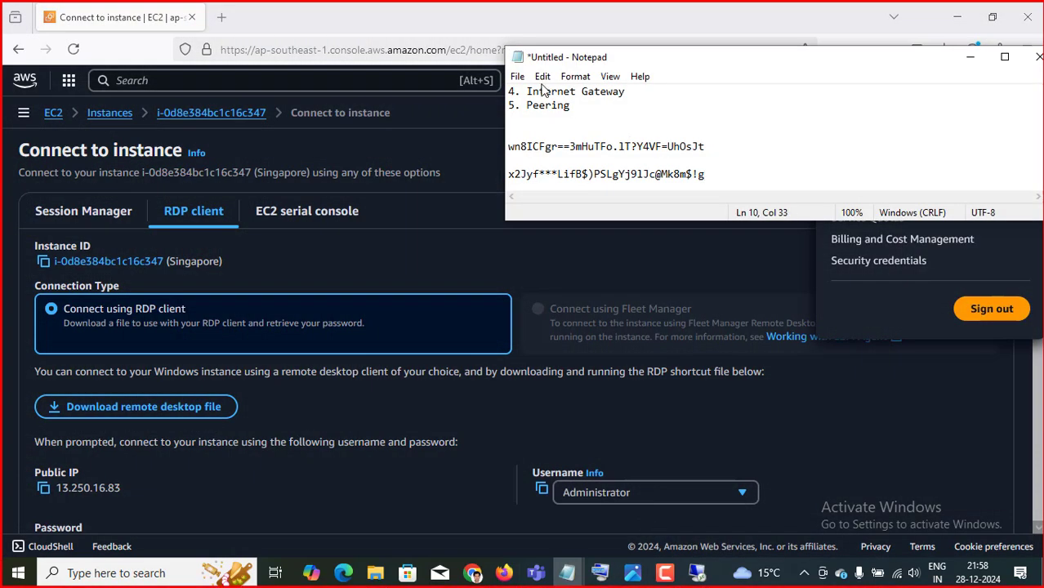
click(625, 118)
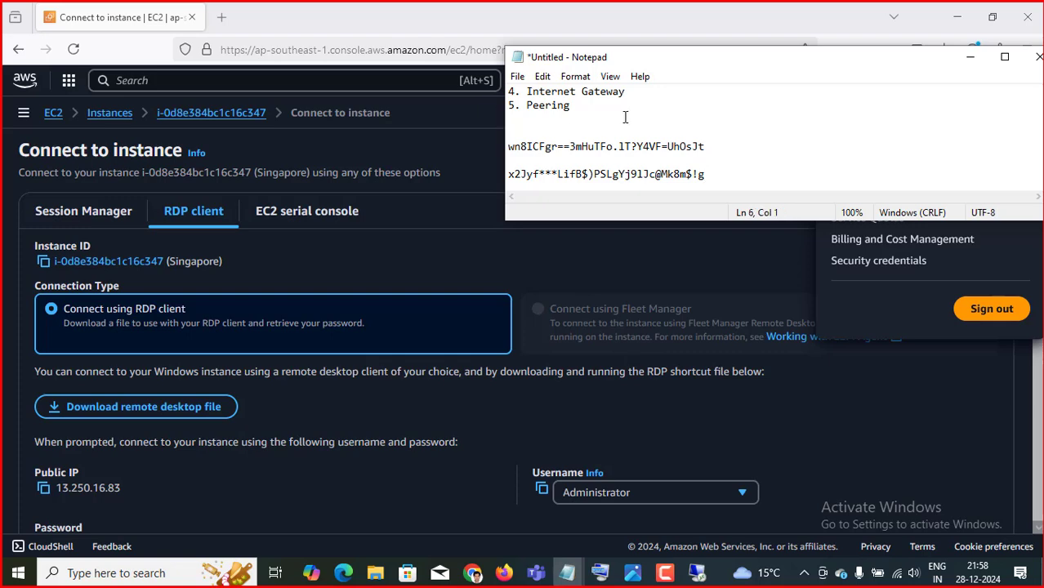
key(Return)
key(ctrl+v)
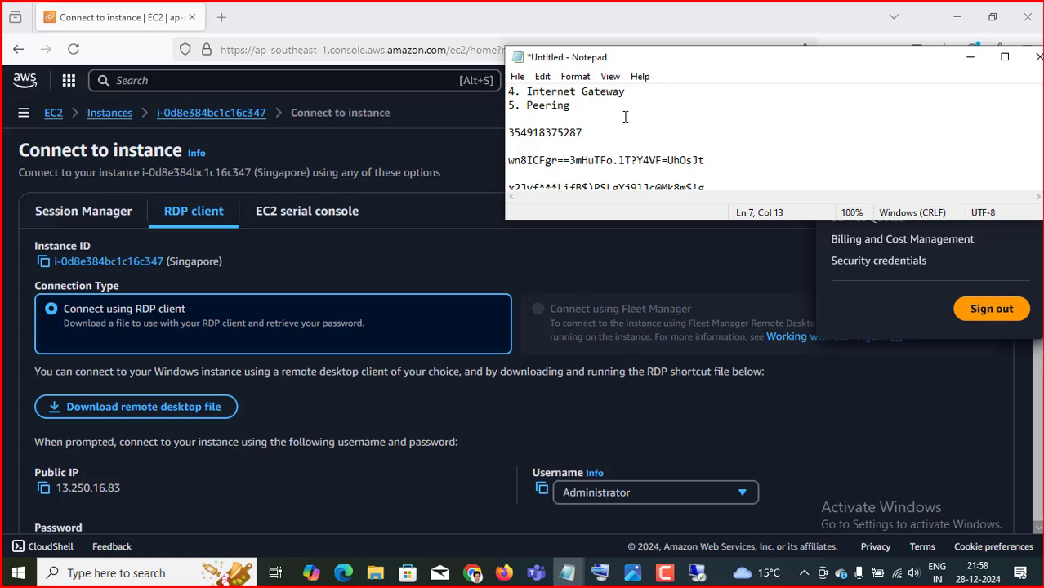
Step: Return to the Singapore AWS console, open the VPC service's list of VPCs and select the singapore VPC
click(636, 420)
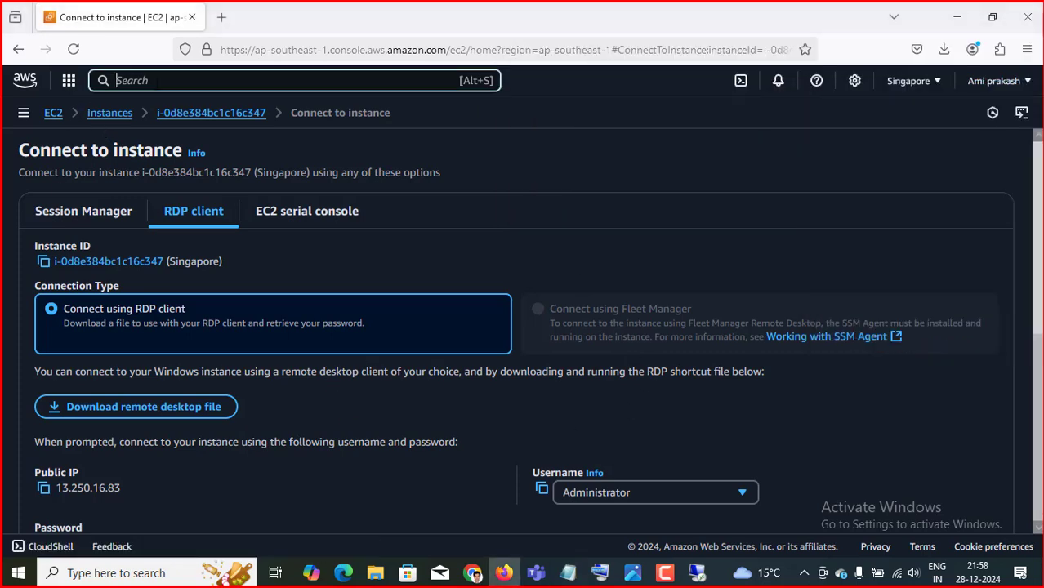
click(157, 81)
text(vpc)
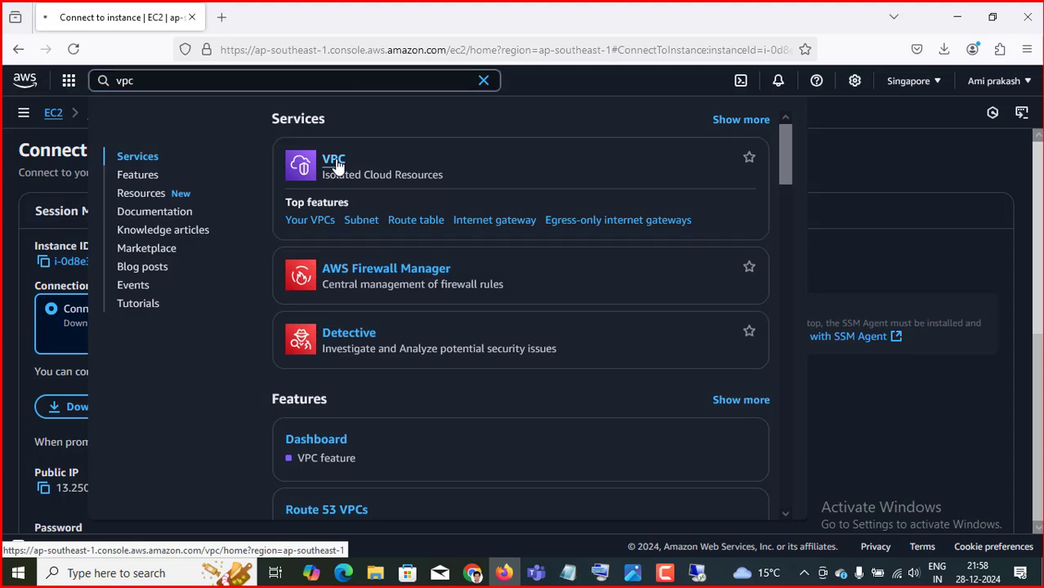
click(317, 169)
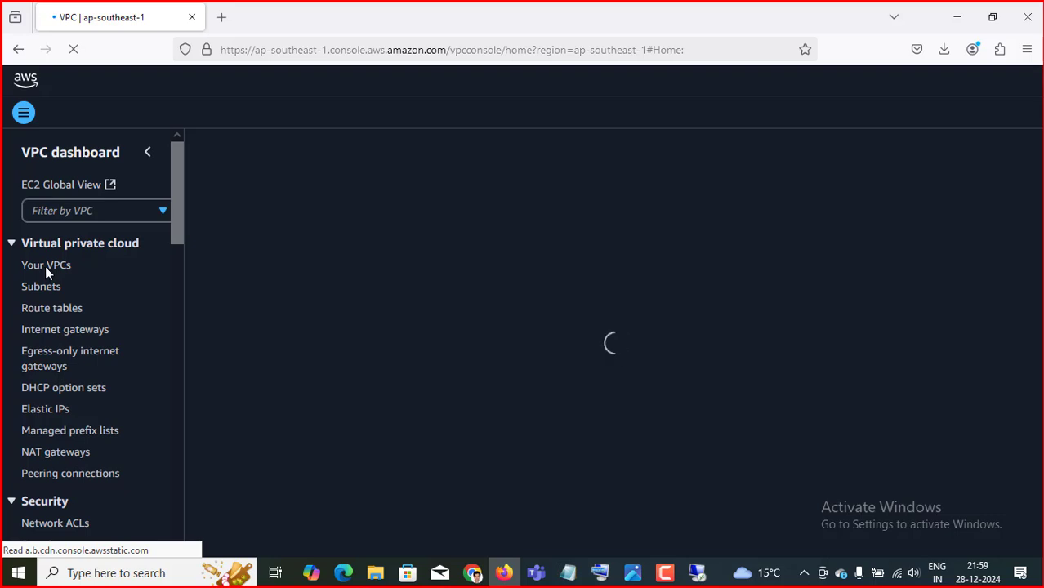
click(45, 265)
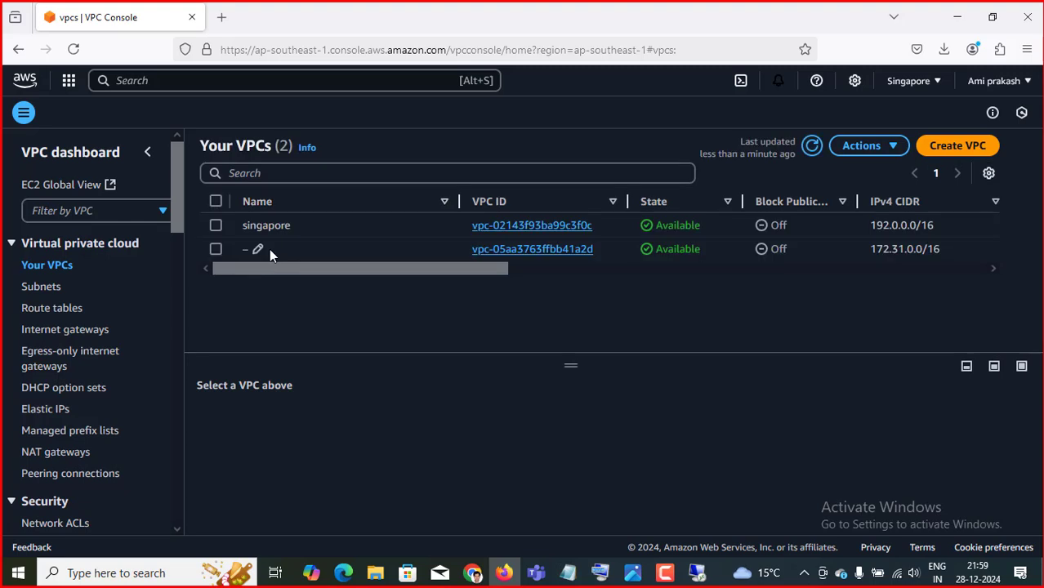
click(215, 227)
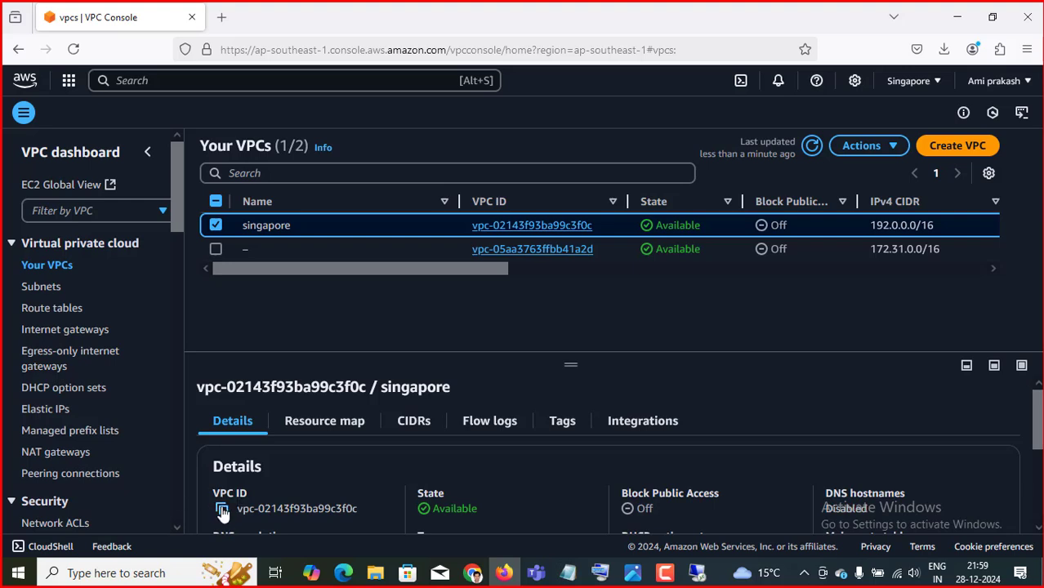
Step: Copy the singapore VPC's ID, paste it below the account ID in the Notepad notes and return to the browser
click(221, 508)
mouse_move(573, 575)
click(675, 515)
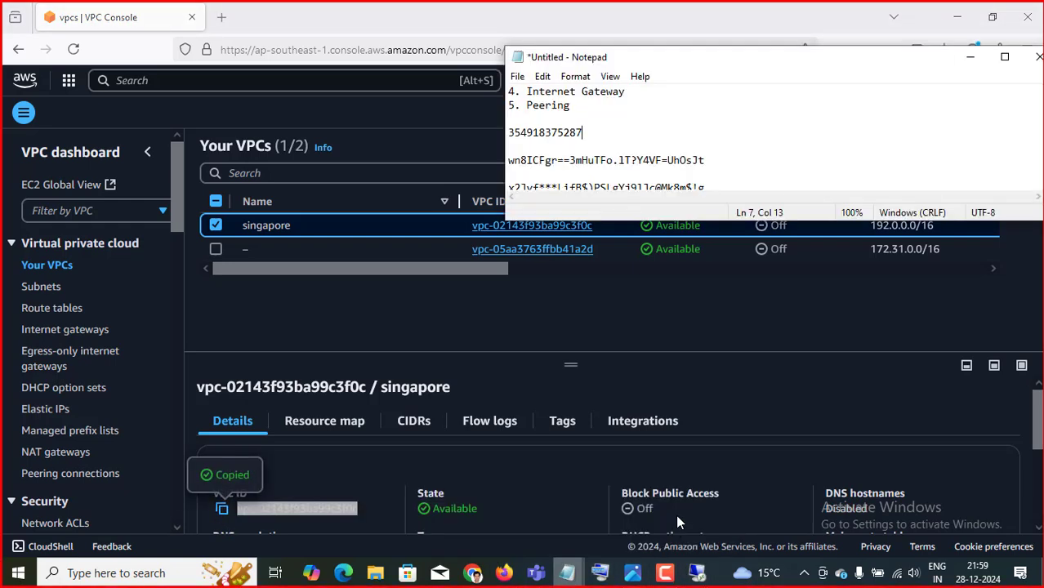
key(Return)
key(Return)
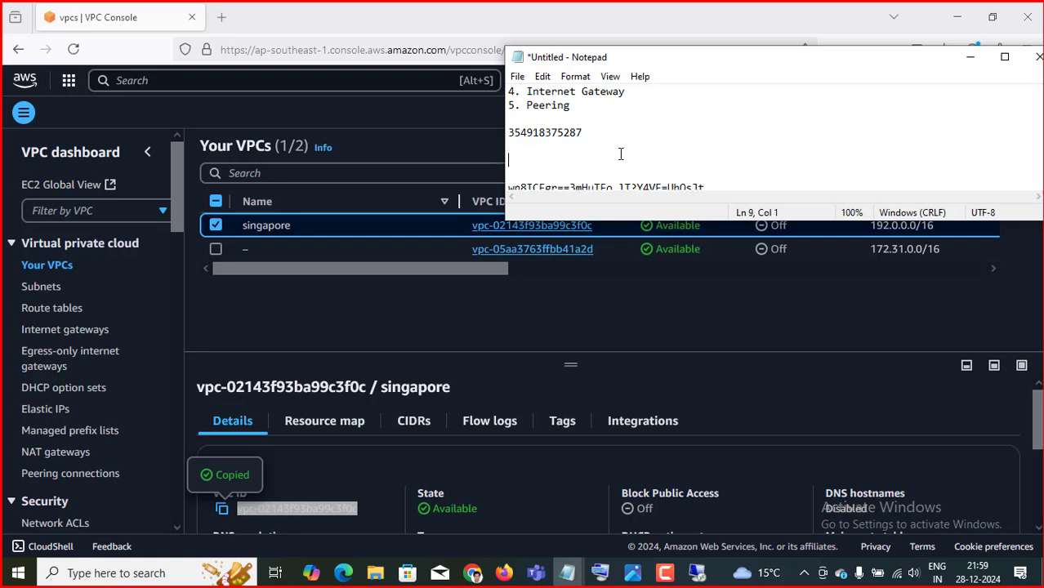
key(ctrl+v)
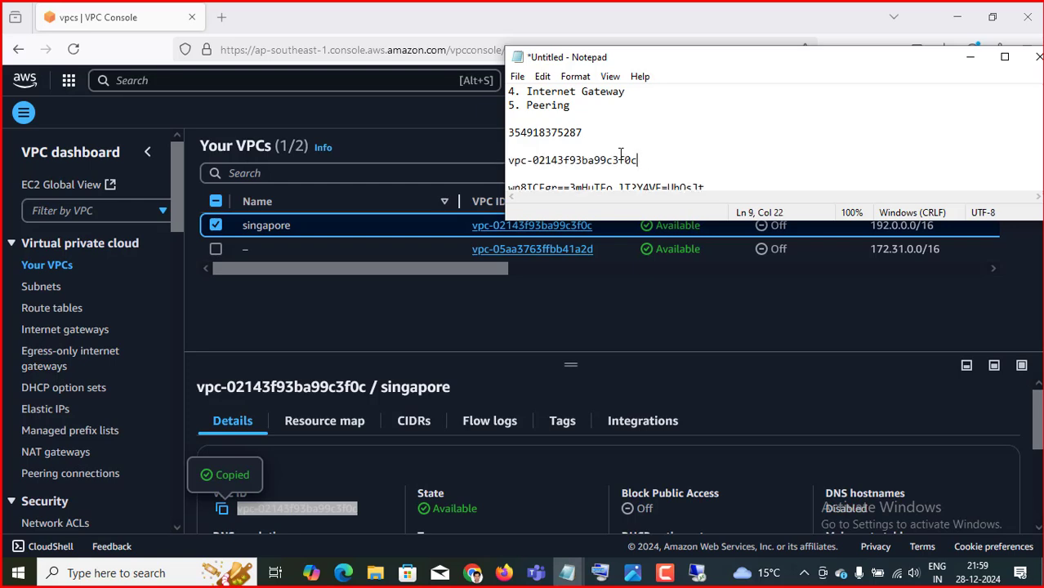
click(702, 323)
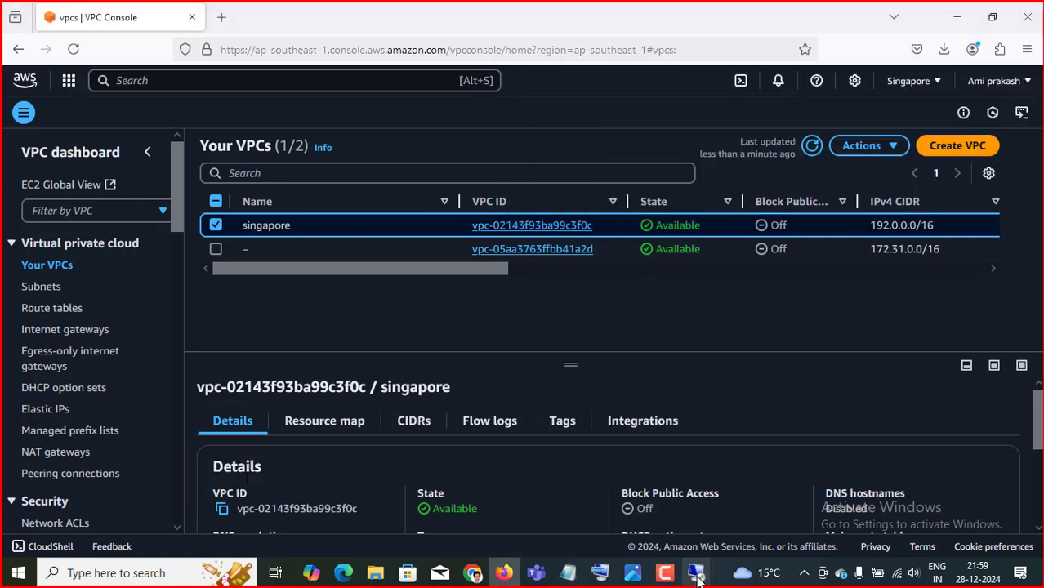
Step: Switch to the Singapore instance's remote desktop session and open Windows Defender Firewall by running firewall.cpl
mouse_move(696, 573)
click(768, 509)
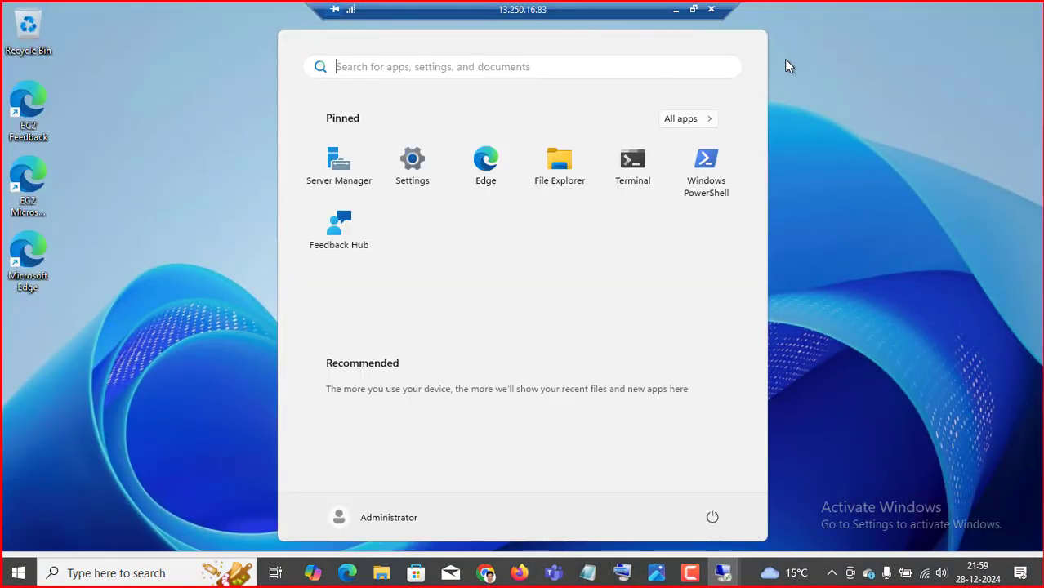
click(935, 257)
key(super+r)
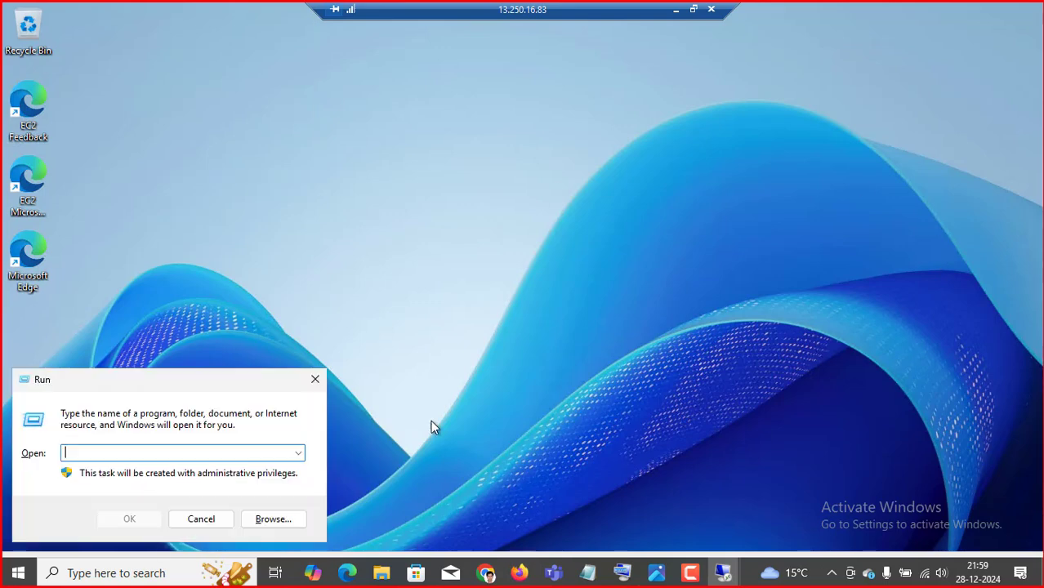
text(fire)
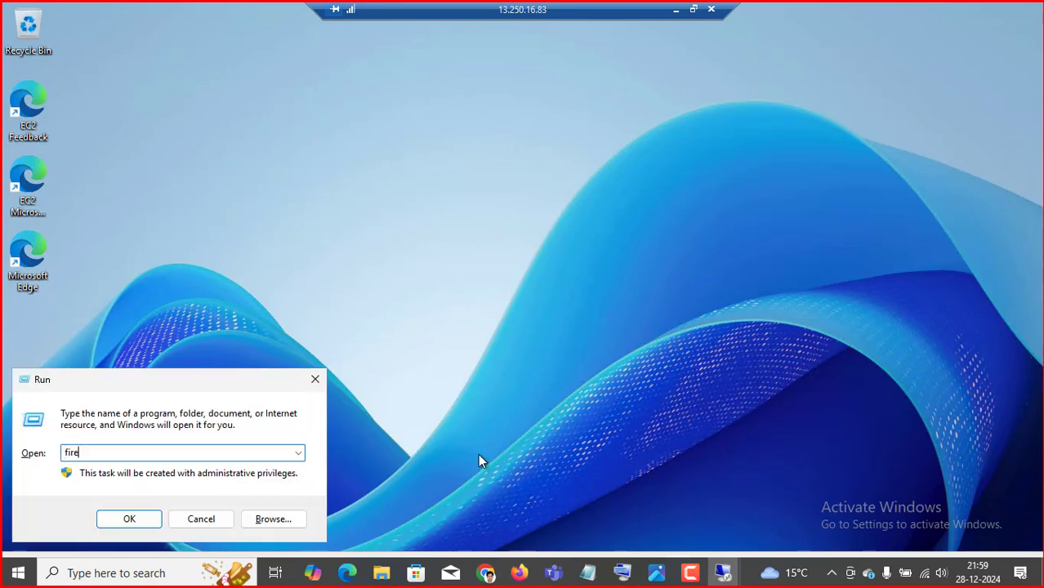
text(wall.cpl)
key(Return)
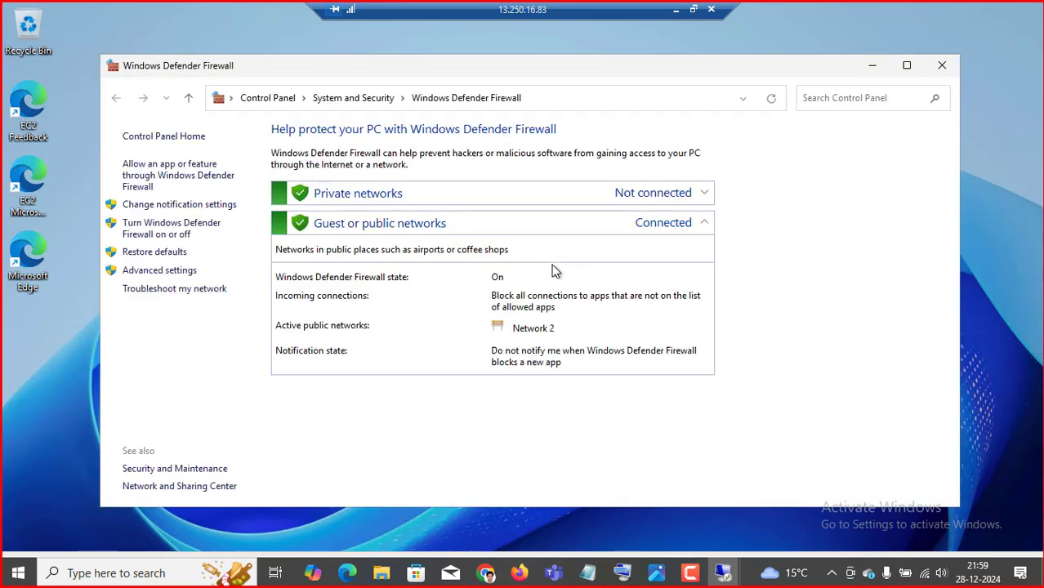
Step: Turn off Windows Defender Firewall for both private and public networks, apply the settings and minimize the remote session
click(133, 224)
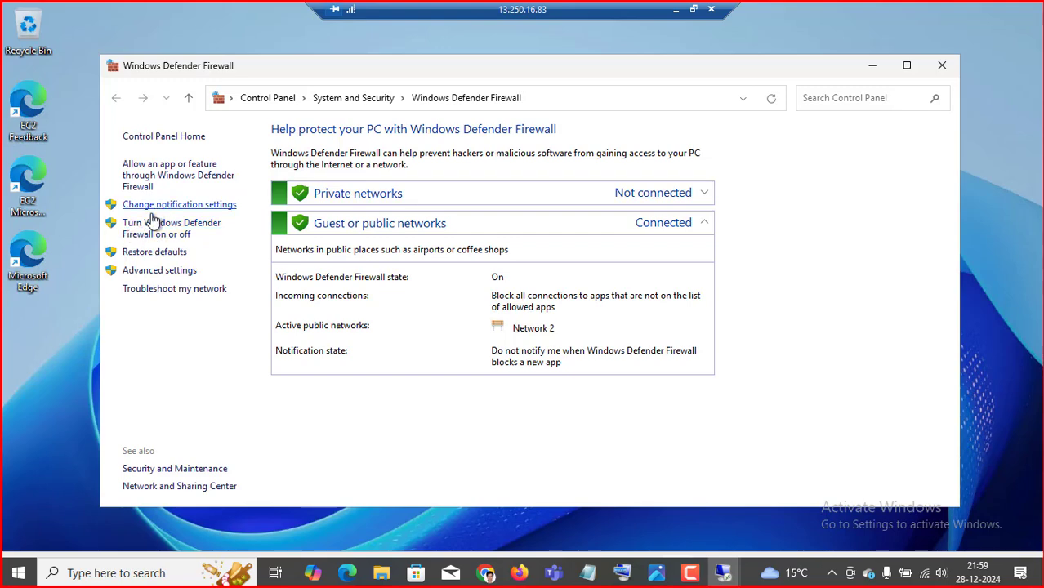
click(149, 229)
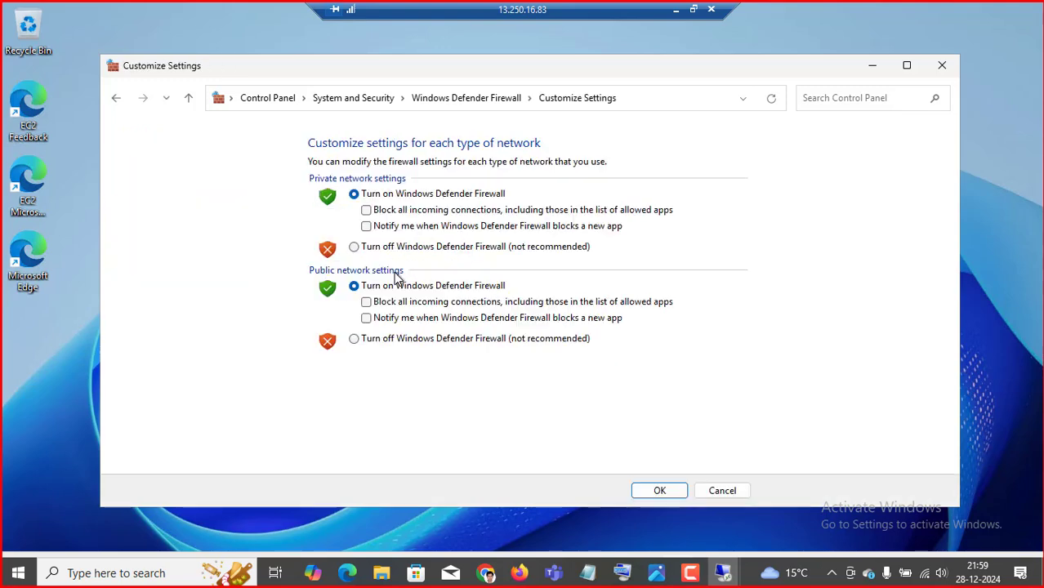
click(364, 246)
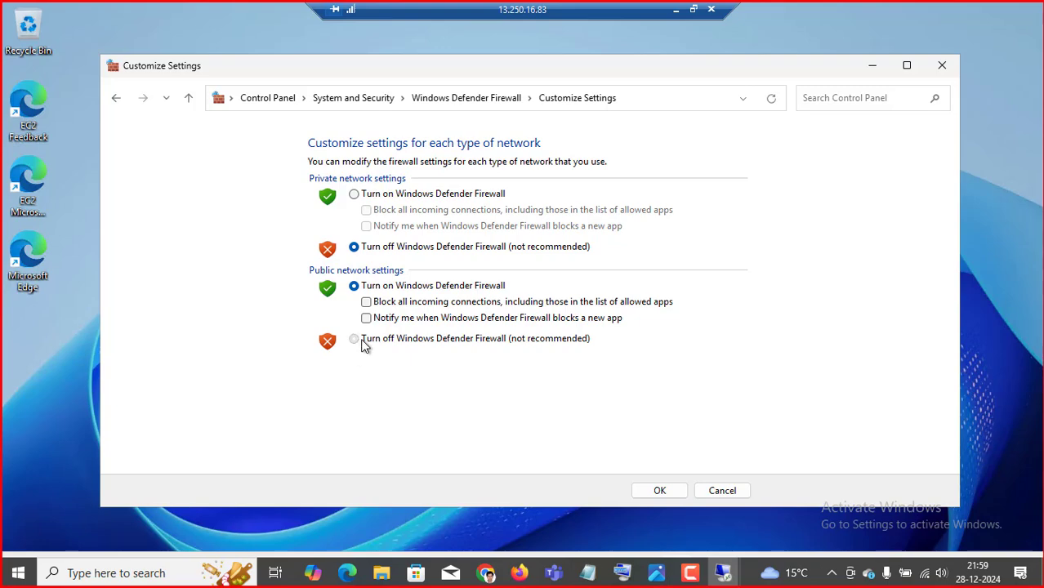
click(364, 343)
click(661, 491)
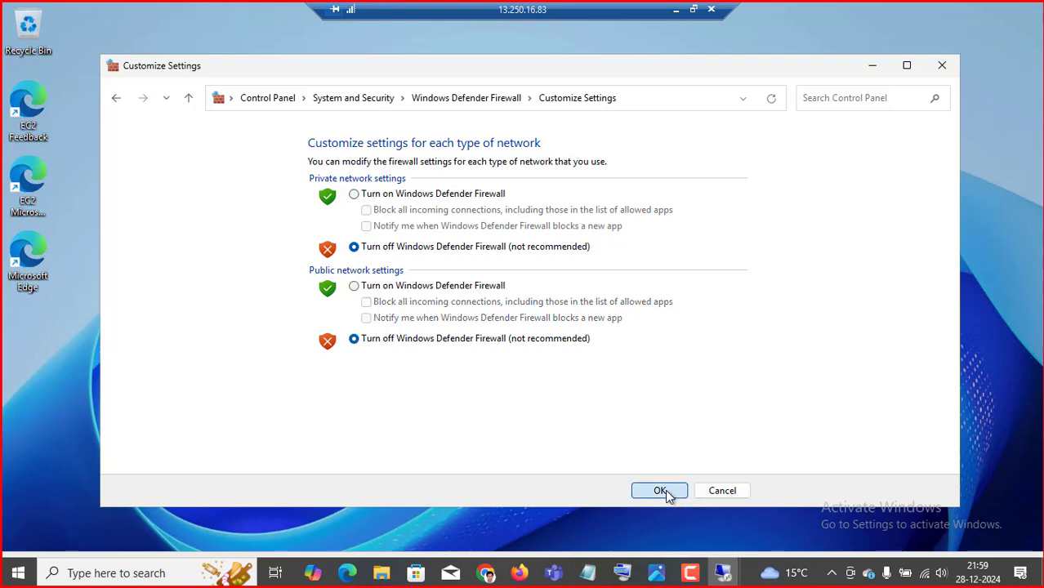
click(676, 10)
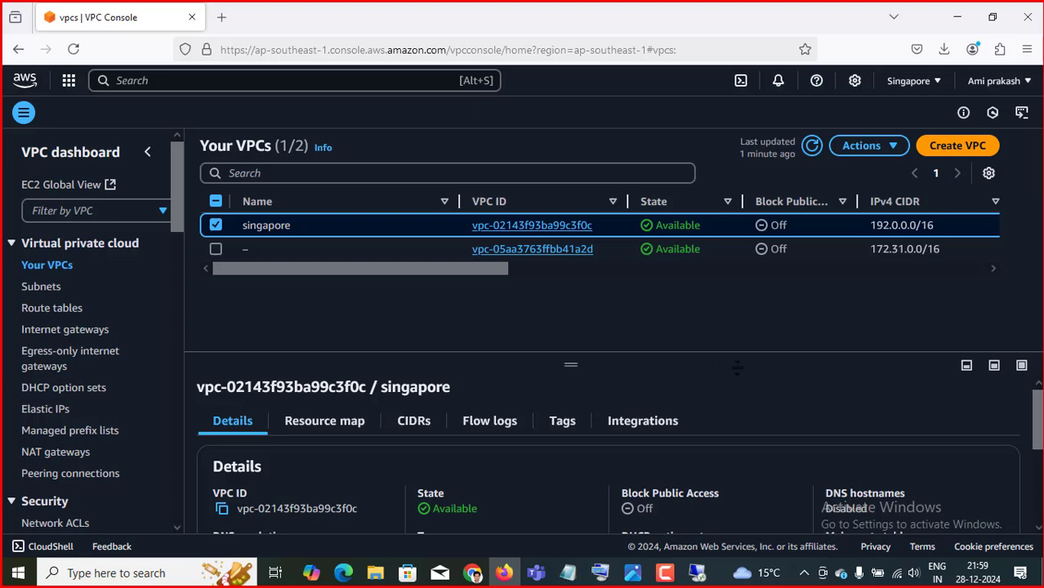
Step: Switch to the Mumbai AWS console, open the VPC service's peering connections and start creating a peering connection
click(478, 575)
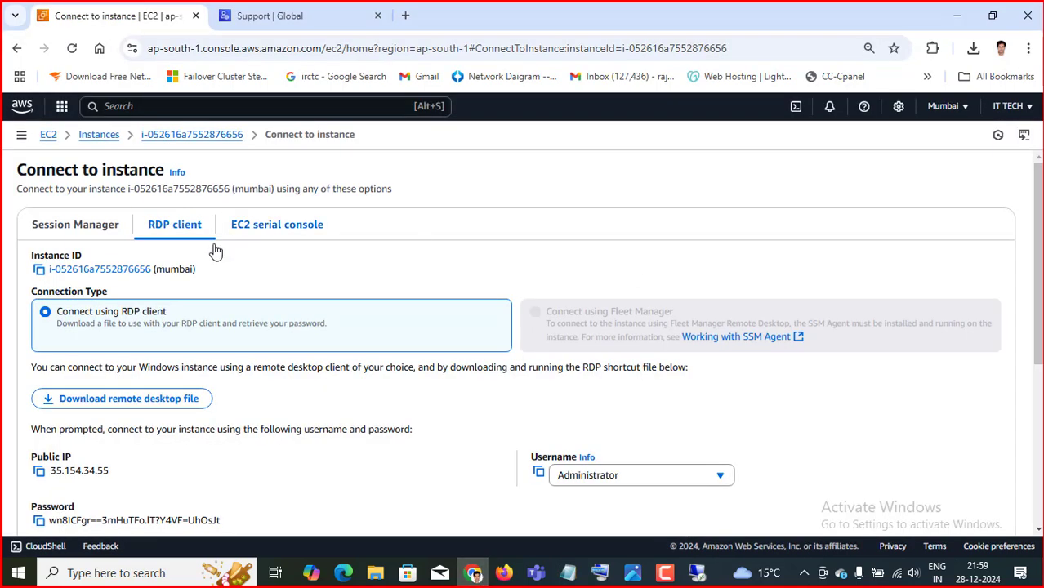
click(61, 106)
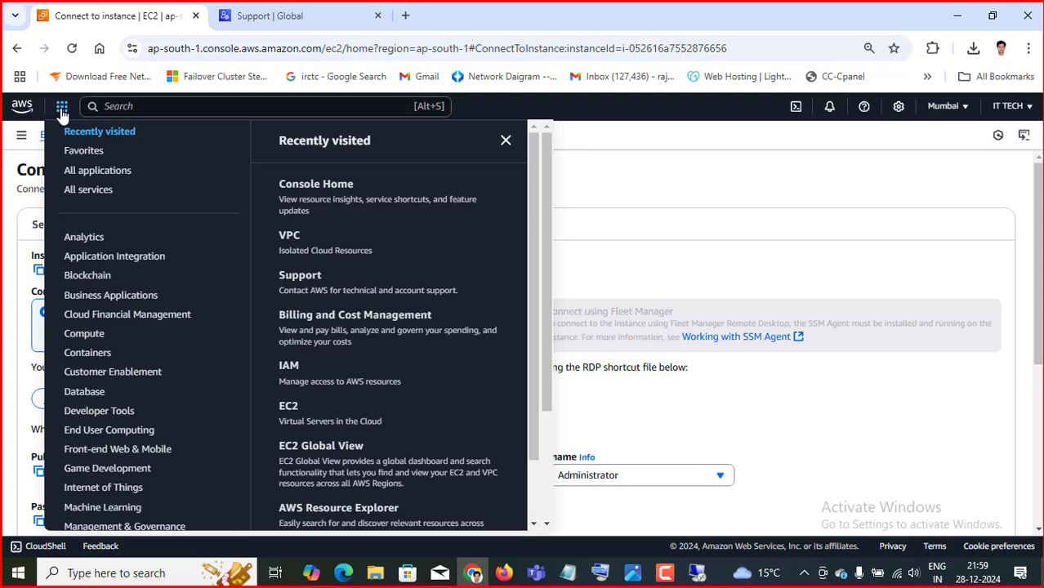
click(170, 107)
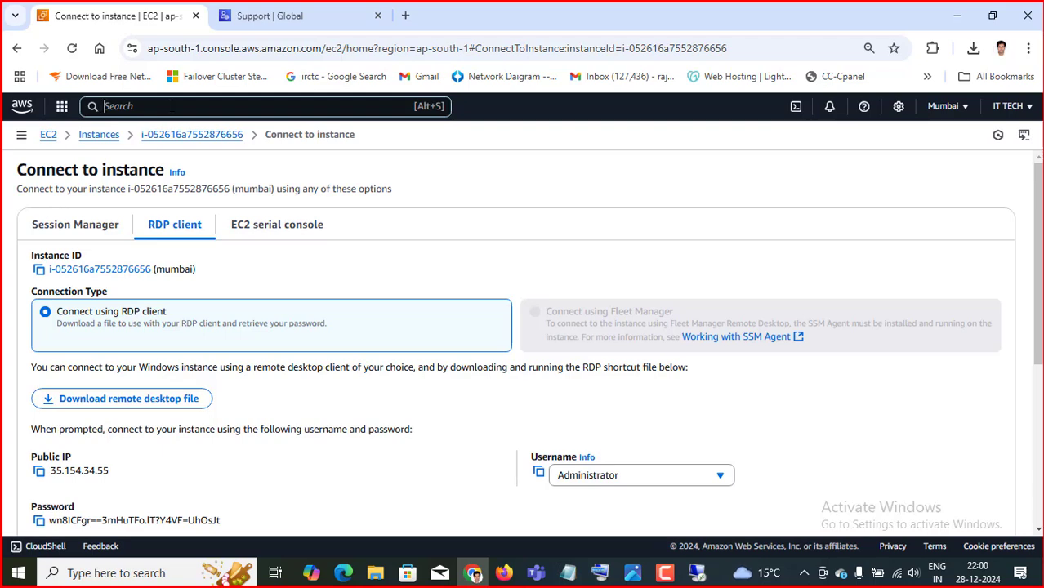
text(vpc)
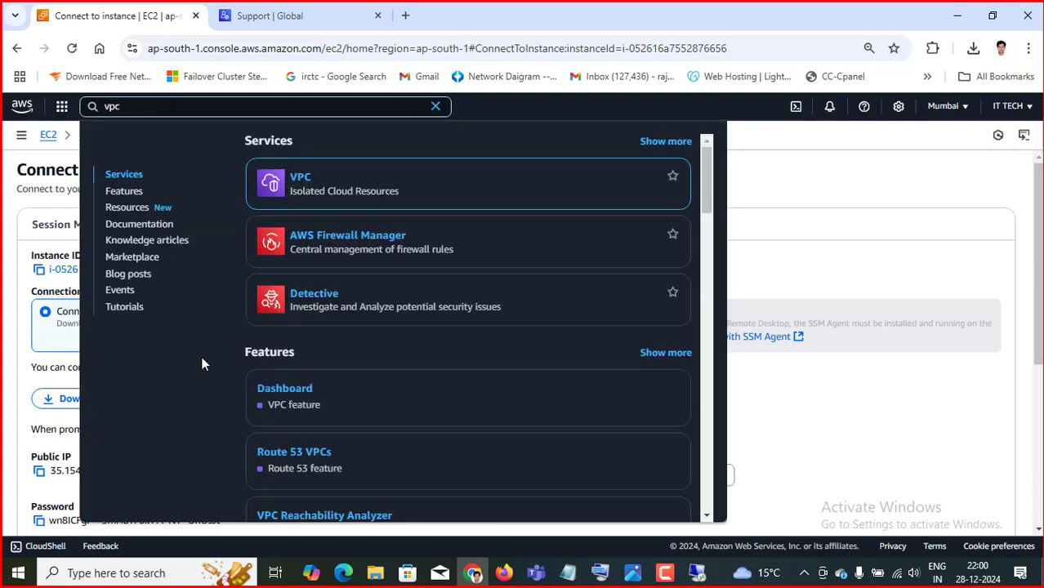
click(300, 181)
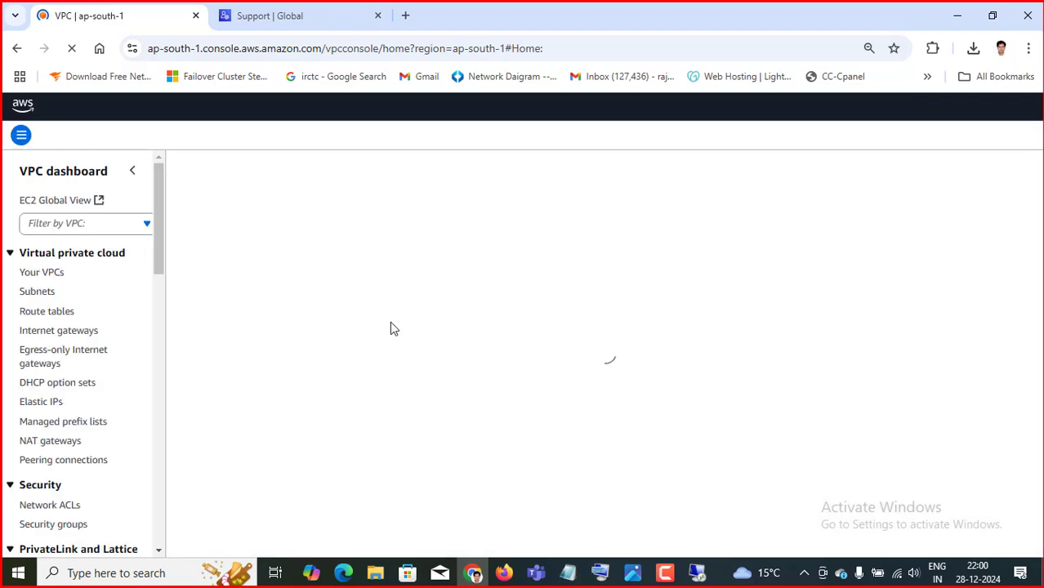
click(49, 462)
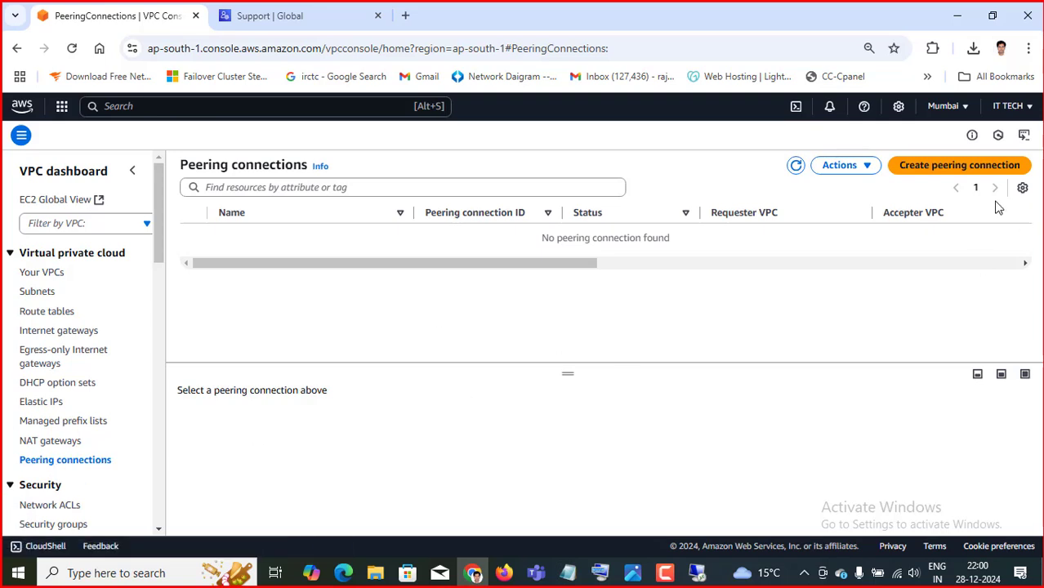
click(933, 173)
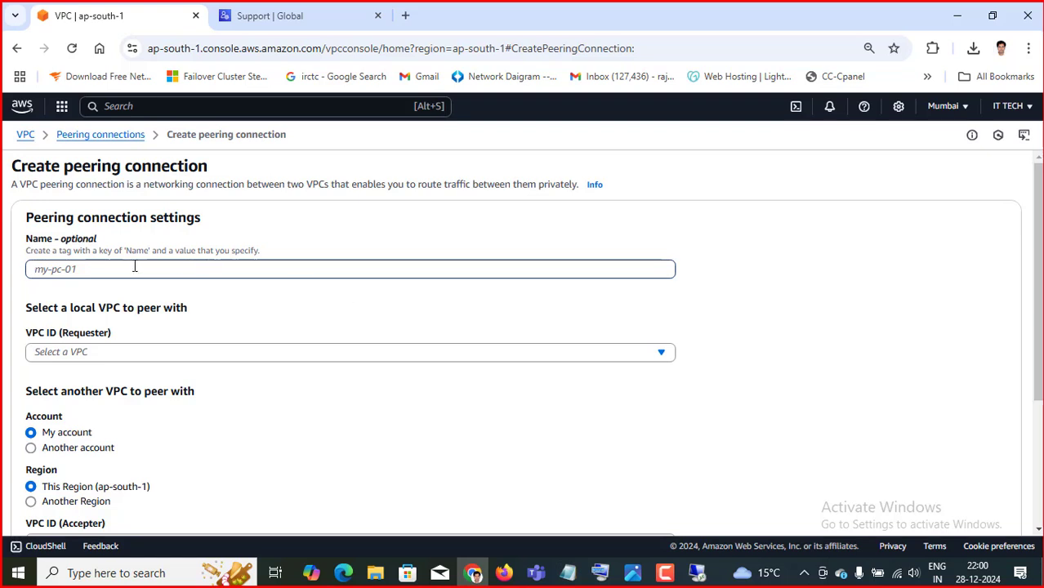
Step: Name the peering connection Peering and choose mumbai-vpc as the requester VPC
click(135, 267)
text(p)
key(BackSpace)
text(Peering)
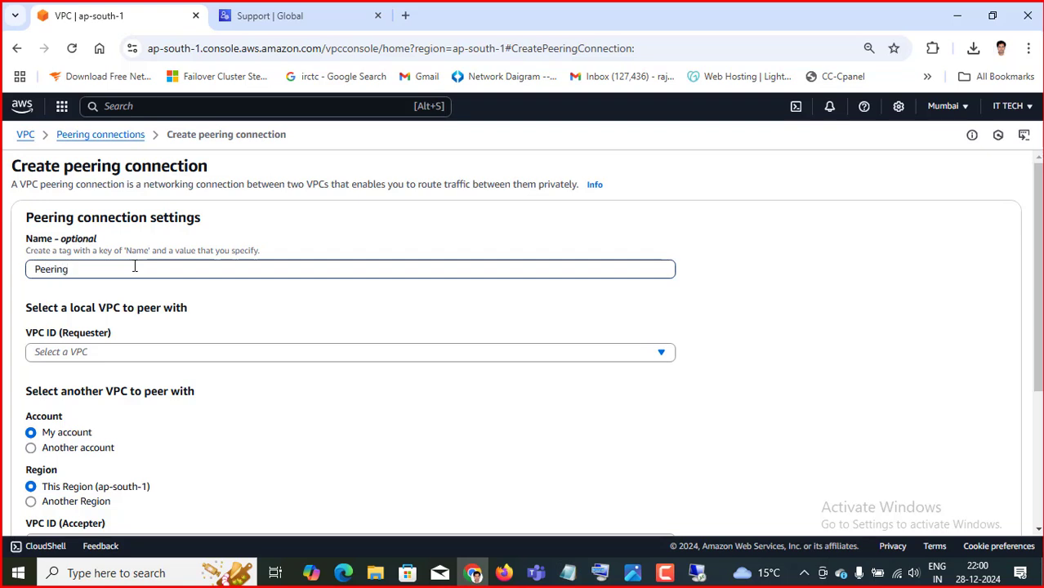
scroll(137, 268, down, 1)
click(157, 275)
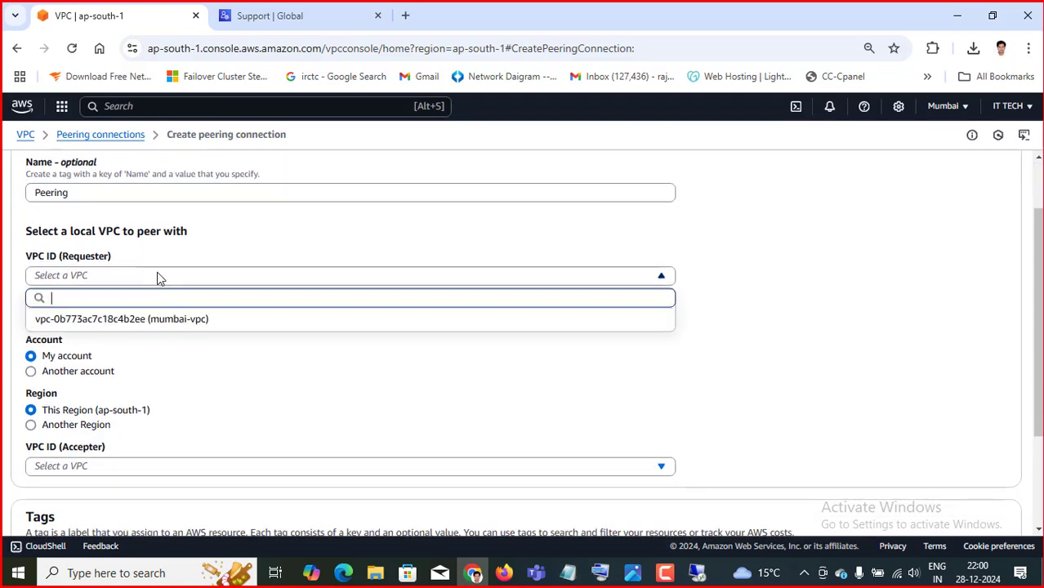
click(191, 329)
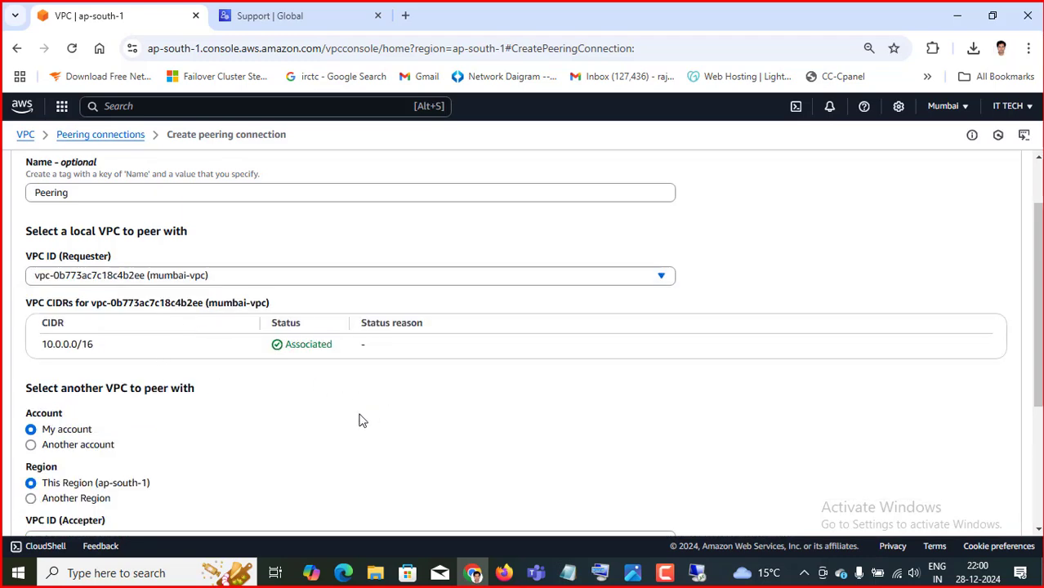
scroll(361, 420, up, 1)
scroll(319, 299, down, 1)
scroll(318, 299, down, 2)
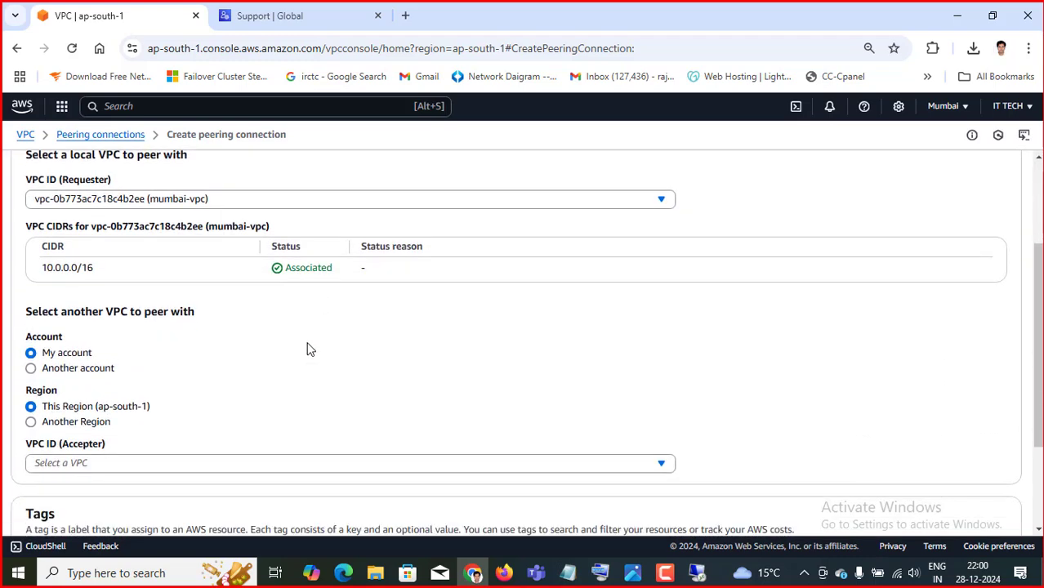
scroll(308, 347, down, 2)
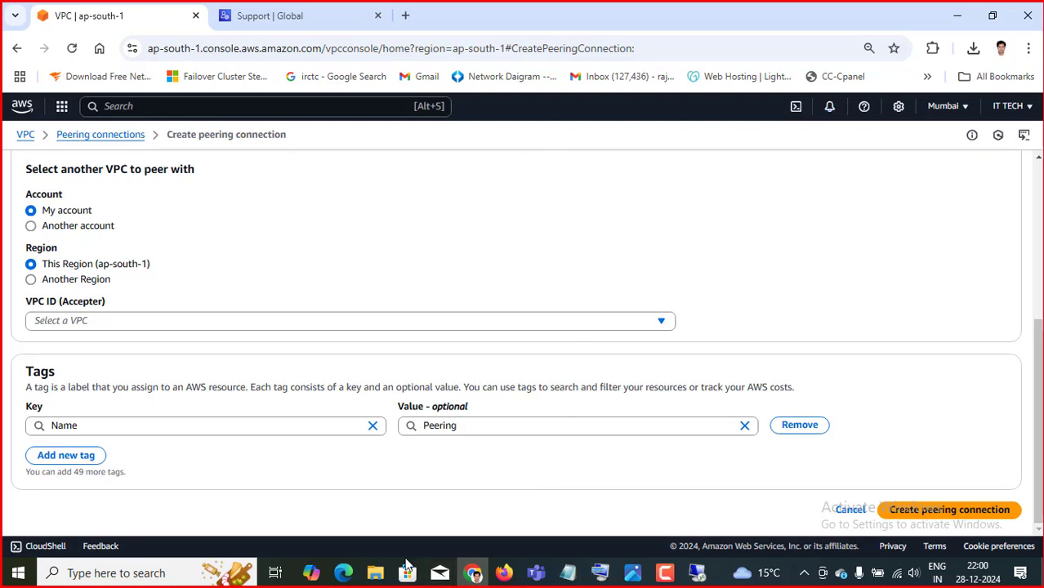
Step: Review the Capture.JPG peering diagram and compare its account IDs with those of the Mumbai and Singapore AWS consoles
click(508, 574)
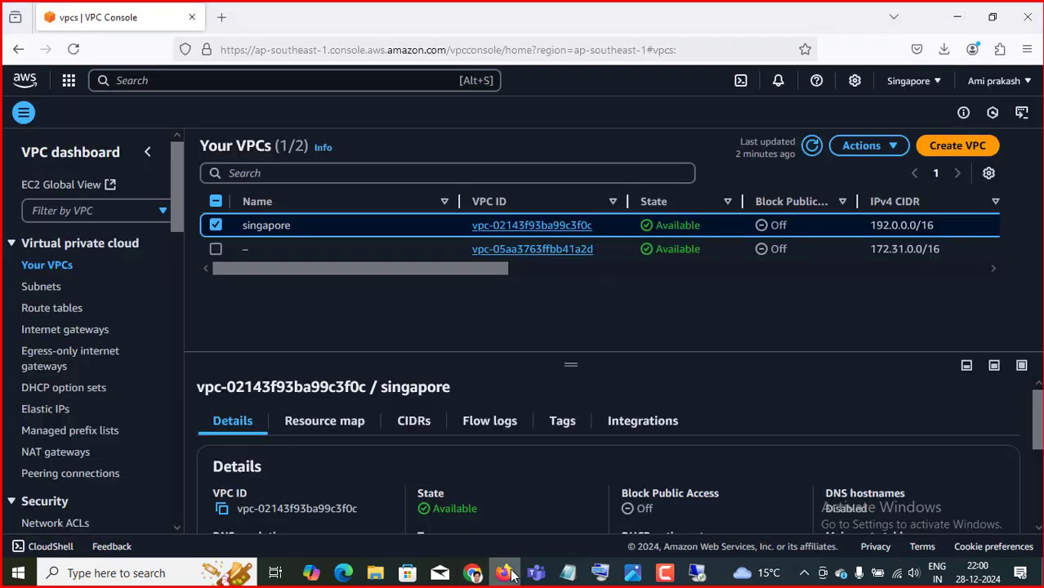
click(634, 574)
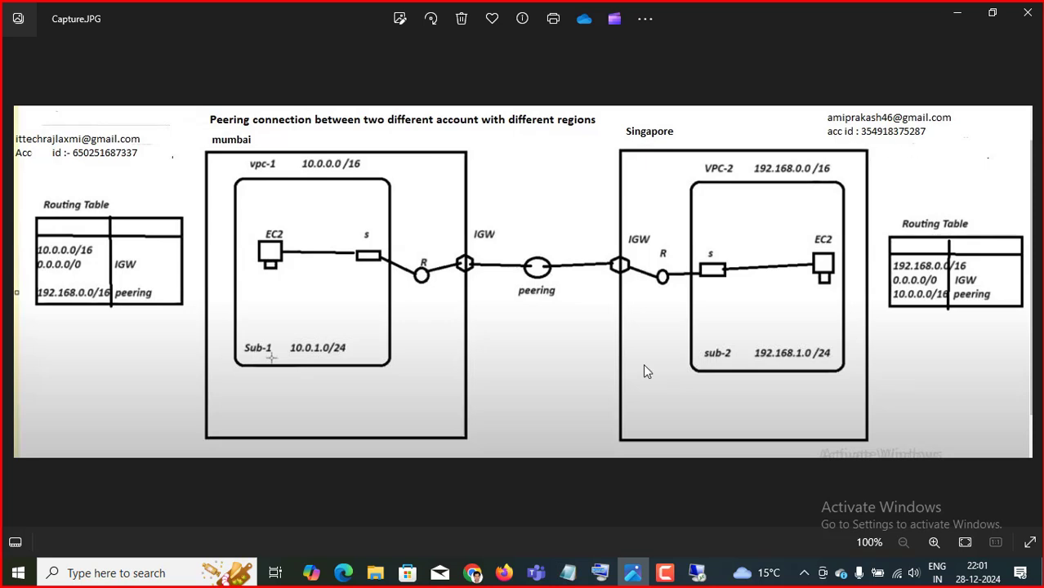
click(472, 573)
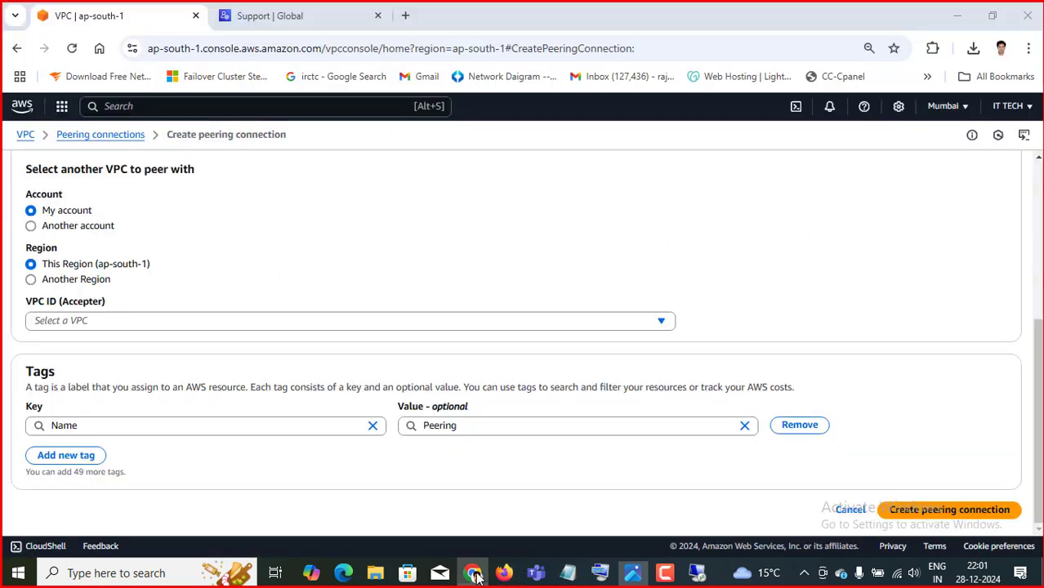
click(1026, 109)
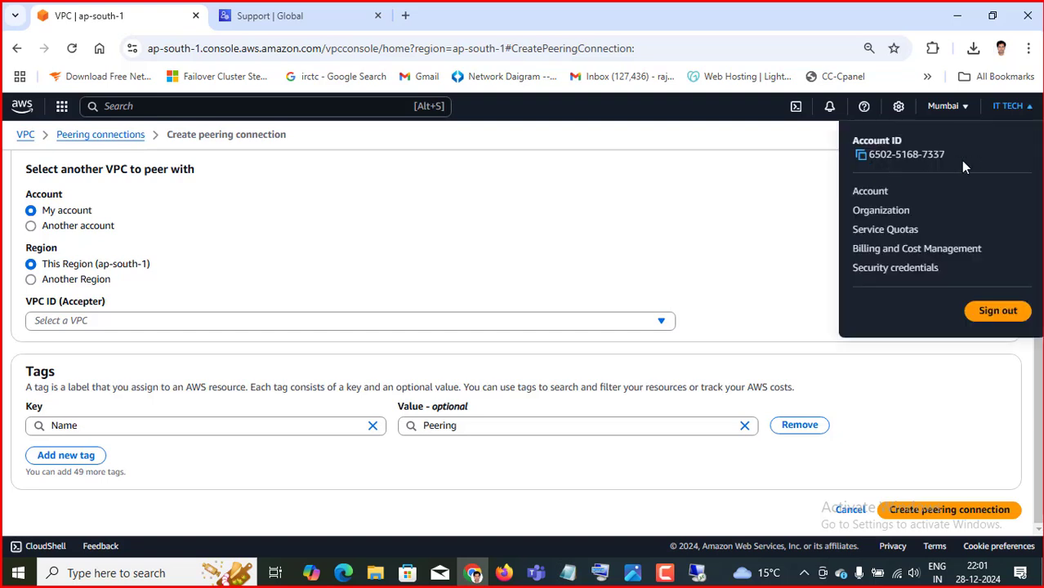
click(678, 219)
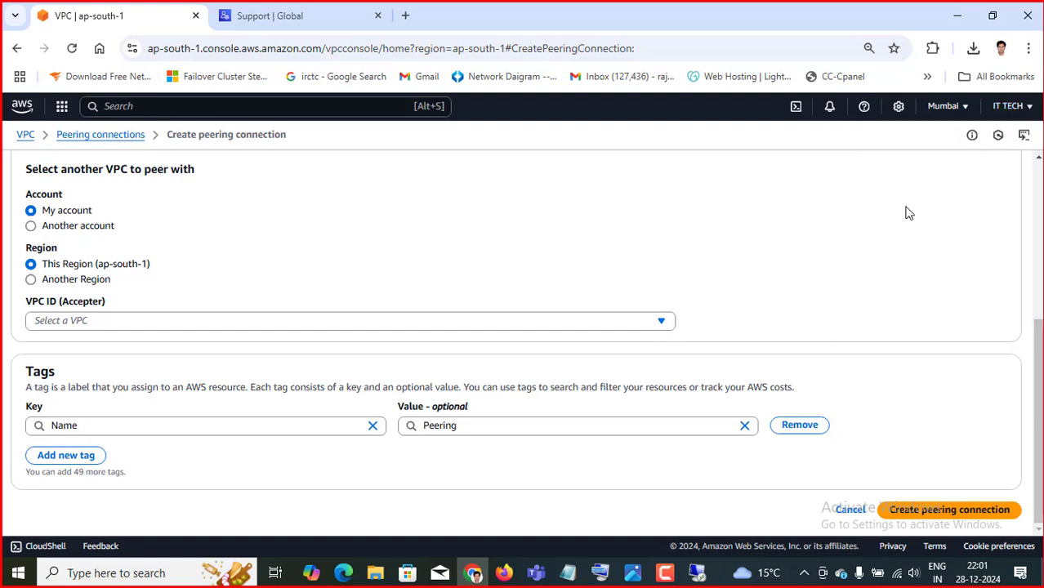
click(633, 574)
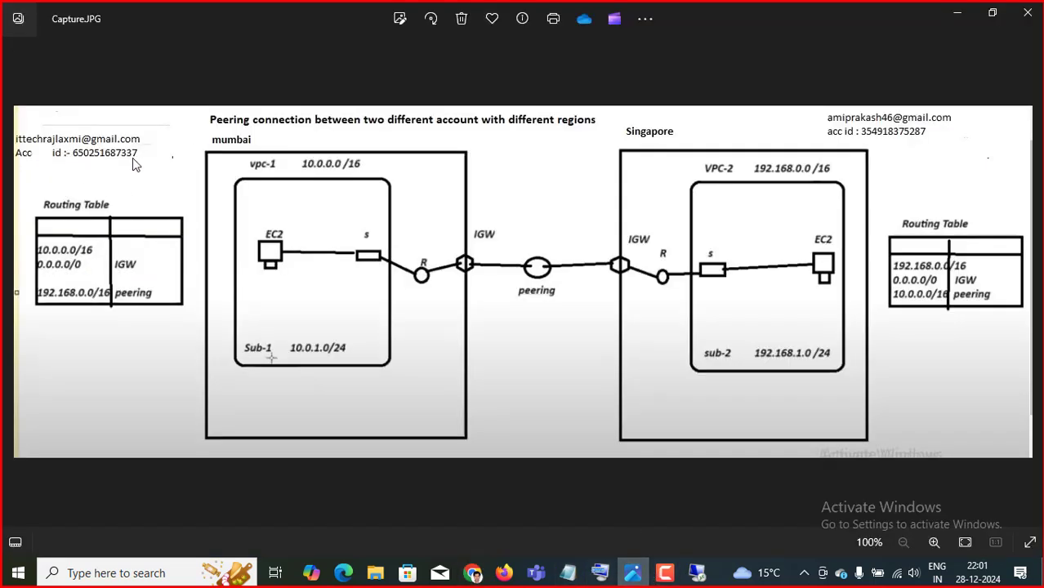
click(504, 573)
click(1023, 83)
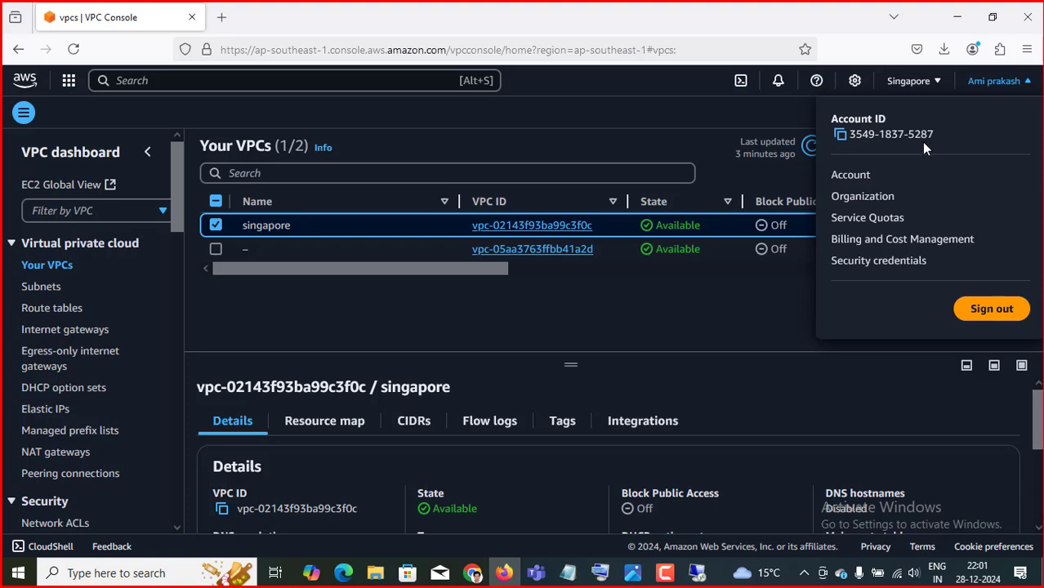
click(633, 572)
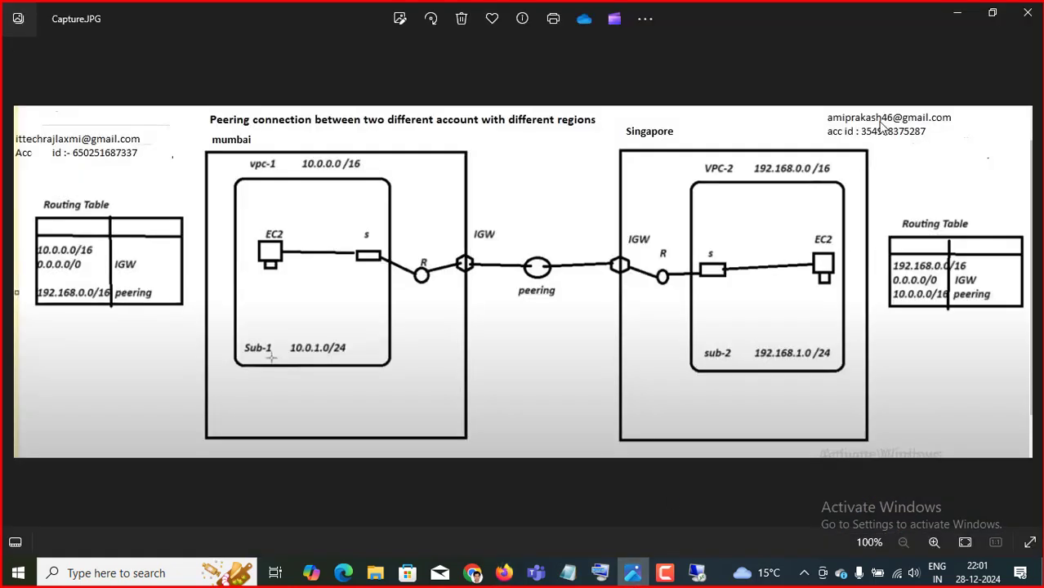
Step: Return to the peering connection form in the Mumbai AWS console and choose another account as the VPC to peer with
click(472, 573)
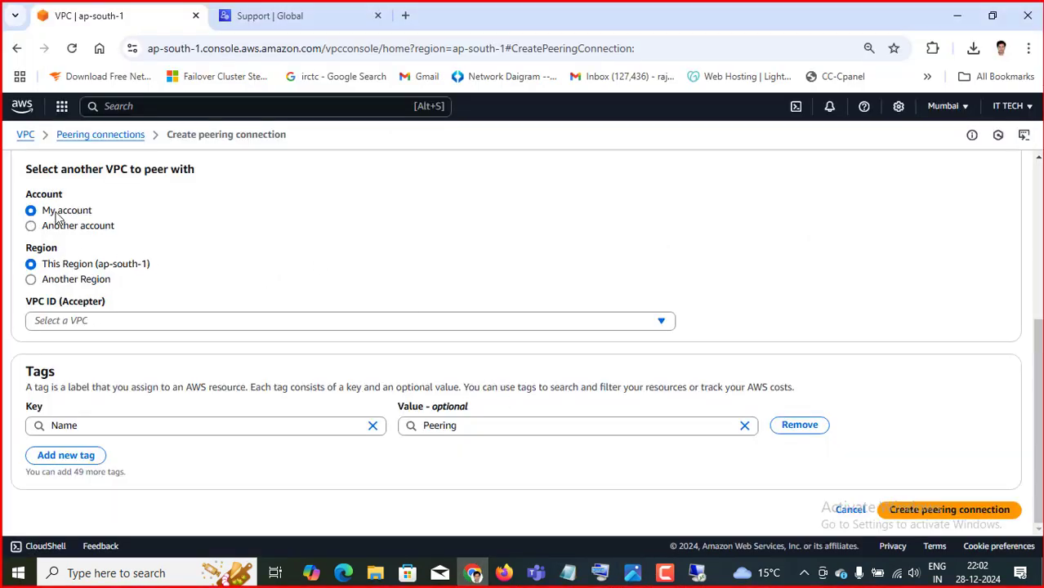
click(30, 227)
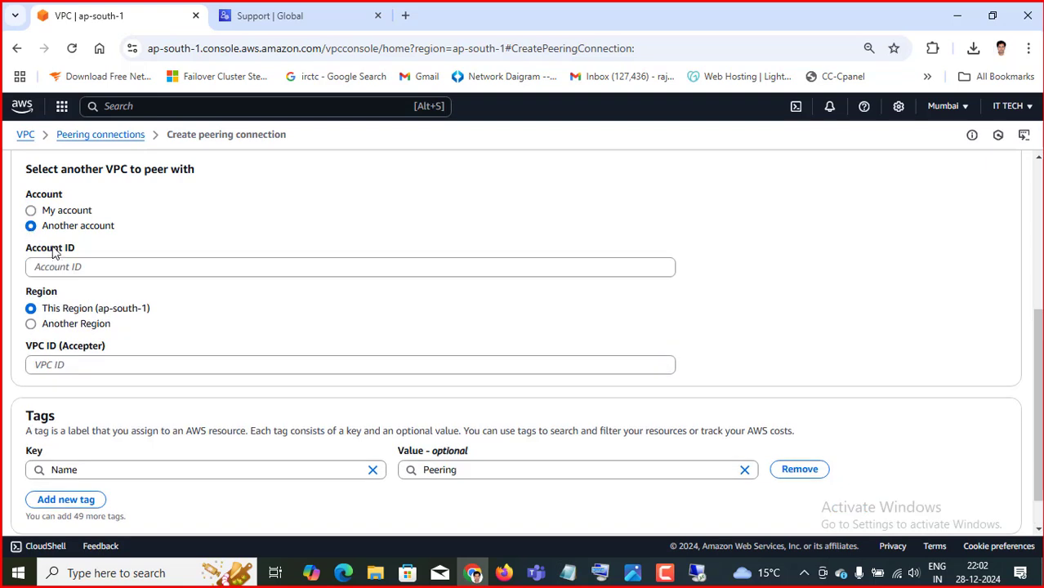
click(79, 266)
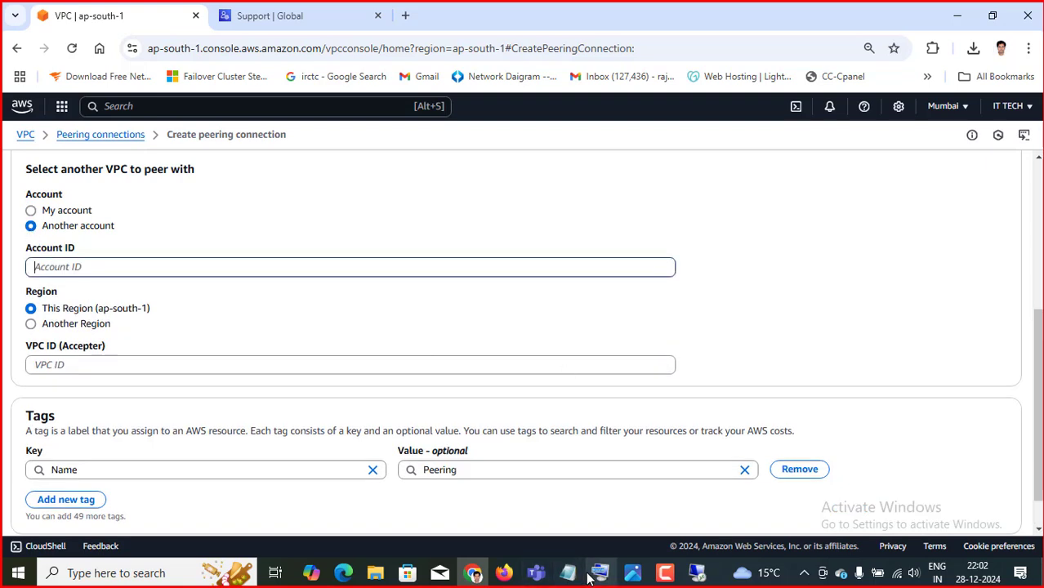
Step: Copy the accepter's account ID from the Notepad notes and paste it into the peering form's Account ID
click(535, 575)
mouse_move(570, 573)
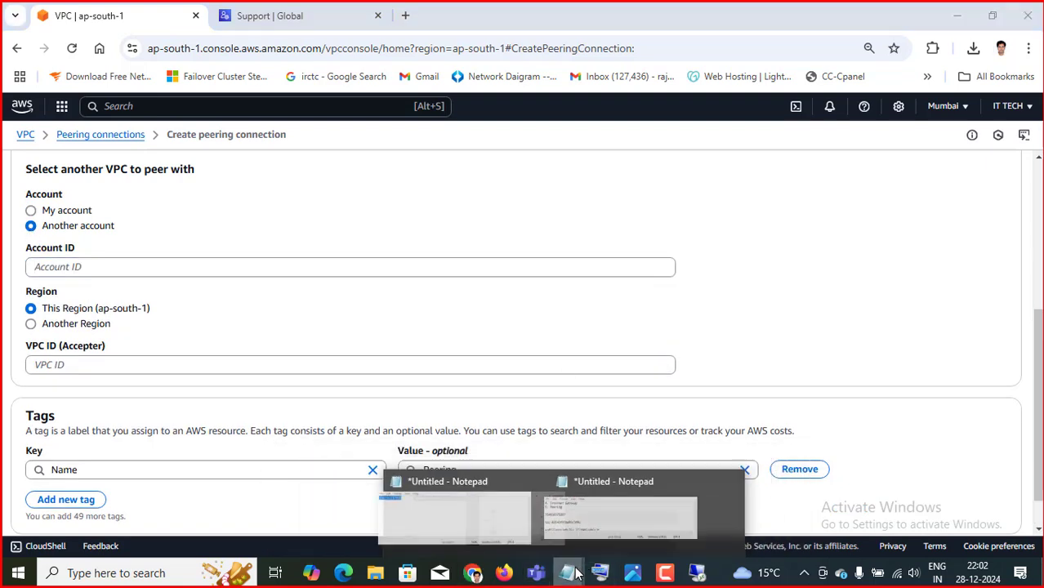
click(633, 527)
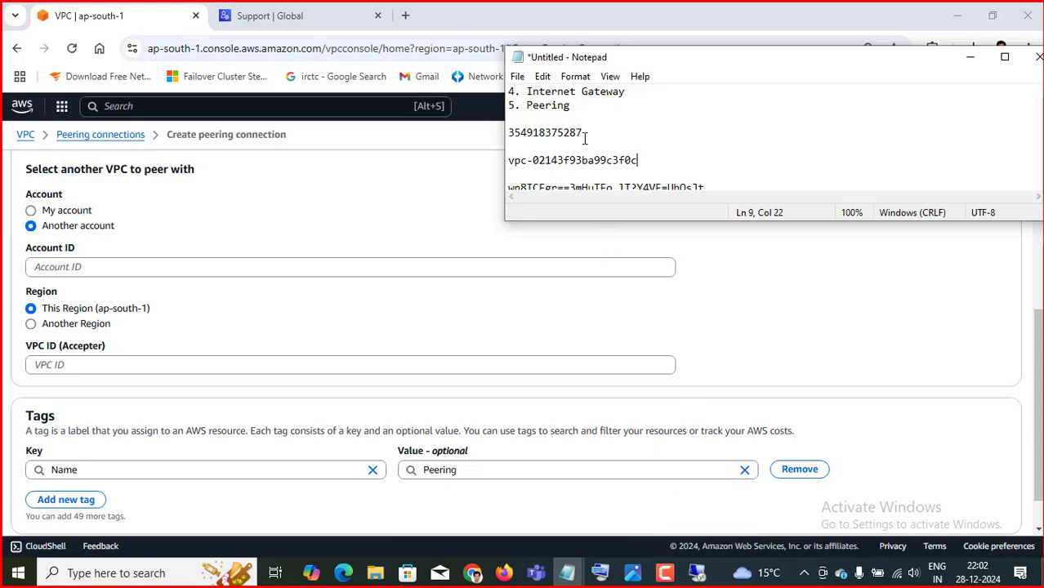
drag(585, 132, 503, 132)
right_click(516, 136)
click(556, 182)
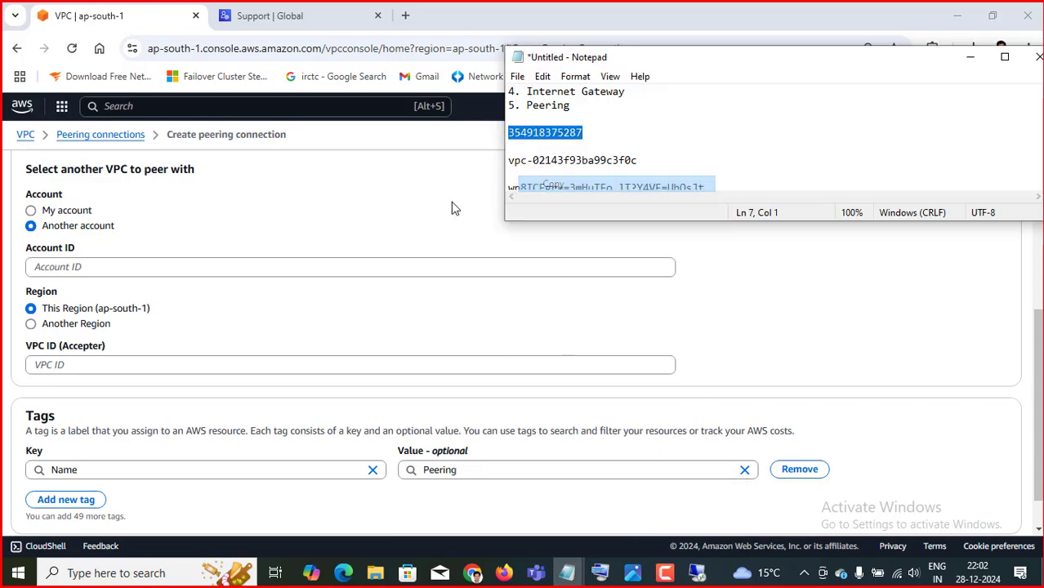
click(452, 205)
click(67, 273)
key(ctrl+v)
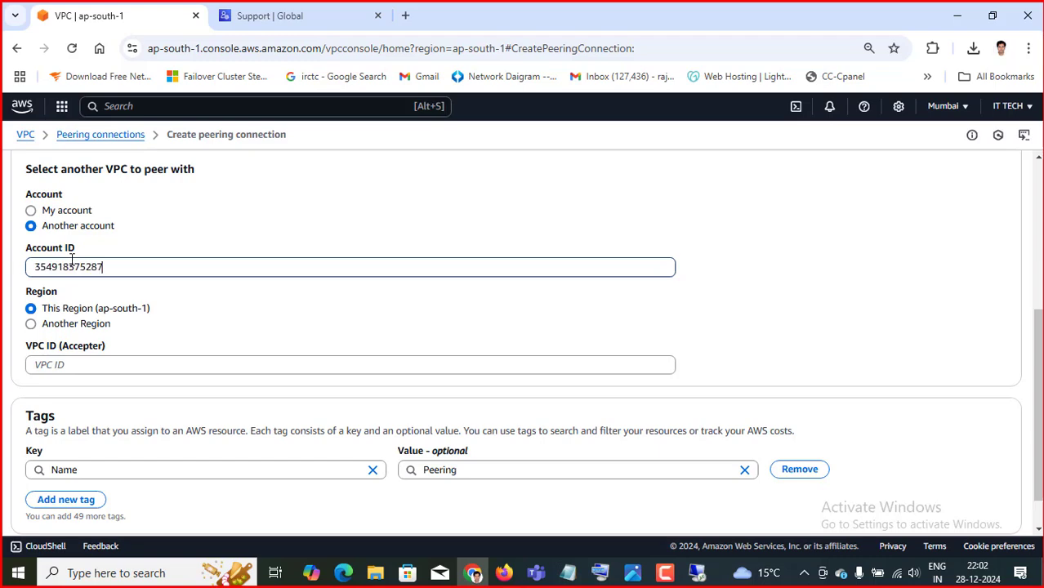
click(287, 206)
scroll(289, 207, down, 1)
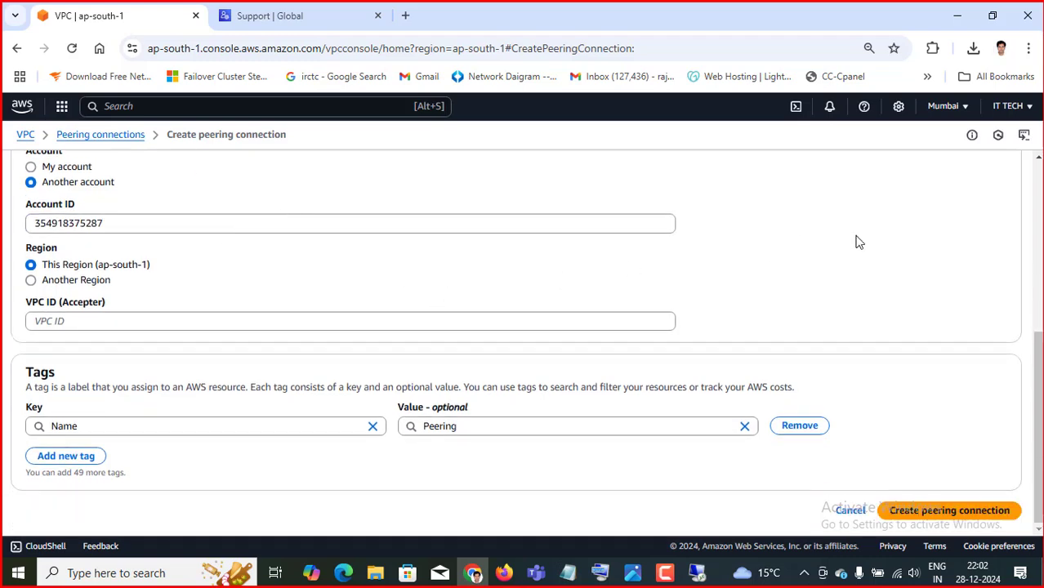
Step: Set the accepter's region to another region, Asia Pacific (Singapore) (ap-southeast-1)
scroll(913, 257, up, 4)
scroll(820, 271, down, 3)
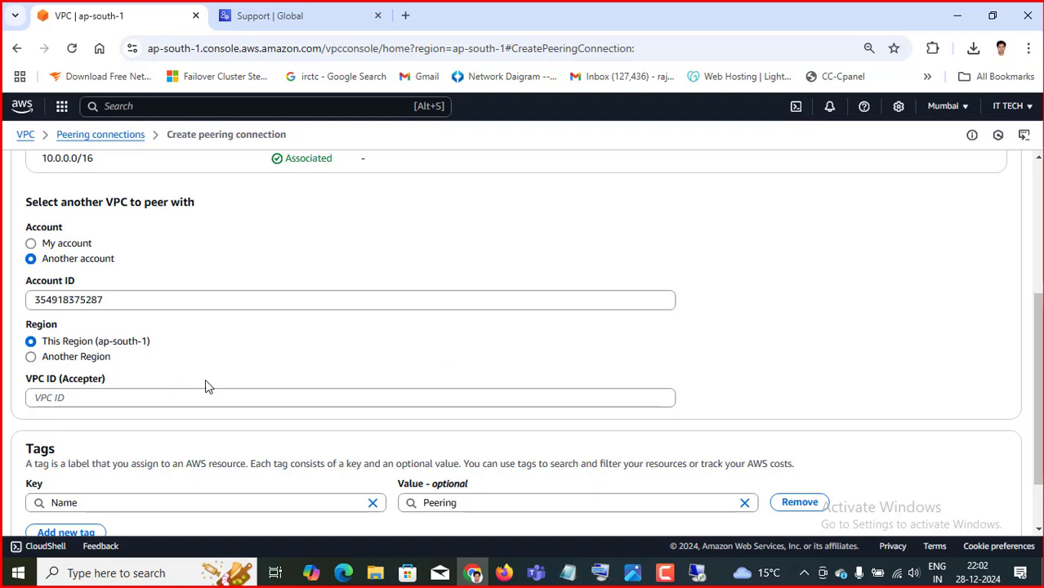
scroll(217, 359, down, 1)
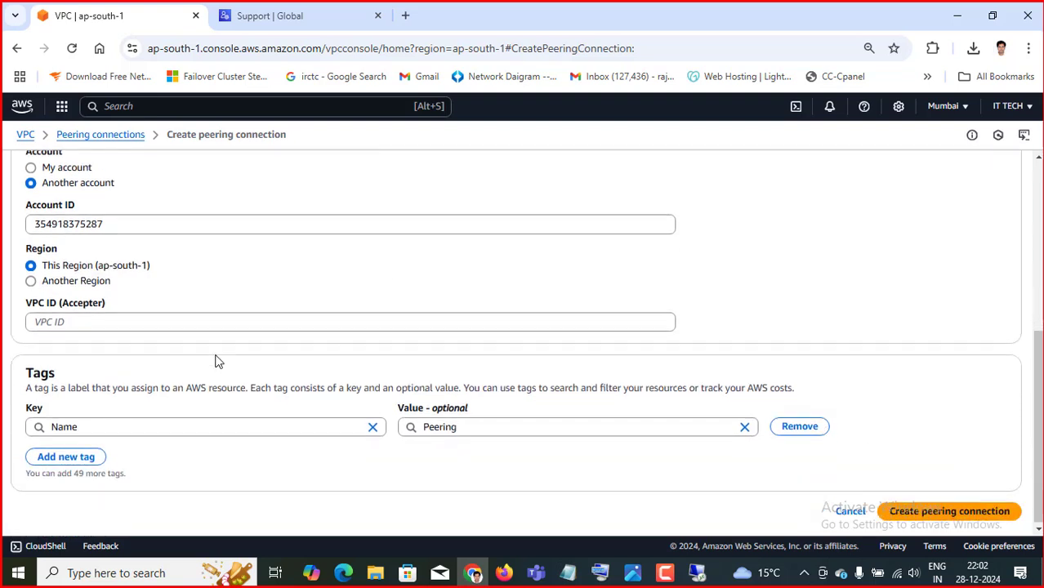
click(31, 281)
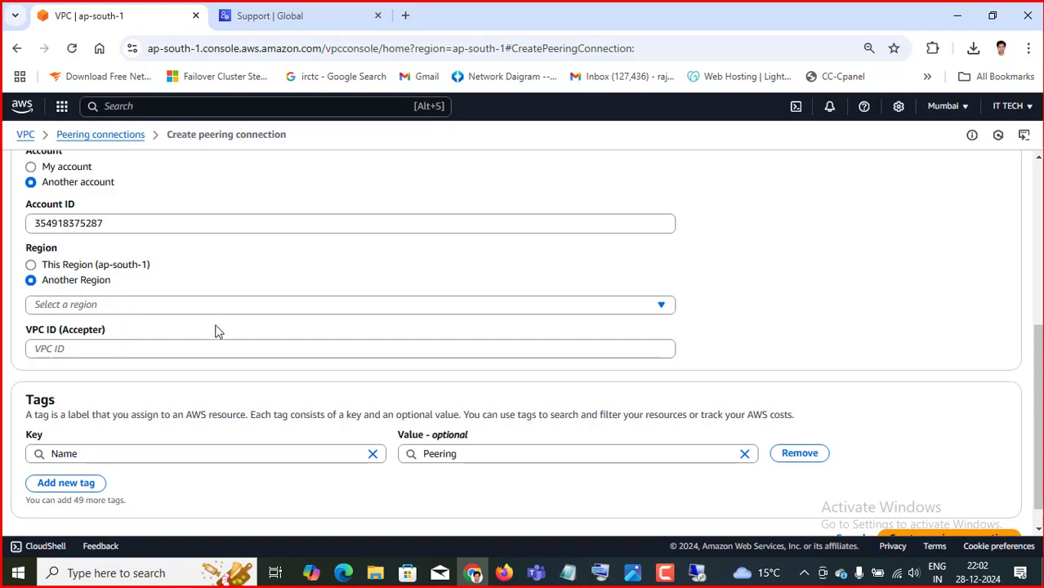
click(239, 306)
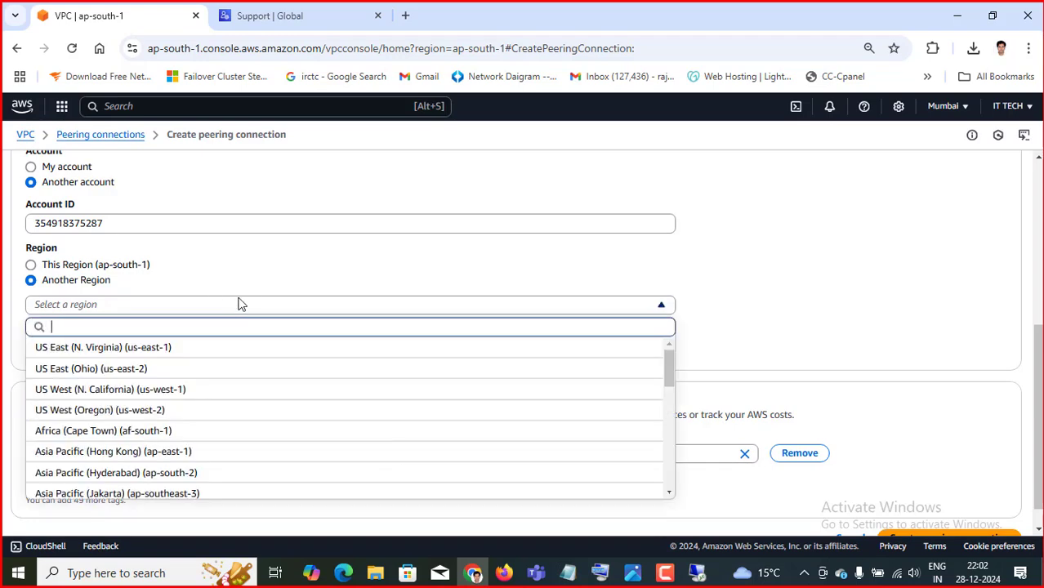
click(251, 265)
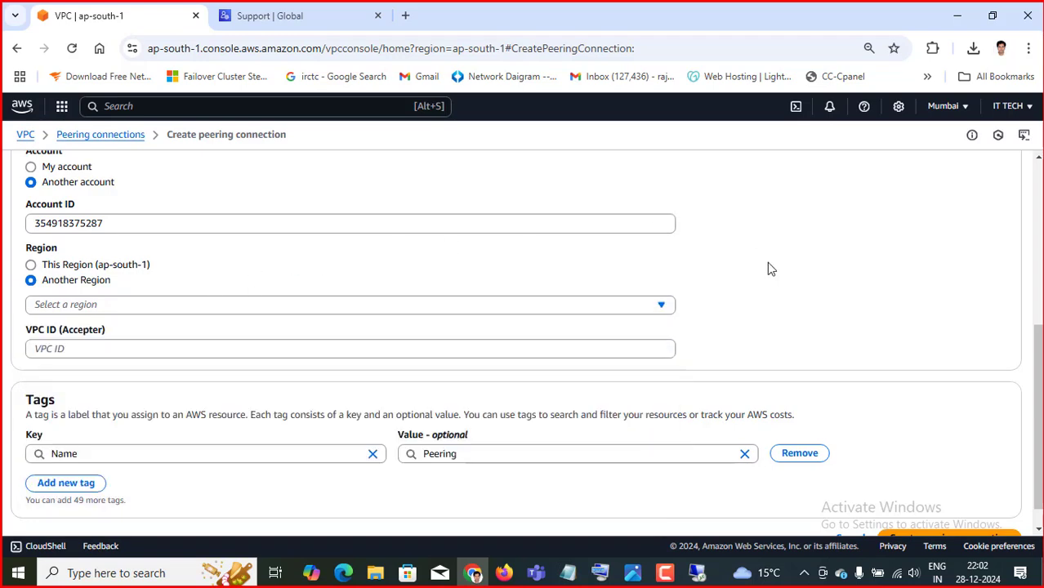
mouse_move(501, 579)
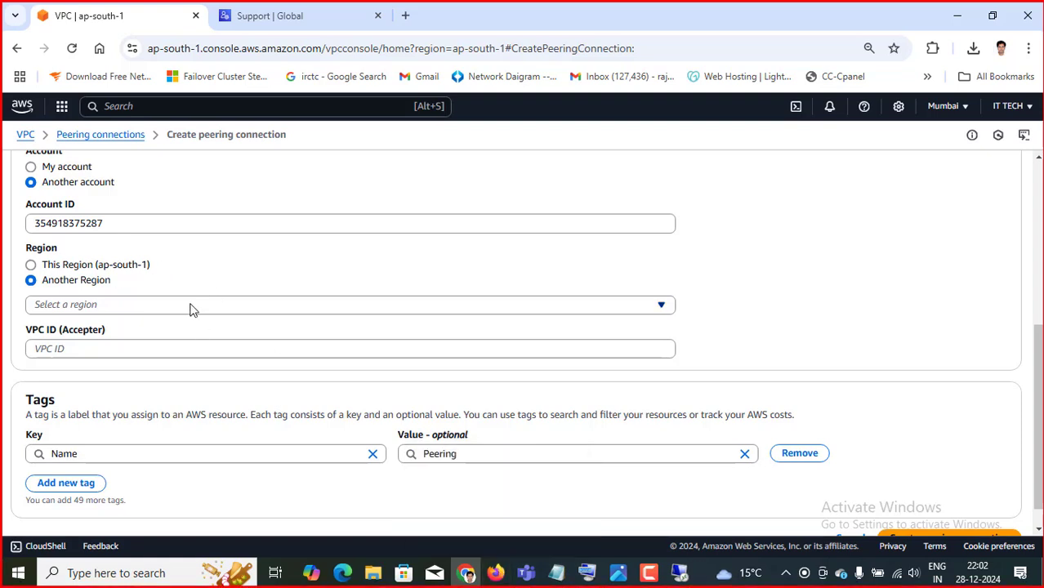
click(133, 306)
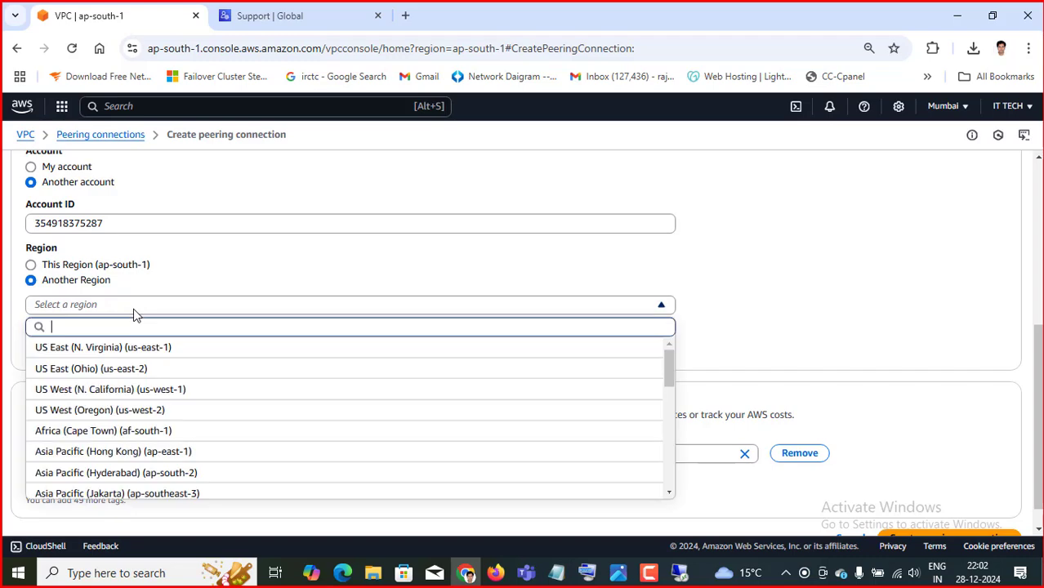
text(sin)
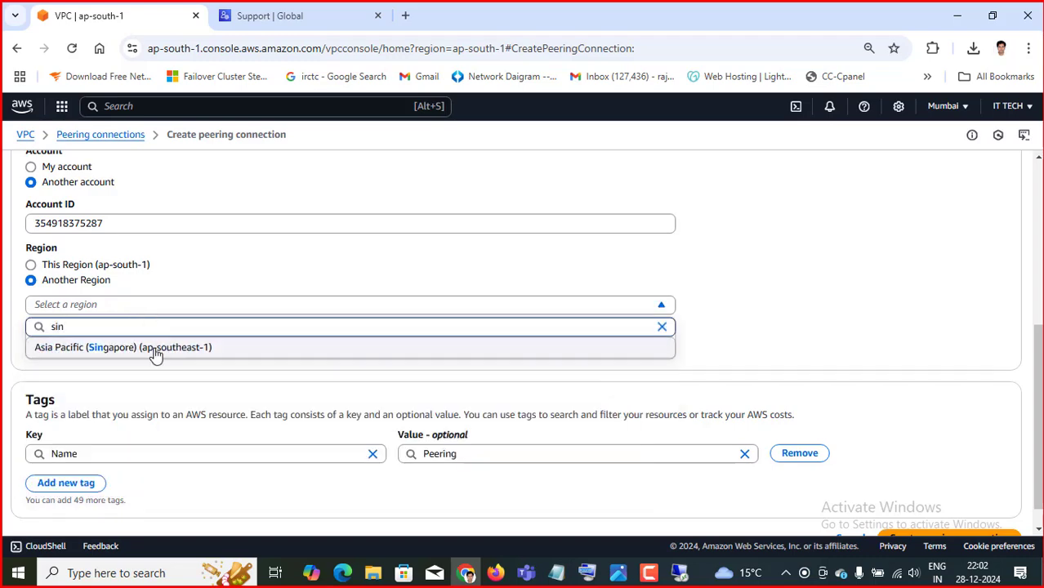
click(154, 349)
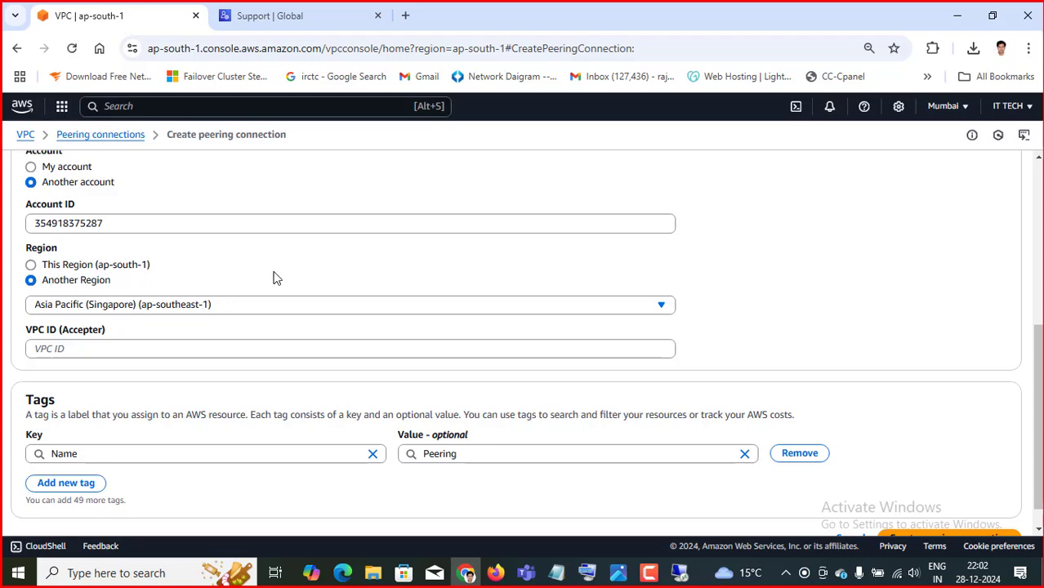
scroll(352, 271, down, 1)
scroll(356, 272, up, 1)
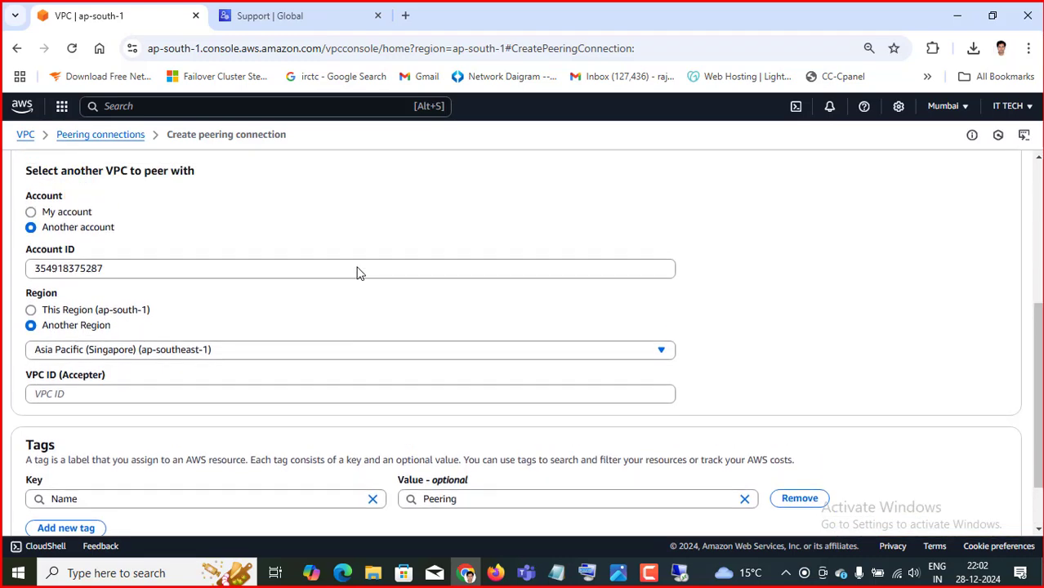
Step: Copy vpc-02143f93ba99c3f0c from the Notepad notes into the accepter VPC ID and create the peering connection
click(73, 397)
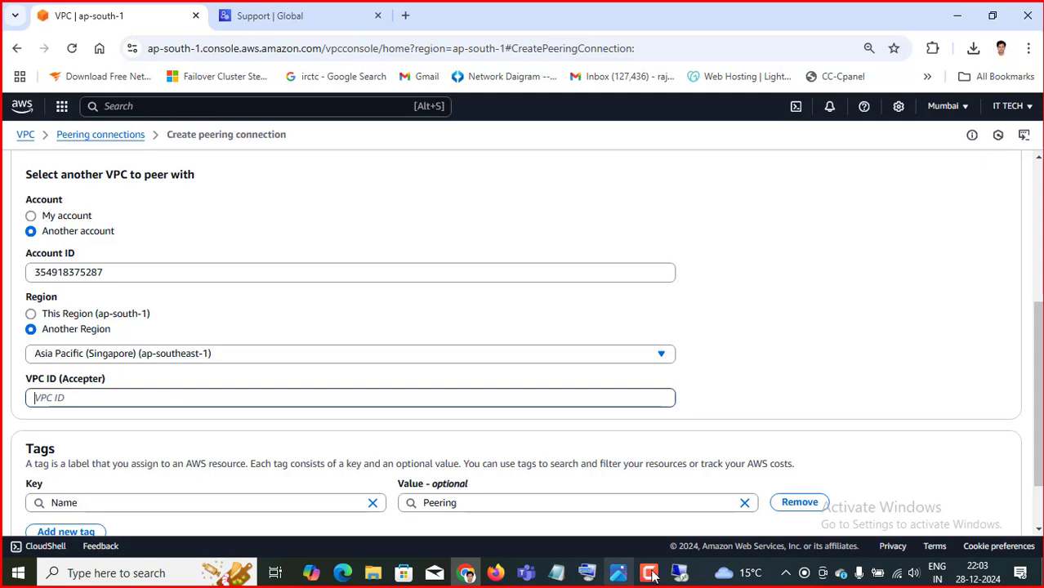
mouse_move(558, 575)
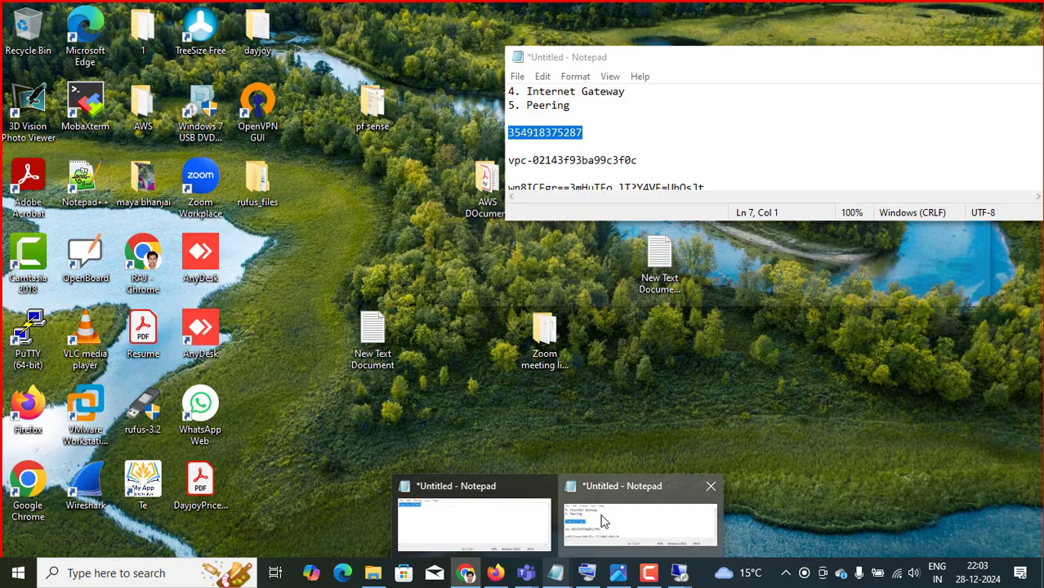
click(602, 520)
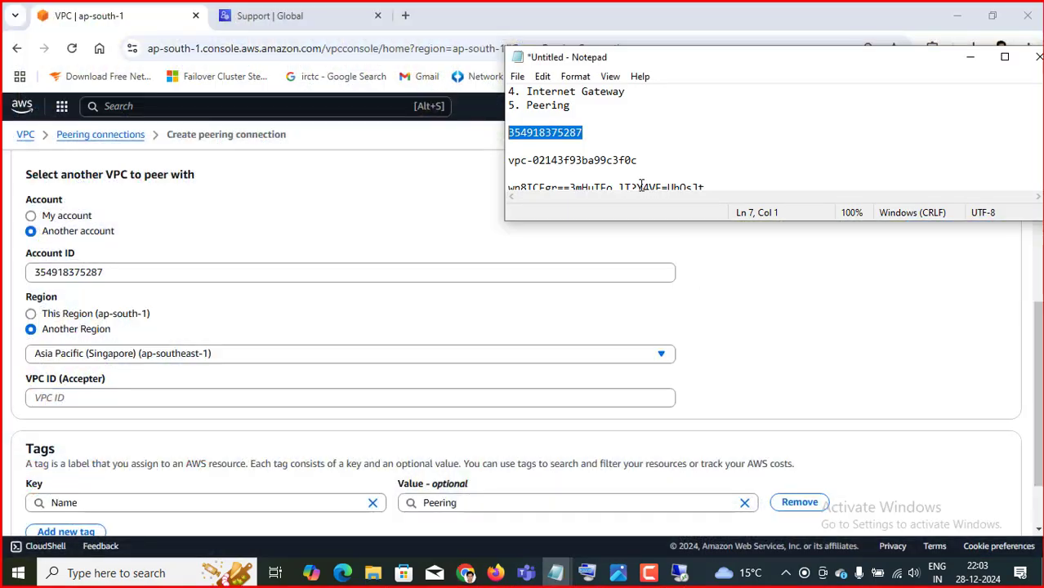
drag(640, 165, 507, 161)
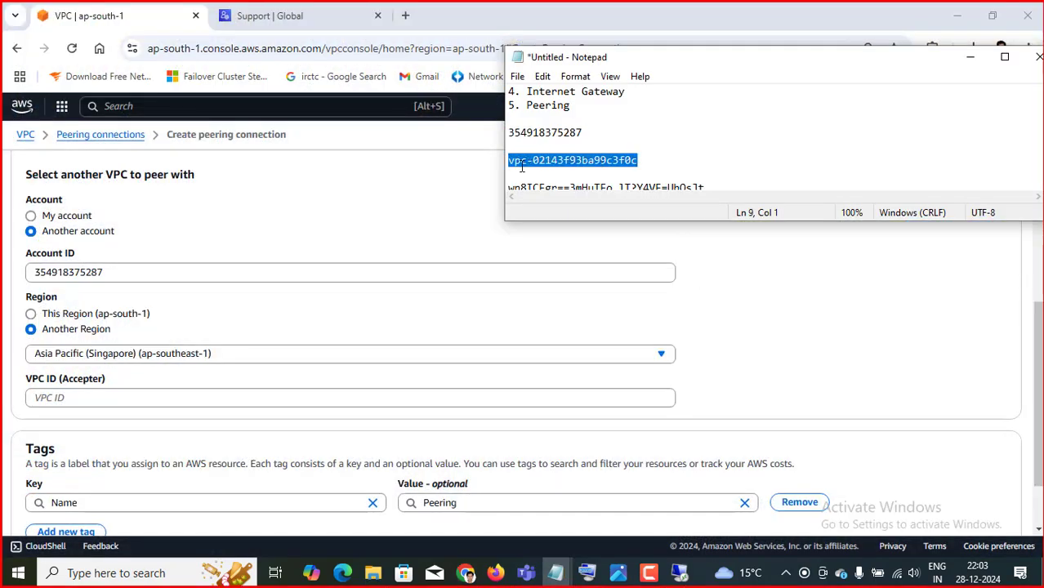
right_click(523, 167)
click(396, 228)
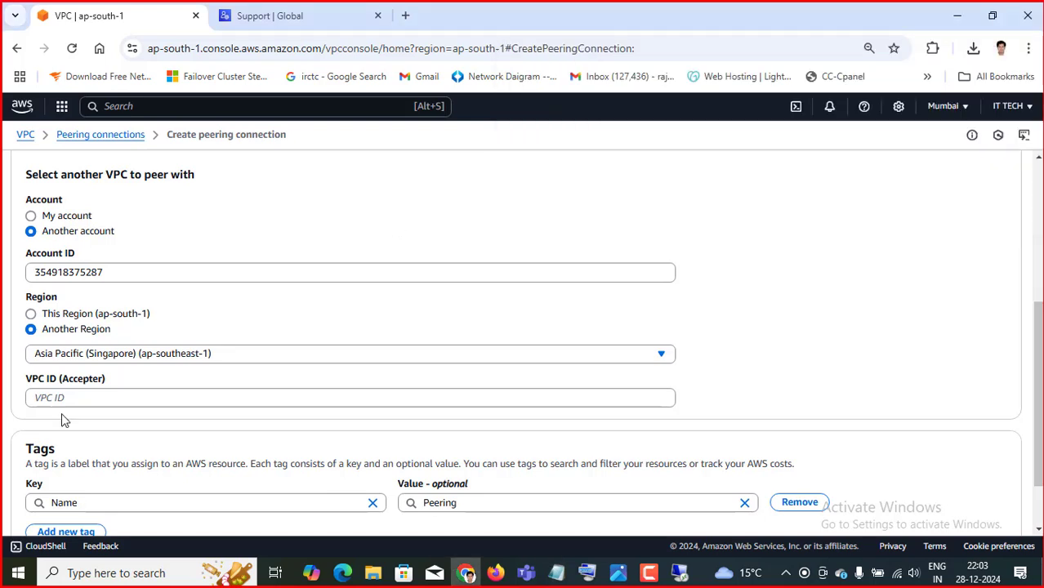
click(84, 397)
key(ctrl+v)
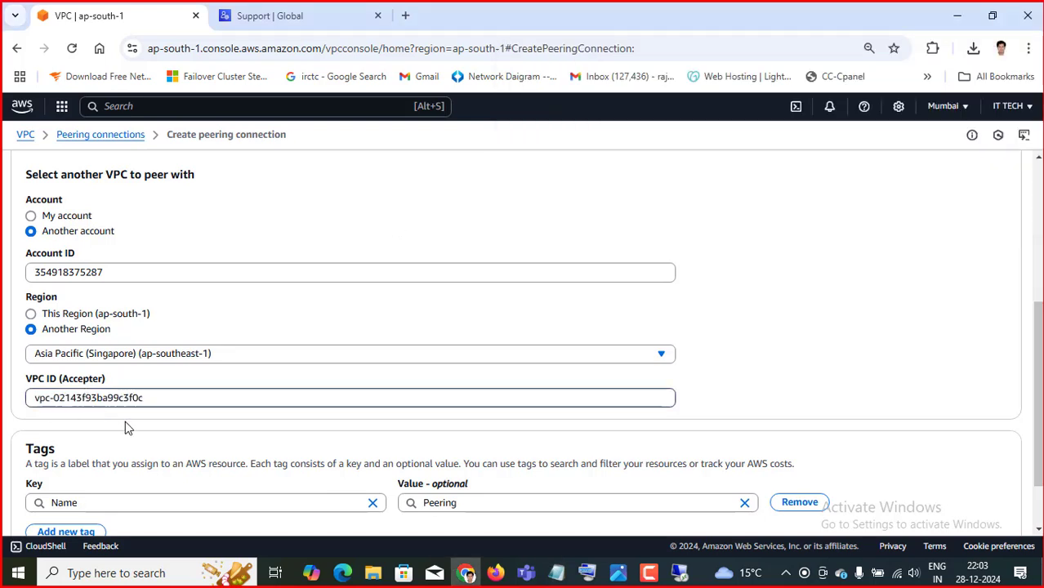
scroll(125, 421, down, 2)
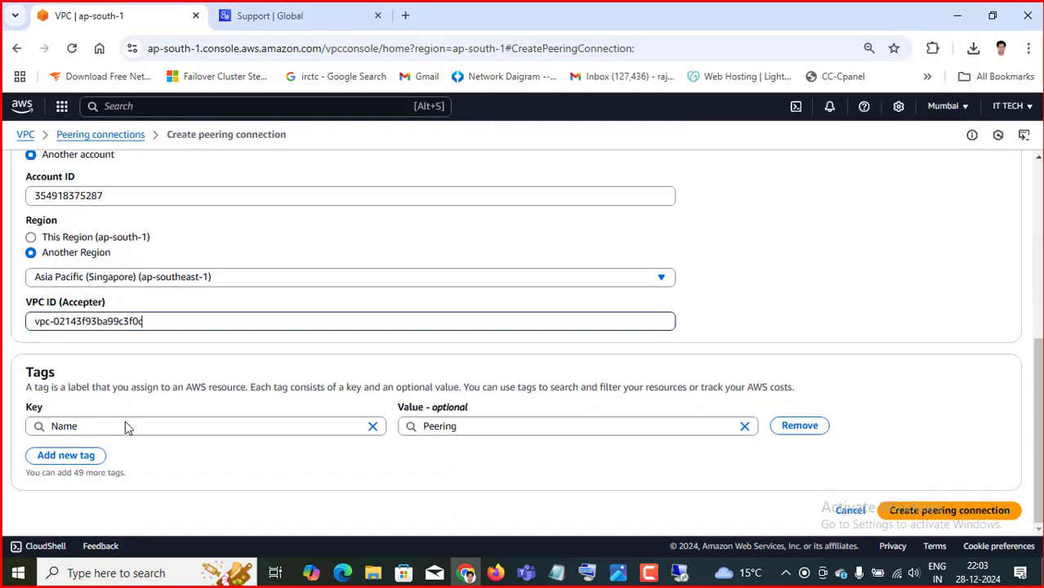
click(939, 520)
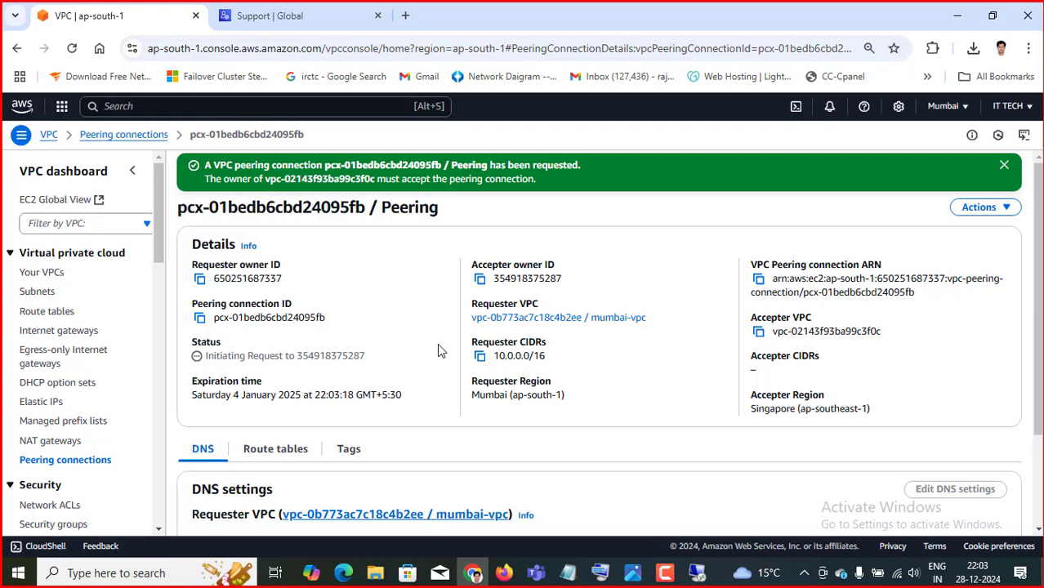
Step: Switch to the Singapore AWS console in Firefox and open the VPC peering connections list
mouse_move(506, 576)
click(506, 517)
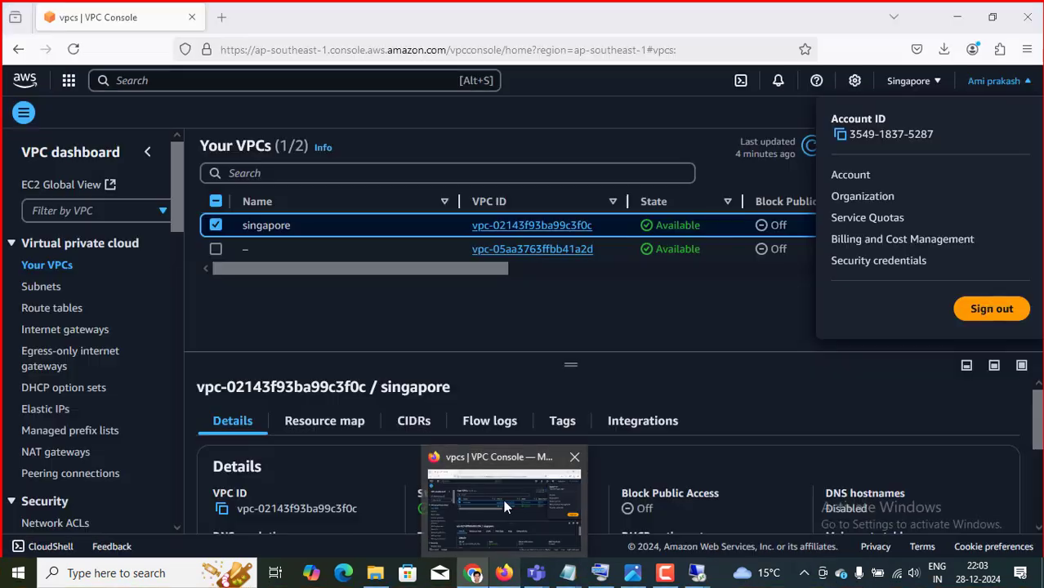
click(698, 314)
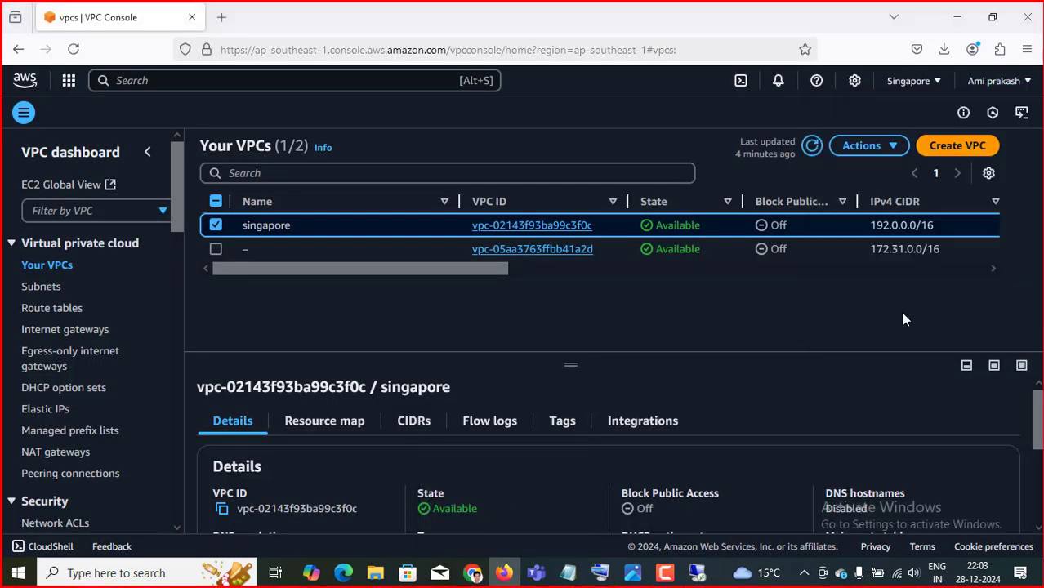
click(41, 479)
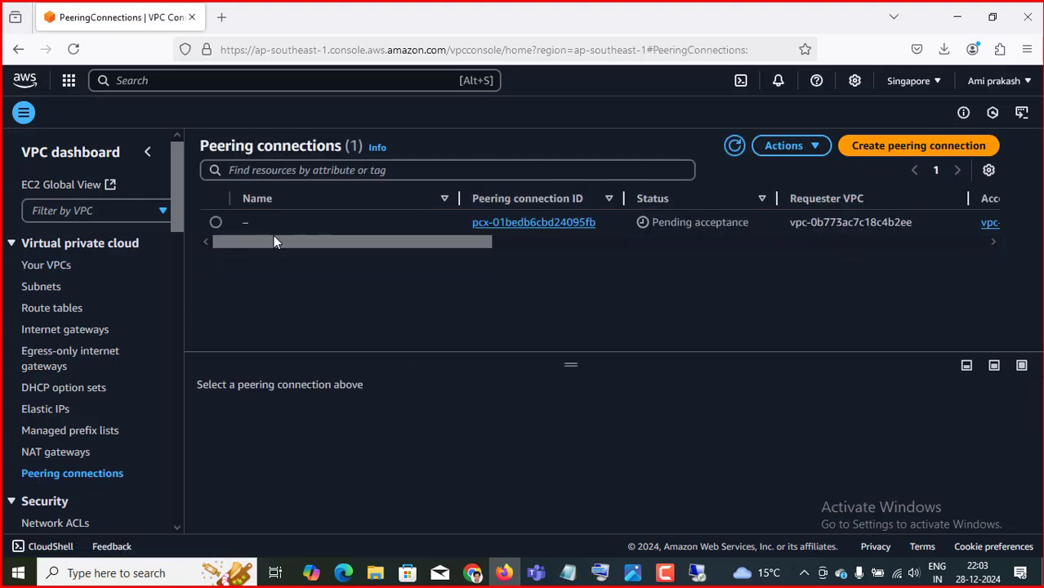
Step: Accept the pending peering request from the Mumbai VPC, checking its details against the Mumbai console
click(216, 222)
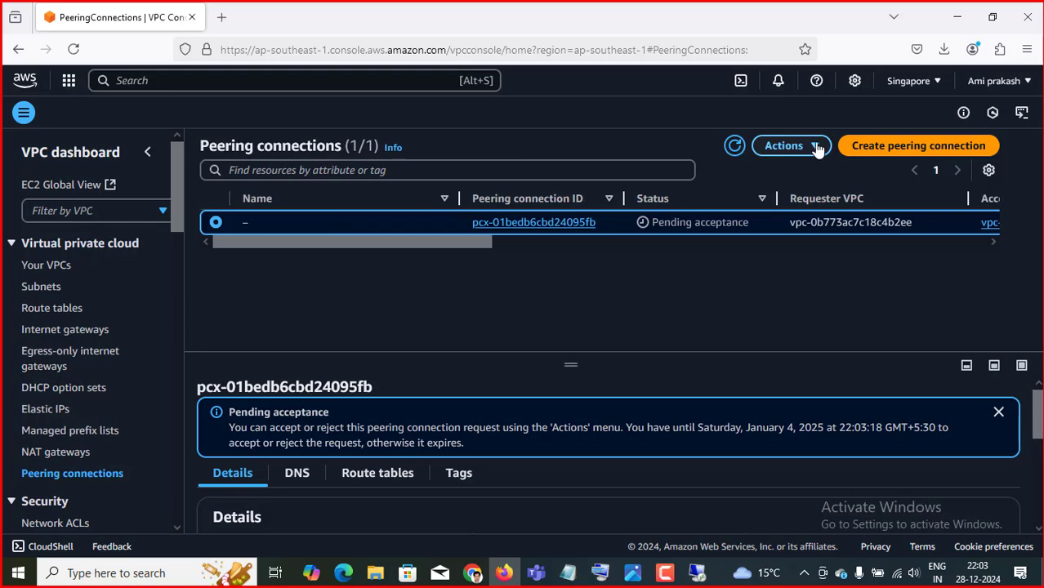
click(815, 146)
click(818, 198)
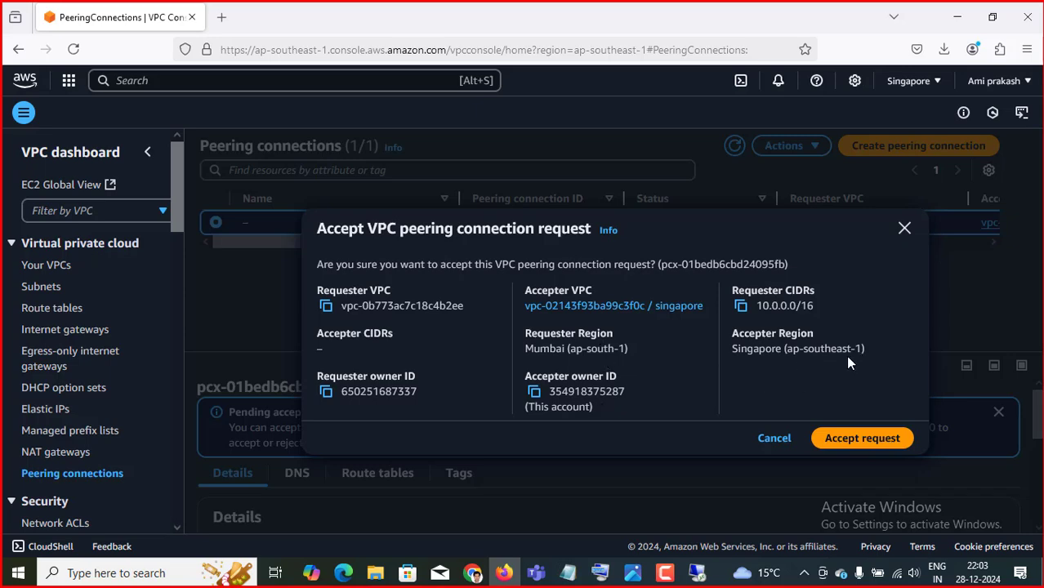
click(473, 572)
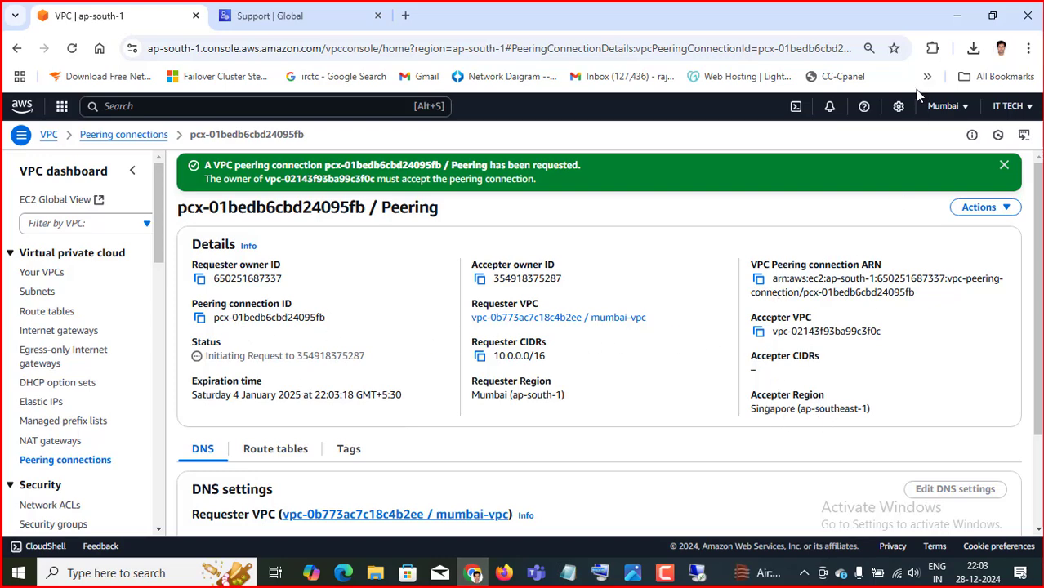
click(504, 573)
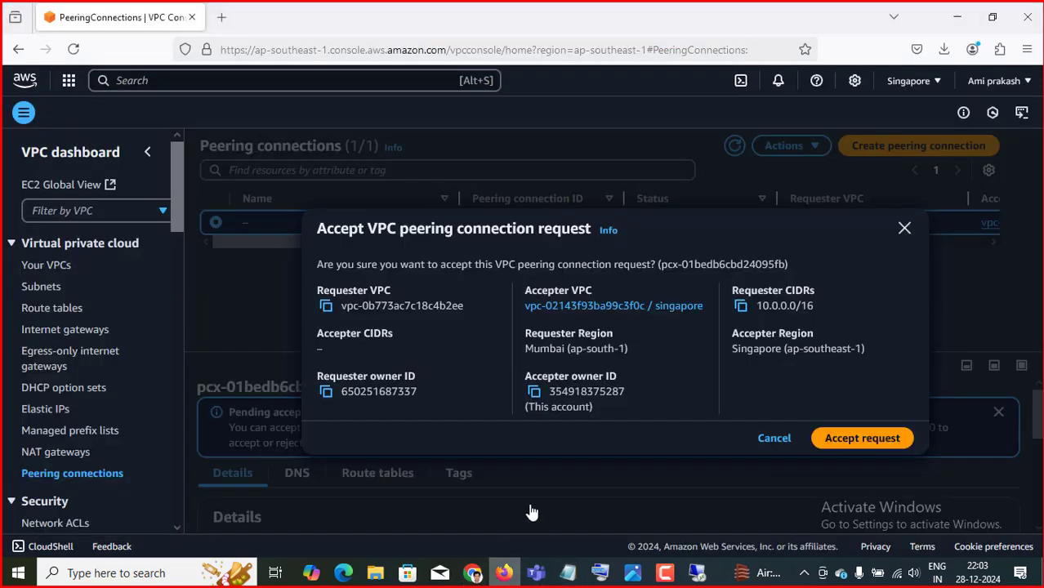
click(853, 439)
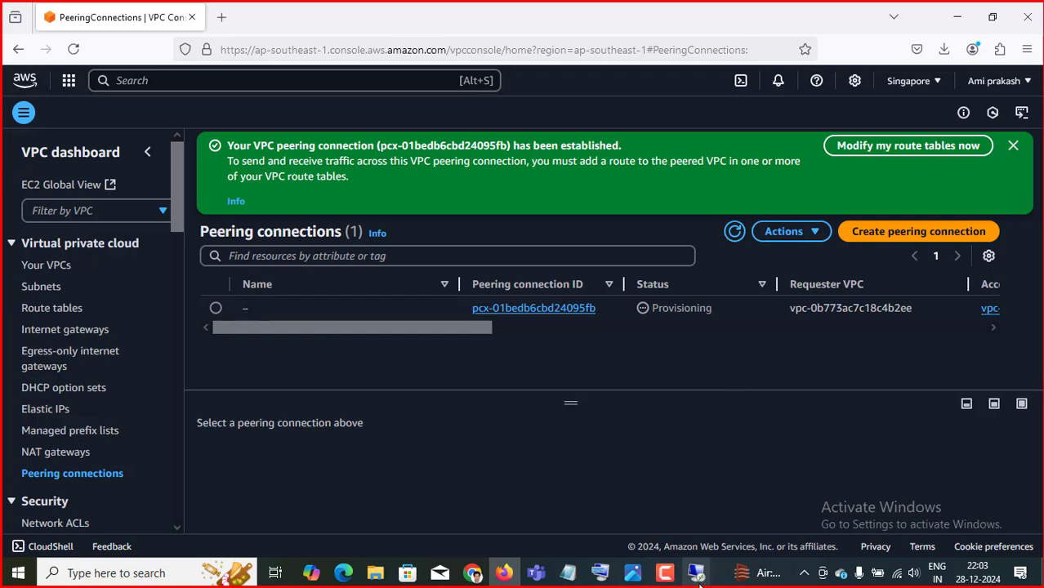
Step: Switch to the Mumbai remote desktop, open a Command Prompt and narrow its window to uncover the instance details on the desktop
mouse_move(699, 576)
click(606, 496)
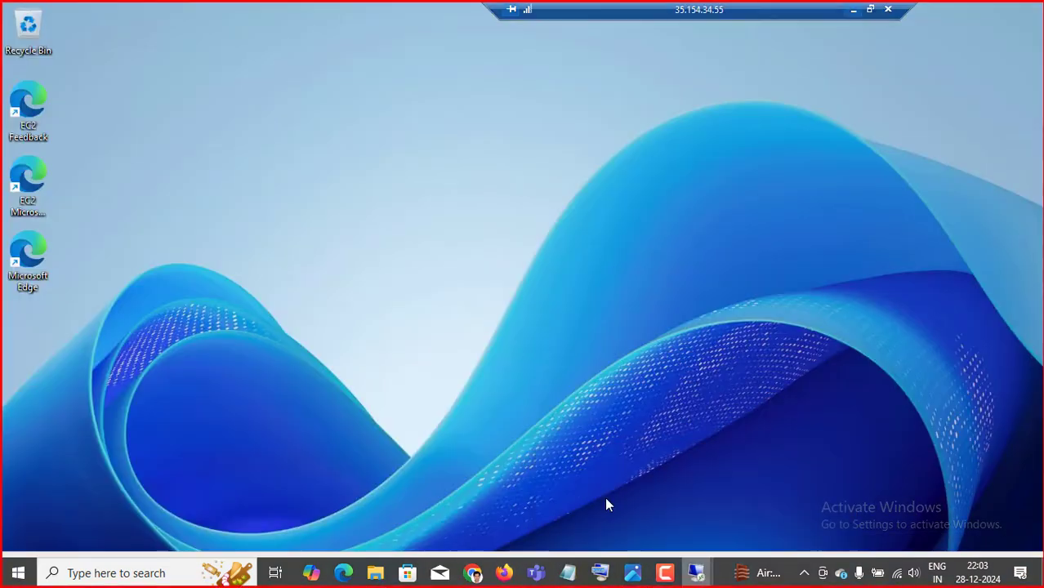
key(super+r)
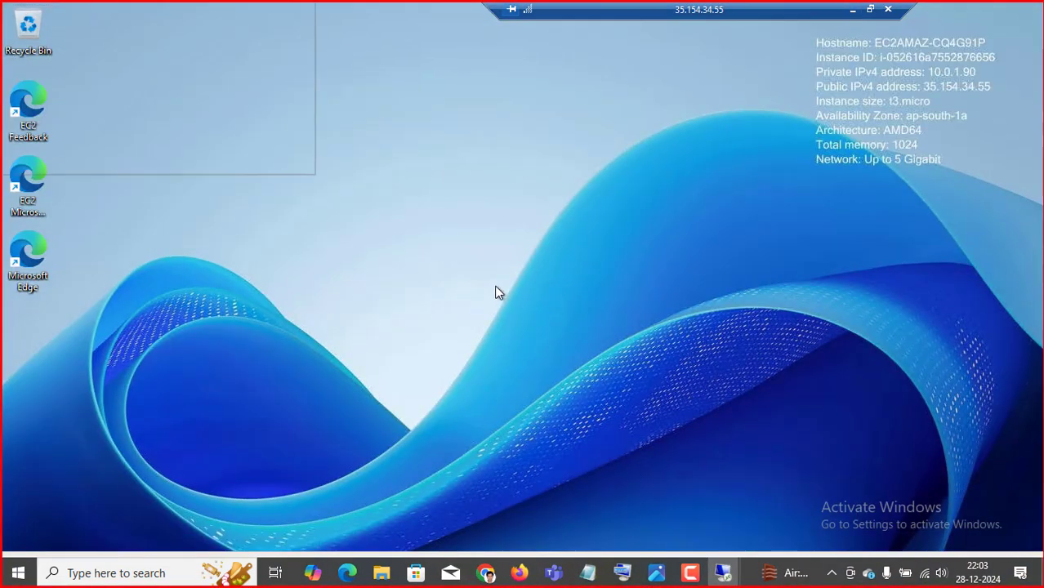
text(cmd)
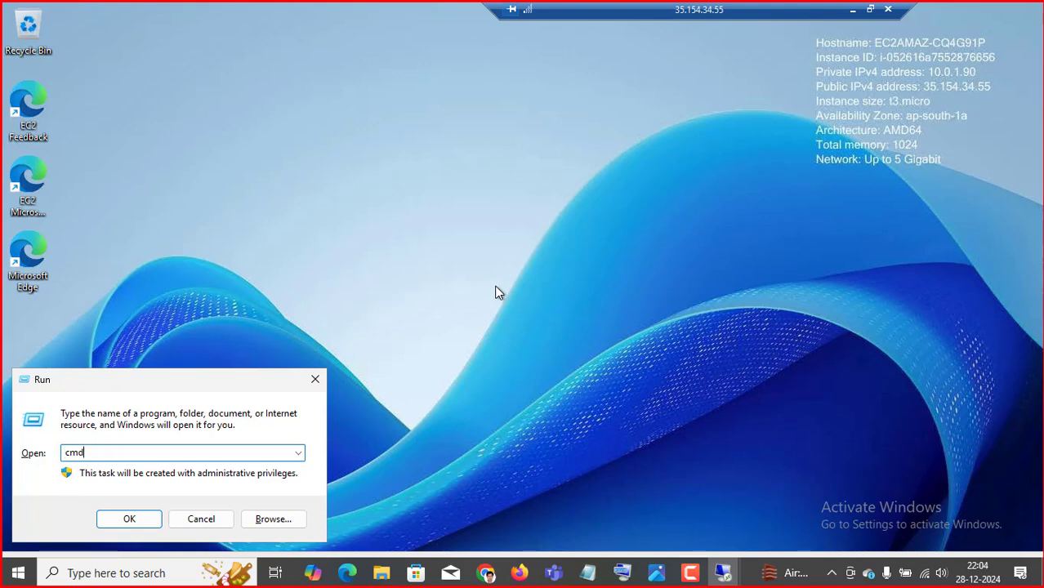
key(Return)
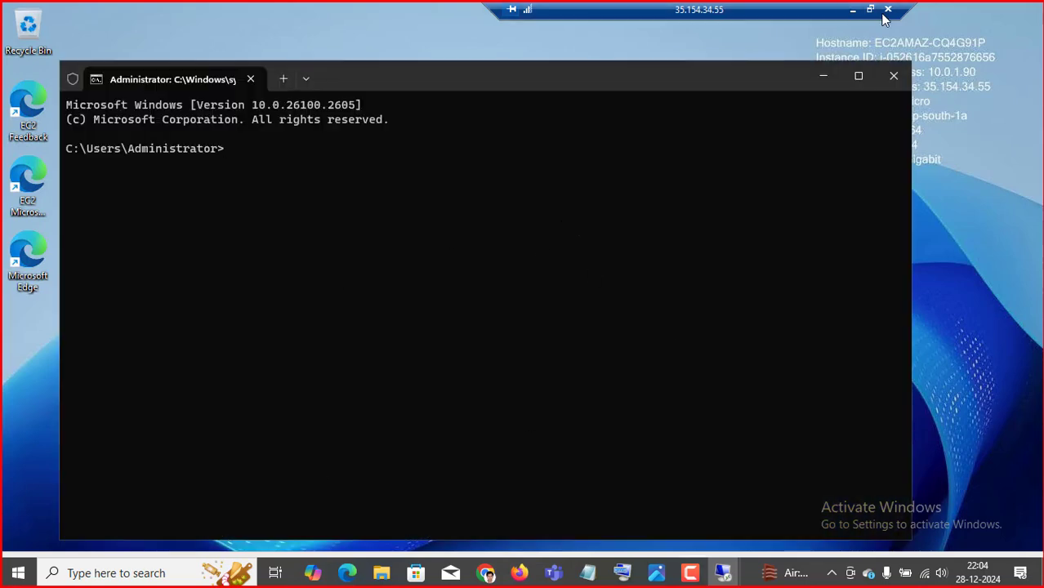
drag(911, 173, 727, 158)
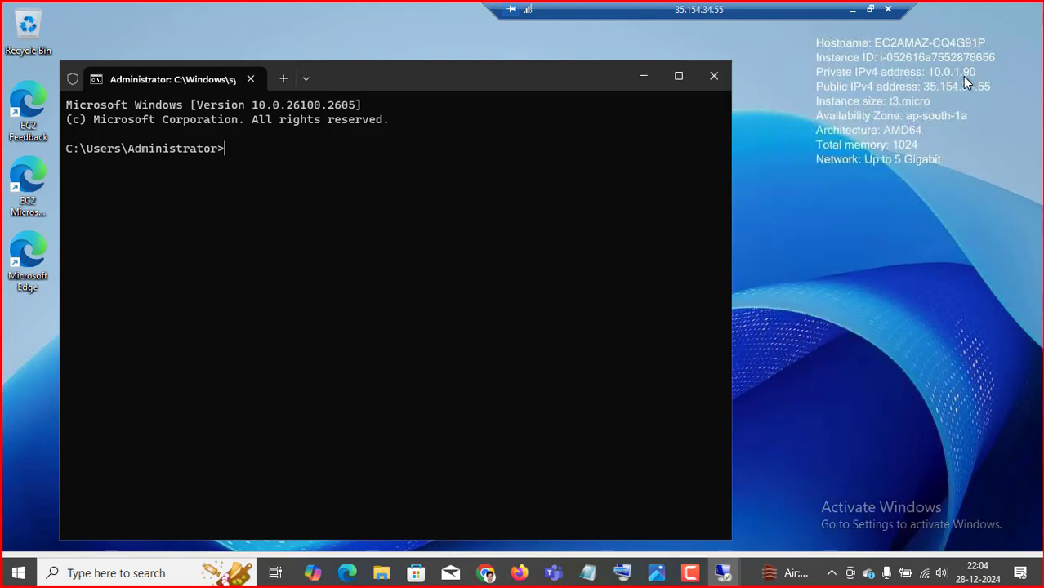
Step: Check the Singapore instance's private IPv4 address on its remote desktop
click(852, 10)
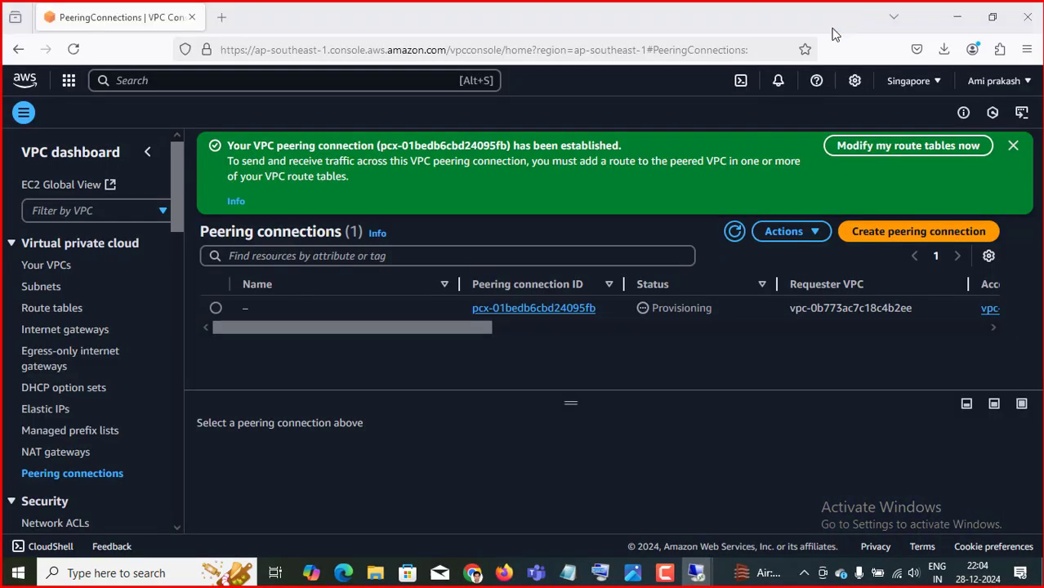
mouse_move(700, 579)
click(776, 508)
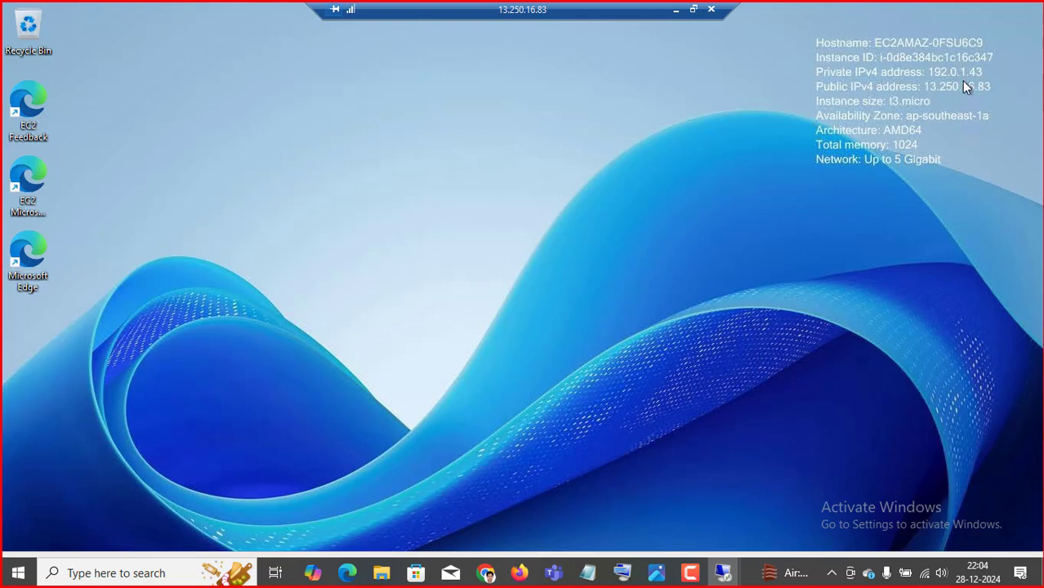
click(676, 10)
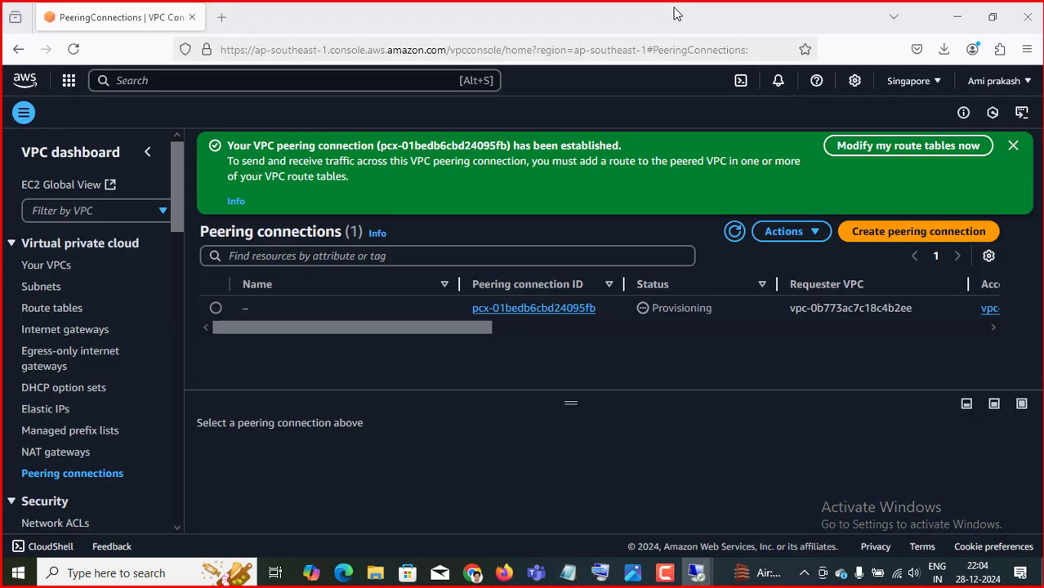
Step: Return to the Mumbai instance's Command Prompt and run ping 192.0.1.43 - against the Singapore instance
mouse_move(695, 573)
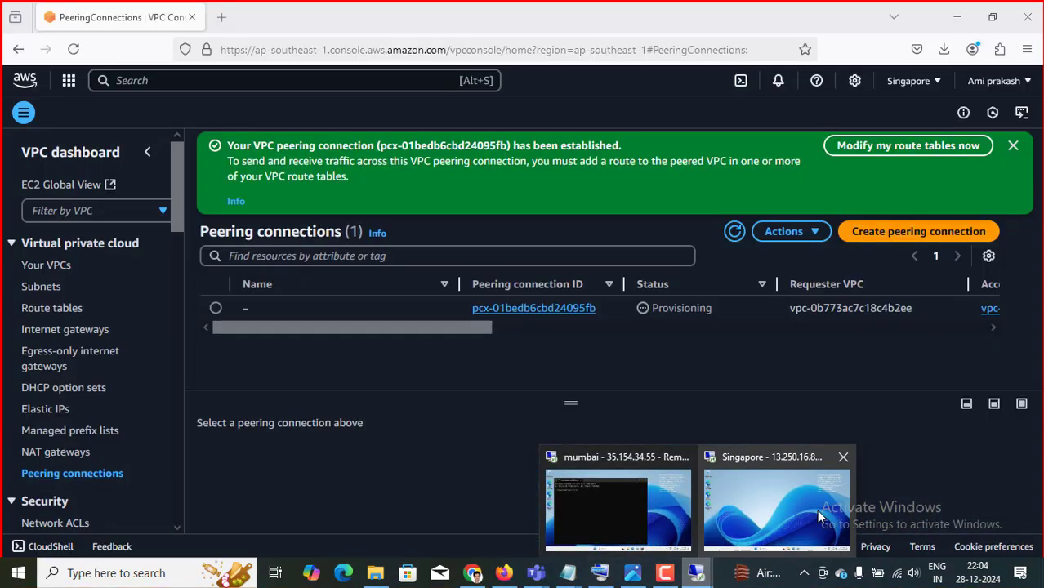
mouse_move(818, 512)
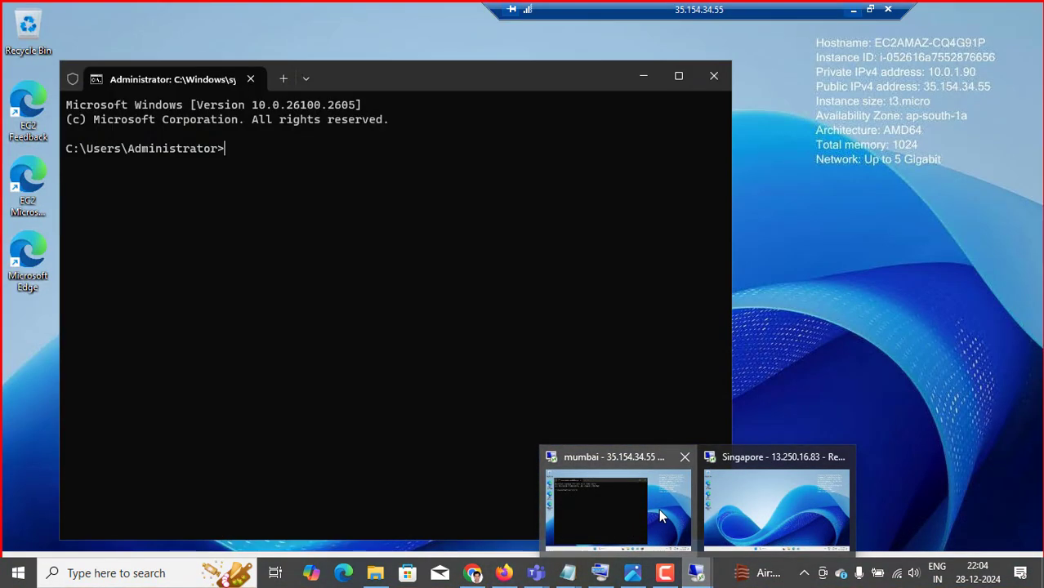
click(658, 509)
text(pin)
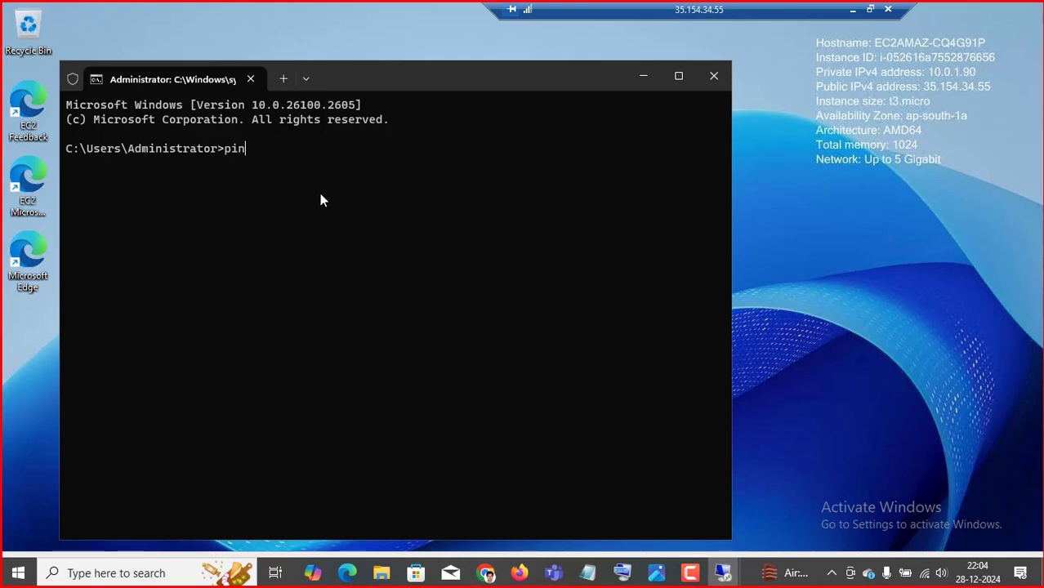
text(g 192.0.1.)
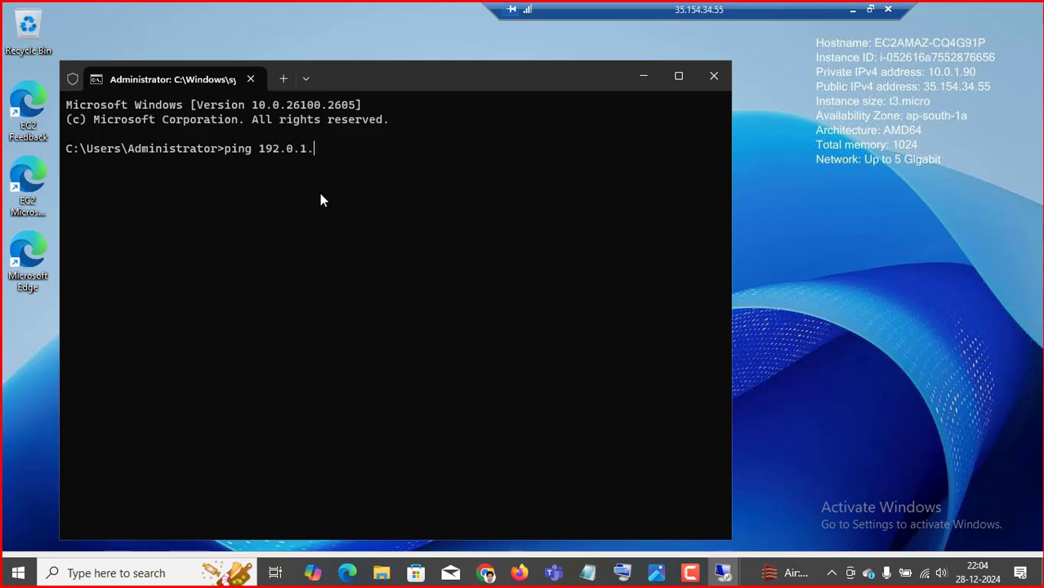
text(43 -)
key(Return)
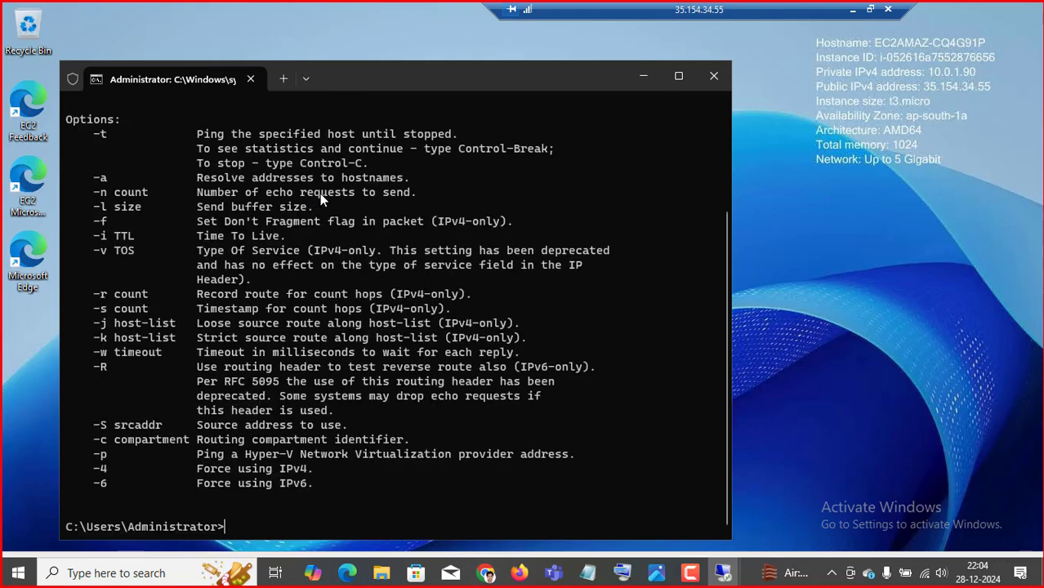
Step: Complete the recalled command with the On-Screen Keyboard's help and run ping 192.0.1.43 -t as a continuous ping from the Mumbai instance
key(Up)
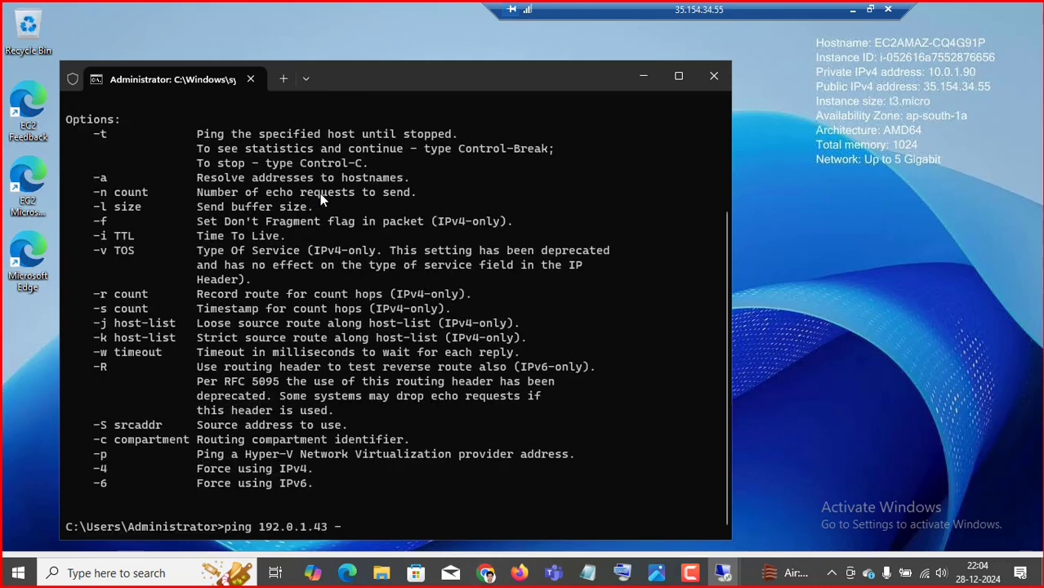
click(870, 9)
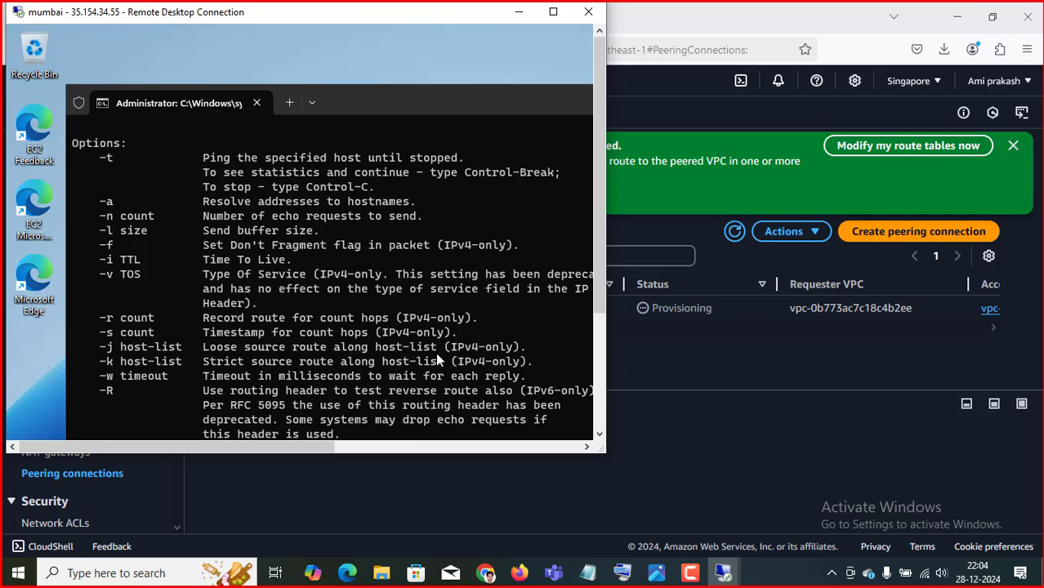
drag(598, 200, 602, 327)
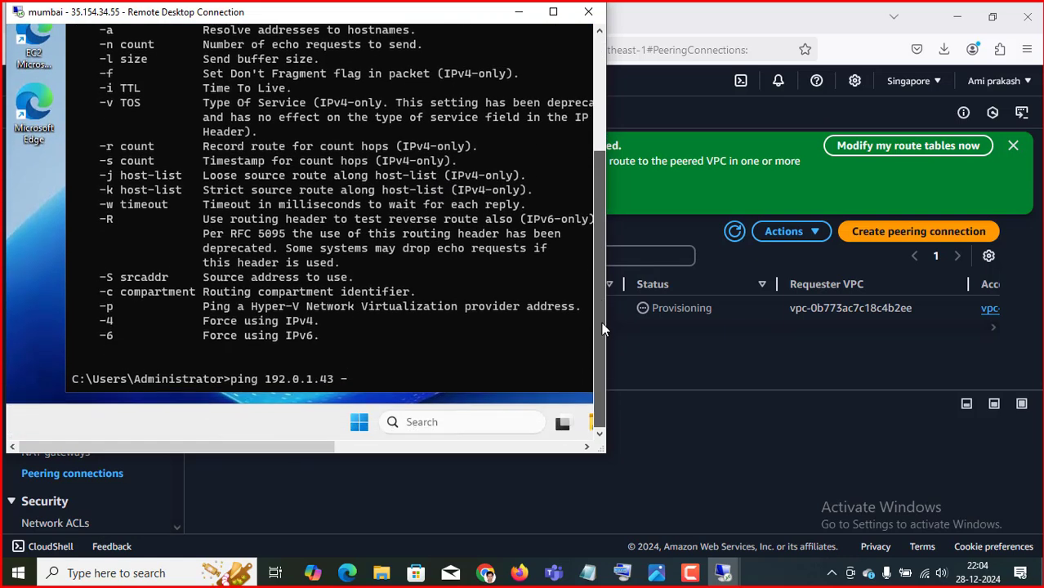
click(643, 577)
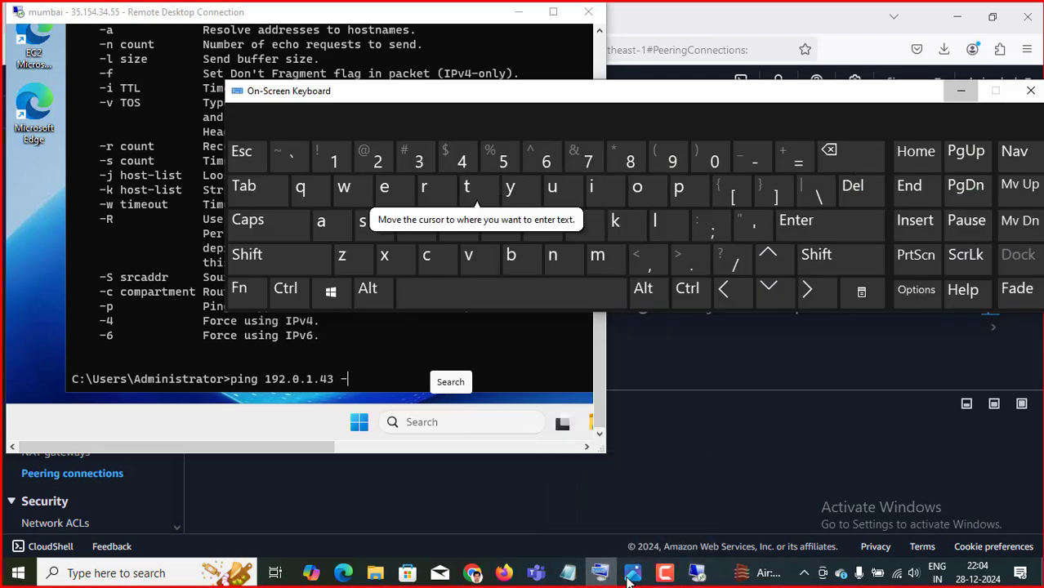
click(478, 193)
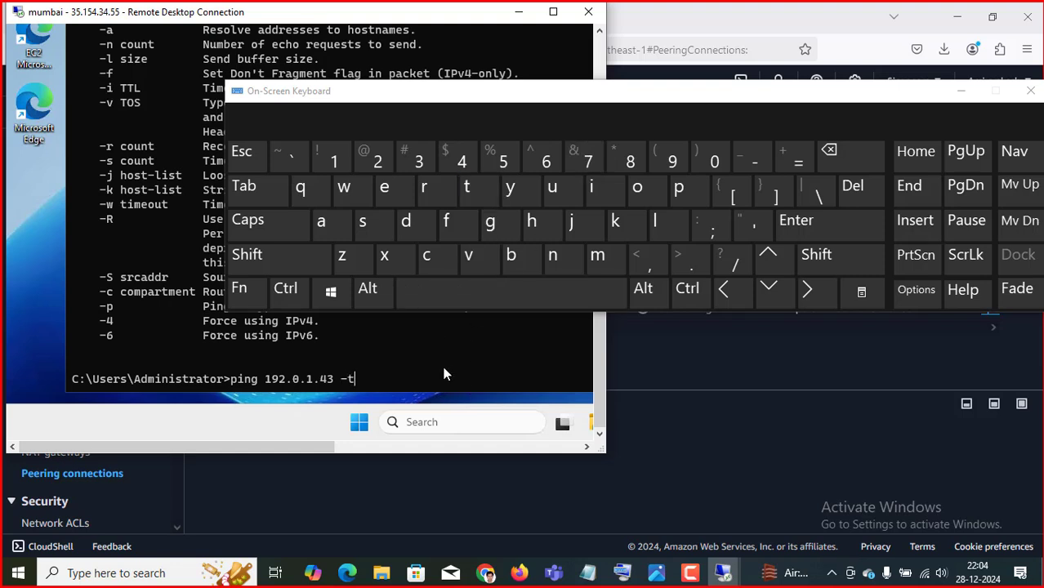
key(Return)
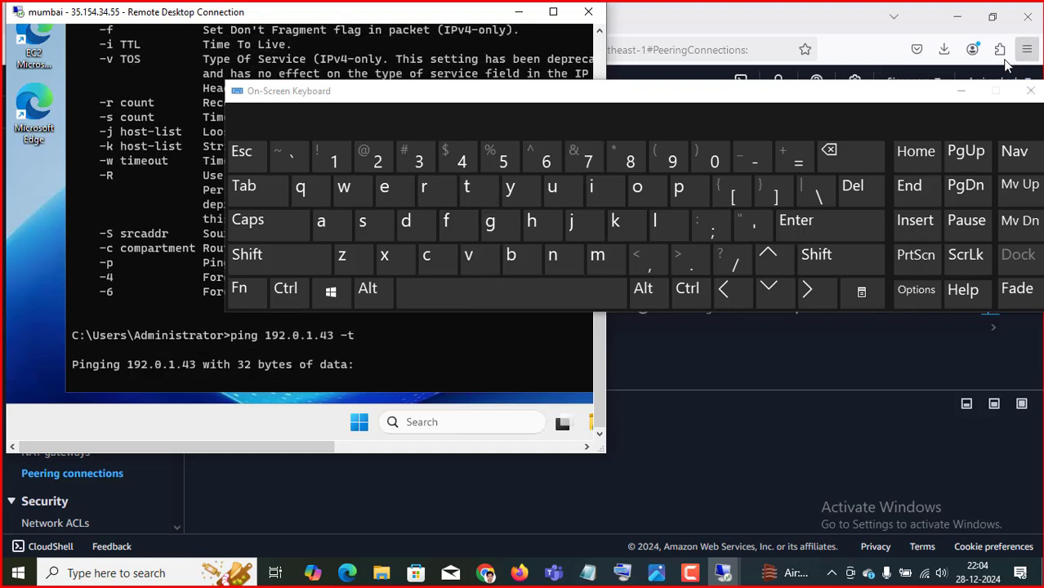
click(961, 92)
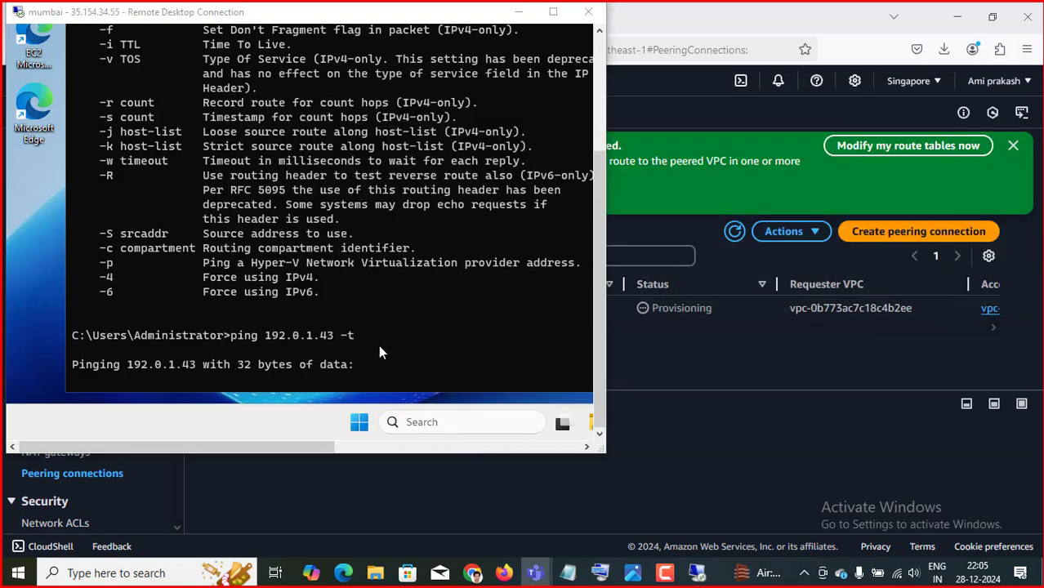
Step: Bring the Mumbai remote session to full screen and examine the output of the running ping
mouse_move(698, 576)
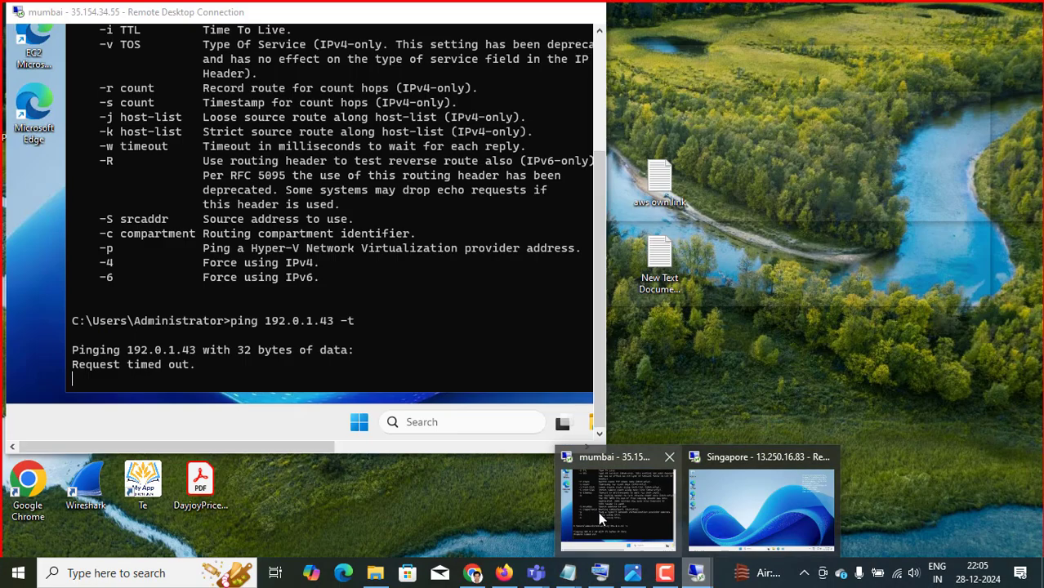
click(600, 516)
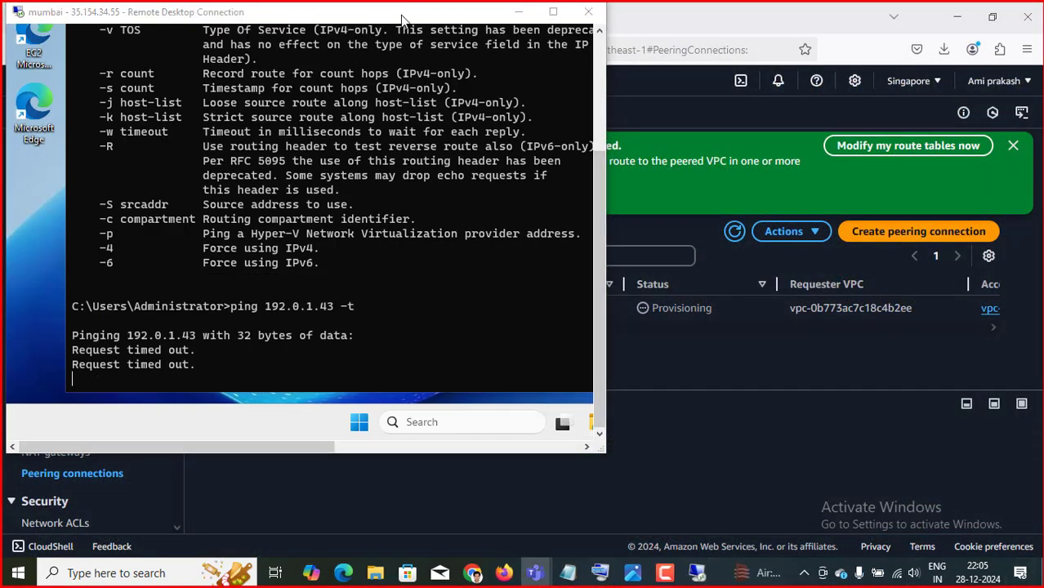
double_click(237, 17)
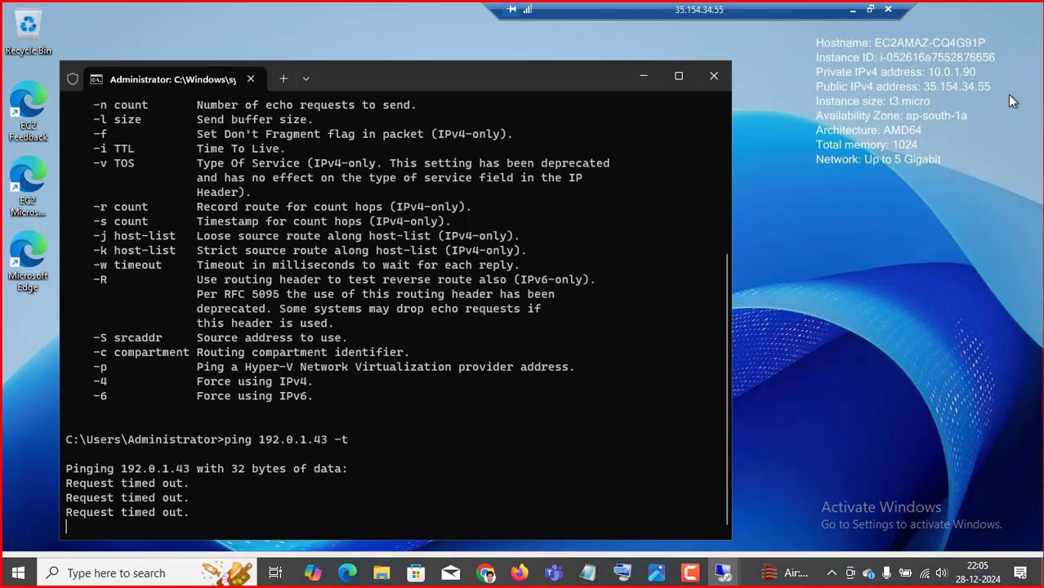
Step: Switch to the Singapore remote desktop and open a Command Prompt with cmd
click(851, 16)
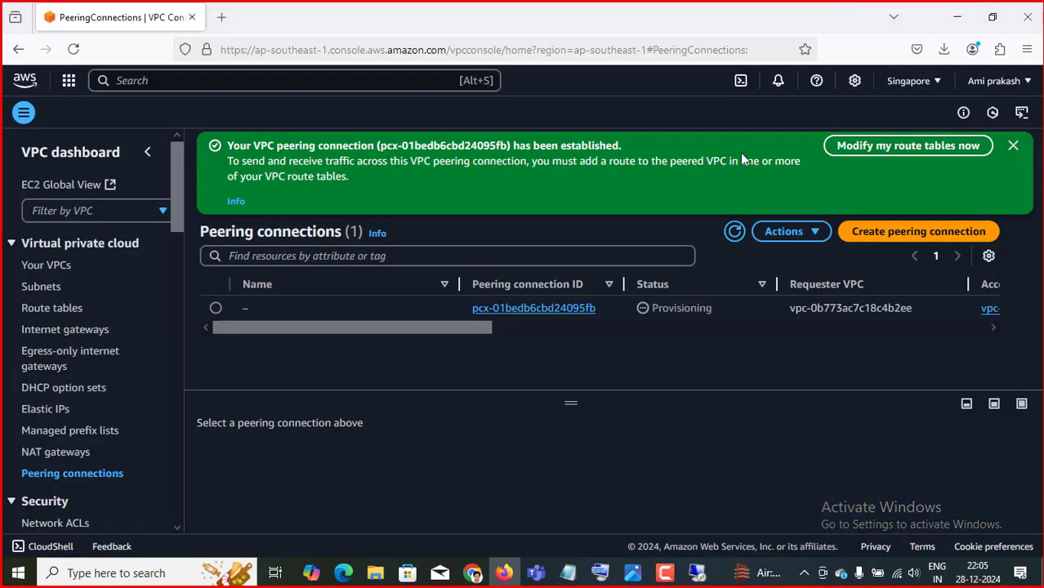
mouse_move(698, 577)
click(764, 507)
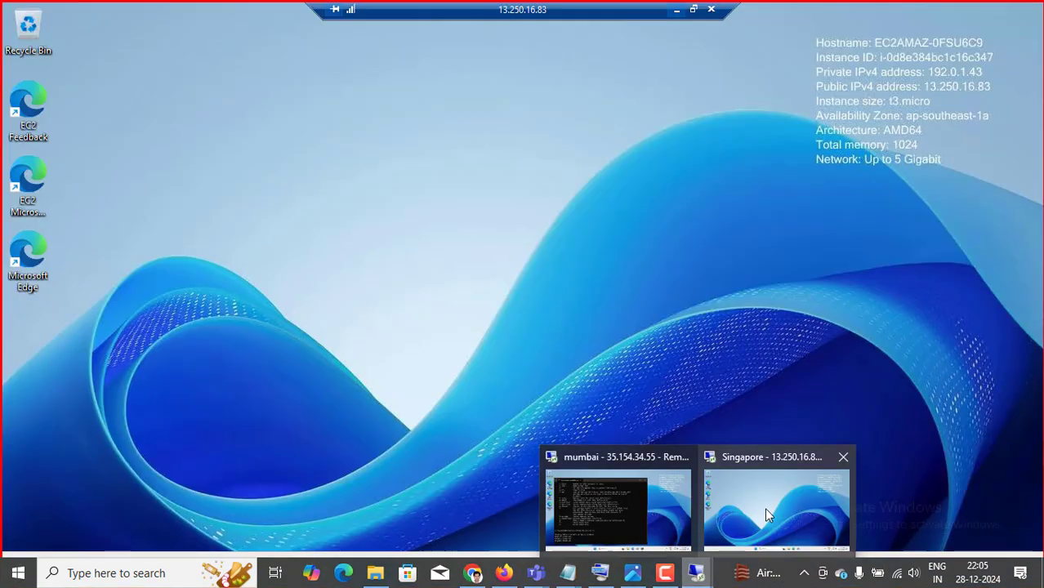
key(super+r)
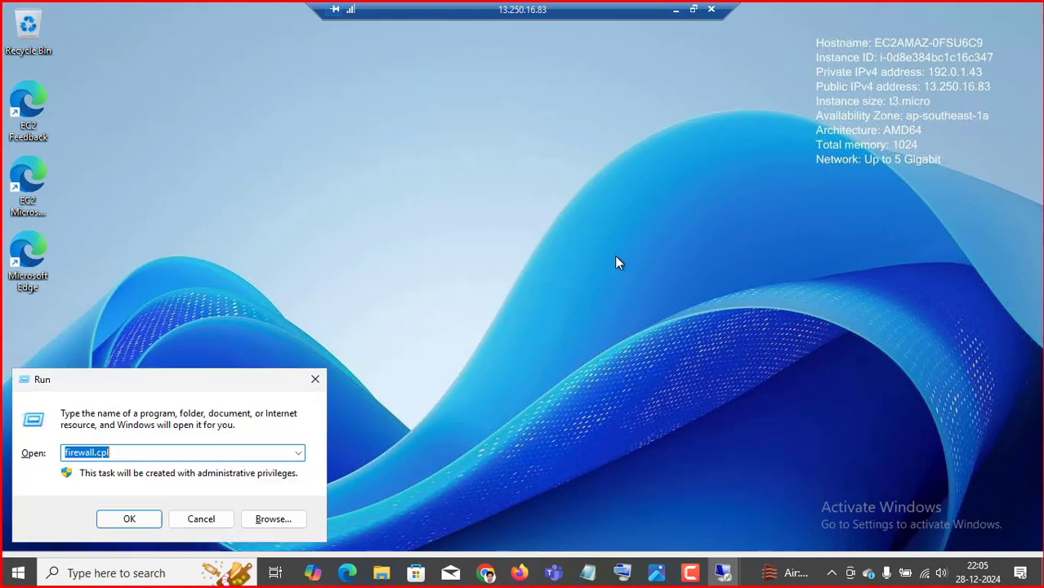
text(cmd)
key(Return)
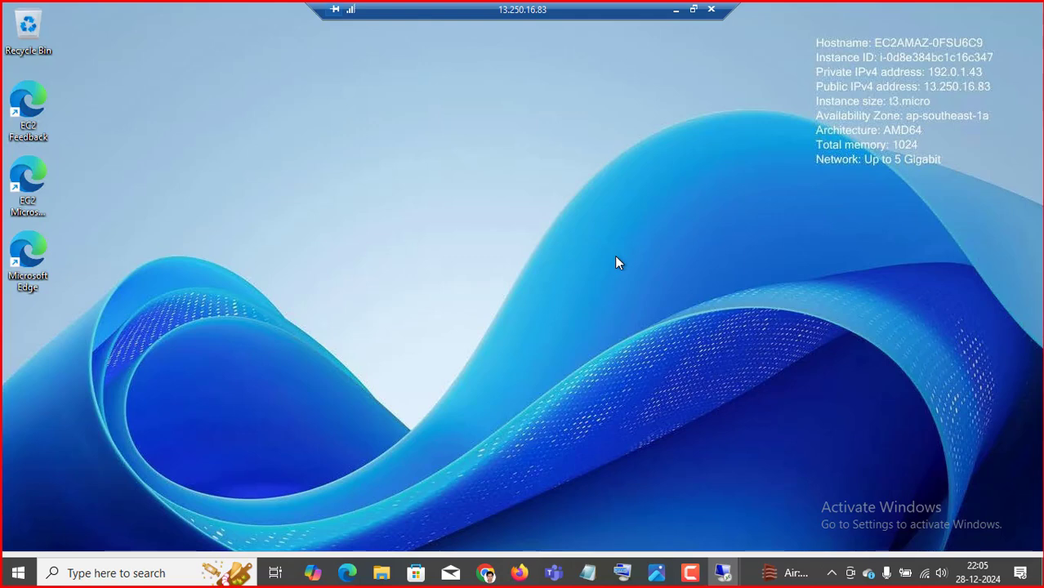
Step: Enter ping 10.0.1.90 - in the Singapore Command Prompt, targeting the Mumbai instance's private IPv4 address
text(ping )
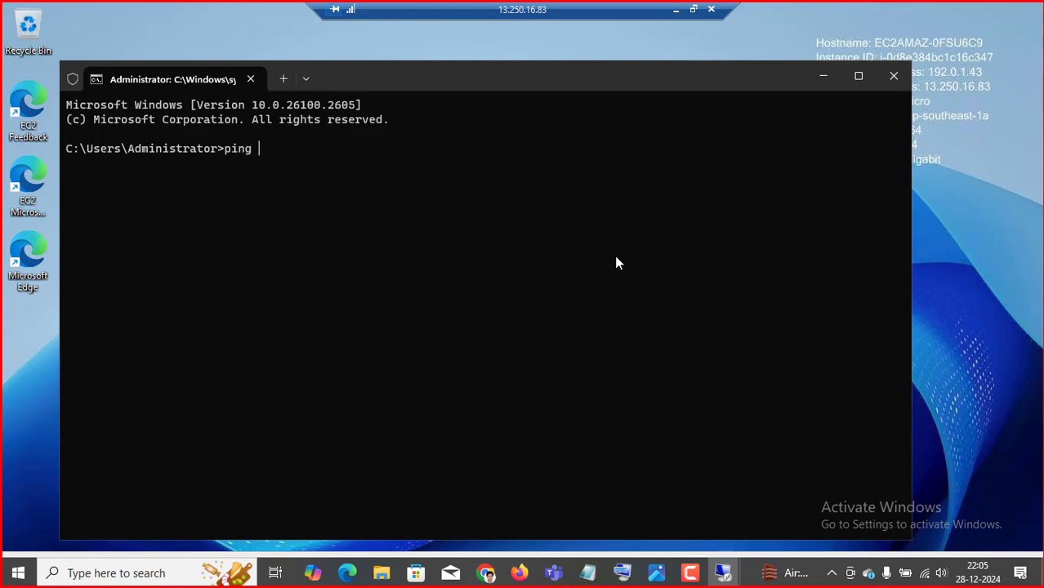
text(10.0.1.)
click(676, 10)
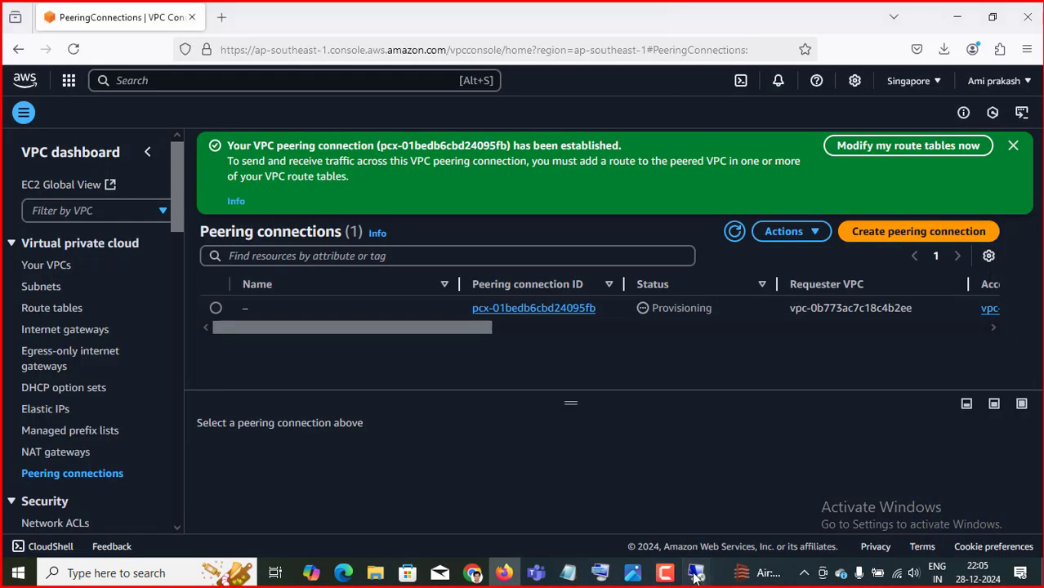
mouse_move(696, 573)
mouse_move(612, 502)
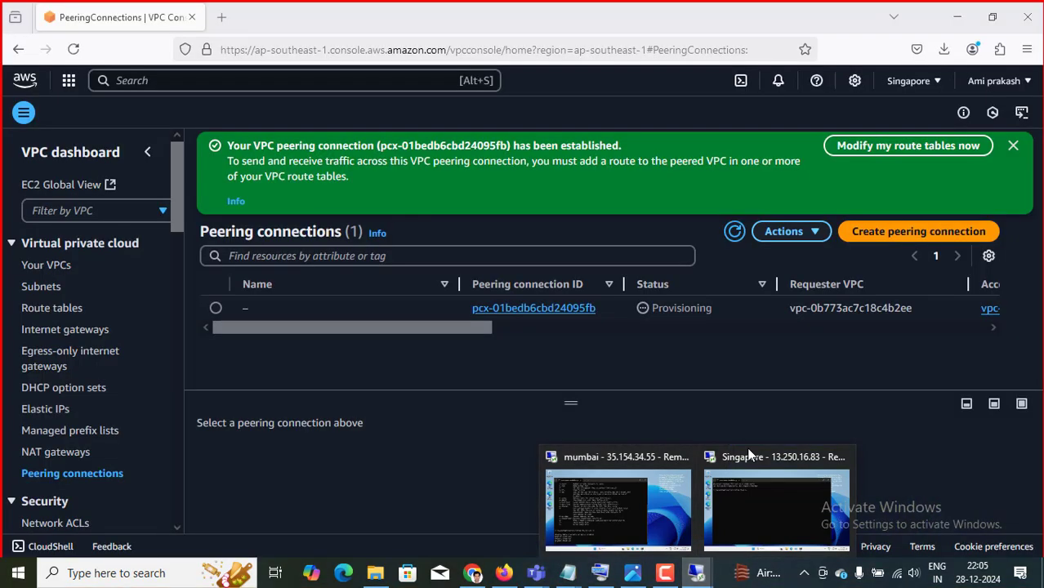
click(778, 515)
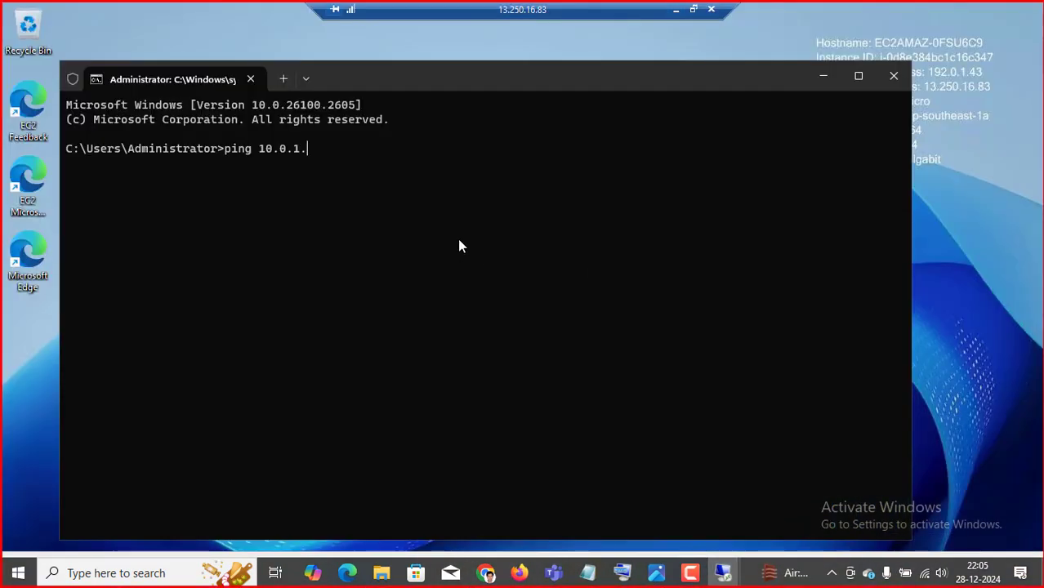
text(90 --)
key(BackSpace)
Step: Complete the Singapore Command Prompt entry with the On-Screen Keyboard's help and run ping 10.0.1.90 -t as a continuous ping
click(693, 9)
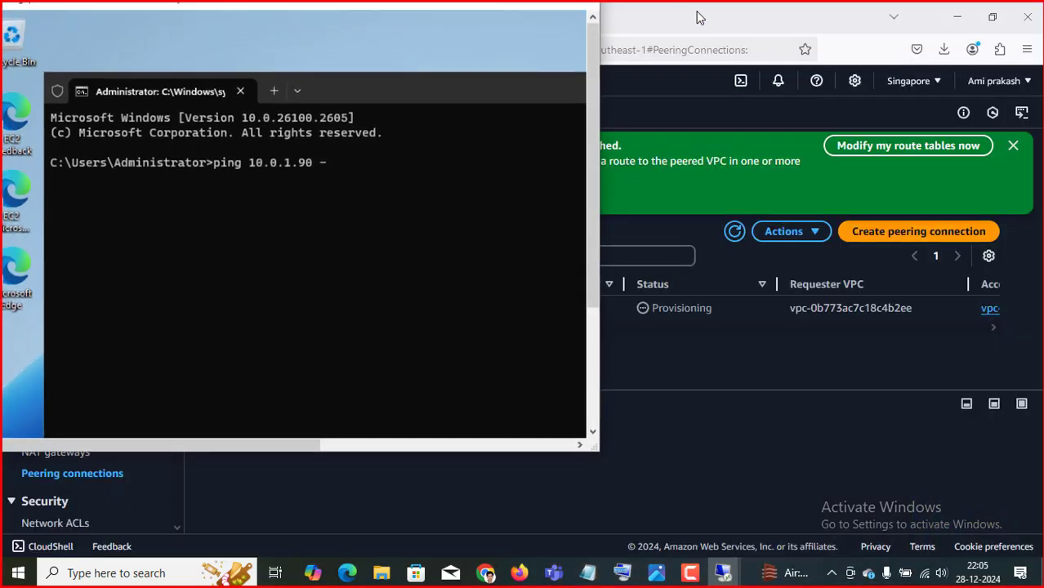
key(ctrl+super+o)
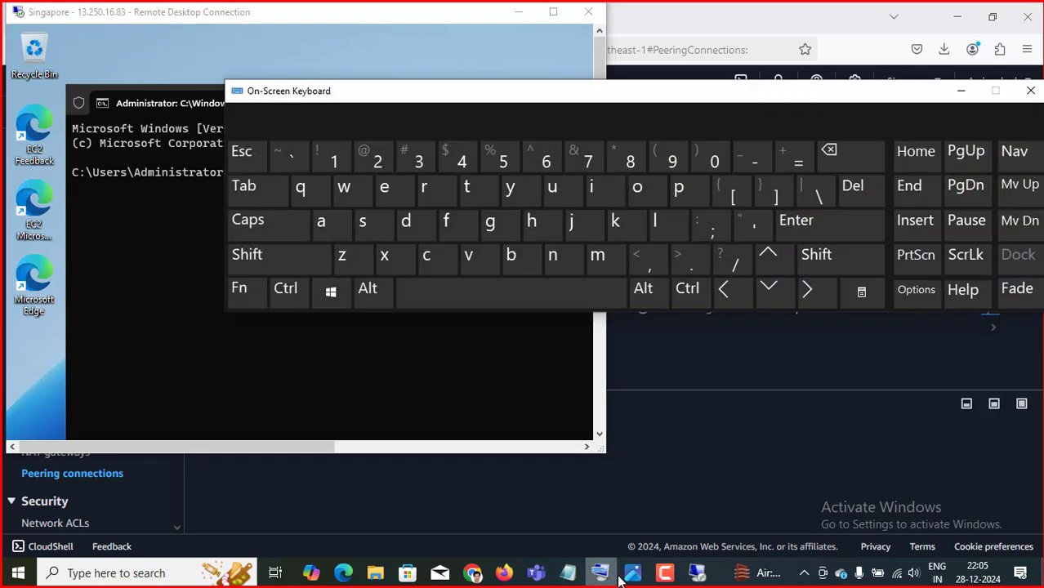
drag(513, 95, 575, 272)
click(411, 191)
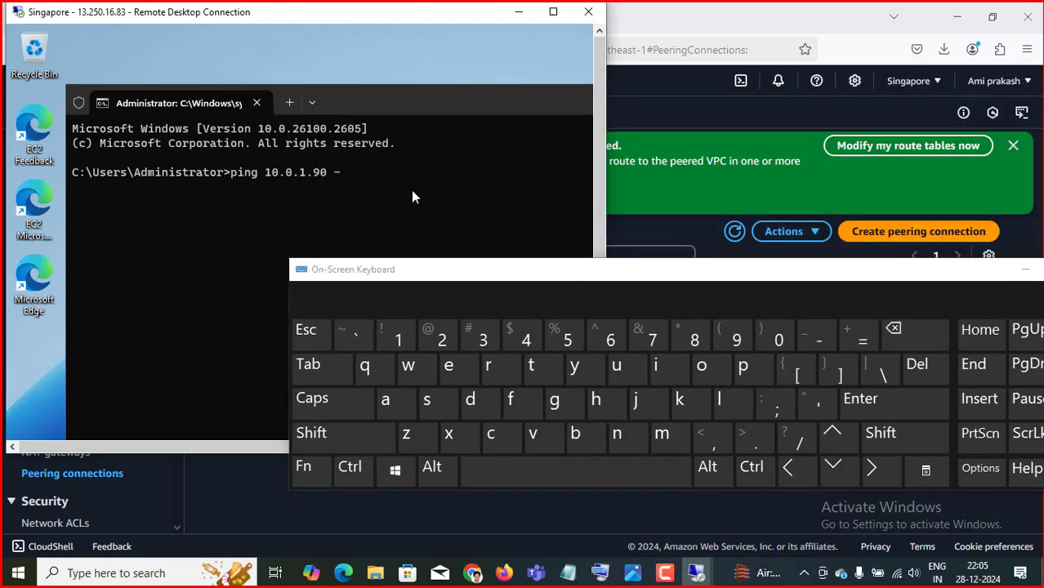
click(537, 372)
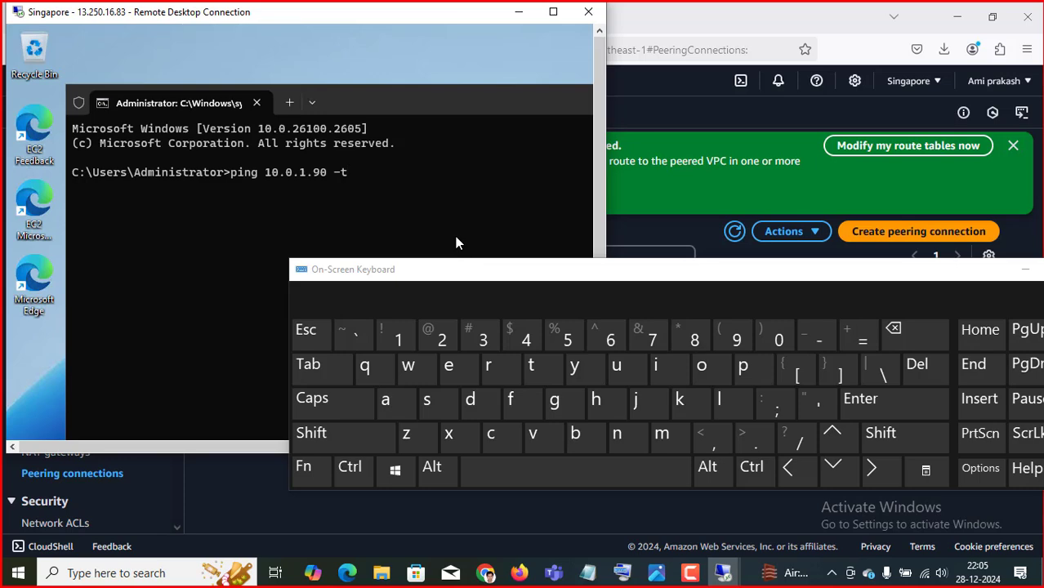
key(Return)
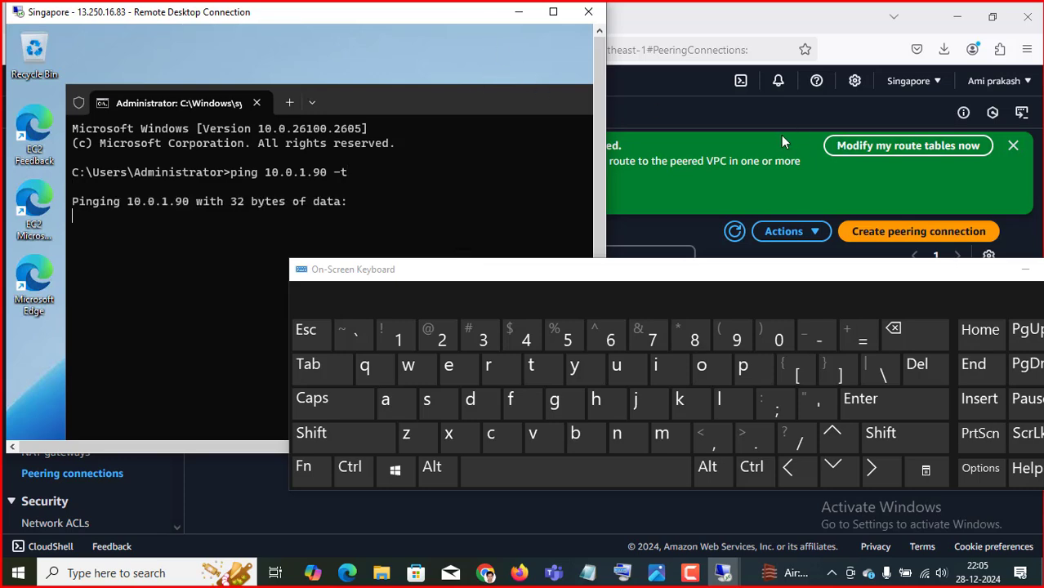
Step: Return to the Singapore VPC console in Firefox and minimize the On-Screen Keyboard
click(729, 113)
click(998, 274)
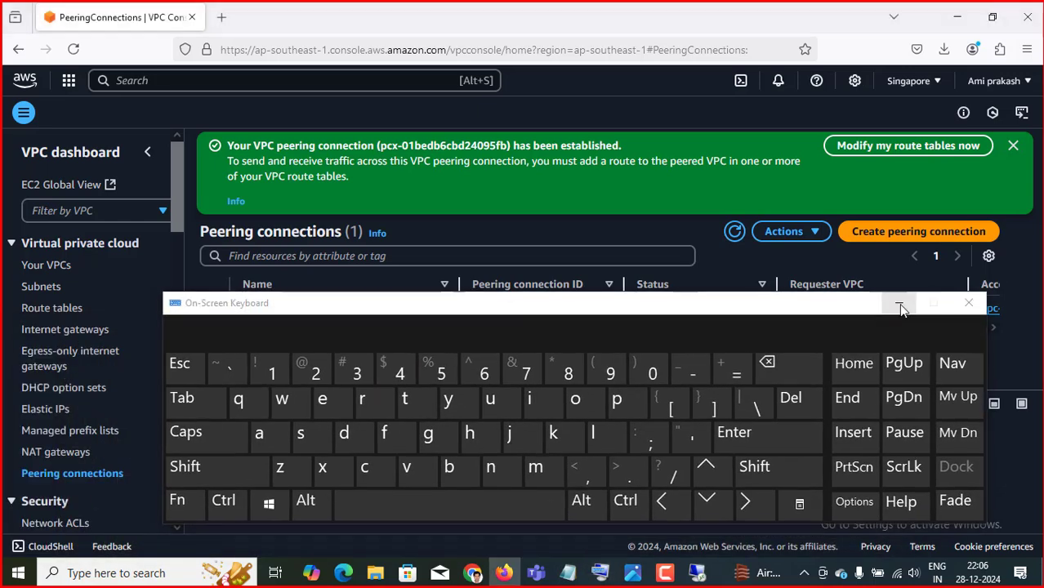
click(898, 303)
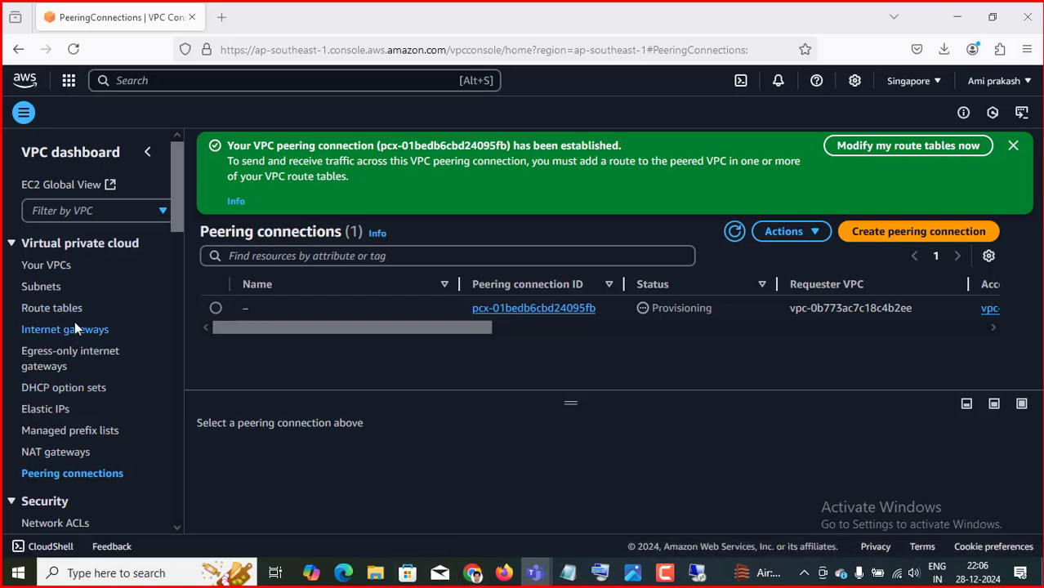
Step: Open the routes of the Singapore route table rou for editing
click(49, 311)
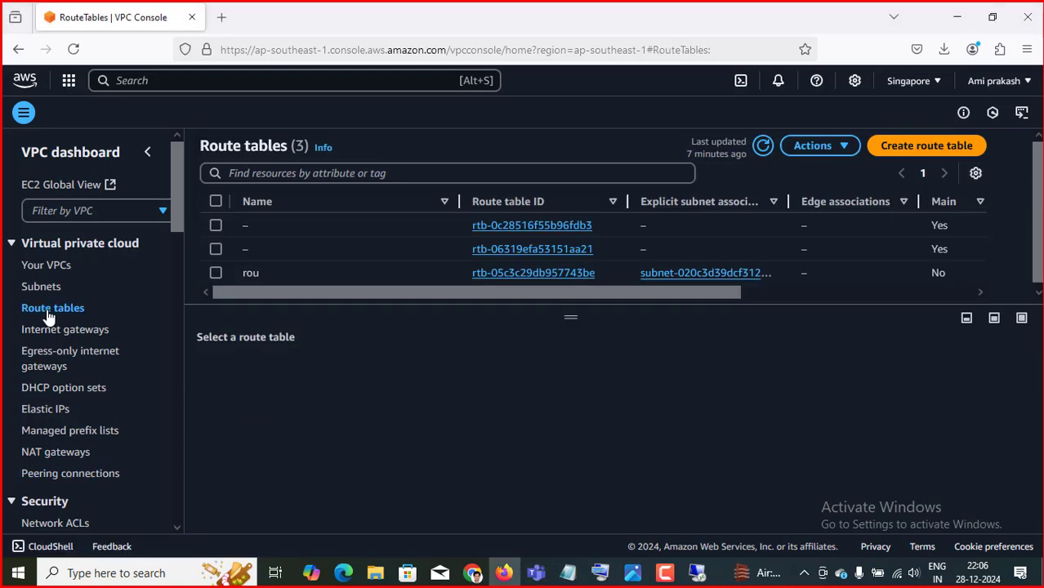
click(217, 275)
click(306, 374)
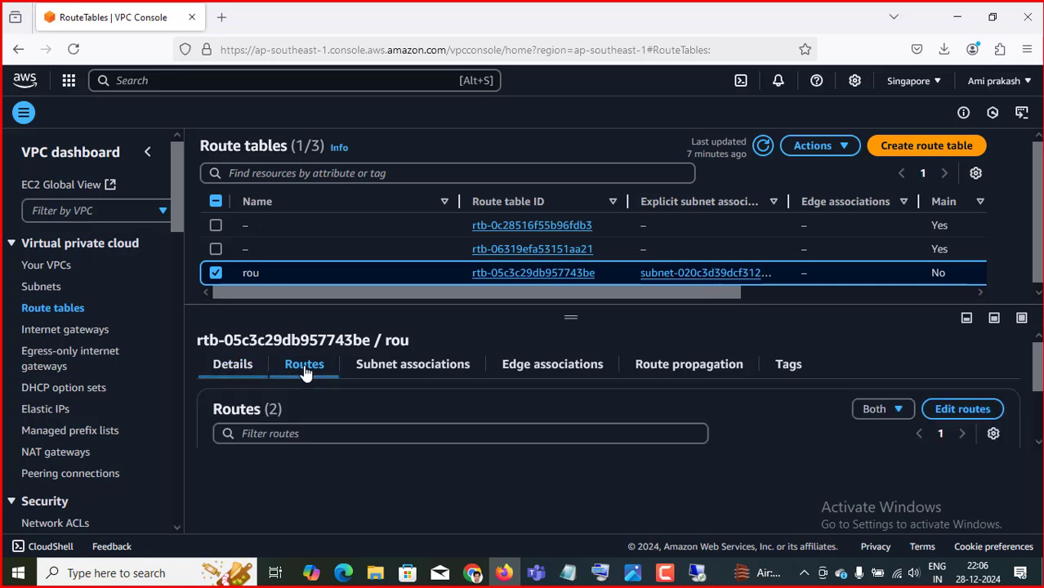
click(957, 410)
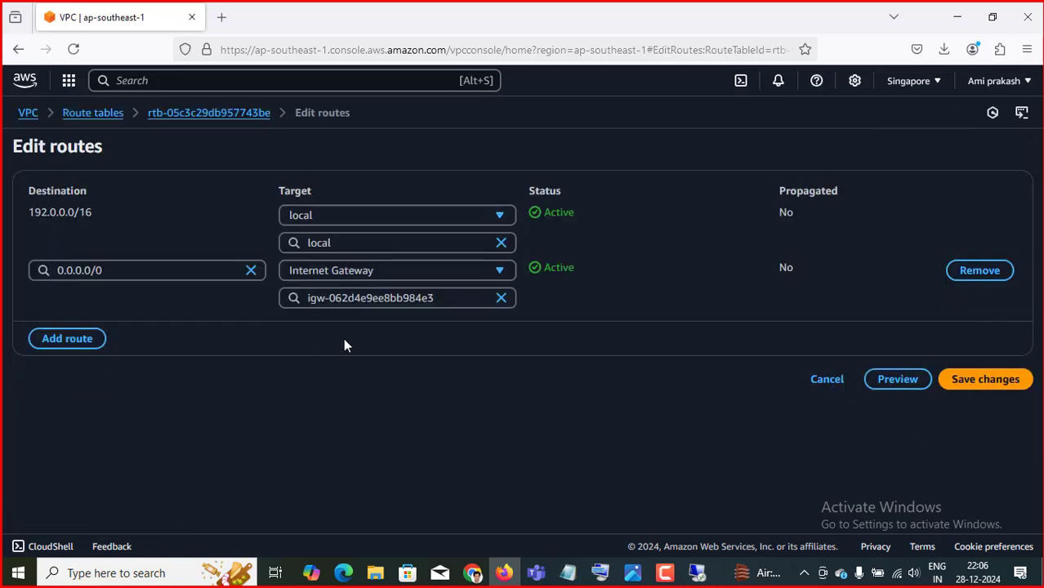
Step: Add a route to the Singapore route table with 10.0.0.0/16 as its destination
click(77, 339)
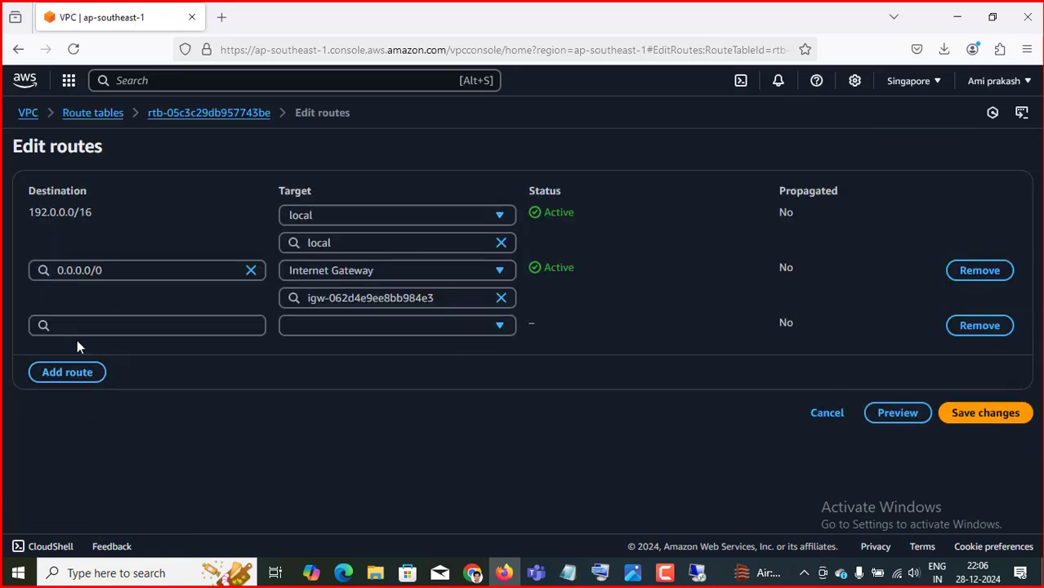
click(85, 326)
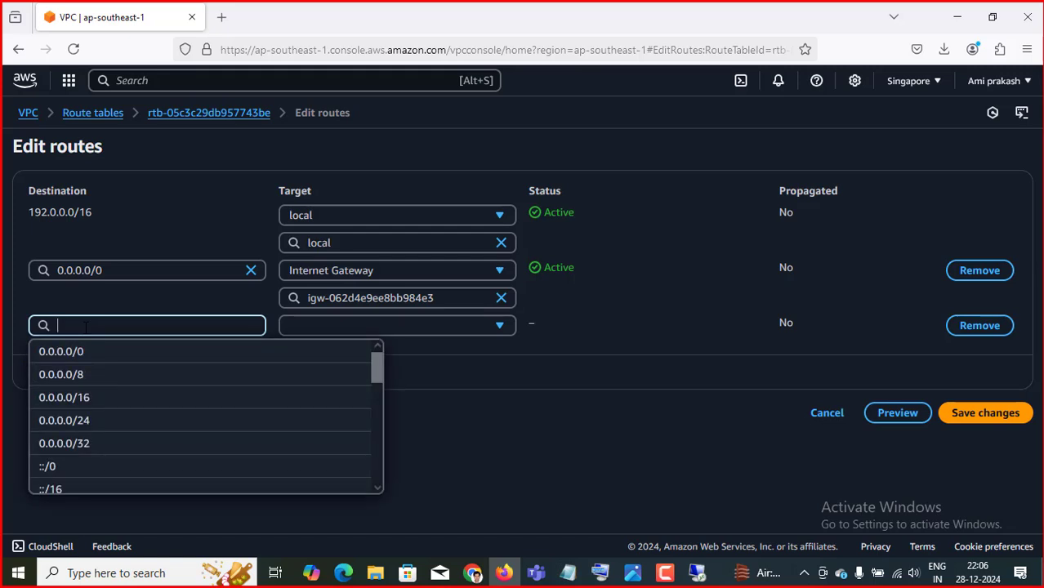
text(1)
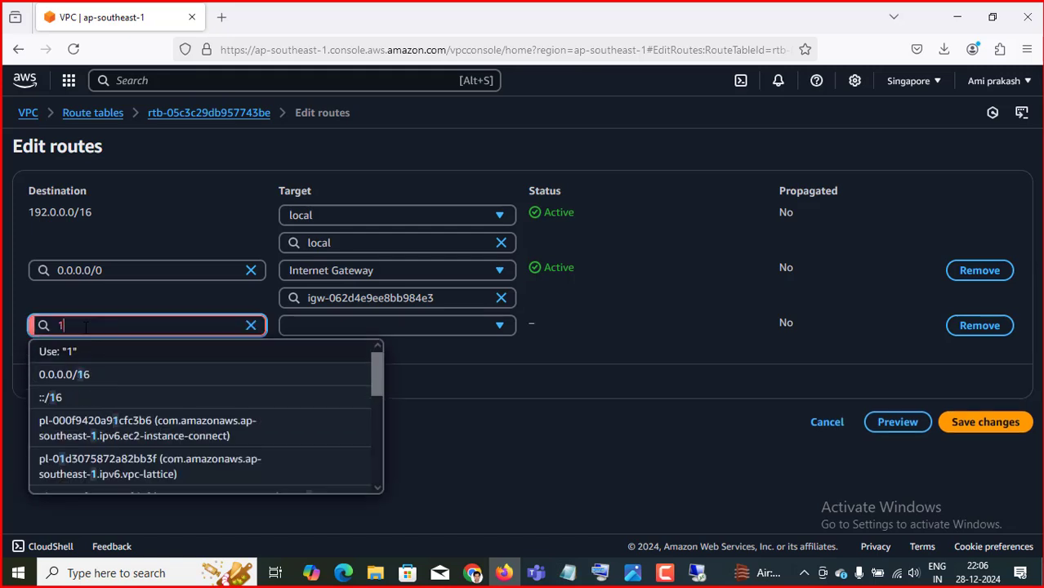
text(0.)
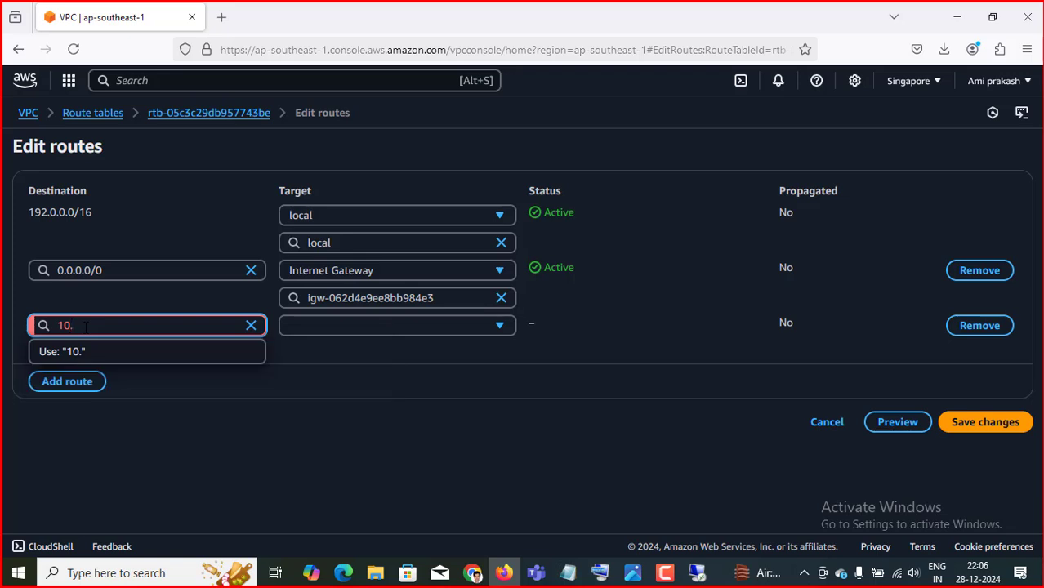
text(0.0.0/16)
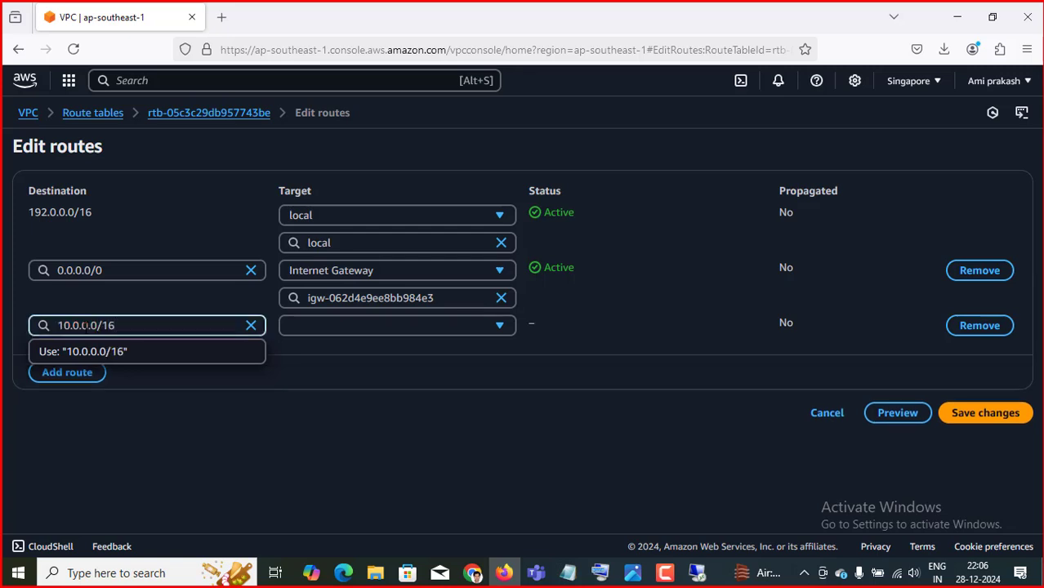
click(144, 354)
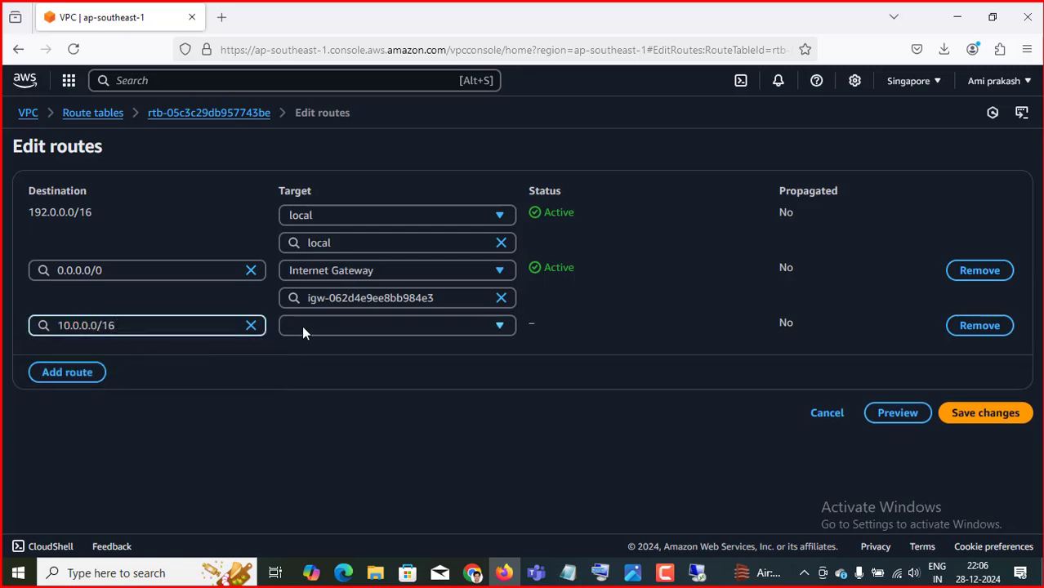
Step: Set the 10.0.0.0/16 route's target to Peering Connection pcx-01bedb6cbd24095fb and save the route changes
click(322, 327)
scroll(341, 478, down, 1)
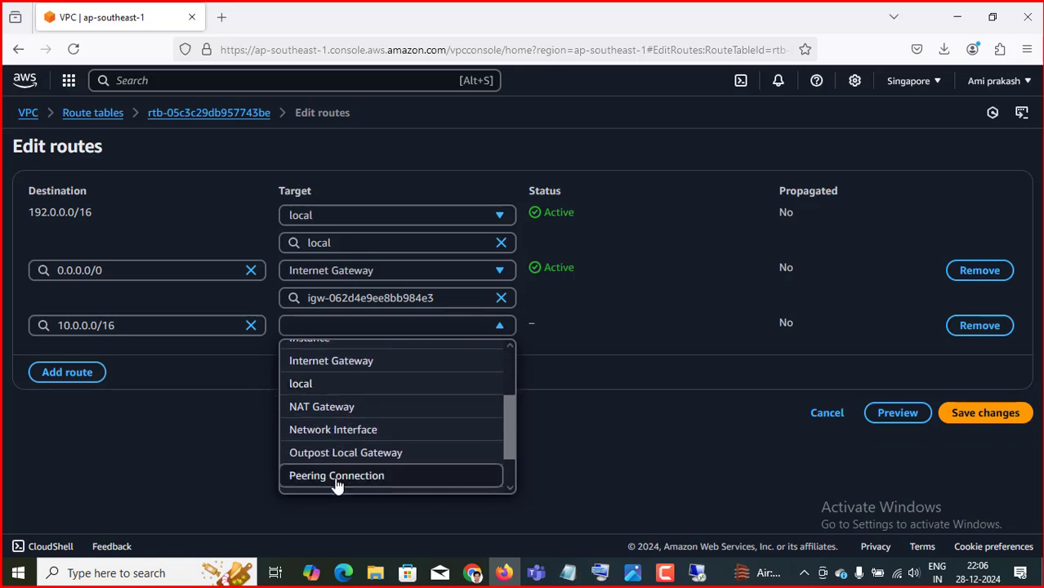
click(337, 478)
click(373, 359)
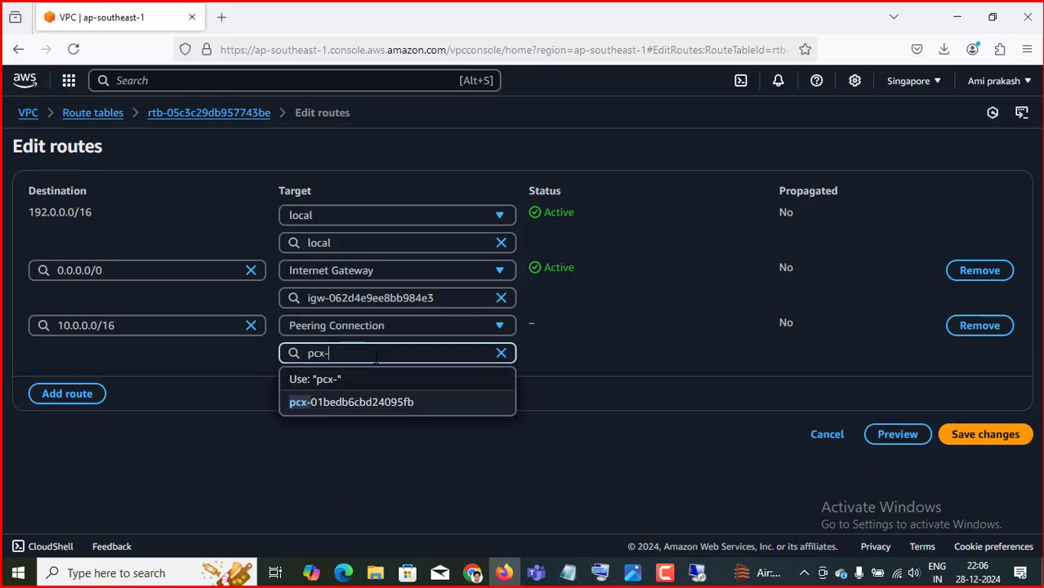
click(384, 408)
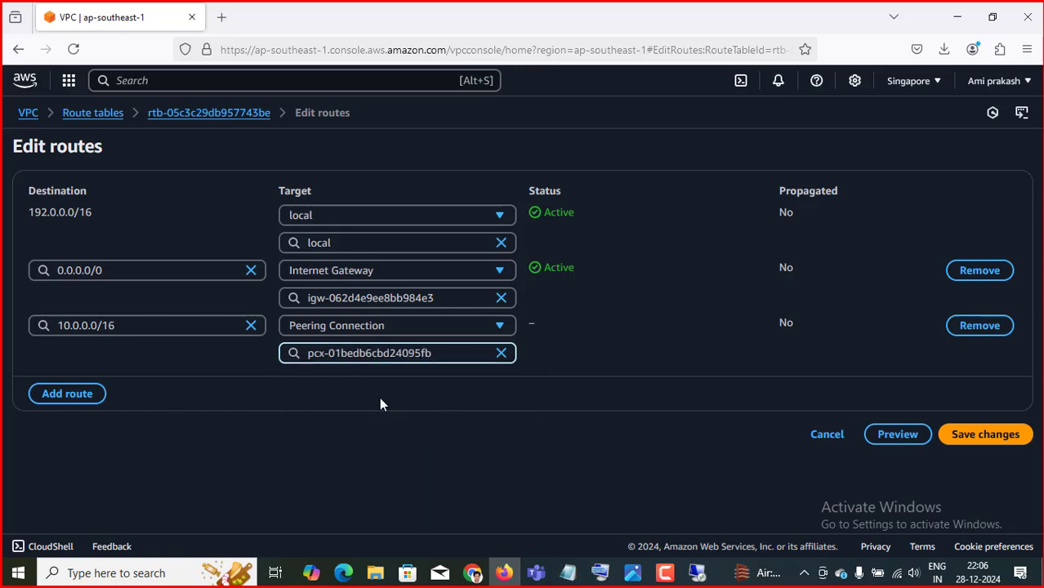
click(989, 438)
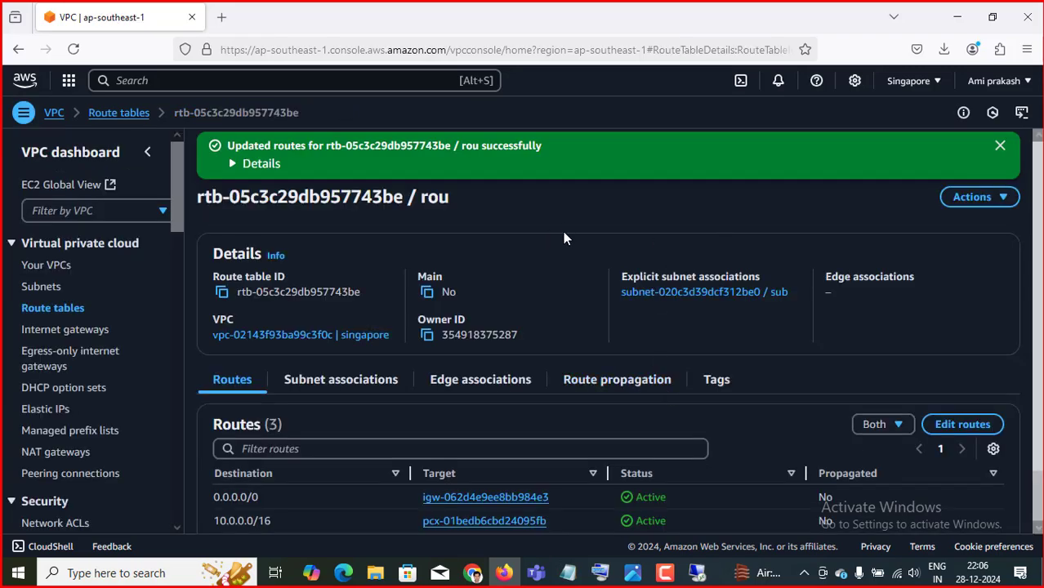
Step: Bring up the Singapore remote desktop and check the output of the continuous ping to 10.0.1.90
mouse_move(697, 572)
click(765, 513)
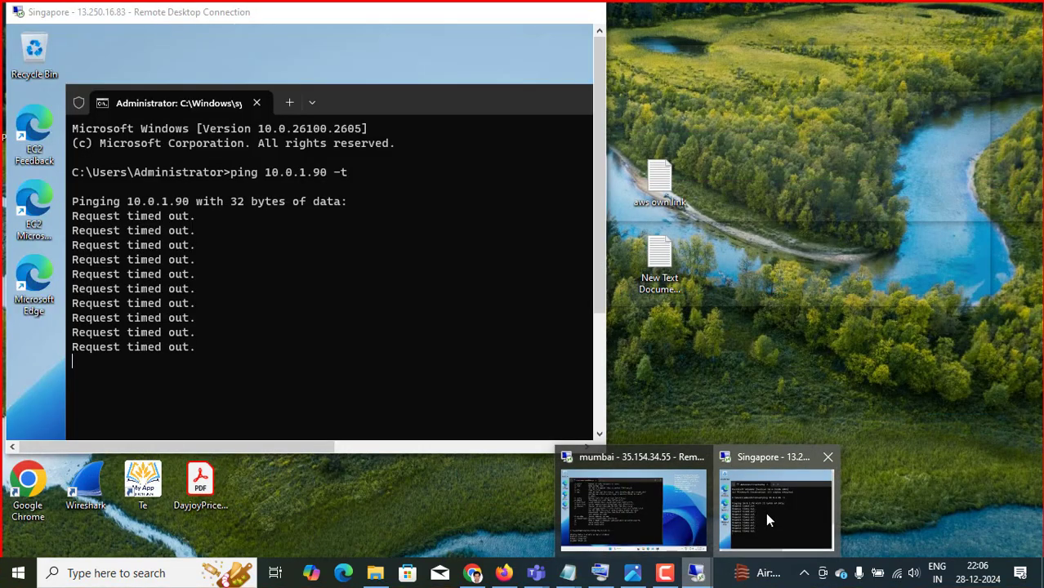
click(765, 512)
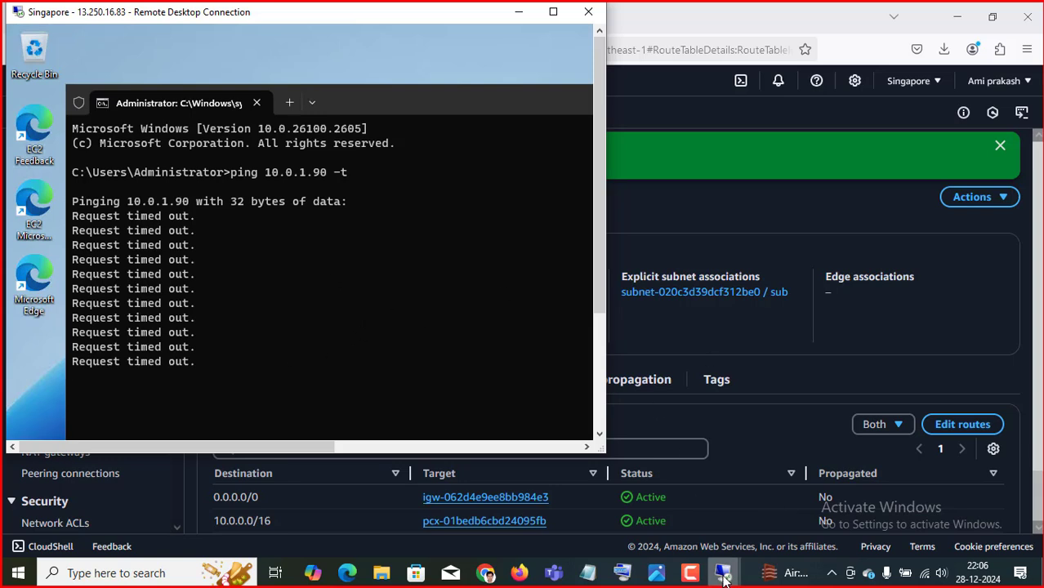
mouse_move(724, 578)
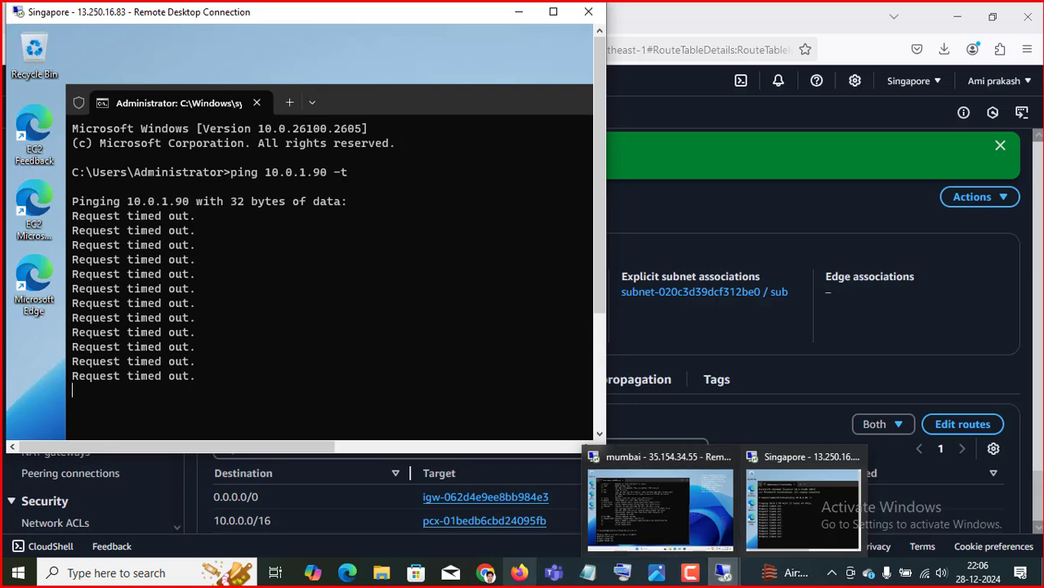
Step: Switch to the Mumbai VPC console in Chrome and open the routes of the route table Rou for editing
click(487, 576)
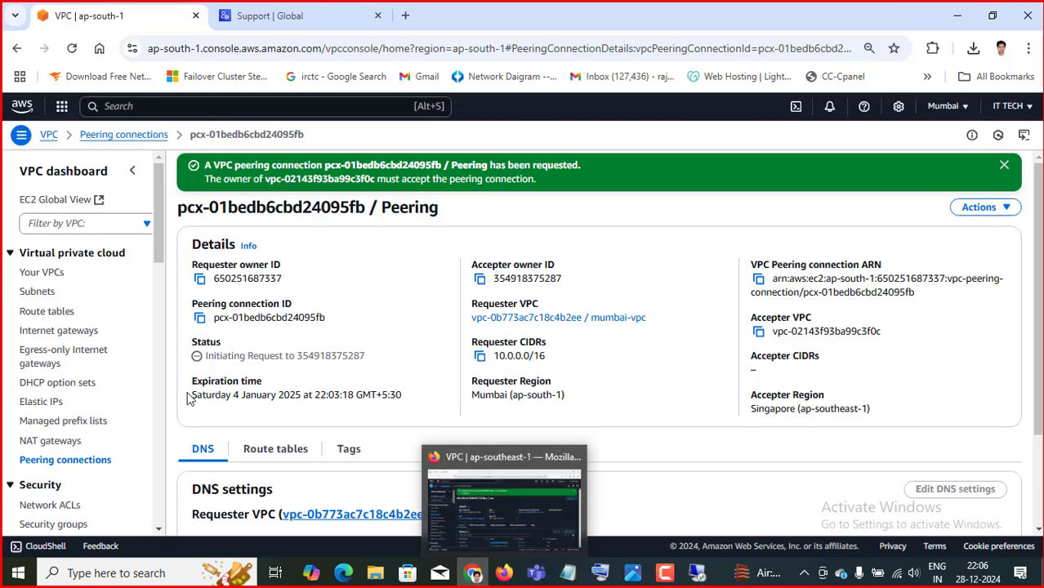
click(49, 315)
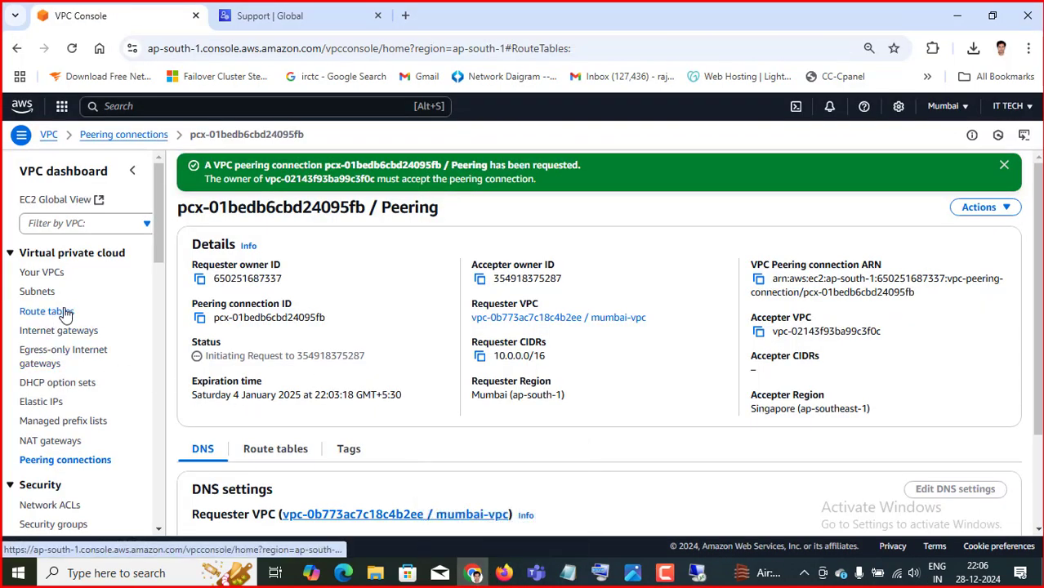
click(194, 236)
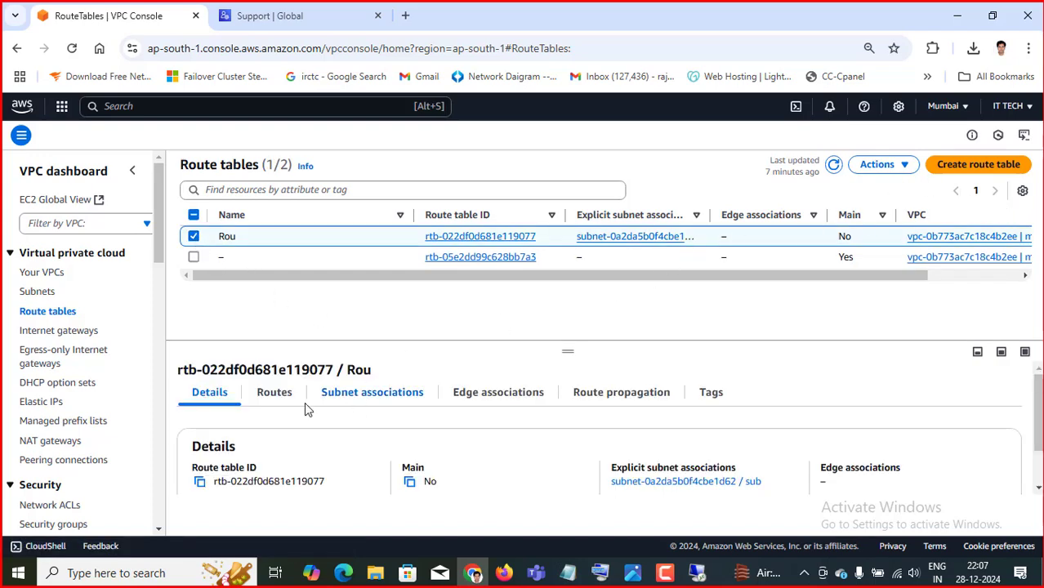
click(273, 400)
scroll(457, 416, down, 1)
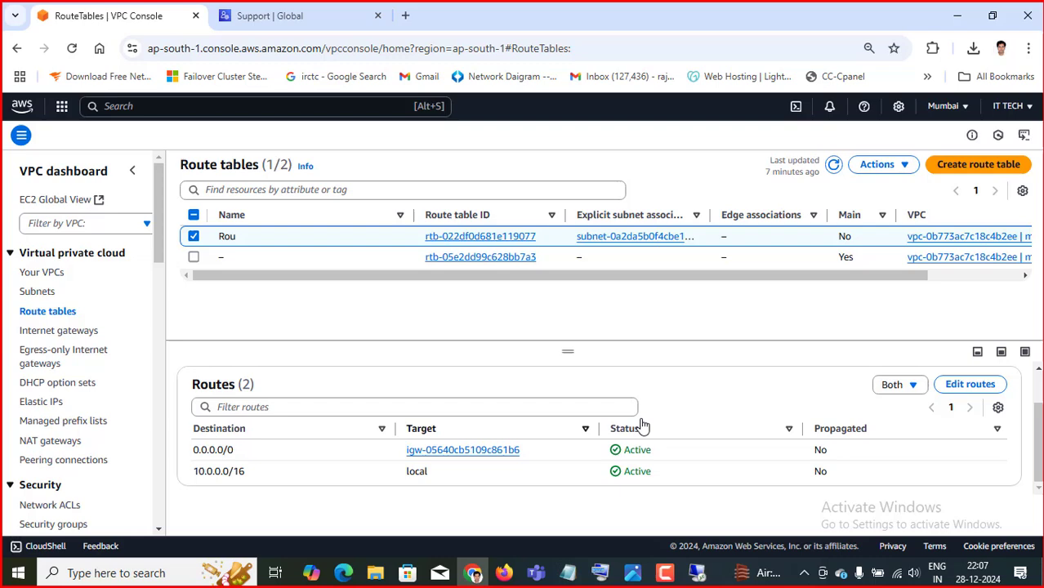
click(961, 384)
Step: Add a route to the Mumbai route table with 192.0.0.0/16 as its destination
click(49, 341)
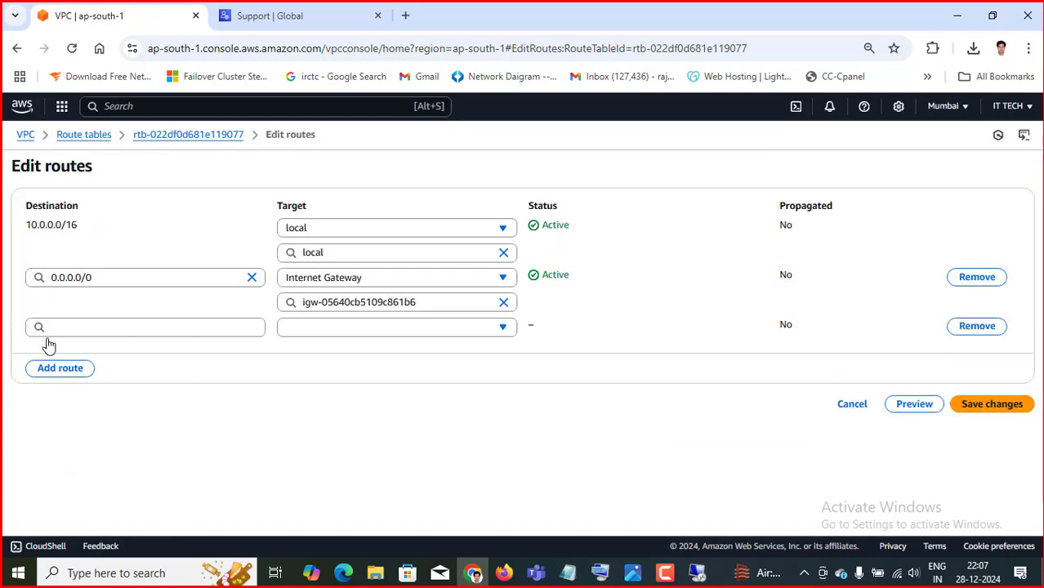
click(71, 328)
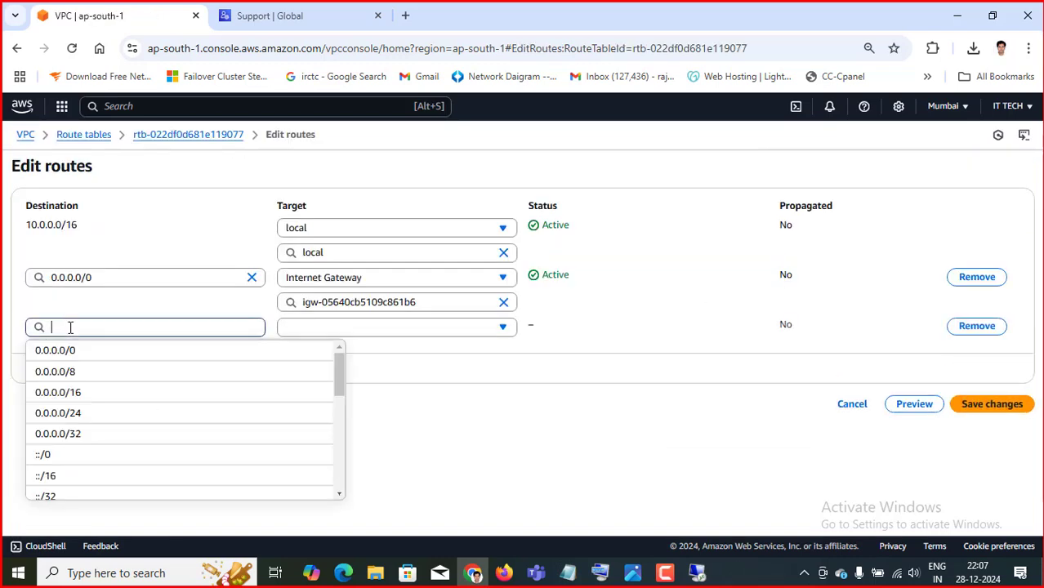
text(192.0.0)
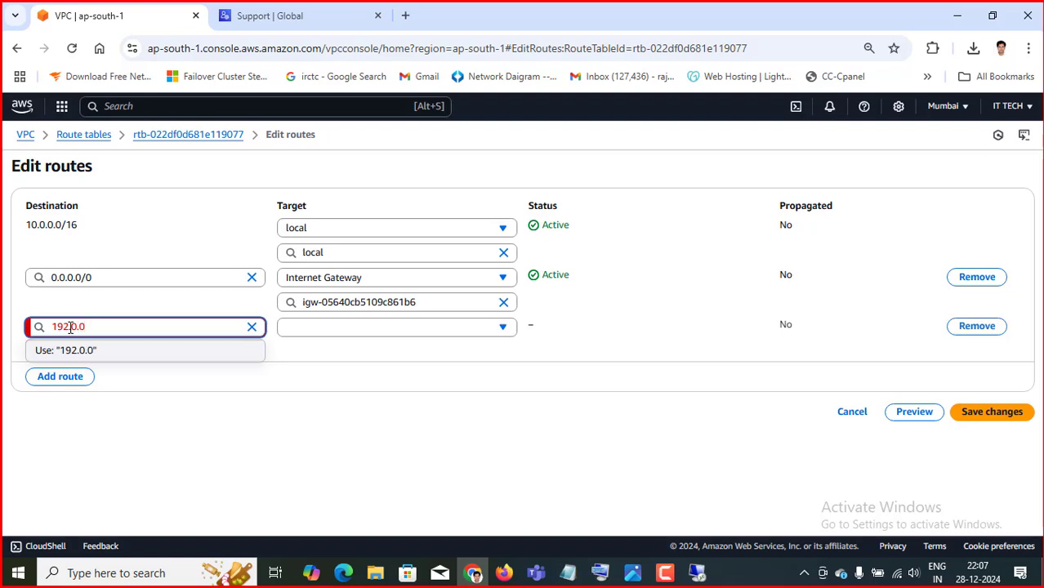
text(/16)
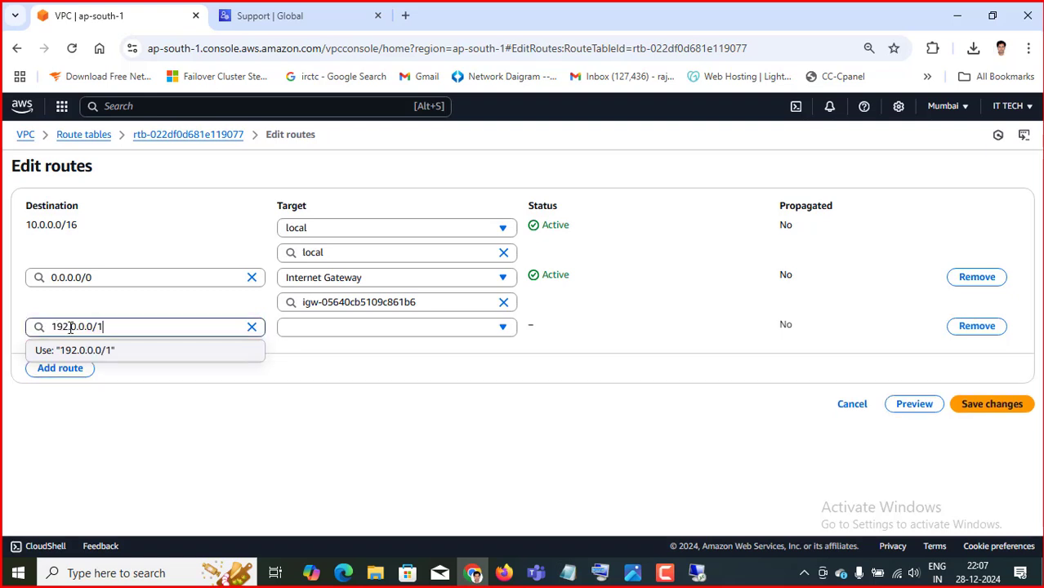
Step: Set the 192.0.0.0/16 route's target to Peering Connection pcx-01bedb6cbd24095fb and save the route changes
click(389, 331)
scroll(330, 474, down, 2)
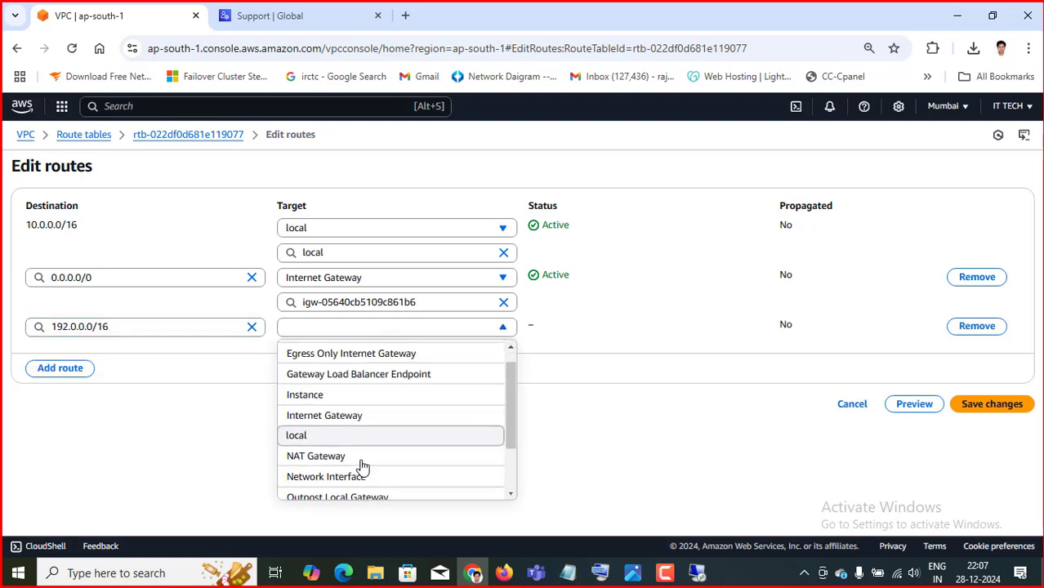
click(326, 451)
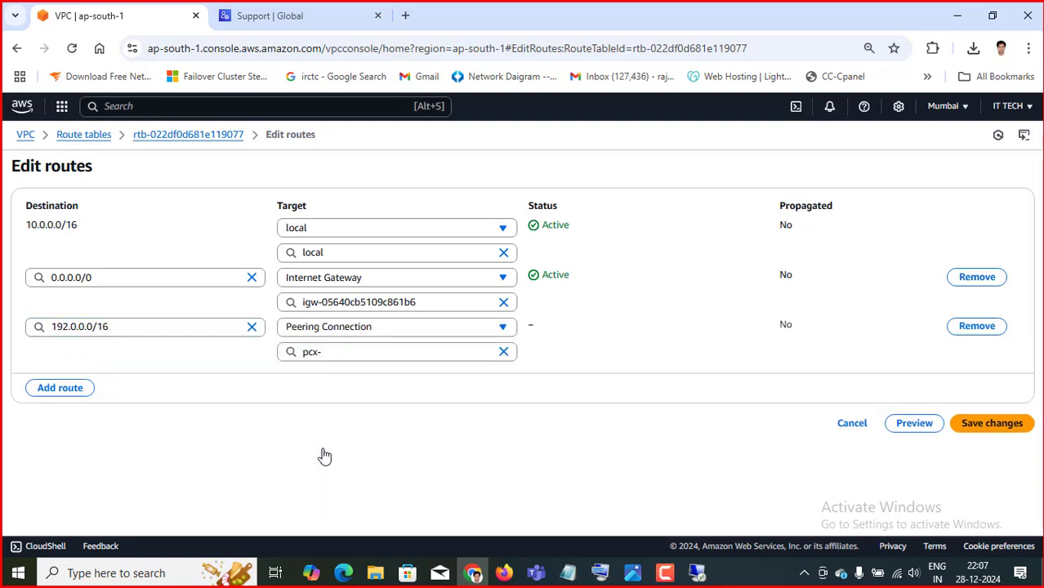
click(367, 353)
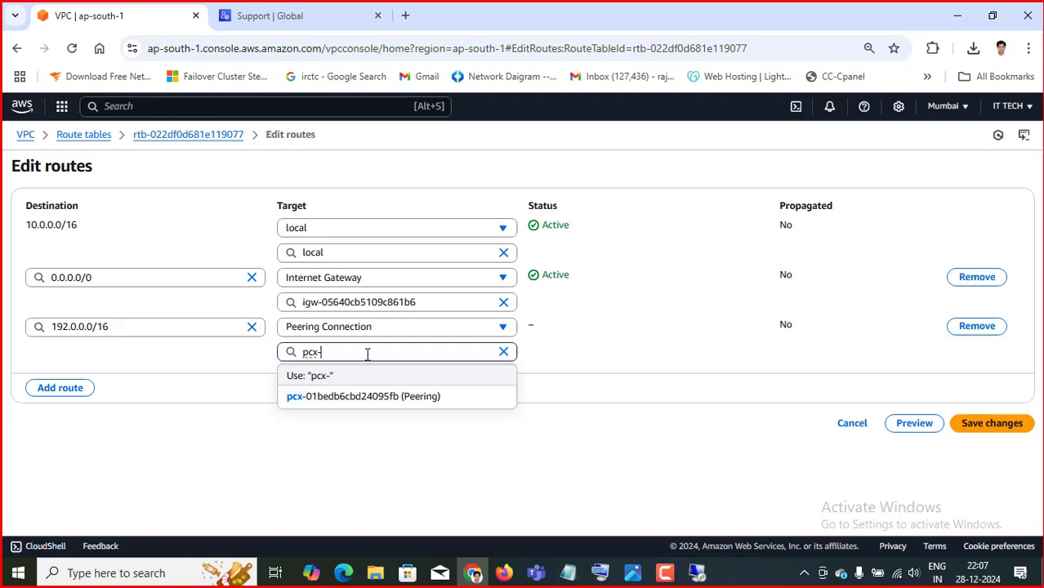
click(385, 401)
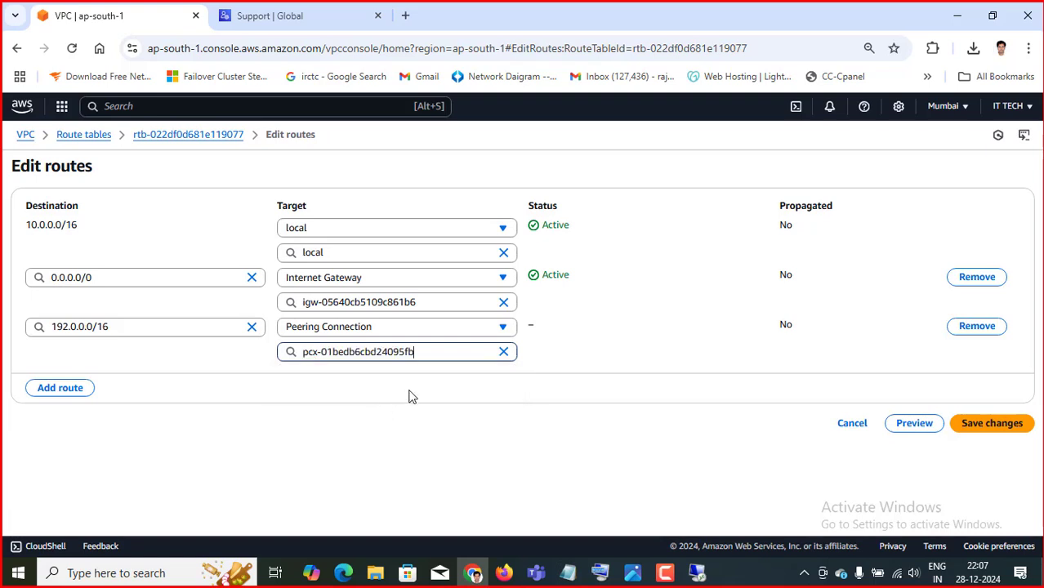
click(991, 425)
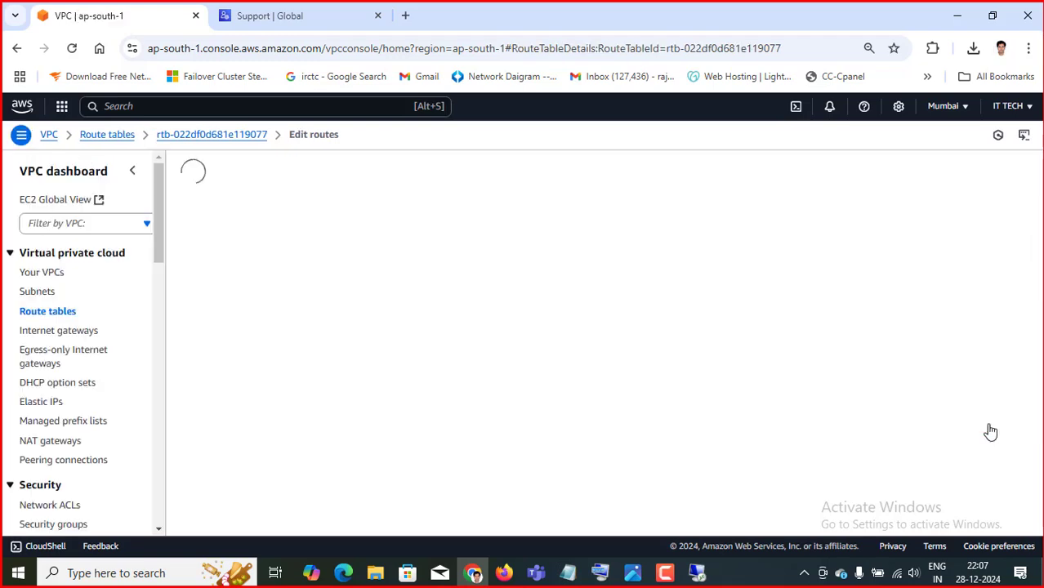
Step: Check the peering connection's status in the Mumbai console and switch to the Mumbai remote desktop session
scroll(65, 431, down, 2)
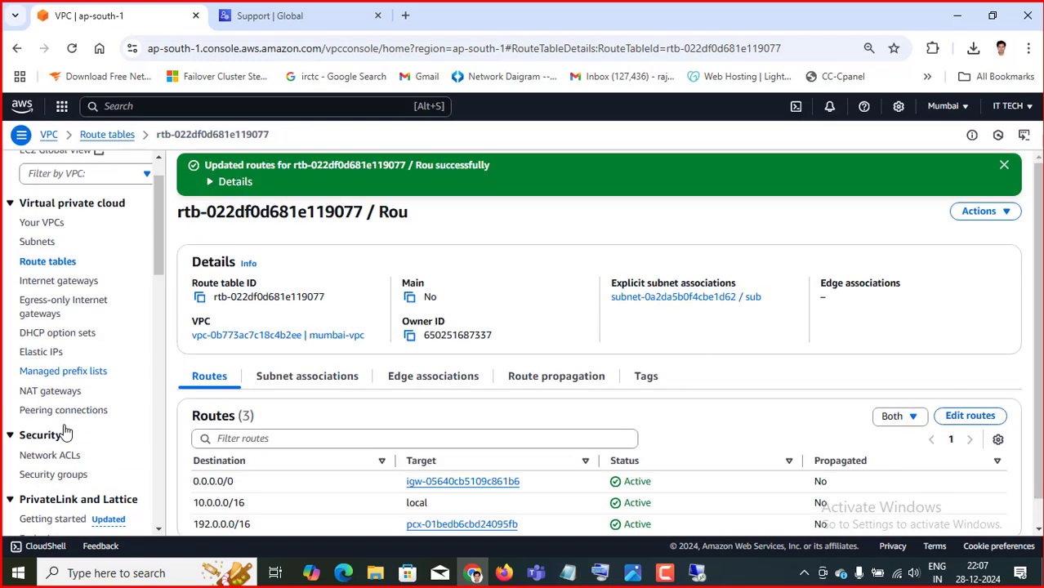
click(53, 383)
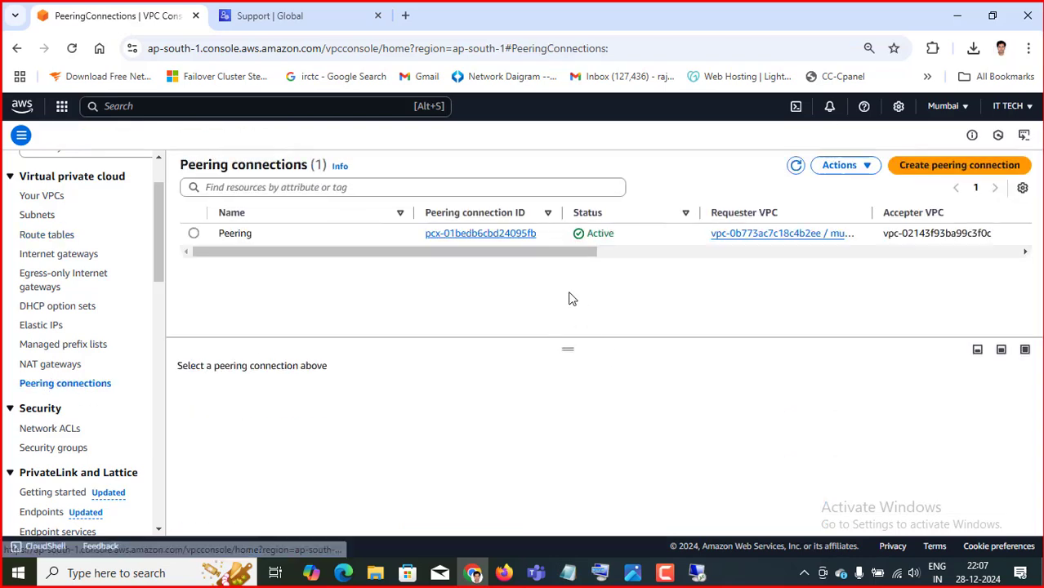
mouse_move(690, 571)
click(666, 539)
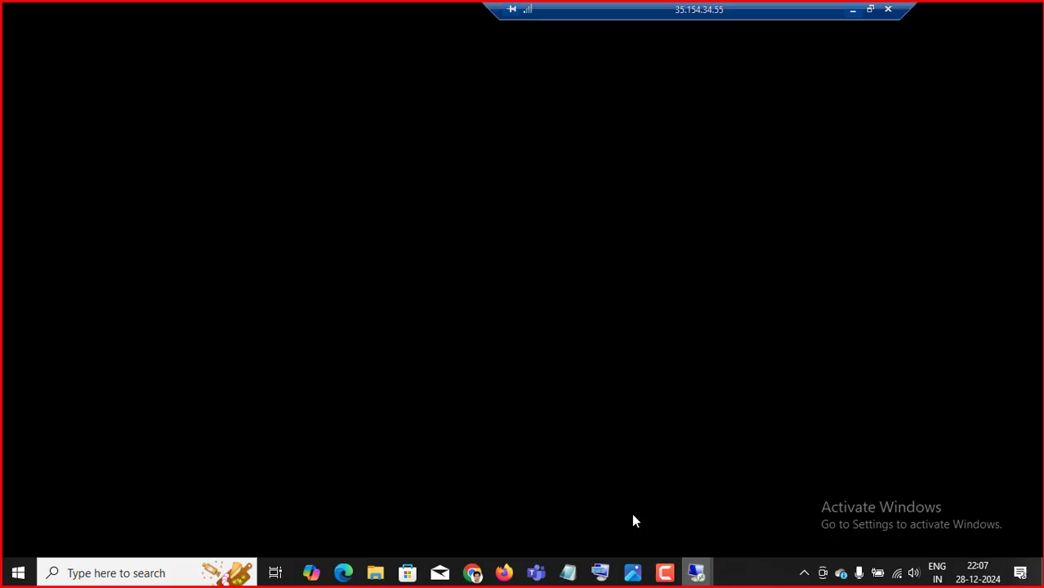